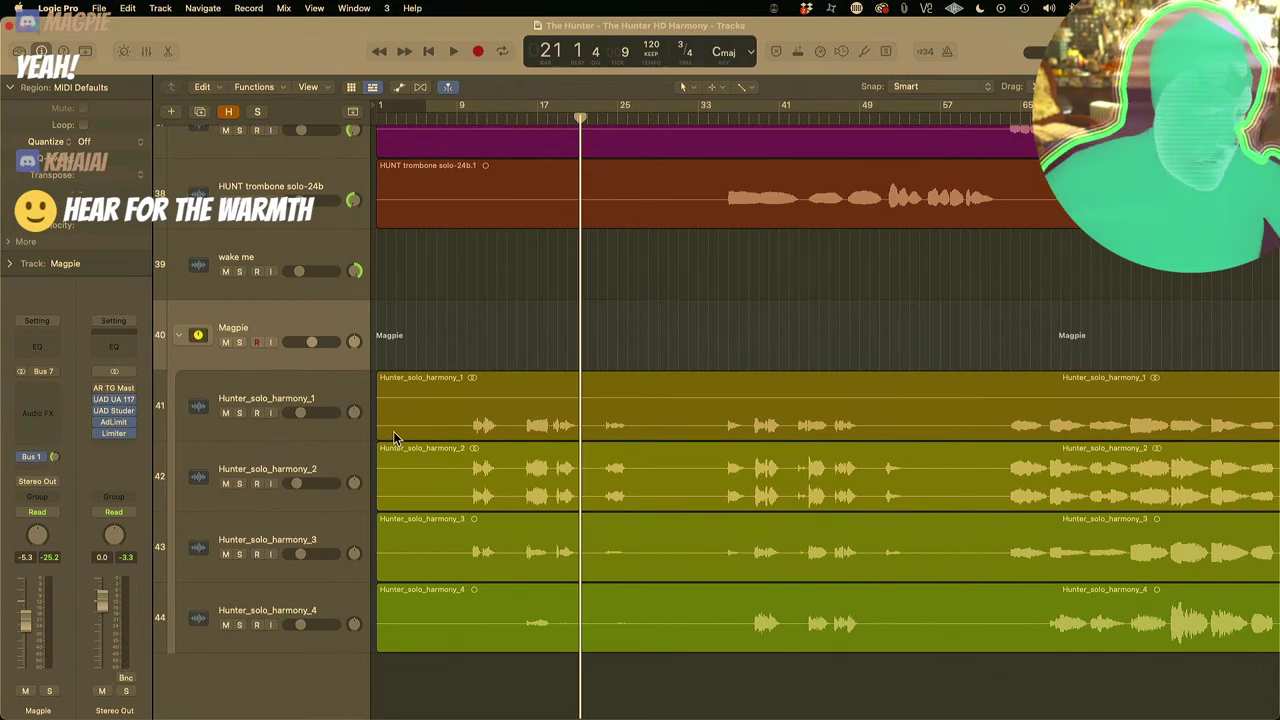
# Step: Collapse the harmony track stack and add one new audio track below it with Input 6 and Output 1 + 2
pyautogui.click(336, 610)
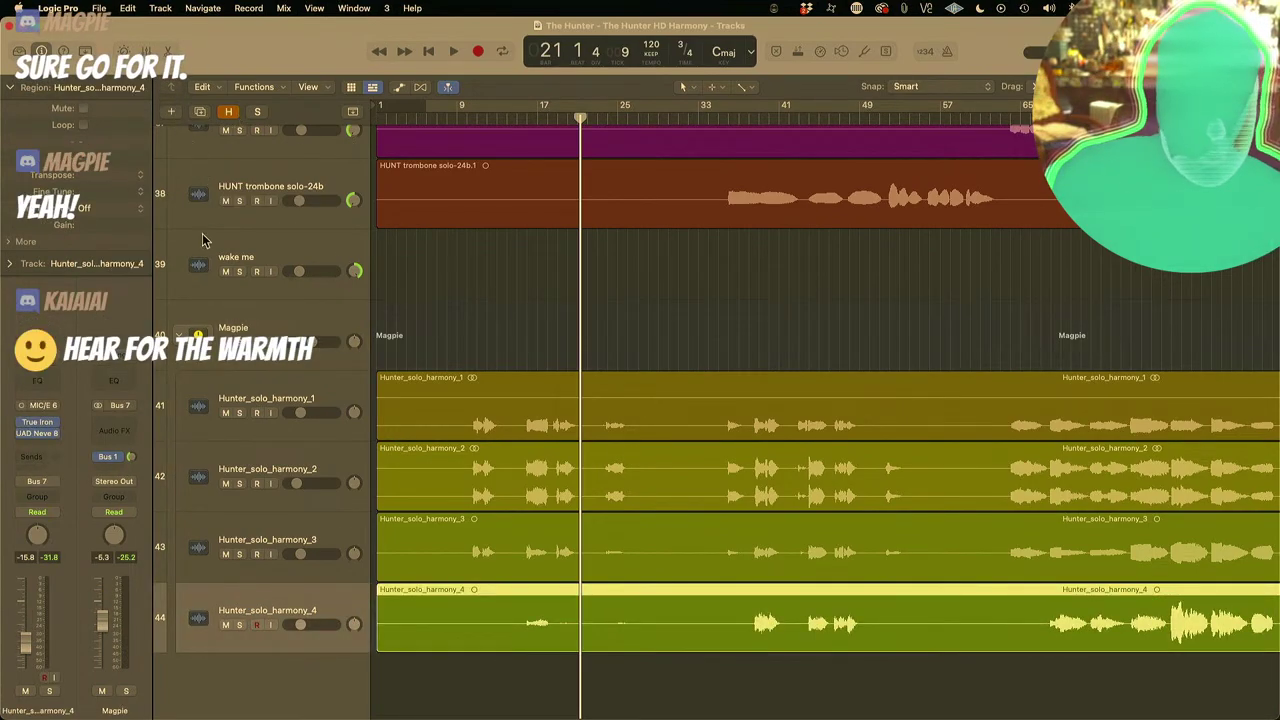
pyautogui.press('Up')
pyautogui.press('Up')
pyautogui.press('Up')
pyautogui.press('Up')
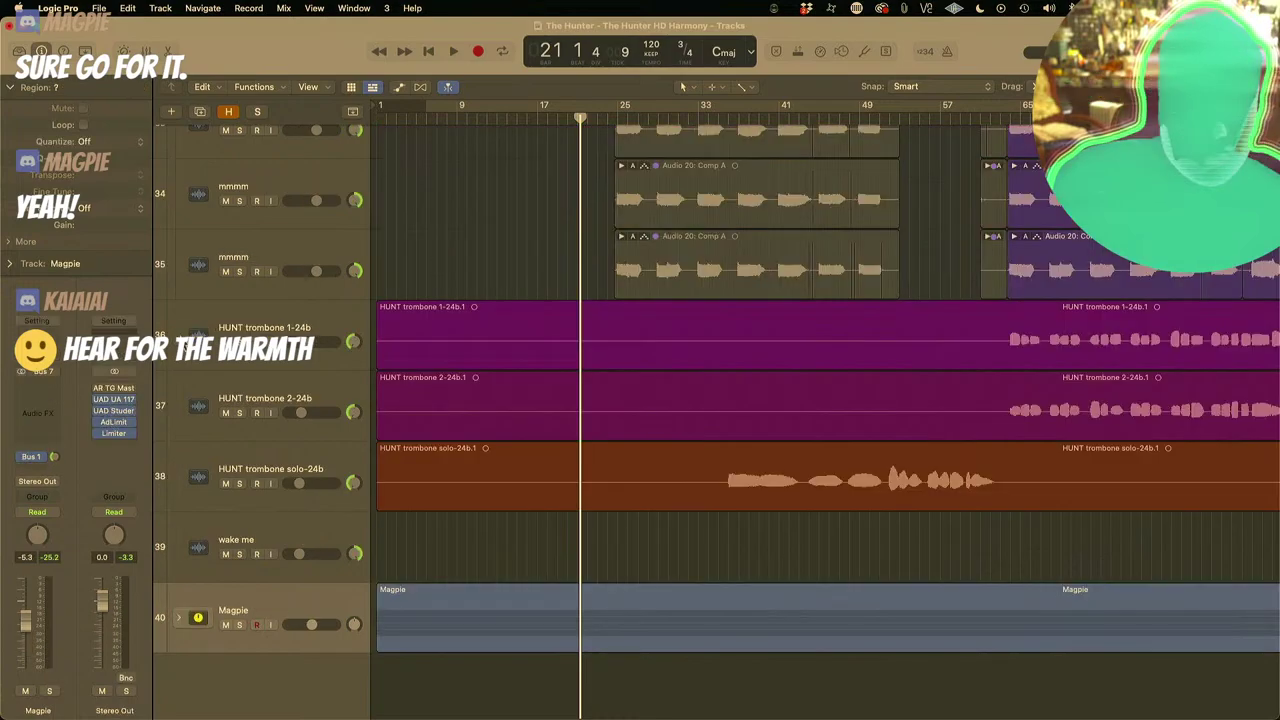
pyautogui.click(171, 112)
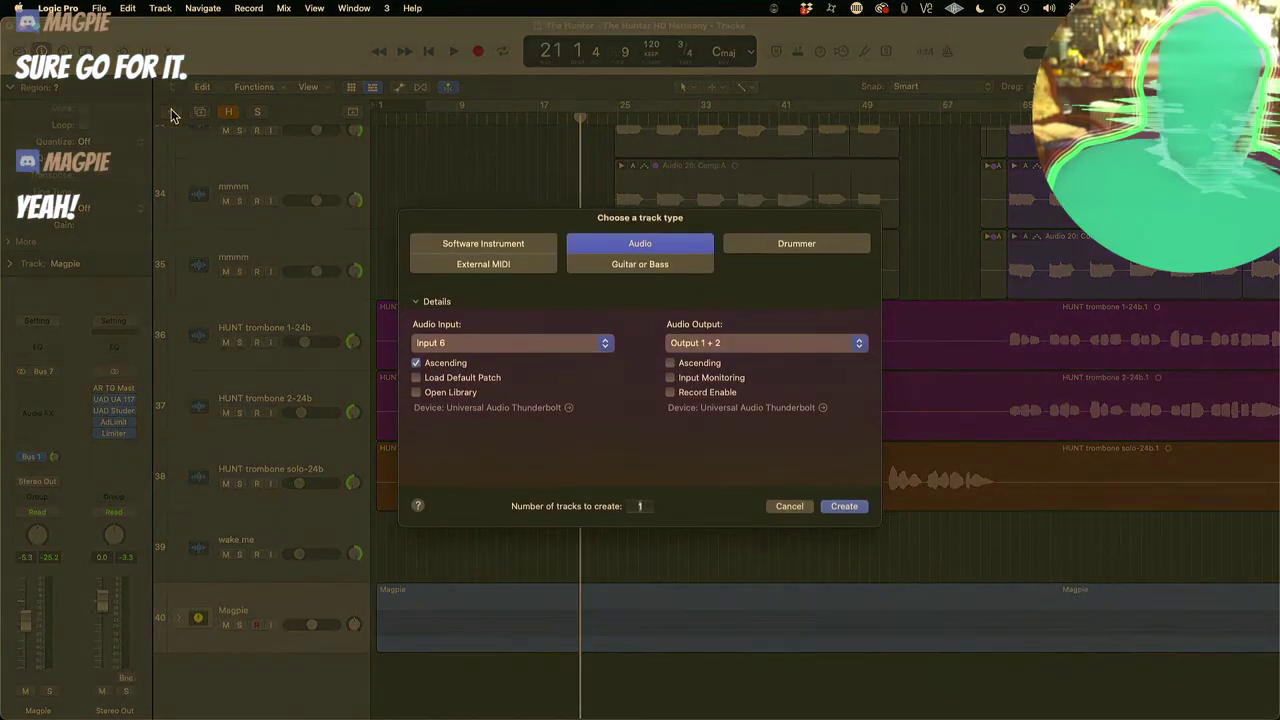
pyautogui.click(843, 507)
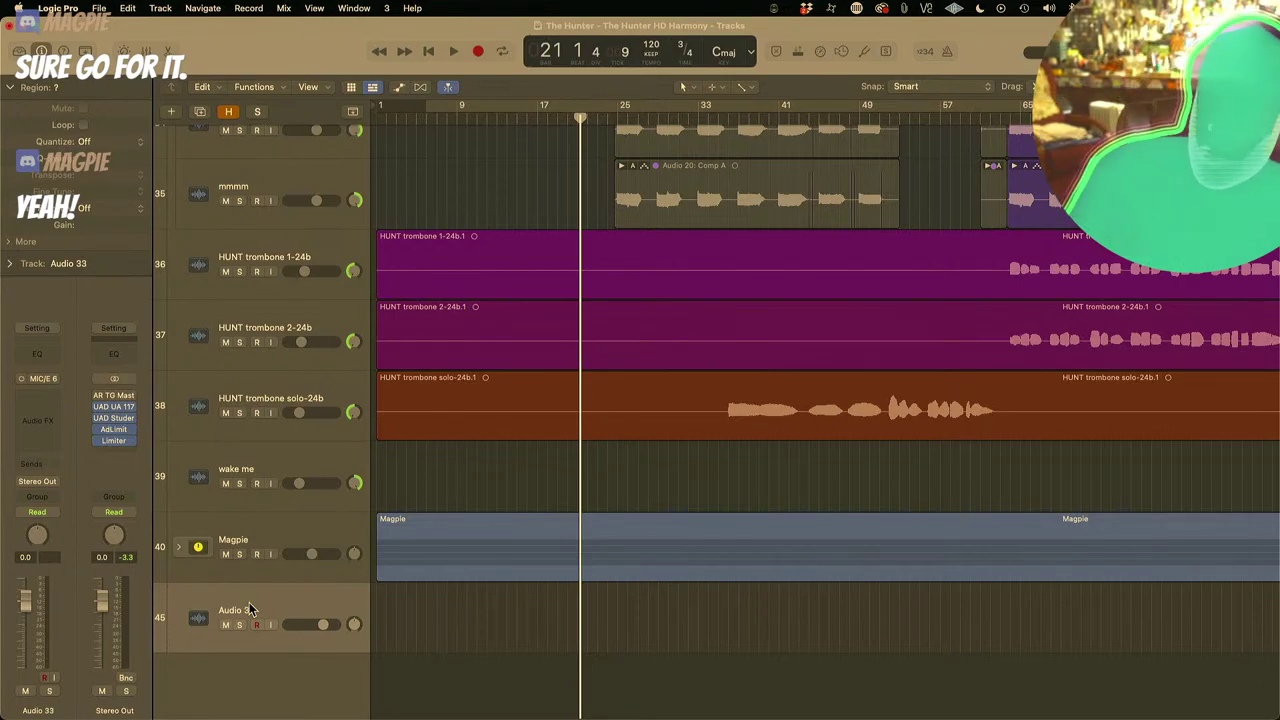
# Step: Show automation and draw a zigzag volume curve on the new audio track with points at -∞, about +0.6 dB and -∞
pyautogui.press('a')
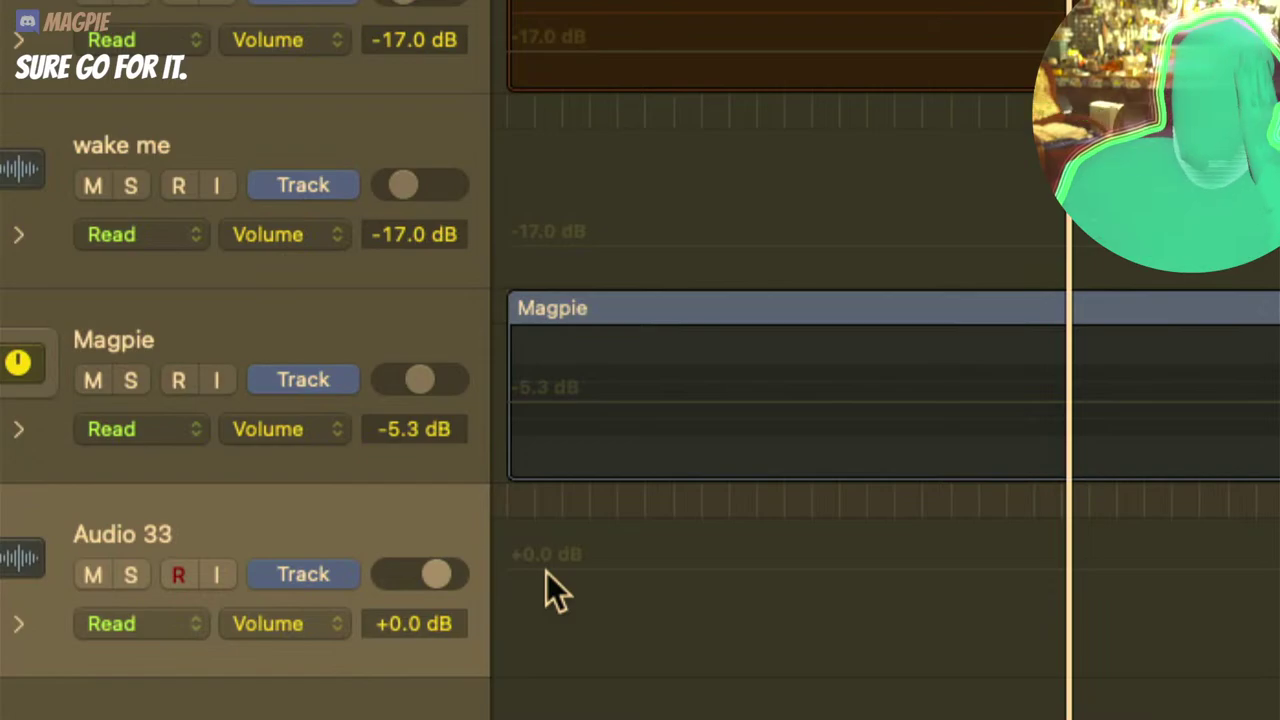
pyautogui.click(546, 573)
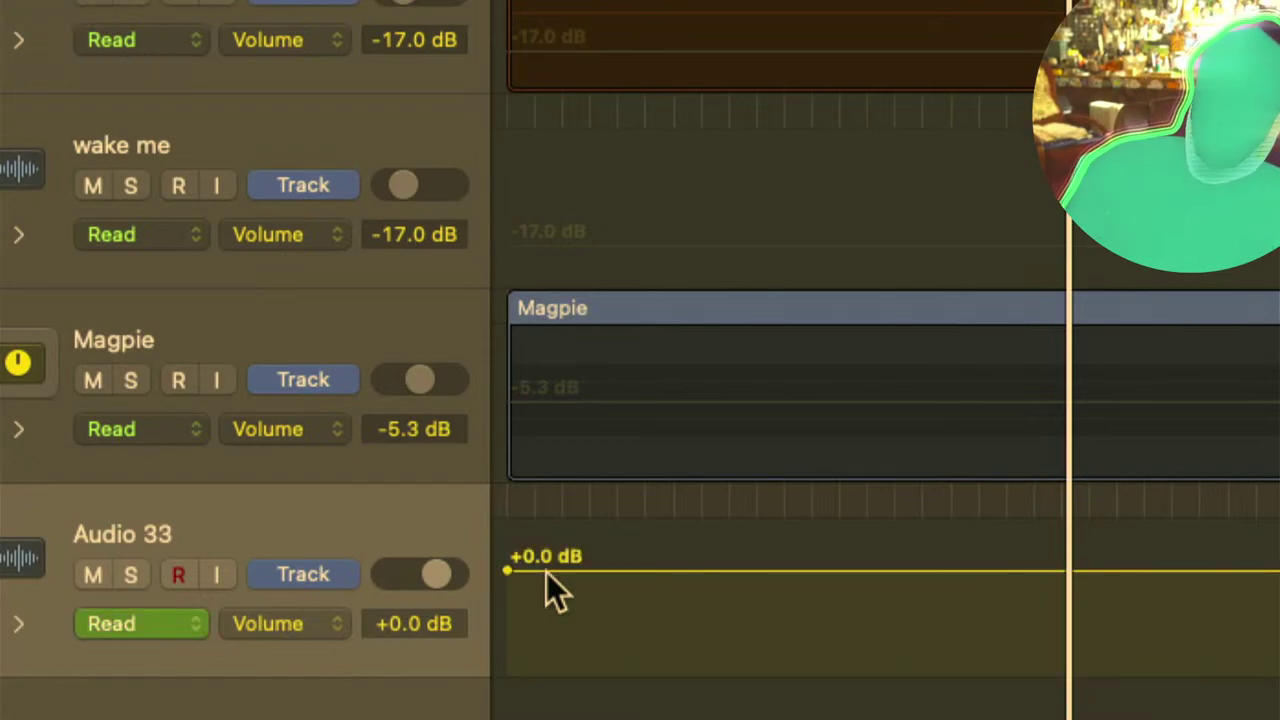
pyautogui.click(640, 571)
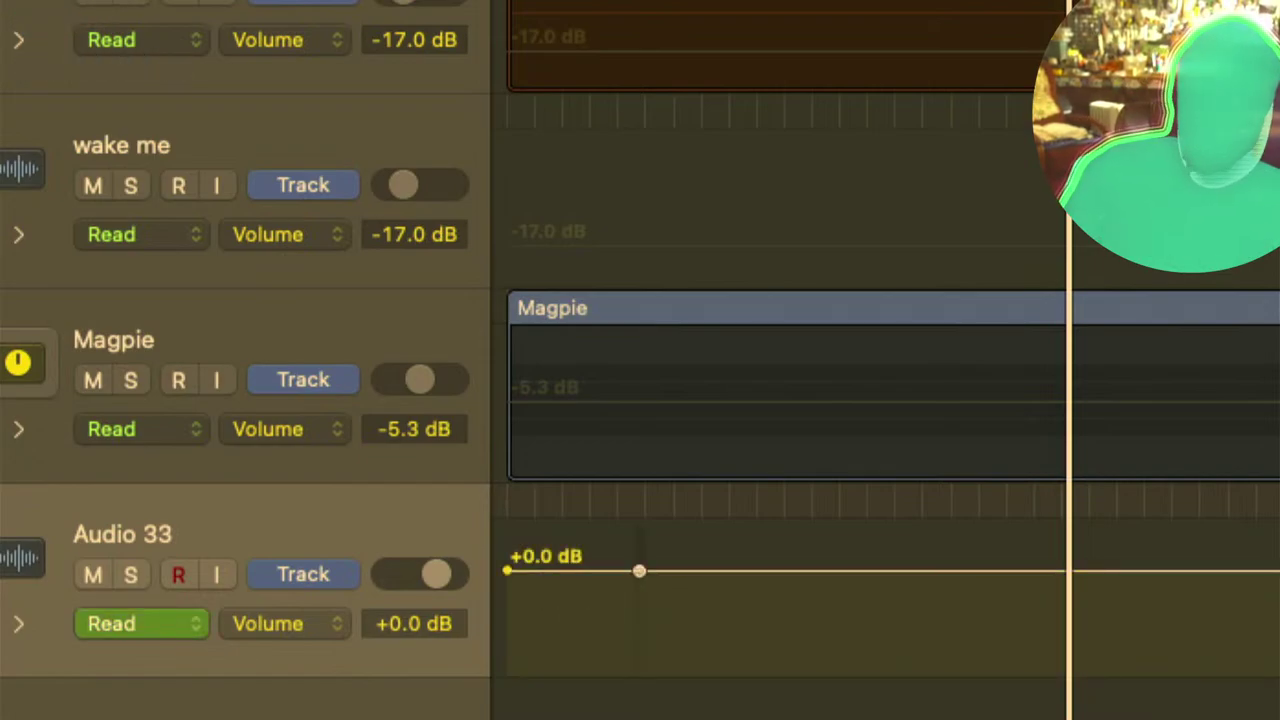
pyautogui.moveTo(640, 571); pyautogui.dragTo(640, 674)
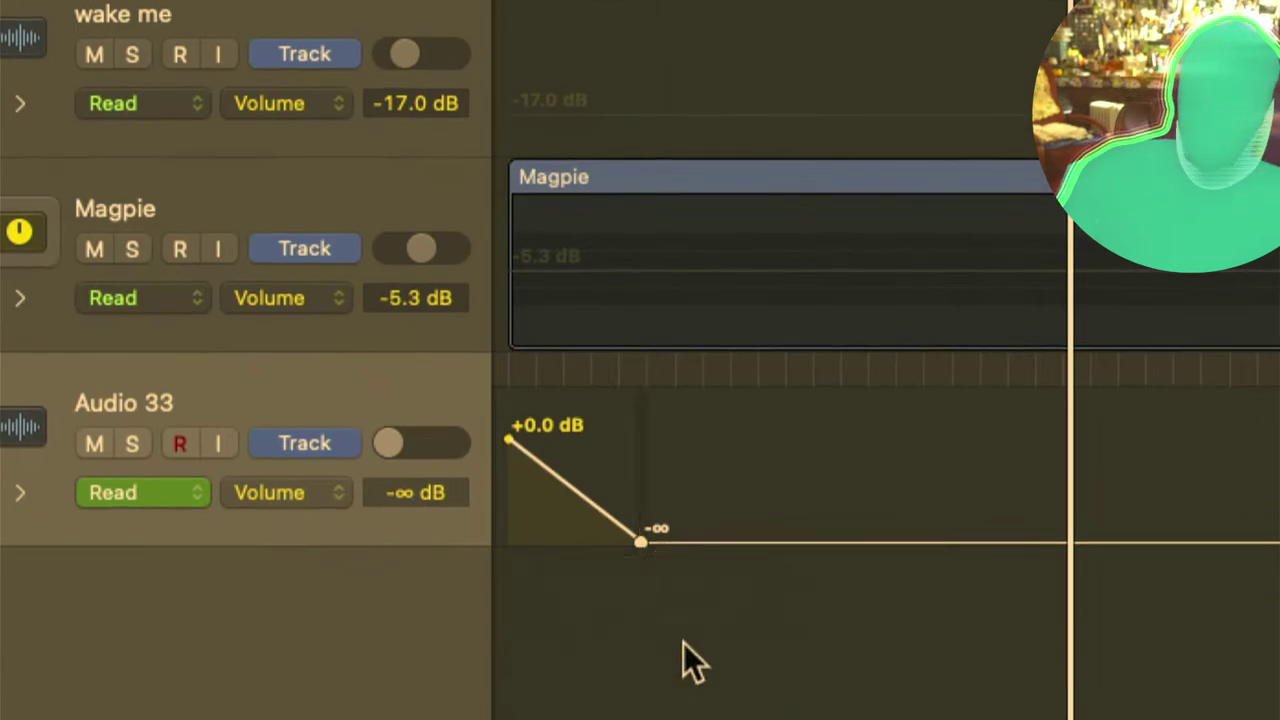
pyautogui.click(743, 542)
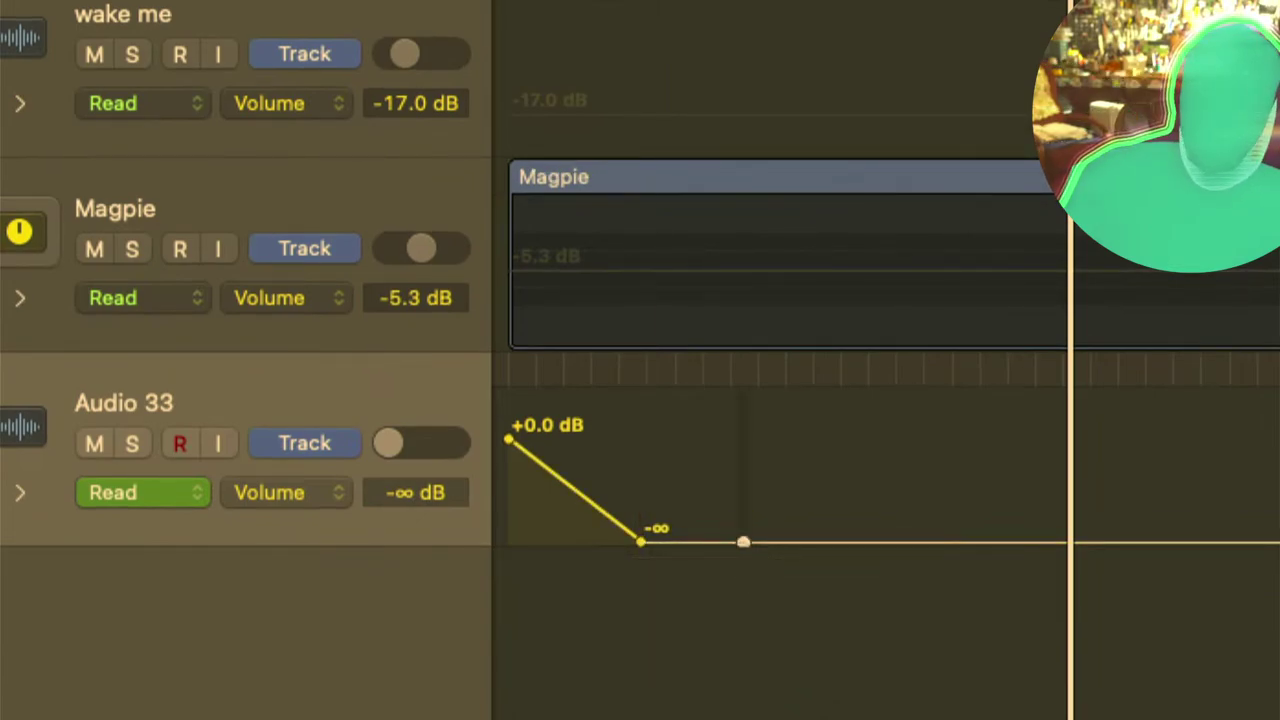
pyautogui.moveTo(743, 542); pyautogui.dragTo(746, 430)
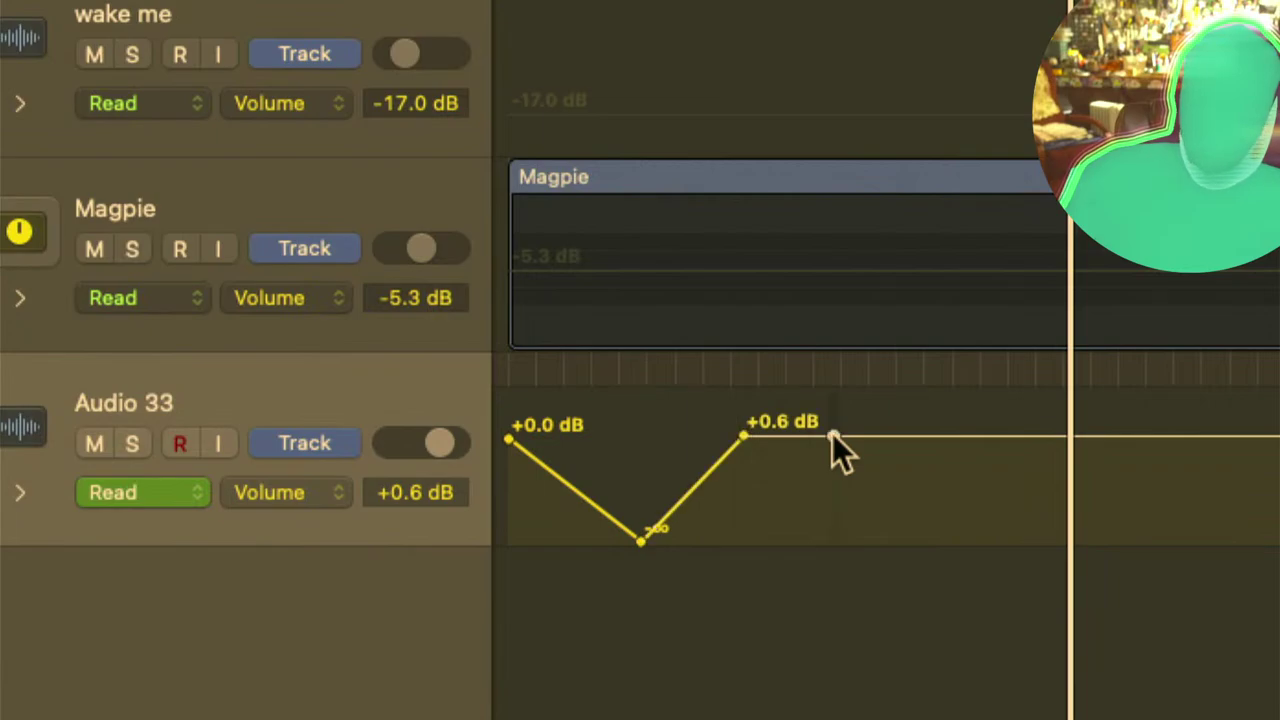
pyautogui.moveTo(832, 437); pyautogui.dragTo(834, 542)
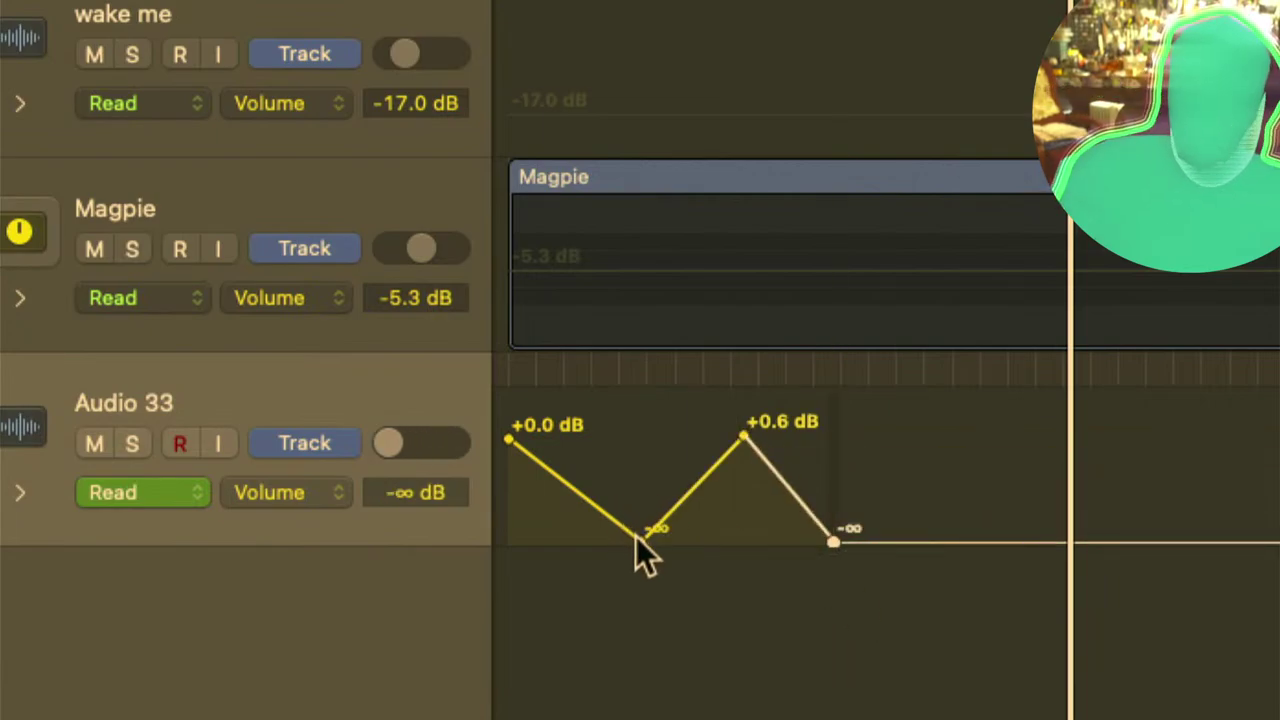
# Step: Remove the drawn points from the Audio 33 volume curve and lower the track's volume to -1.1 dB
pyautogui.moveTo(641, 542); pyautogui.dragTo(869, 457)
pyautogui.click(869, 457)
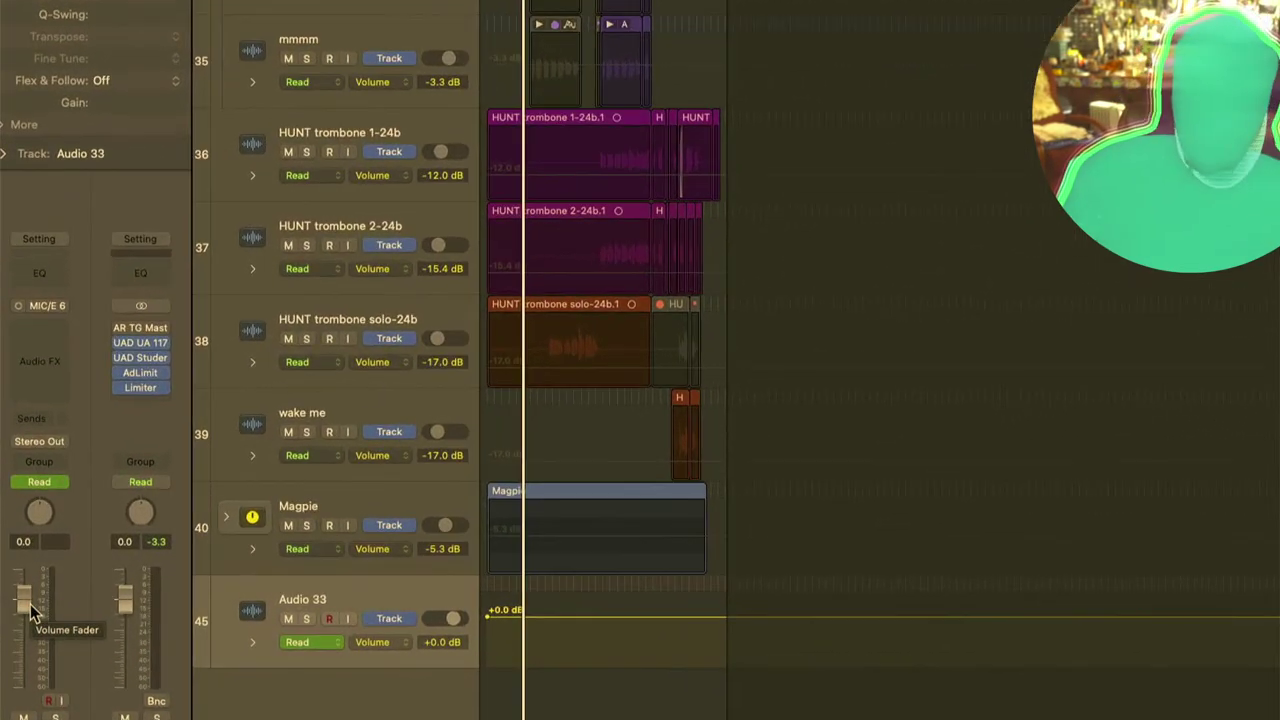
pyautogui.moveTo(22, 598)
pyautogui.mouseDown()
pyautogui.moveTo(22, 652)
pyautogui.moveTo(22, 603)
pyautogui.mouseUp()
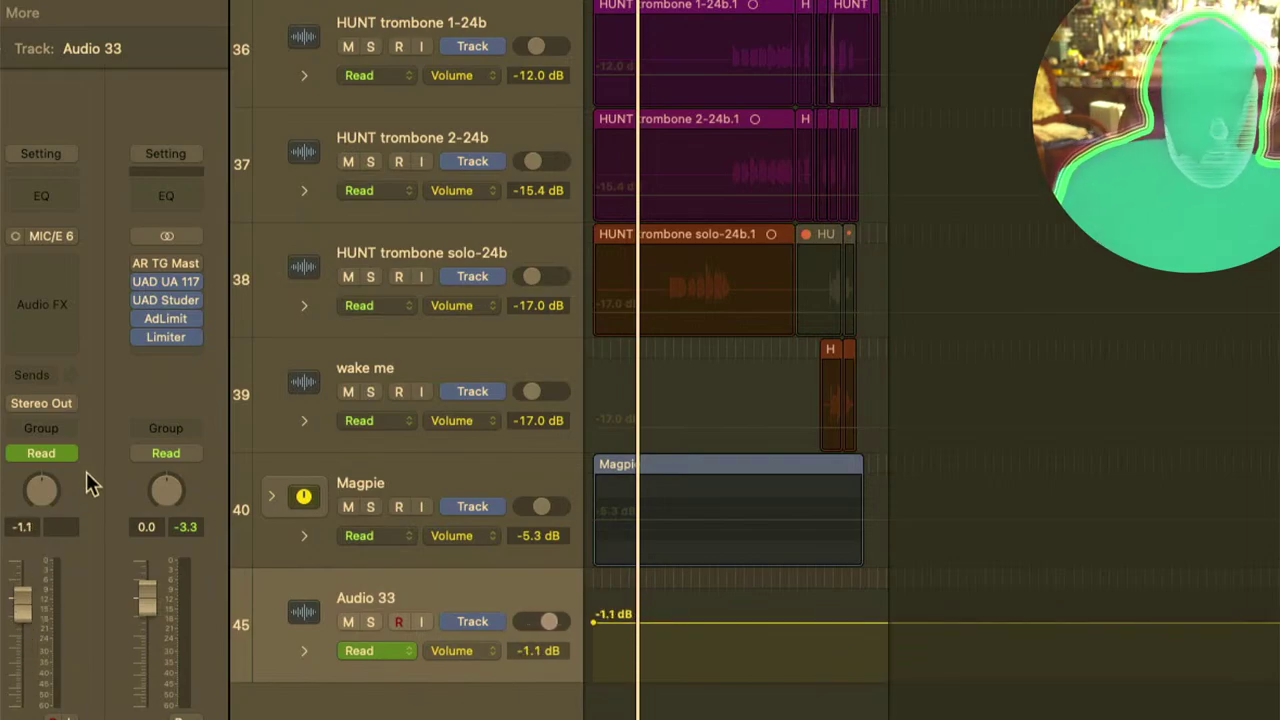
# Step: Set Audio 33 to Touch mode at -1.9 dB and record a fader dip to about -9.2 dB during playback
pyautogui.click(73, 454)
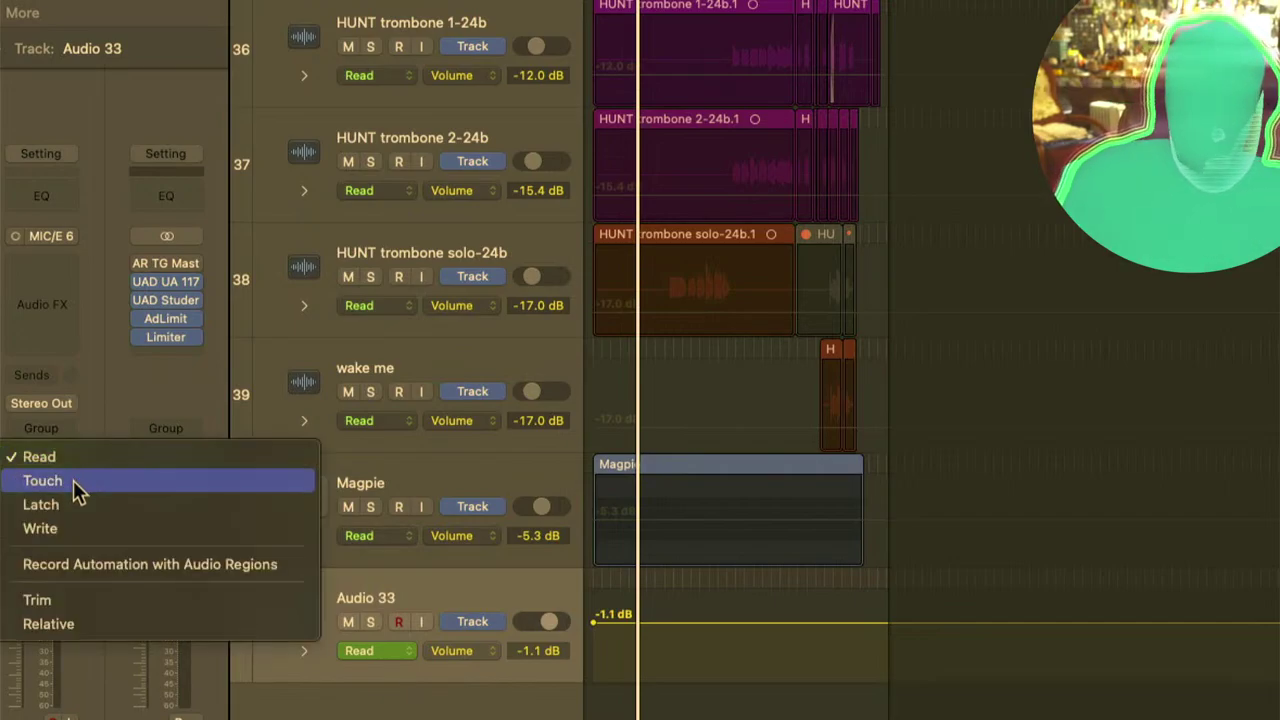
pyautogui.click(73, 480)
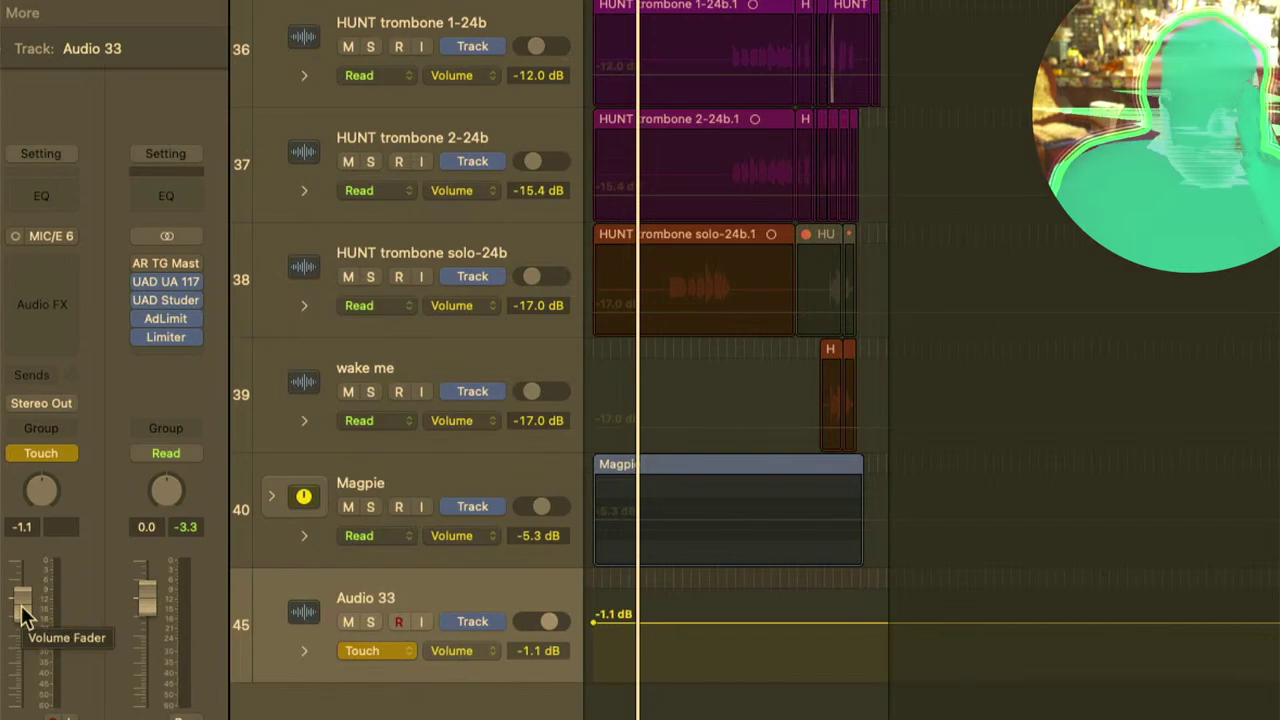
pyautogui.moveTo(22, 612)
pyautogui.mouseDown()
pyautogui.moveTo(22, 634)
pyautogui.moveTo(32, 612)
pyautogui.mouseUp()
pyautogui.press('space')
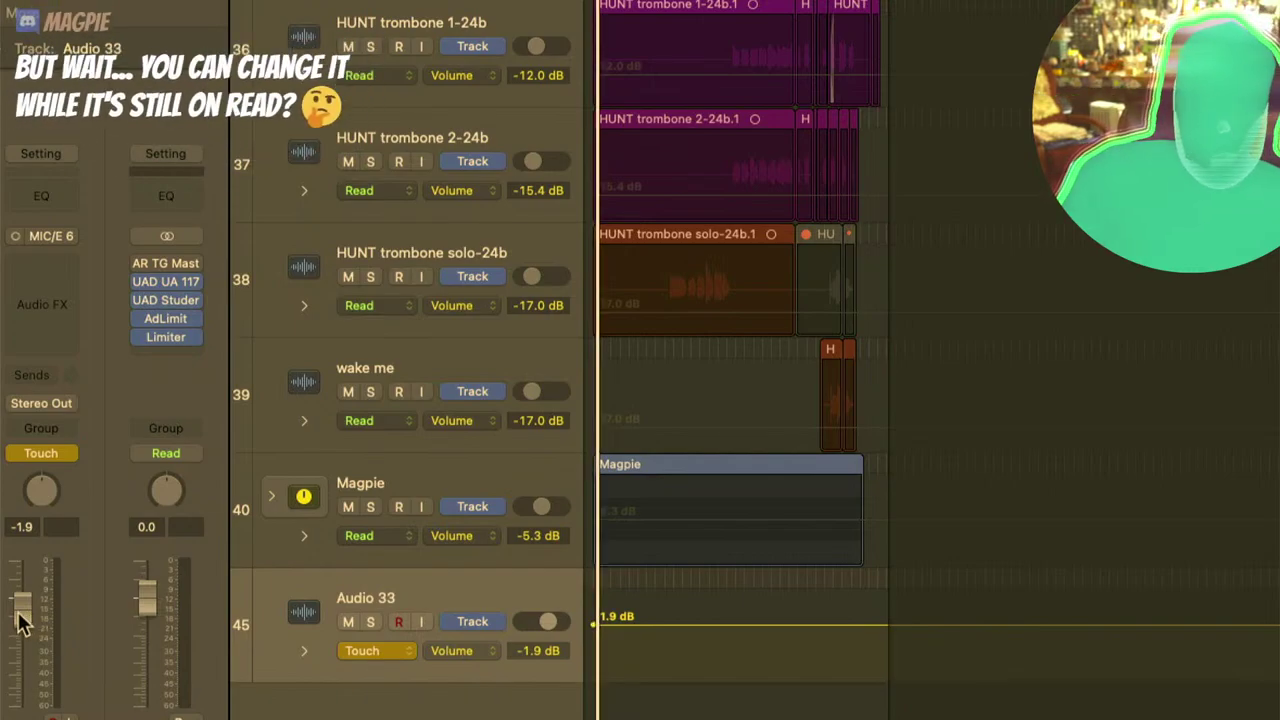
pyautogui.moveTo(24, 622); pyautogui.dragTo(35, 688)
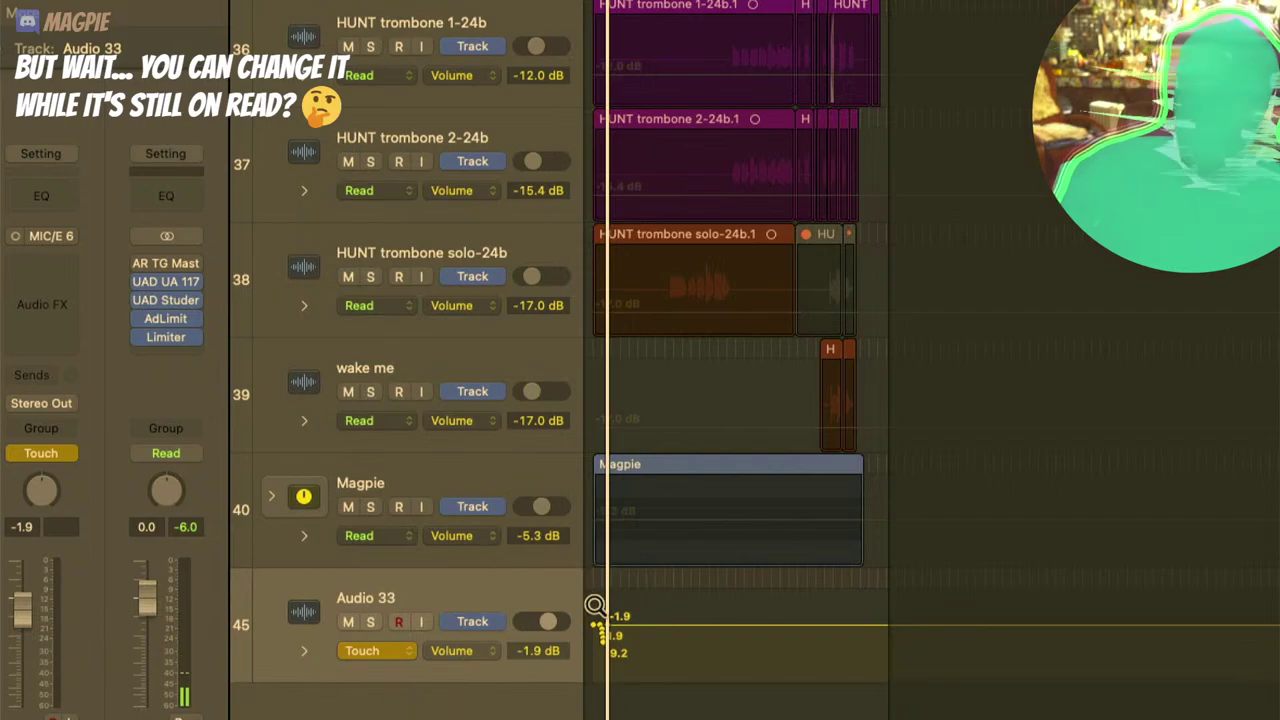
pyautogui.moveTo(596, 604); pyautogui.dragTo(674, 672)
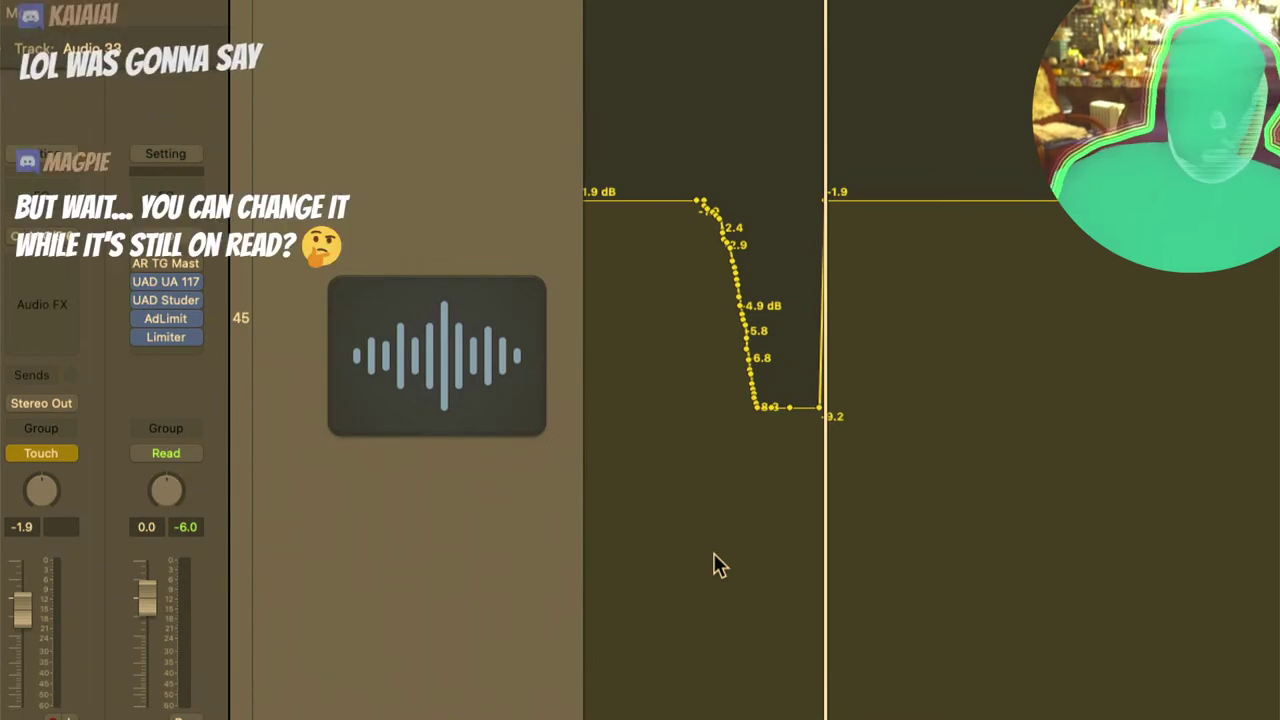
# Step: Clear the recorded dip on Audio 33 and record a volume drop to about -6.6 dB from the start in Latch mode
pyautogui.click(72, 455)
pyautogui.click(72, 481)
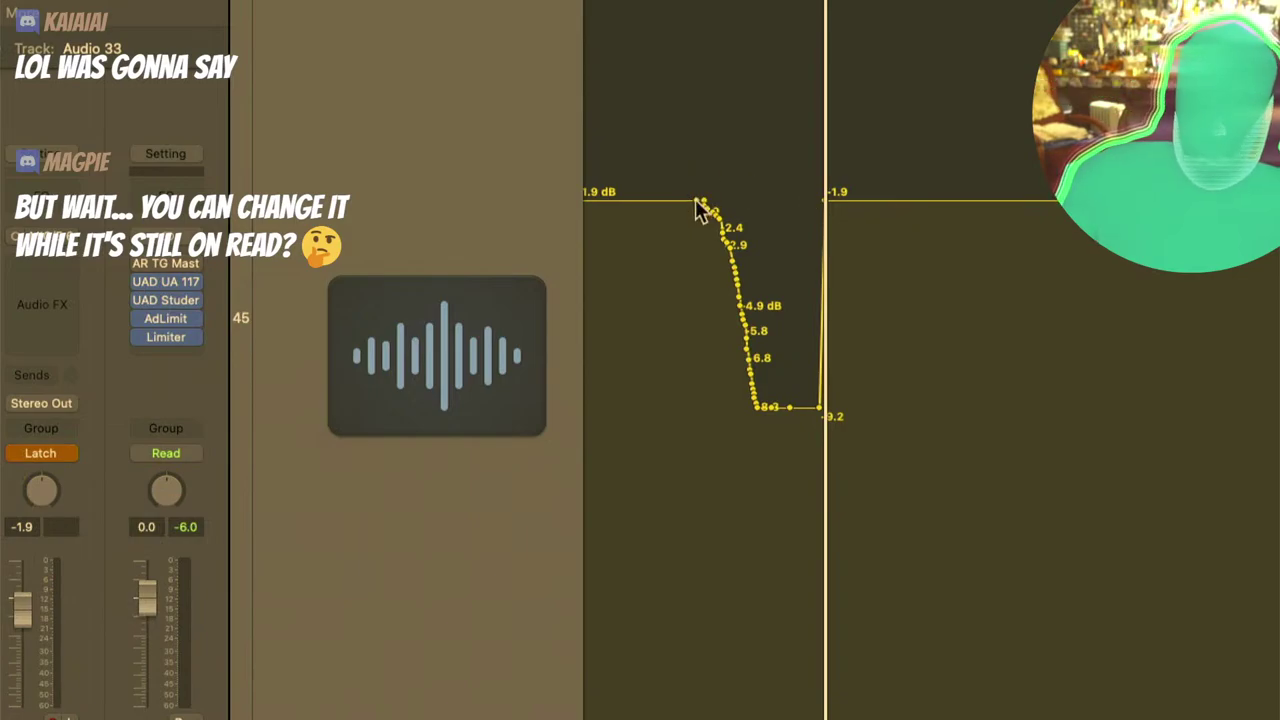
pyautogui.moveTo(699, 201); pyautogui.dragTo(933, 201)
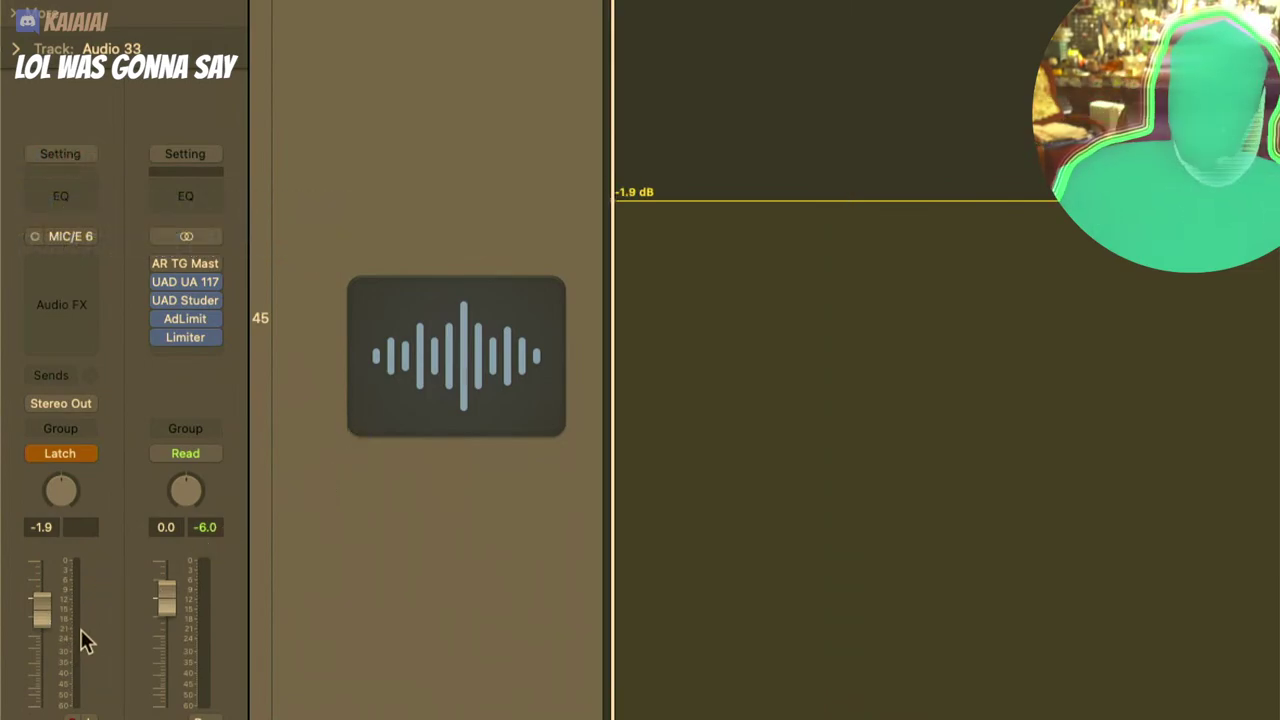
pyautogui.press('space')
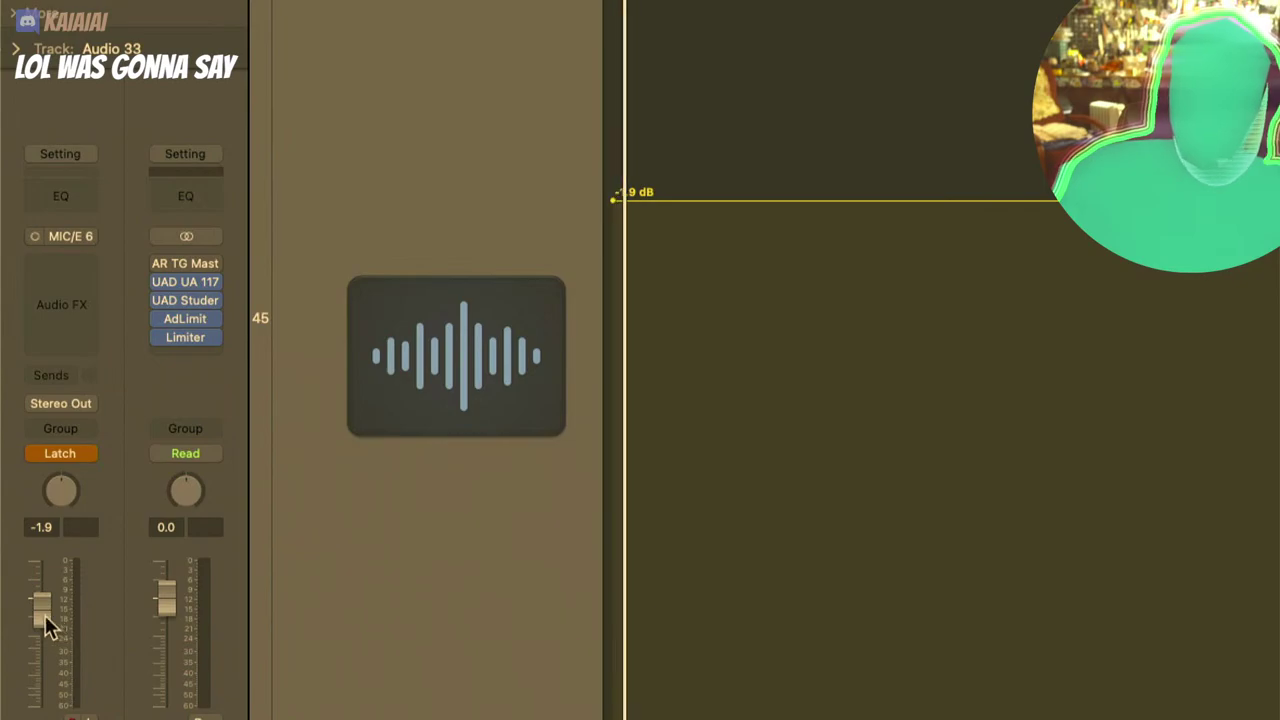
pyautogui.moveTo(43, 610); pyautogui.dragTo(42, 637)
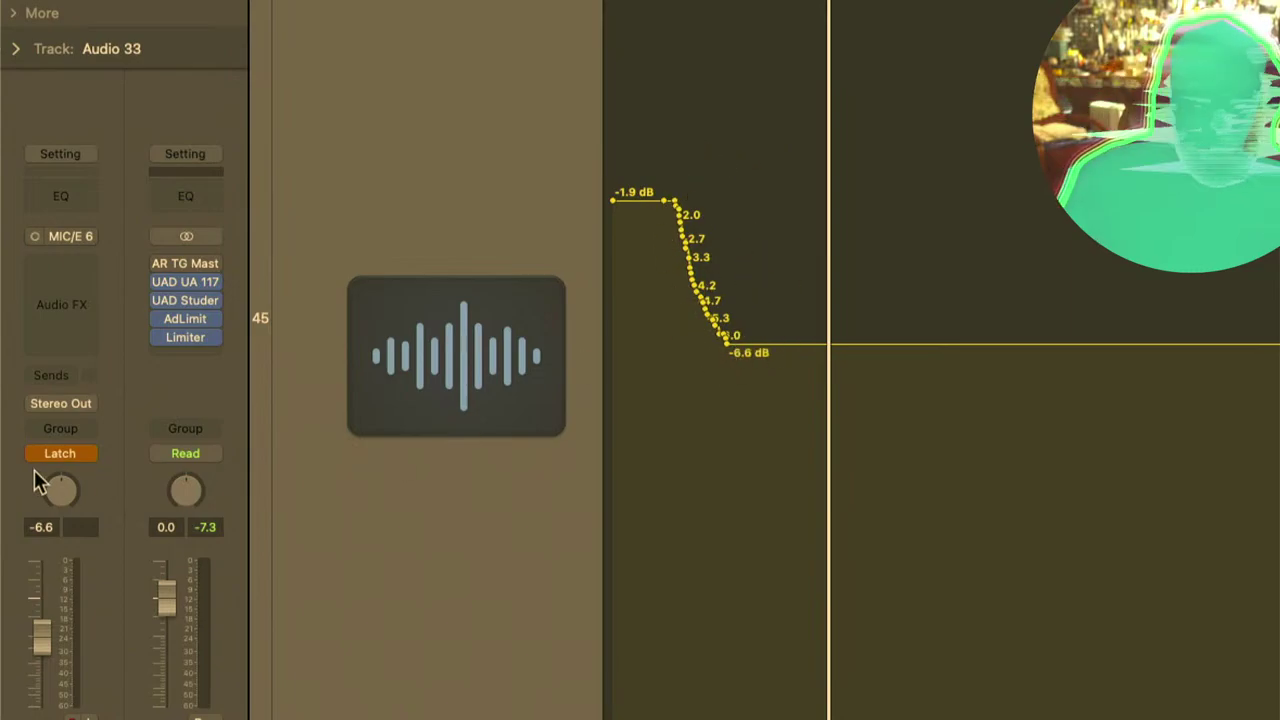
# Step: Return Audio 33 to Read mode and play the recorded volume curve back from the start of the project
pyautogui.click(88, 457)
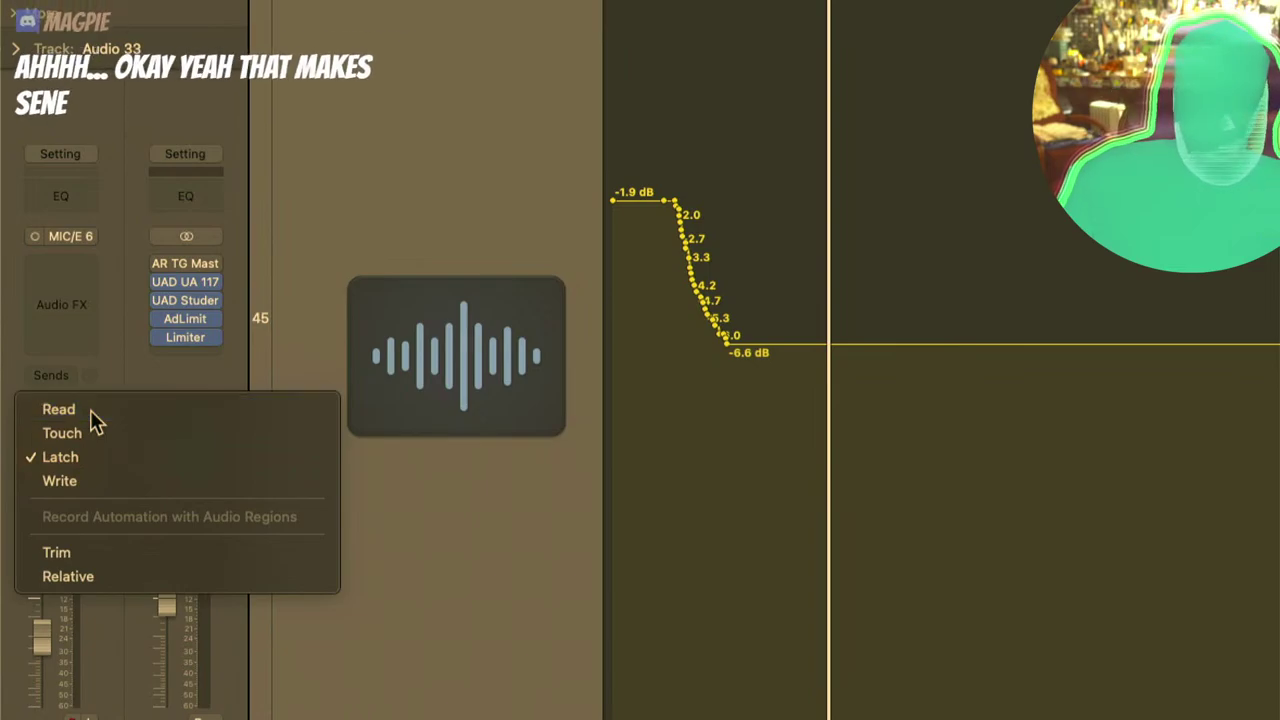
pyautogui.click(90, 410)
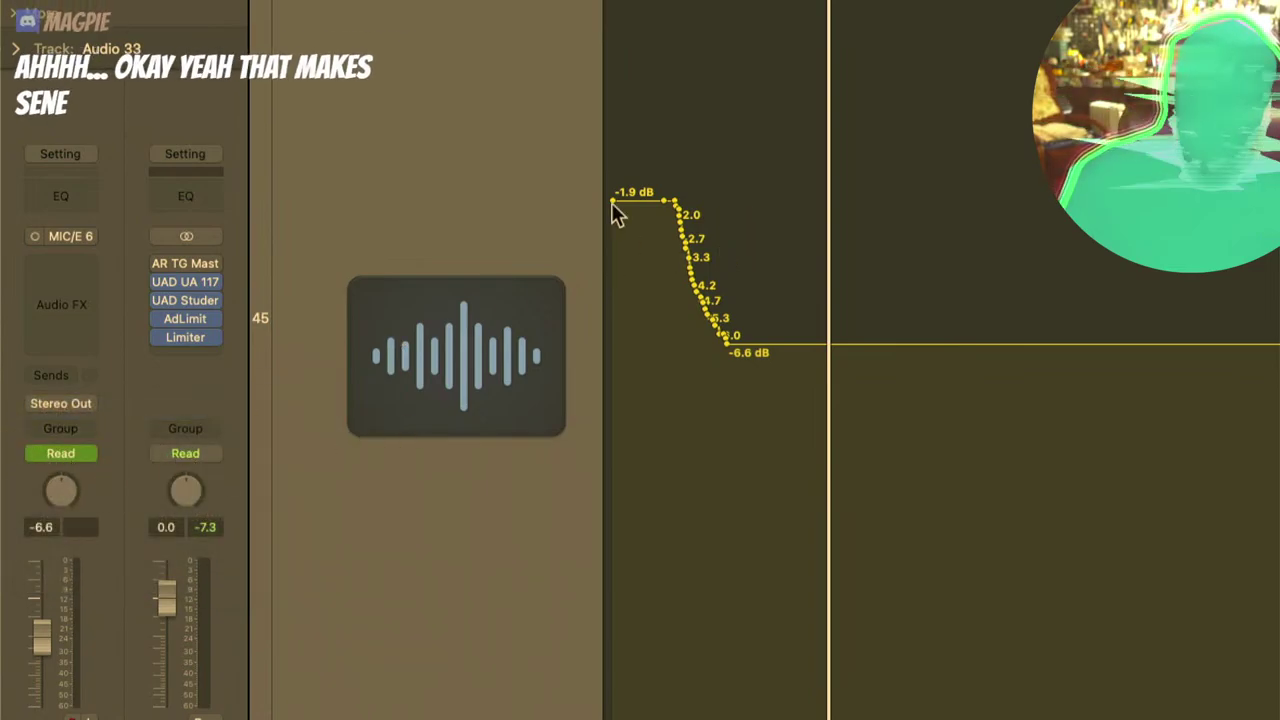
pyautogui.click(35, 455)
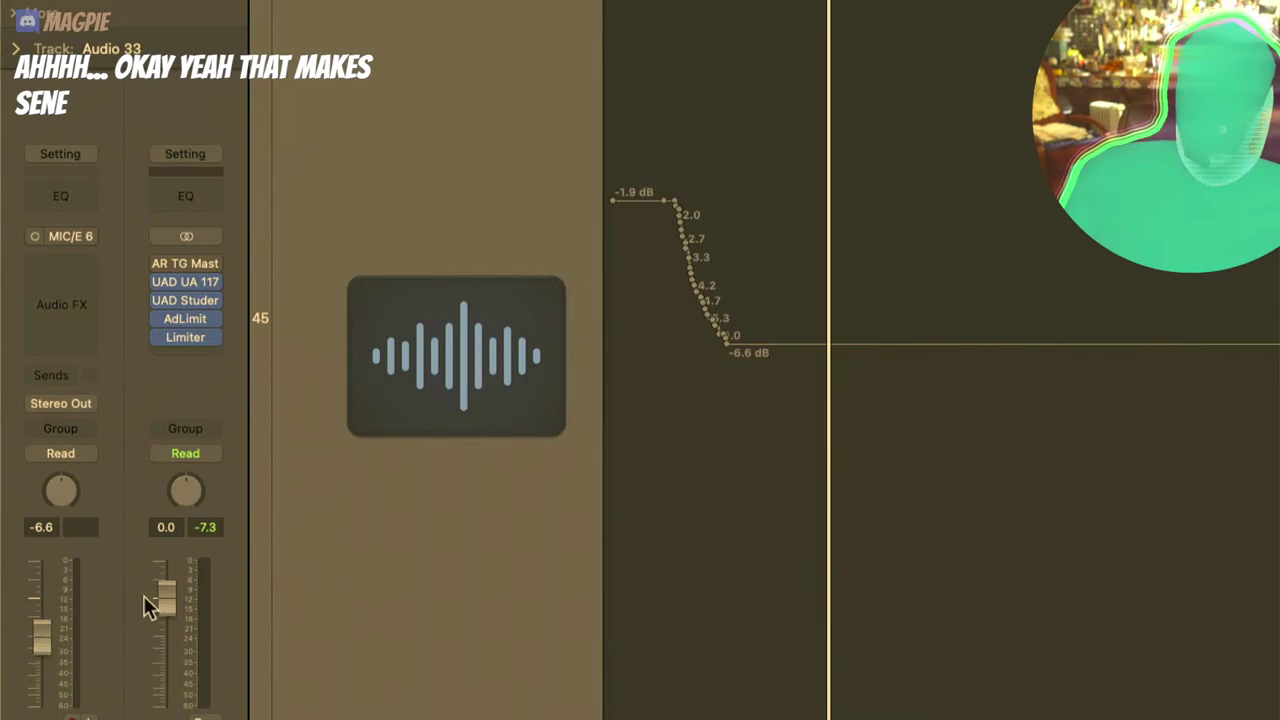
pyautogui.click(36, 453)
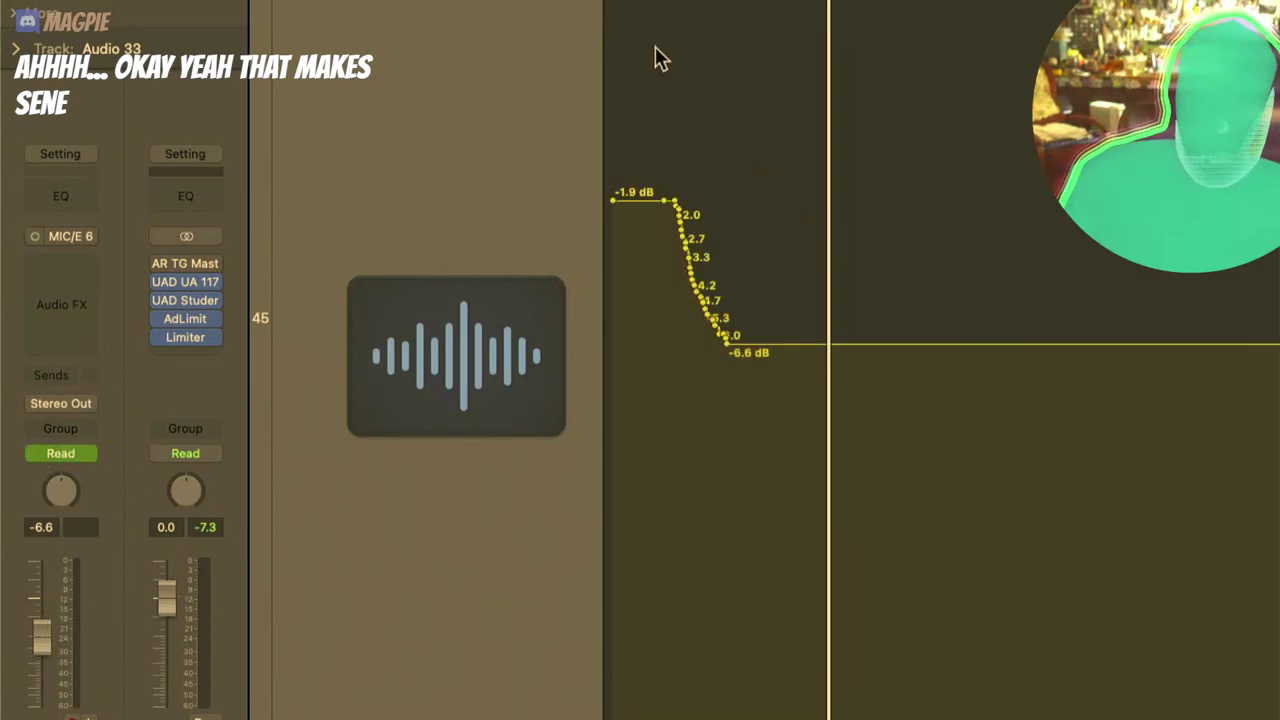
pyautogui.press('Return')
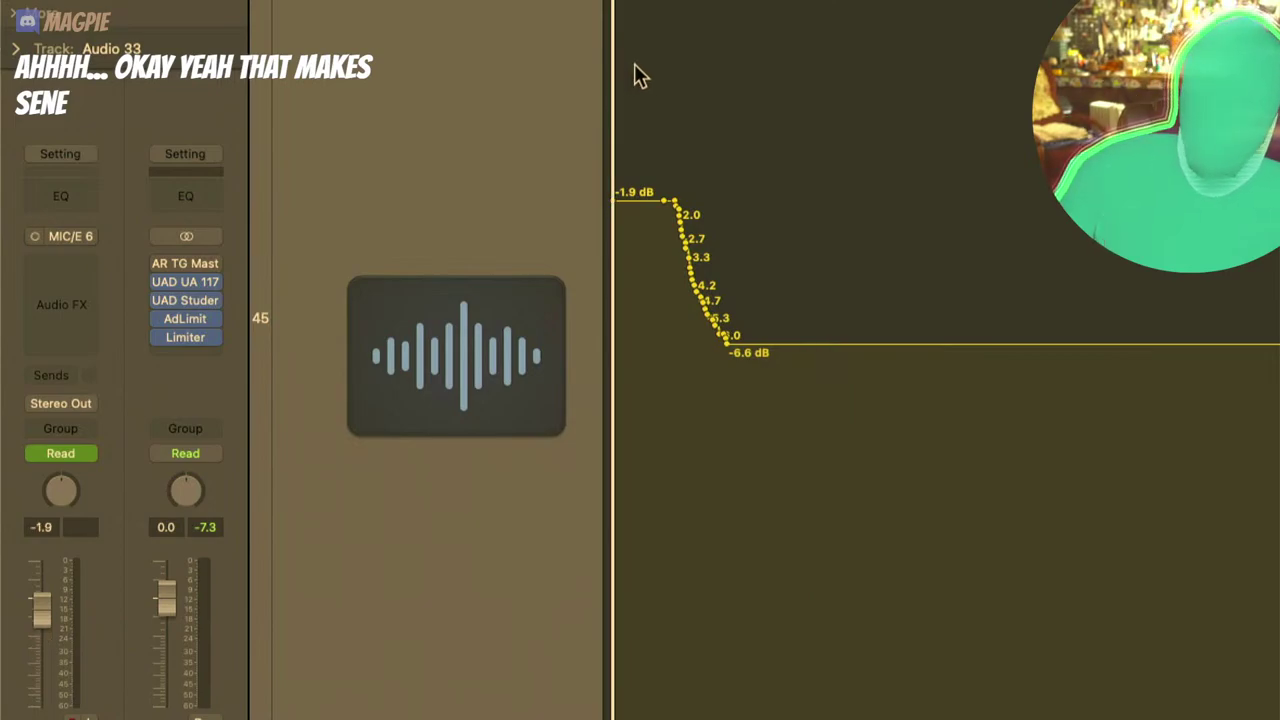
pyautogui.press('space')
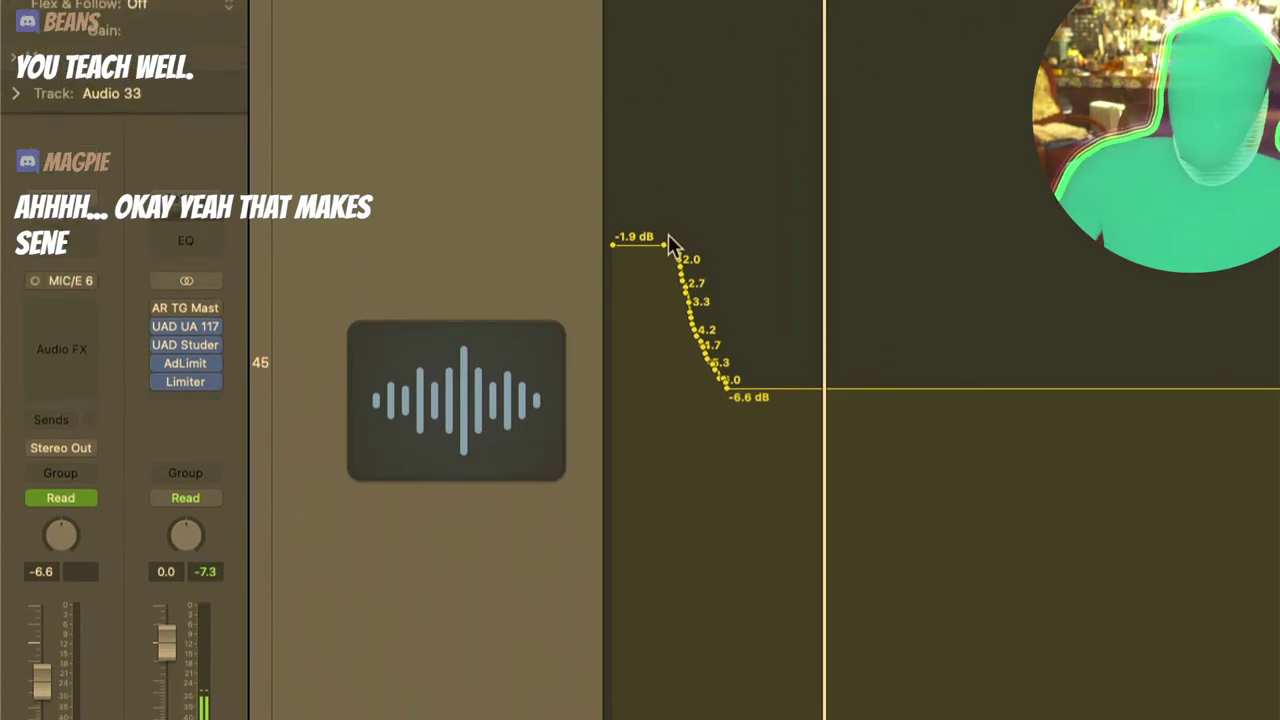
# Step: Delete the recorded volume drop from Audio 33 and set the track's volume to -1.1 dB
pyautogui.moveTo(664, 254); pyautogui.dragTo(822, 254)
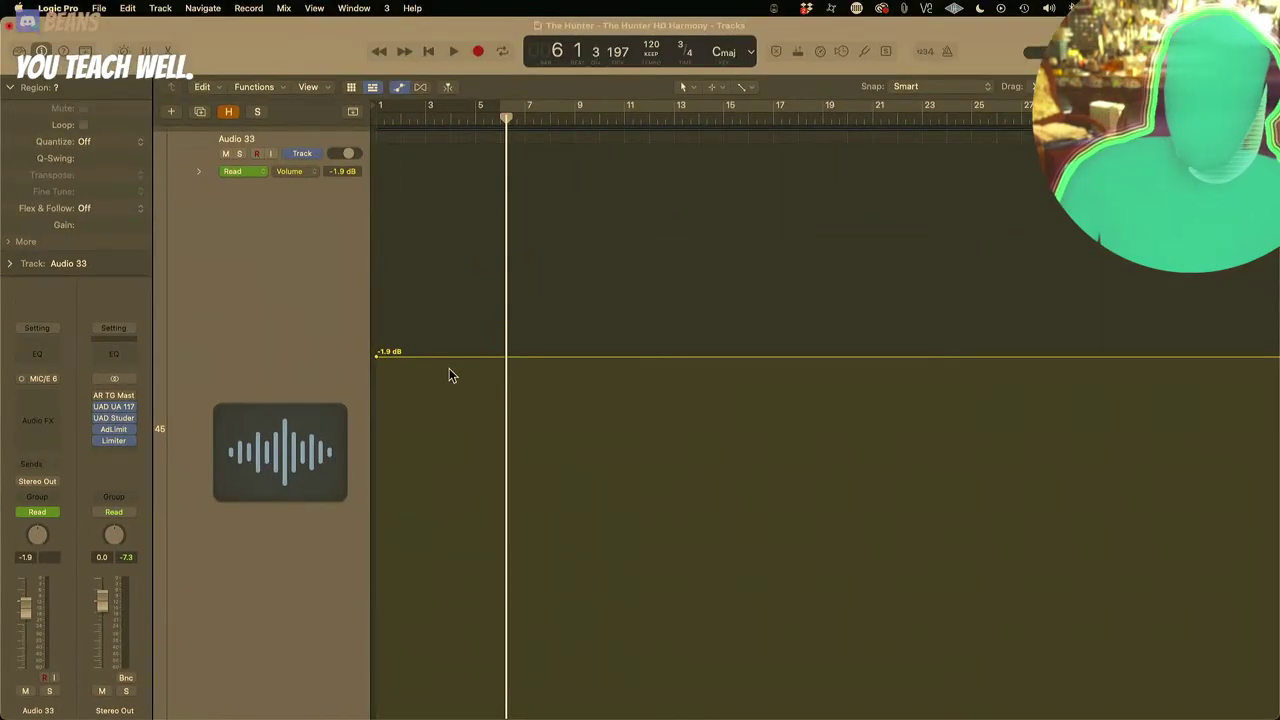
pyautogui.scroll(-2, 449, 375)
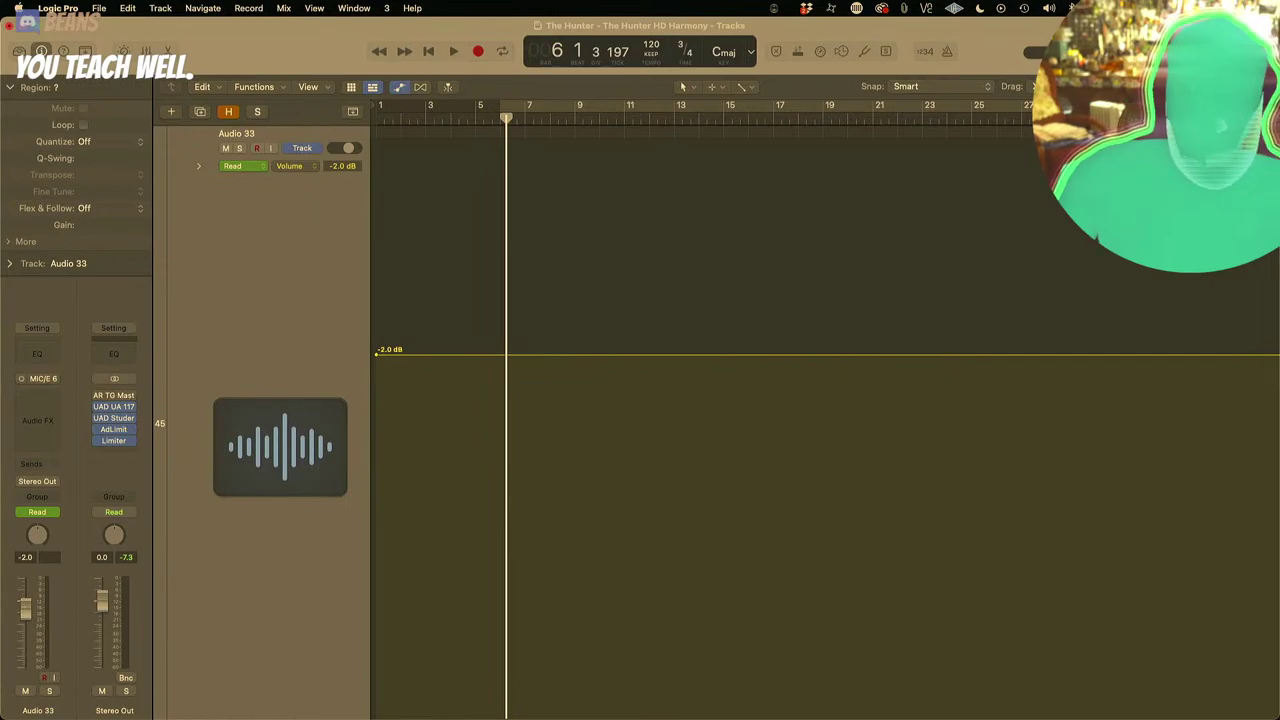
pyautogui.moveTo(35, 575)
pyautogui.mouseDown()
pyautogui.moveTo(35, 590)
pyautogui.moveTo(35, 575)
pyautogui.mouseUp()
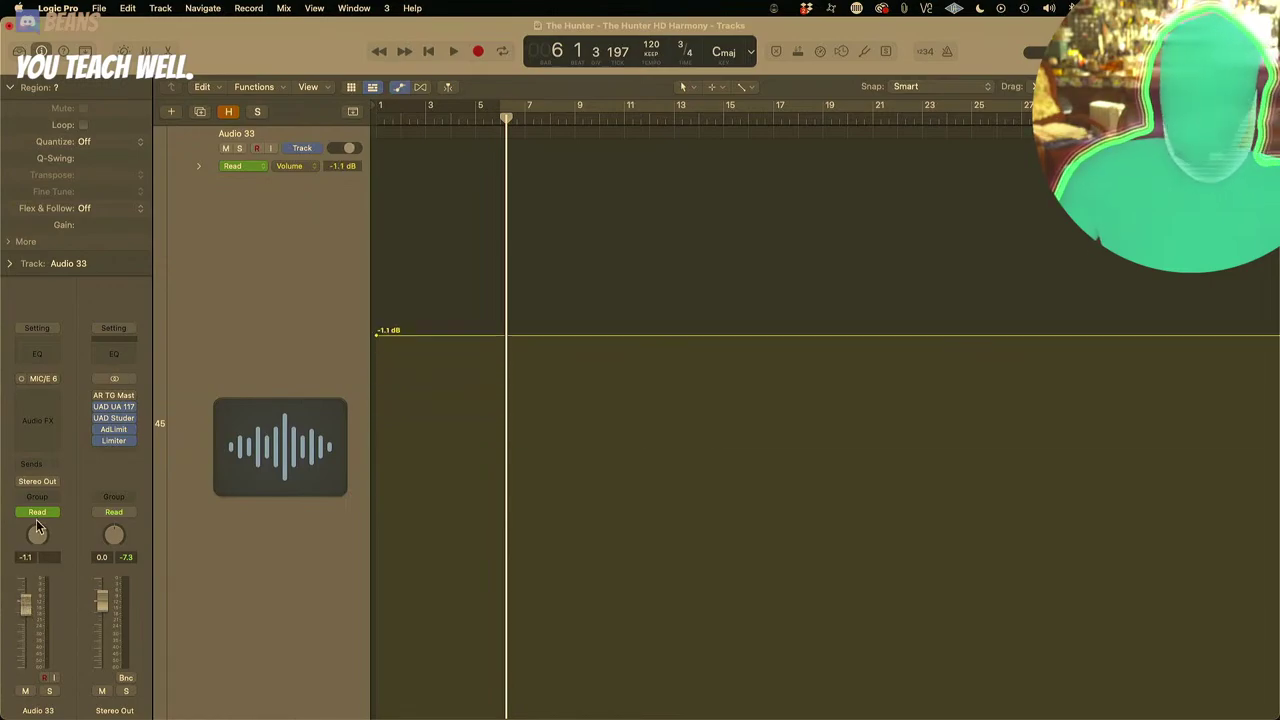
pyautogui.click(49, 397)
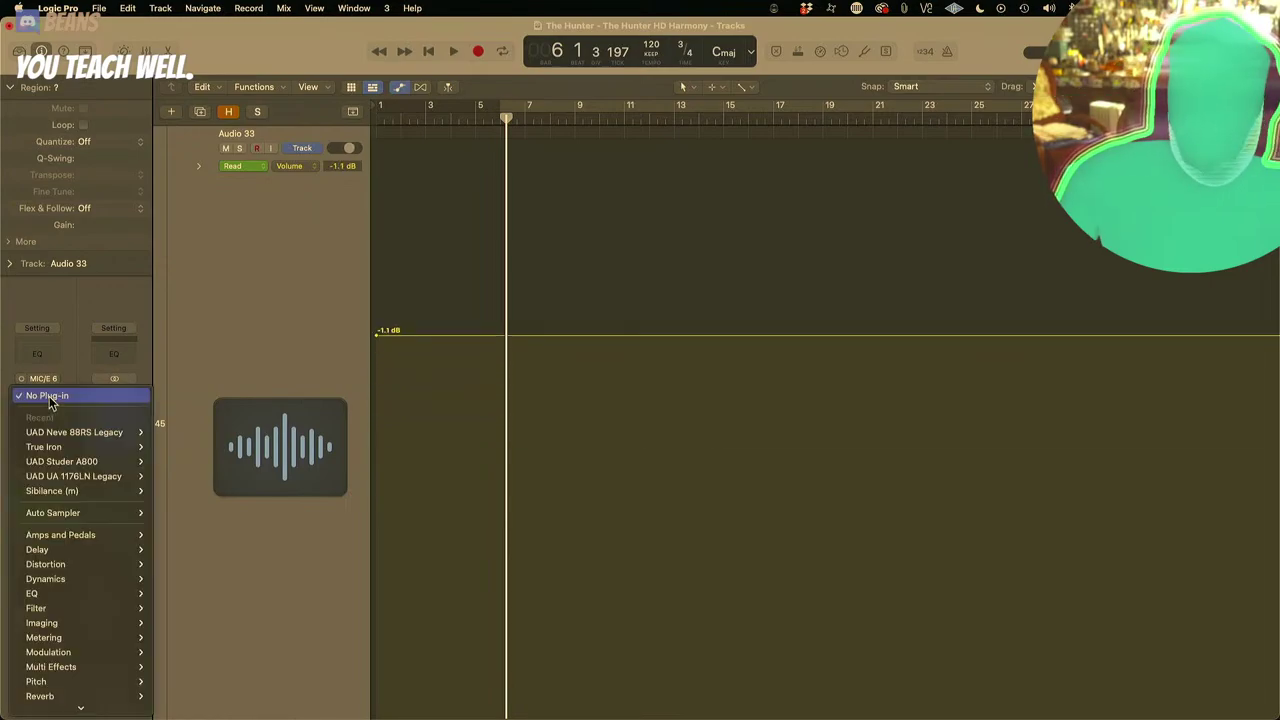
pyautogui.click(65, 360)
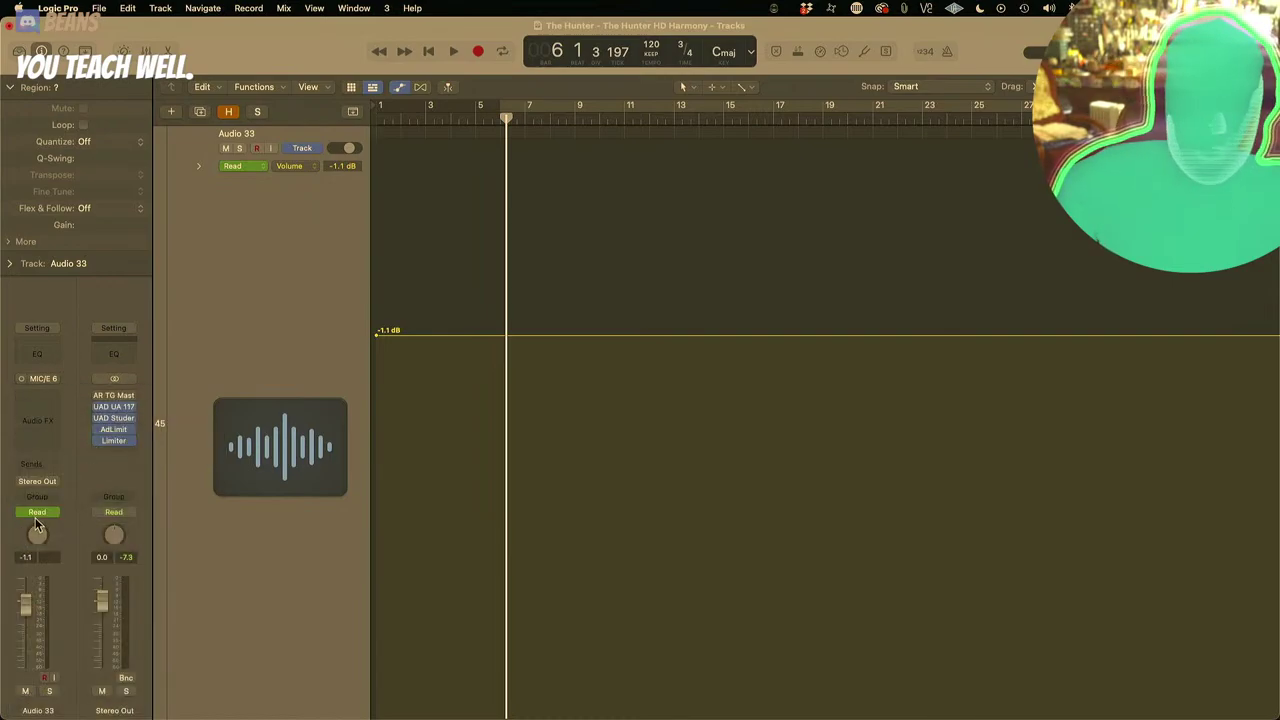
# Step: Switch Audio 33's automation mode to Write, acknowledge the warning, and return the track to Read mode
pyautogui.click(52, 520)
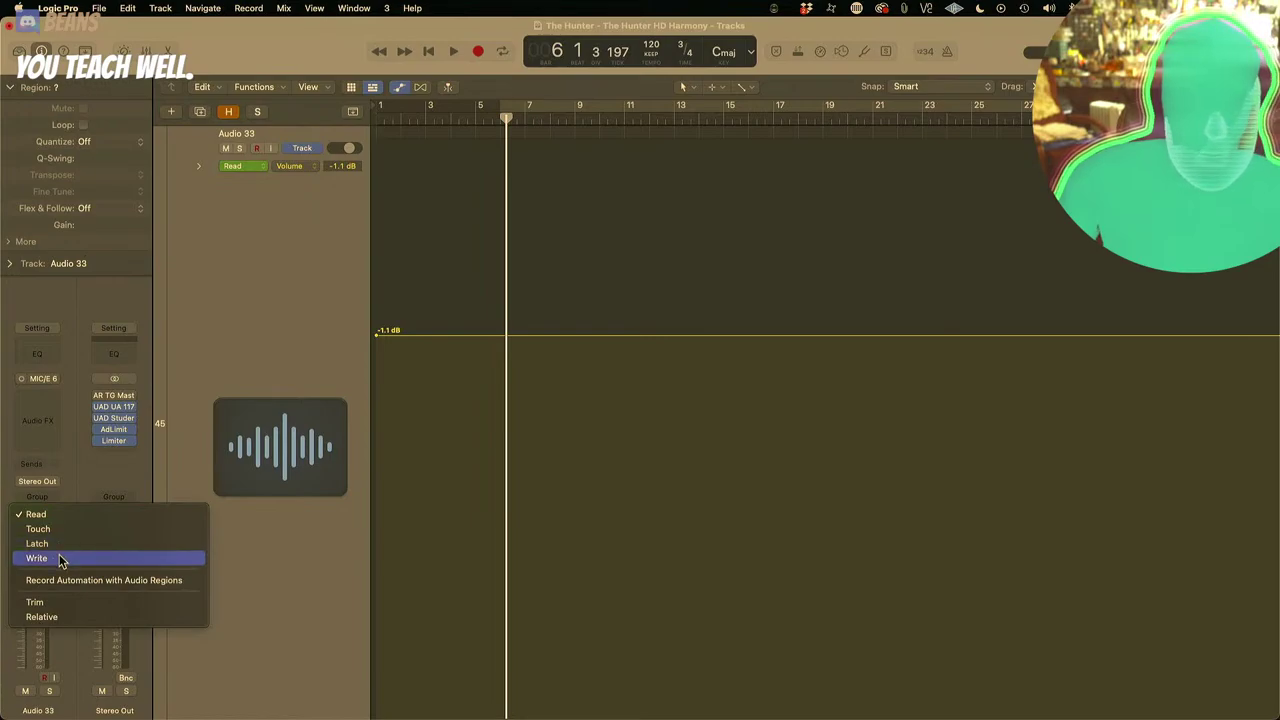
pyautogui.click(58, 560)
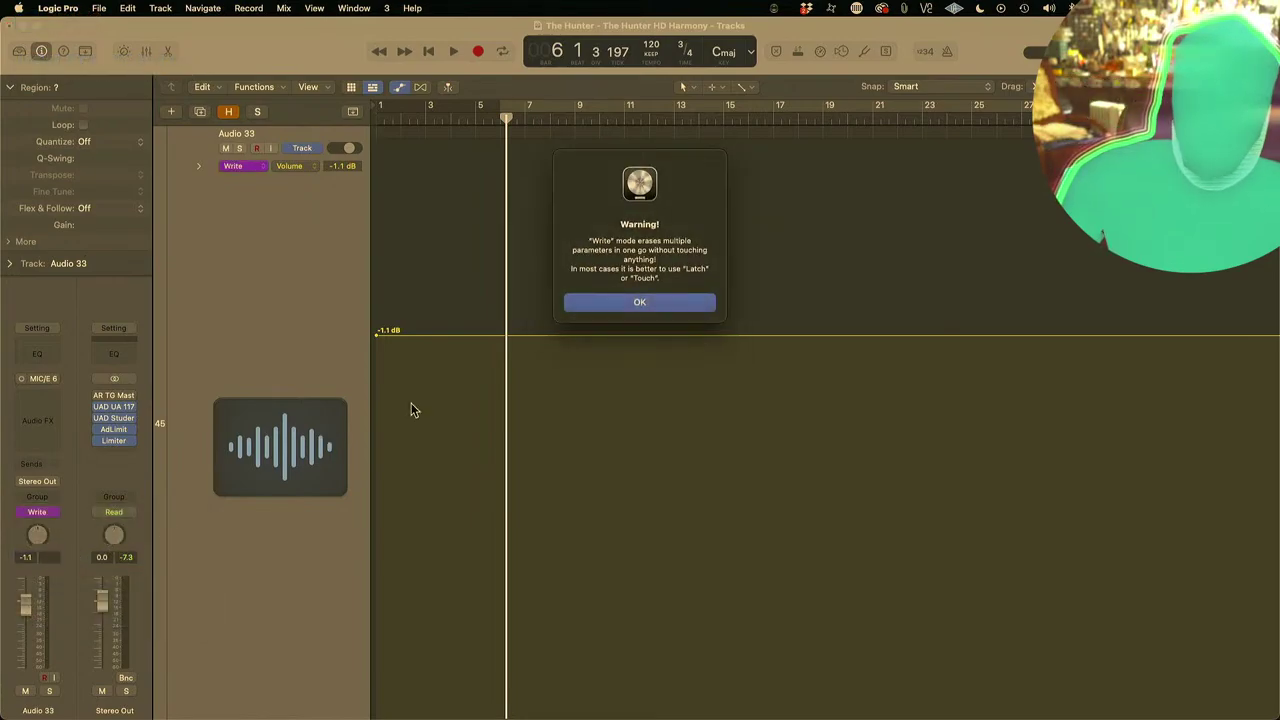
pyautogui.click(625, 302)
pyautogui.click(55, 515)
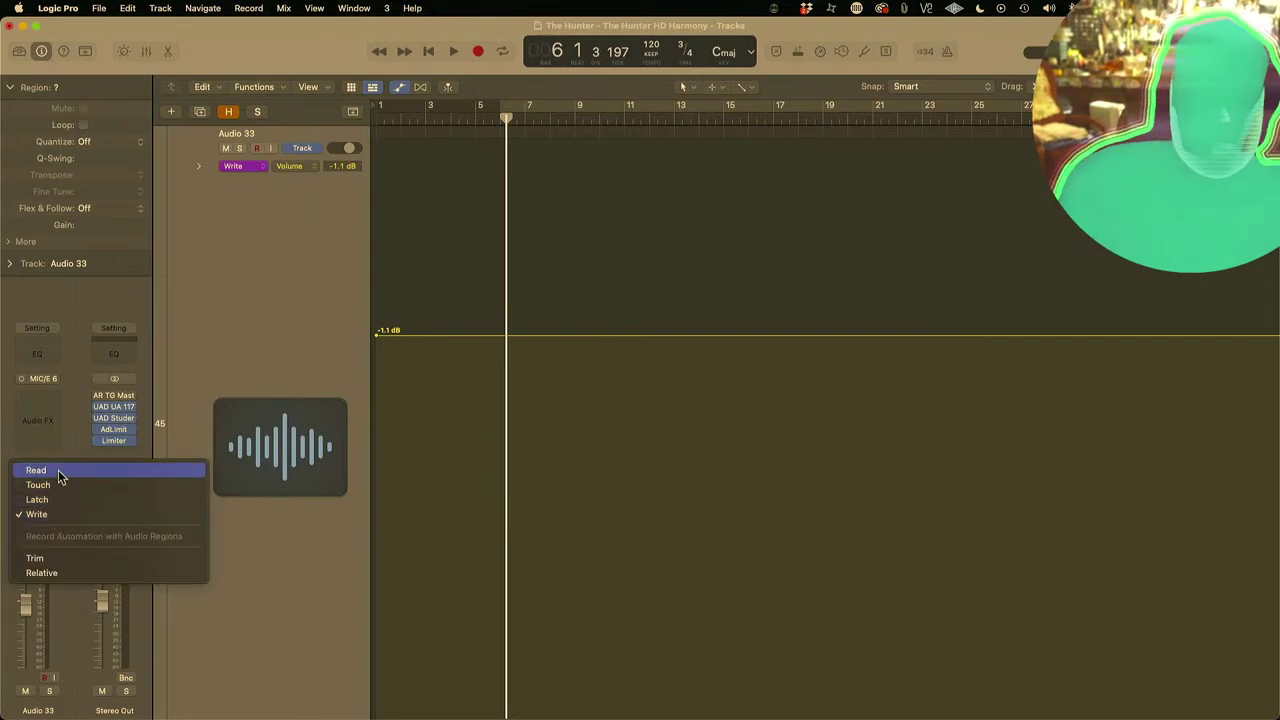
pyautogui.click(58, 472)
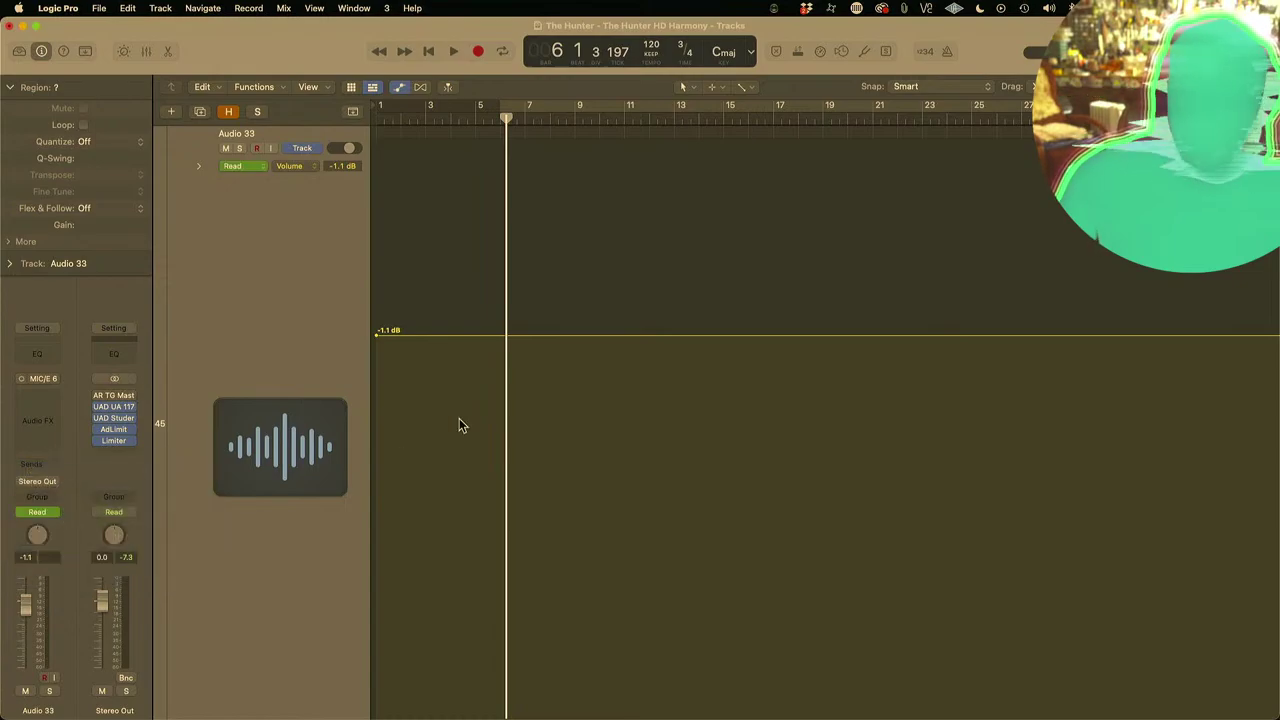
# Step: Draw a volume dip on Audio 33 to about -12.5 dB near bar 9, with the level from about bar 13 onward at -3.2 dB
pyautogui.click(459, 337)
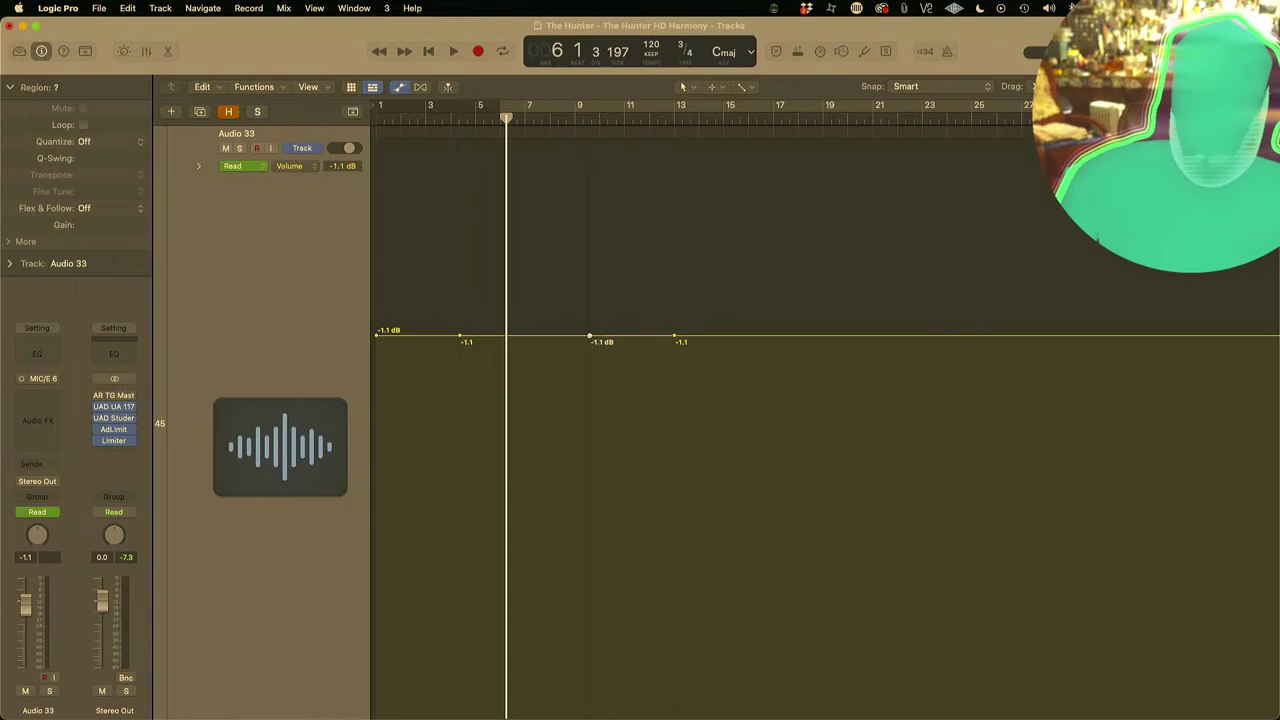
pyautogui.moveTo(589, 337); pyautogui.dragTo(590, 521)
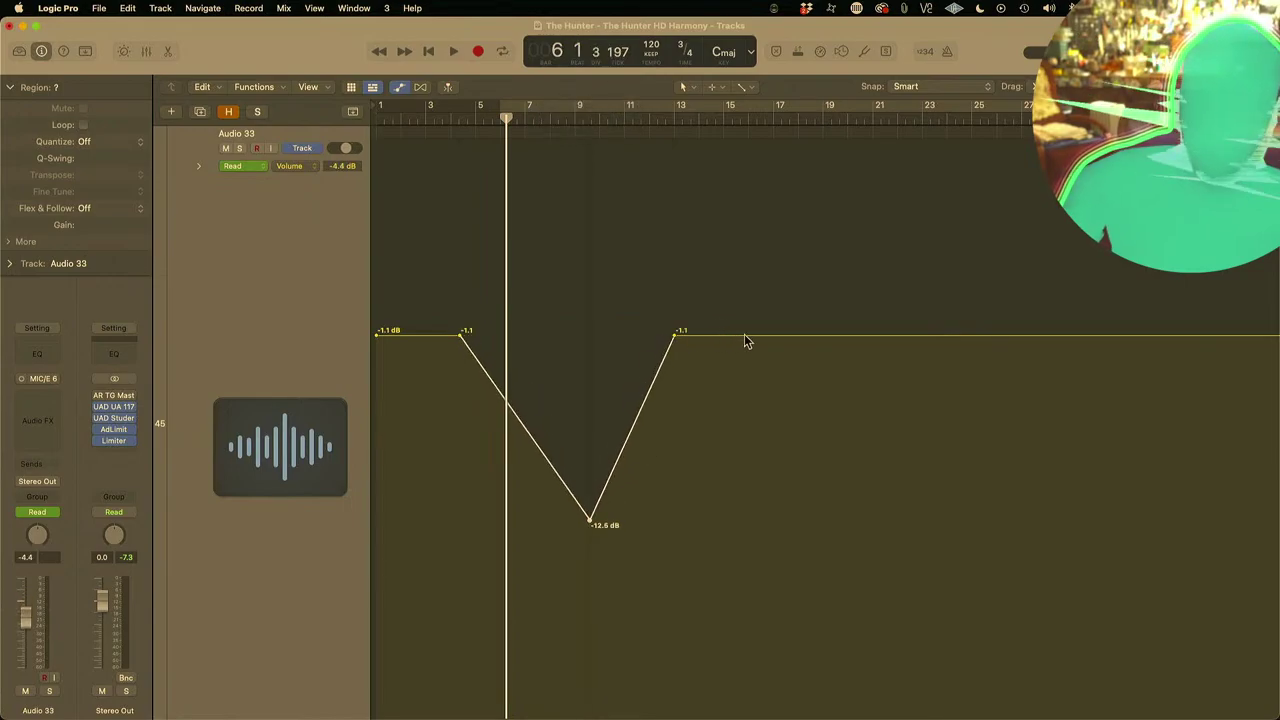
pyautogui.moveTo(763, 344); pyautogui.dragTo(741, 391)
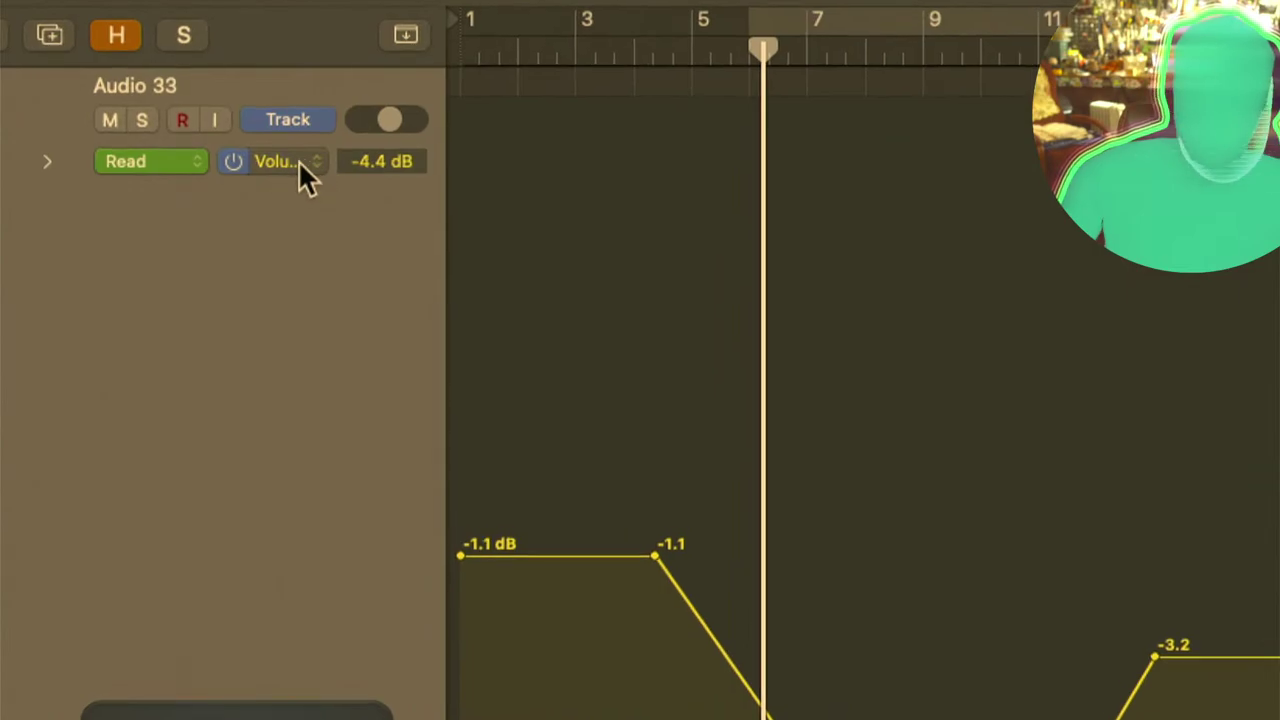
# Step: Show Pan automation on Audio 33, create its automation line and set the pan value to -1
pyautogui.click(318, 161)
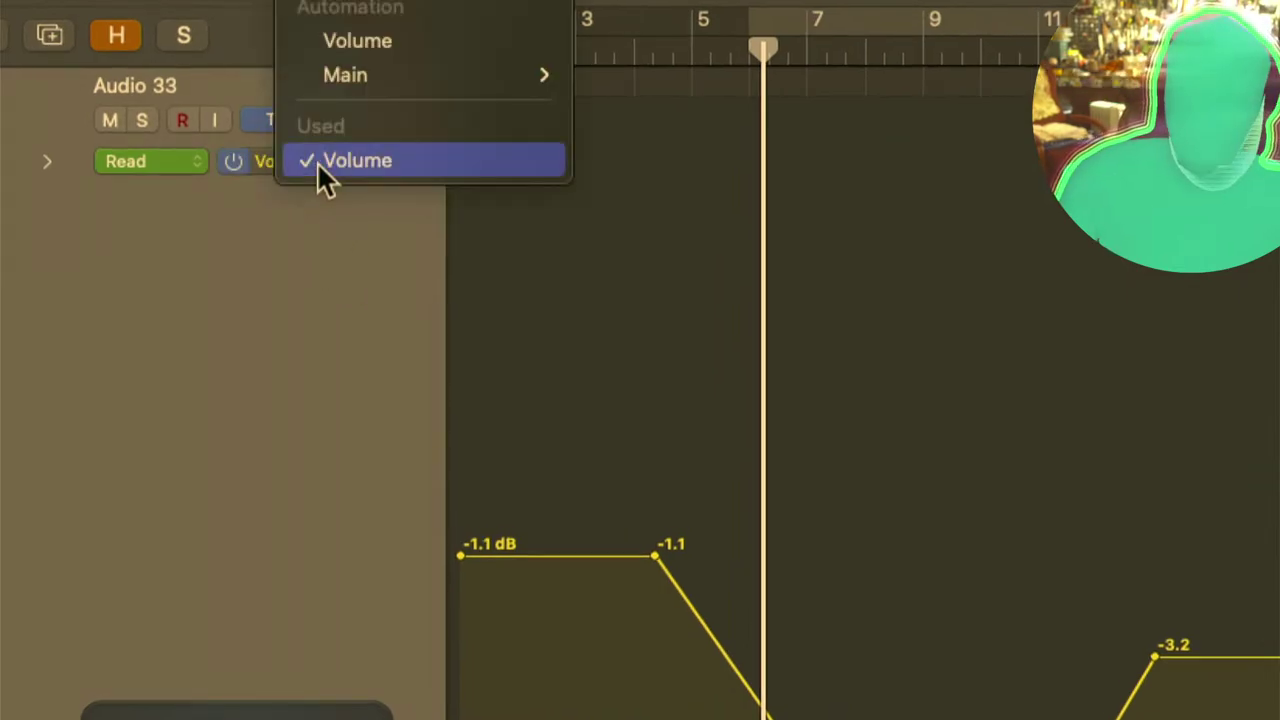
pyautogui.moveTo(345, 82)
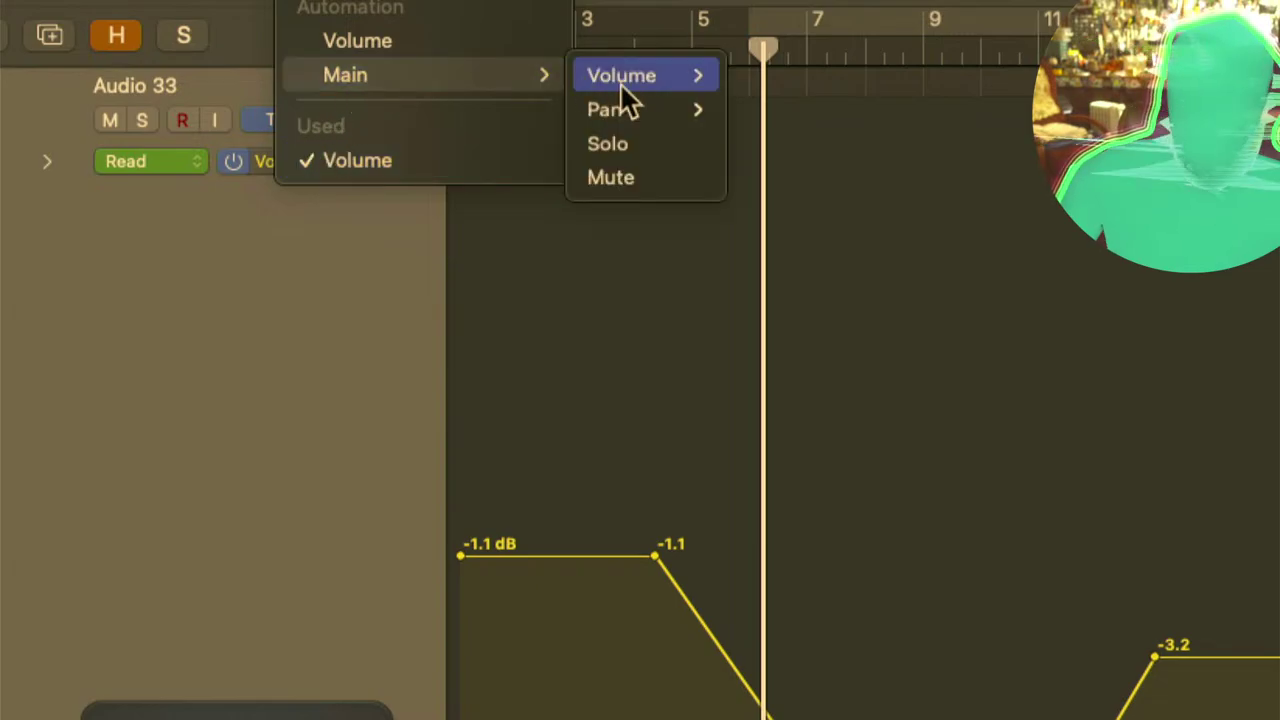
pyautogui.click(641, 110)
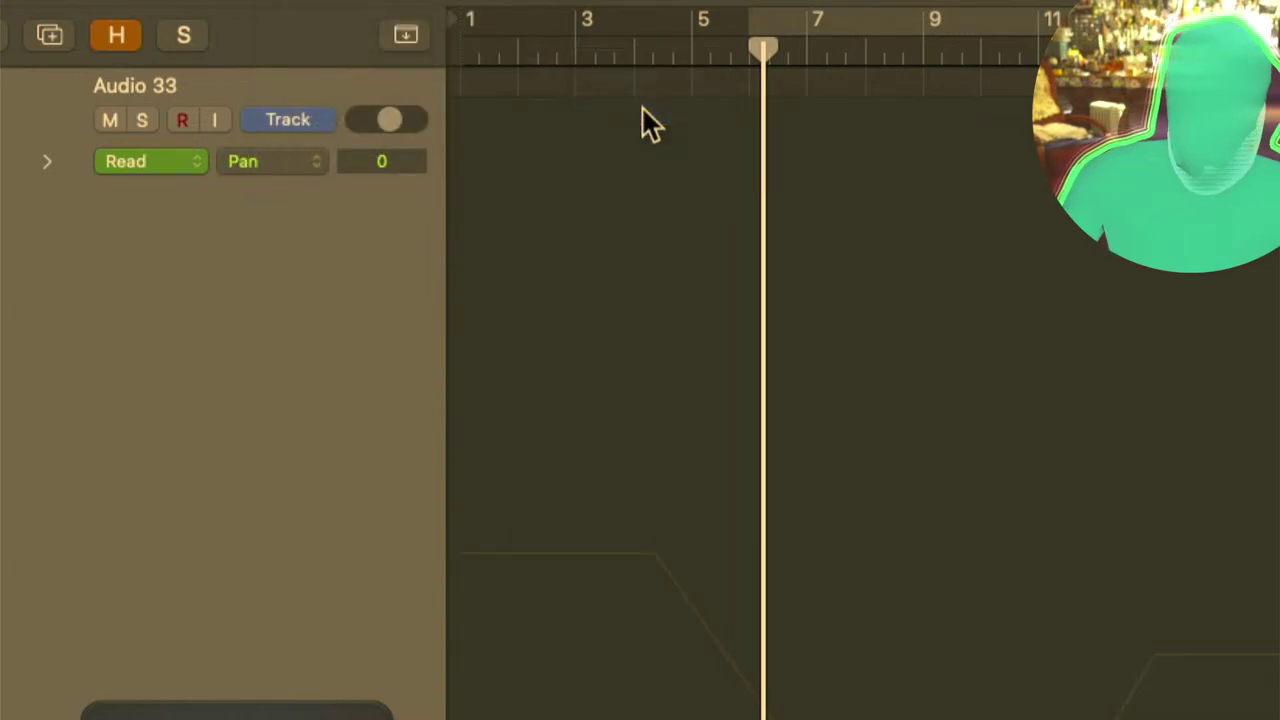
pyautogui.scroll(-2, 603, 517)
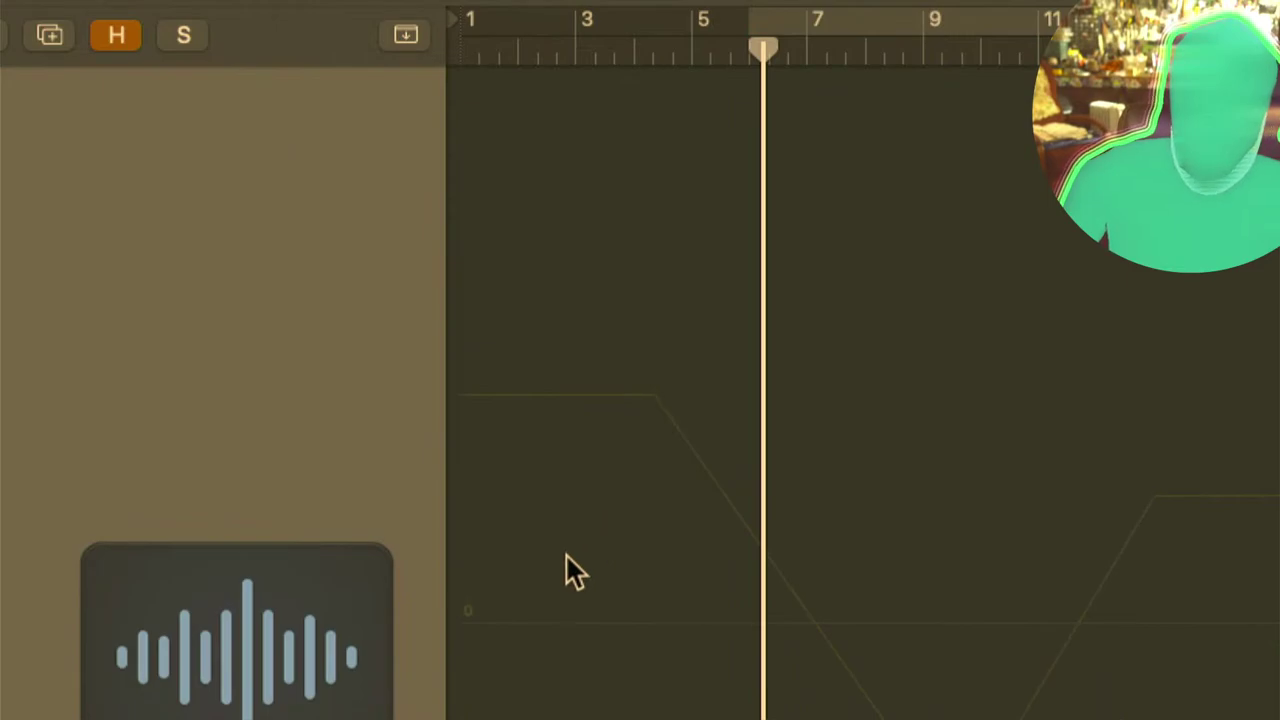
pyautogui.click(523, 619)
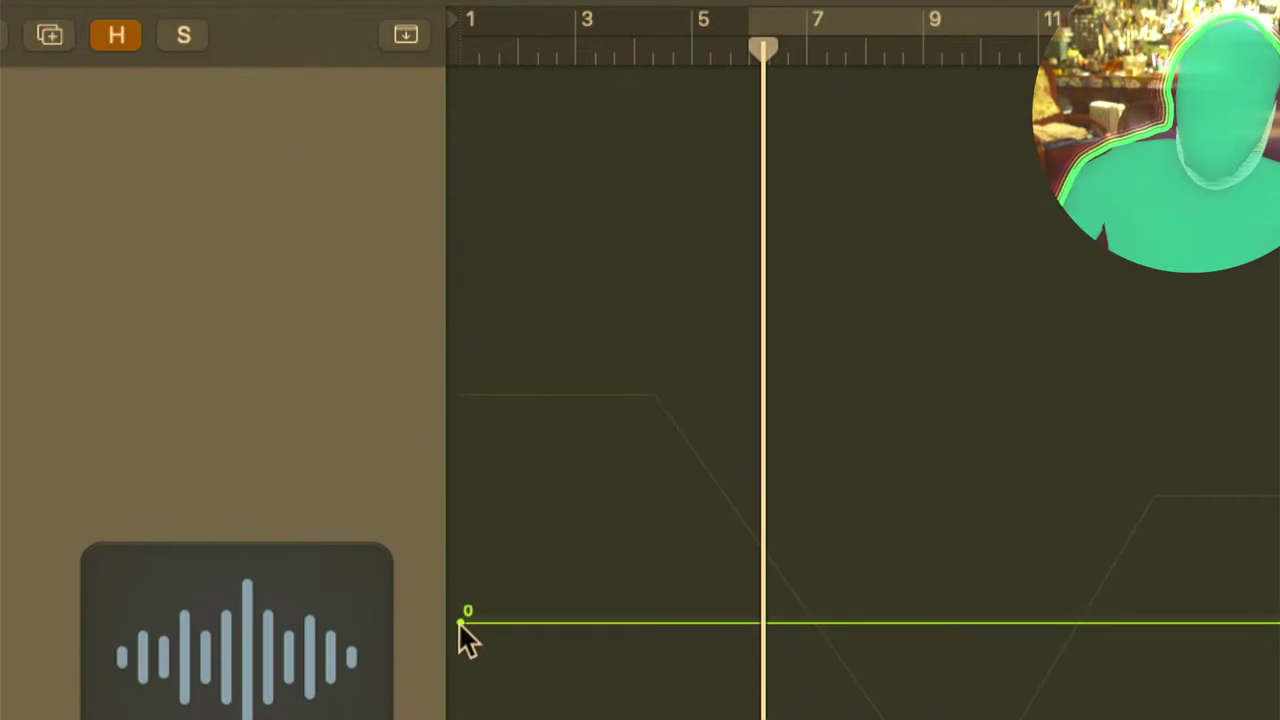
pyautogui.moveTo(458, 621); pyautogui.dragTo(456, 550)
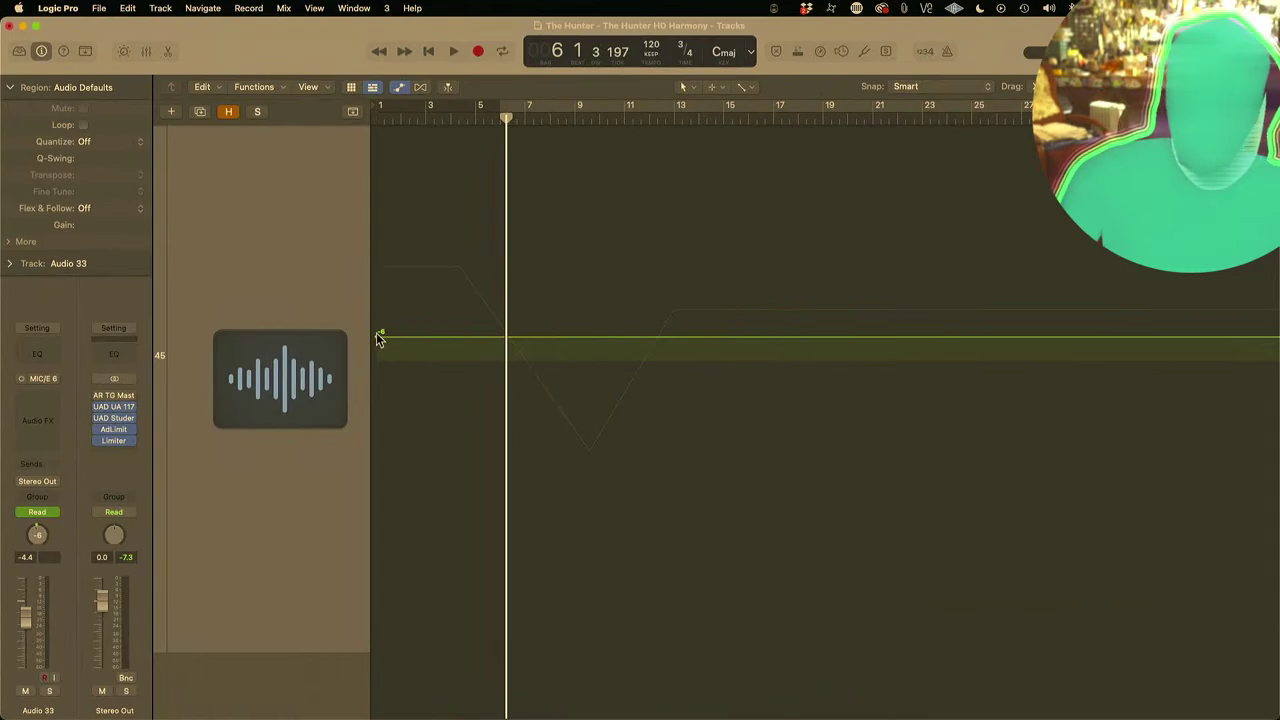
pyautogui.moveTo(378, 338)
pyautogui.mouseDown()
pyautogui.moveTo(380, 223)
pyautogui.moveTo(380, 563)
pyautogui.moveTo(427, 376)
pyautogui.moveTo(380, 366)
pyautogui.moveTo(386, 414)
pyautogui.moveTo(378, 357)
pyautogui.mouseUp()
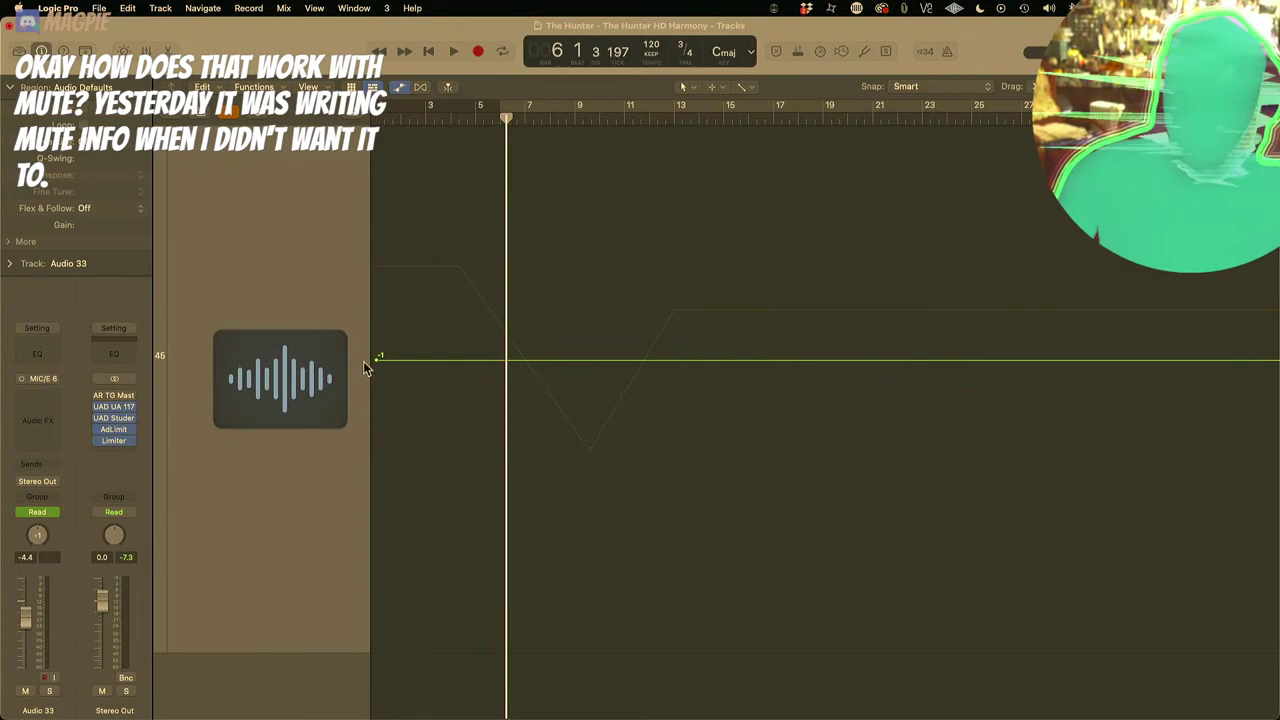
# Step: Switch Audio 33's displayed automation parameter to Mute
pyautogui.press('z')
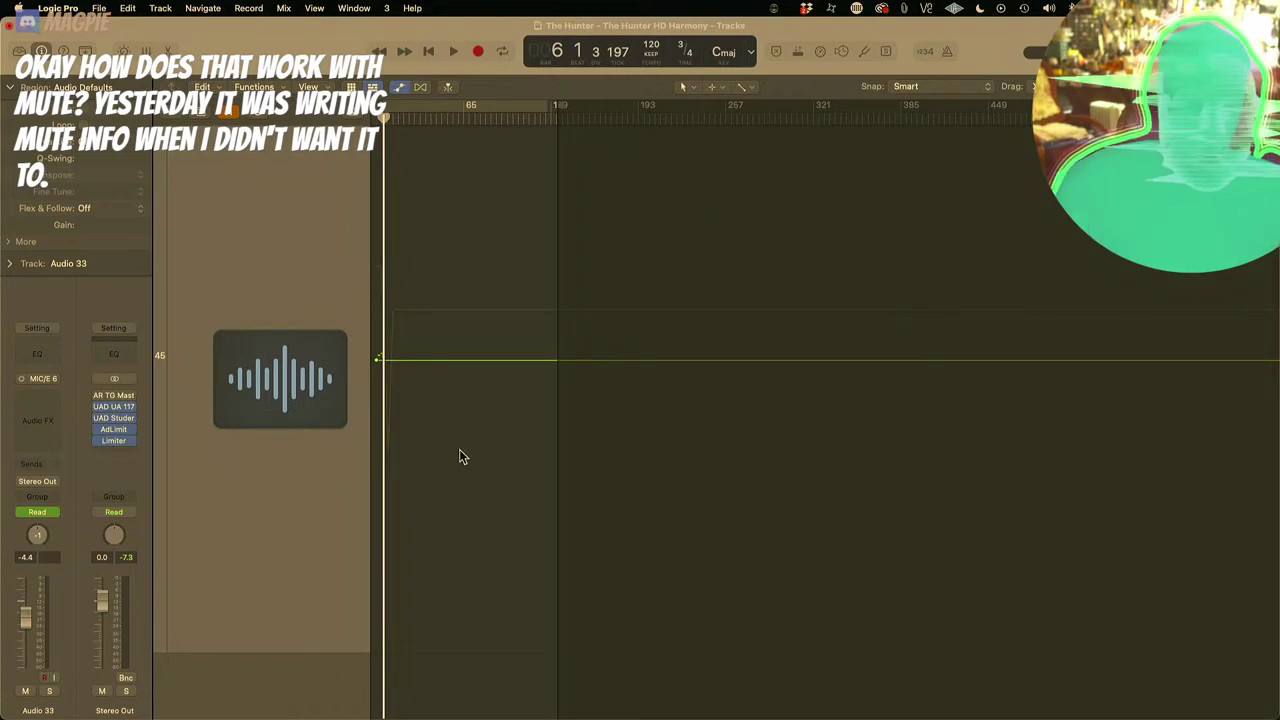
pyautogui.press('super+Right')
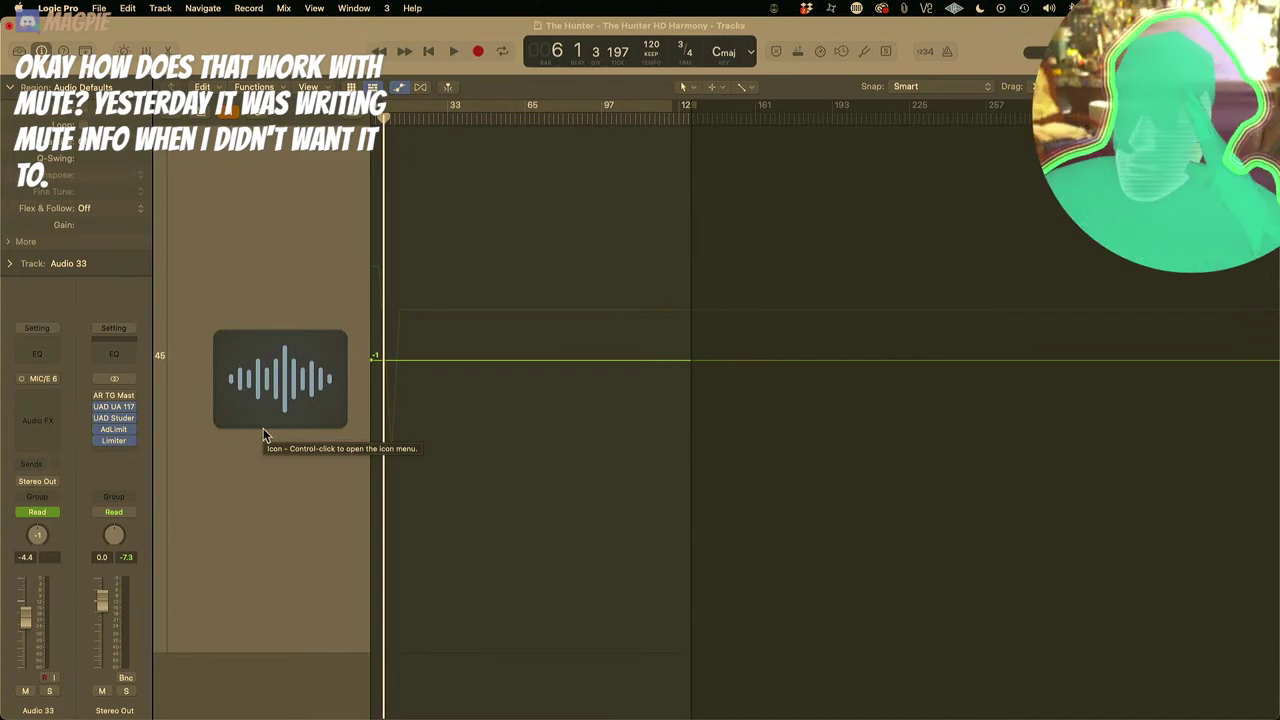
pyautogui.scroll(3, 263, 432)
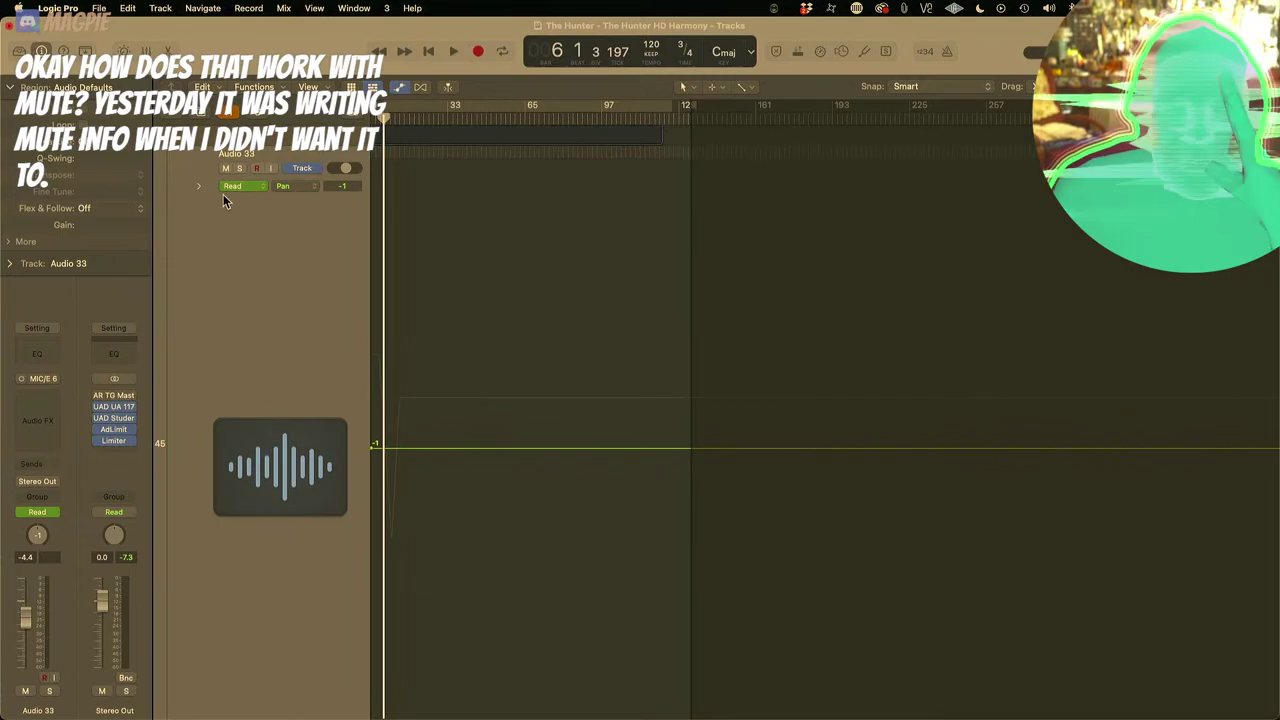
pyautogui.click(296, 194)
pyautogui.moveTo(331, 148)
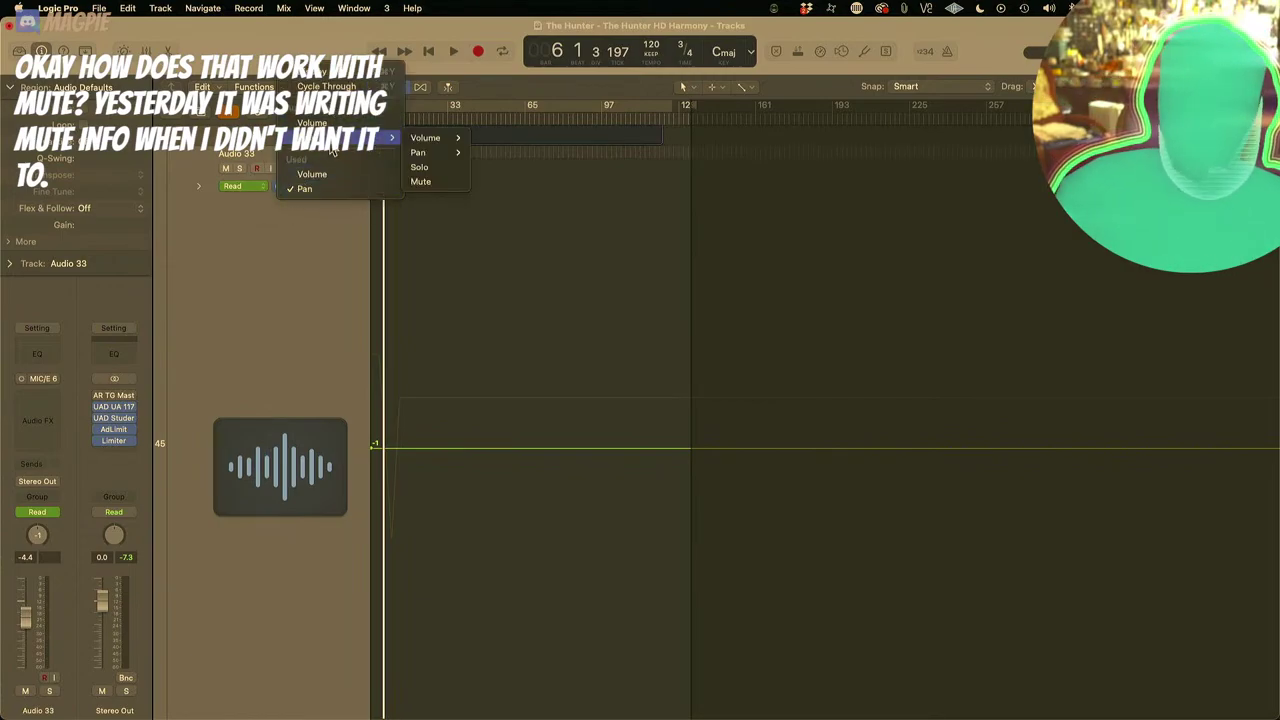
pyautogui.click(428, 182)
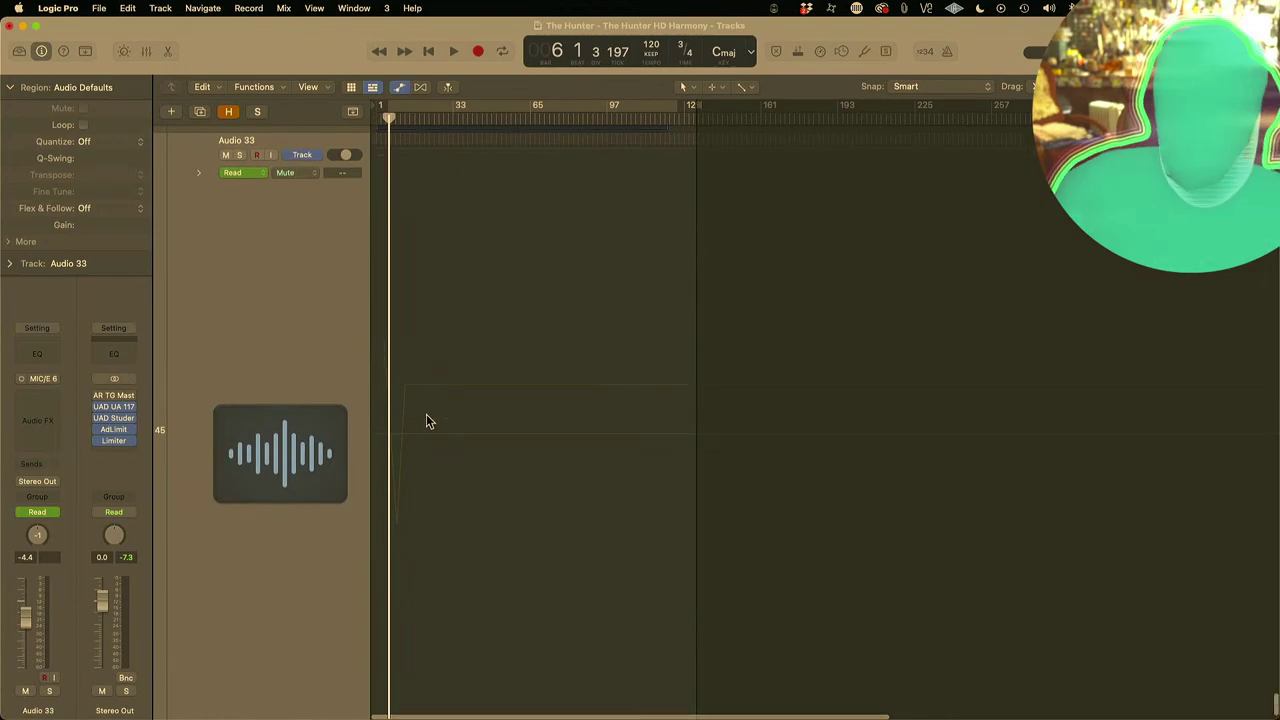
pyautogui.scroll(2, 426, 415)
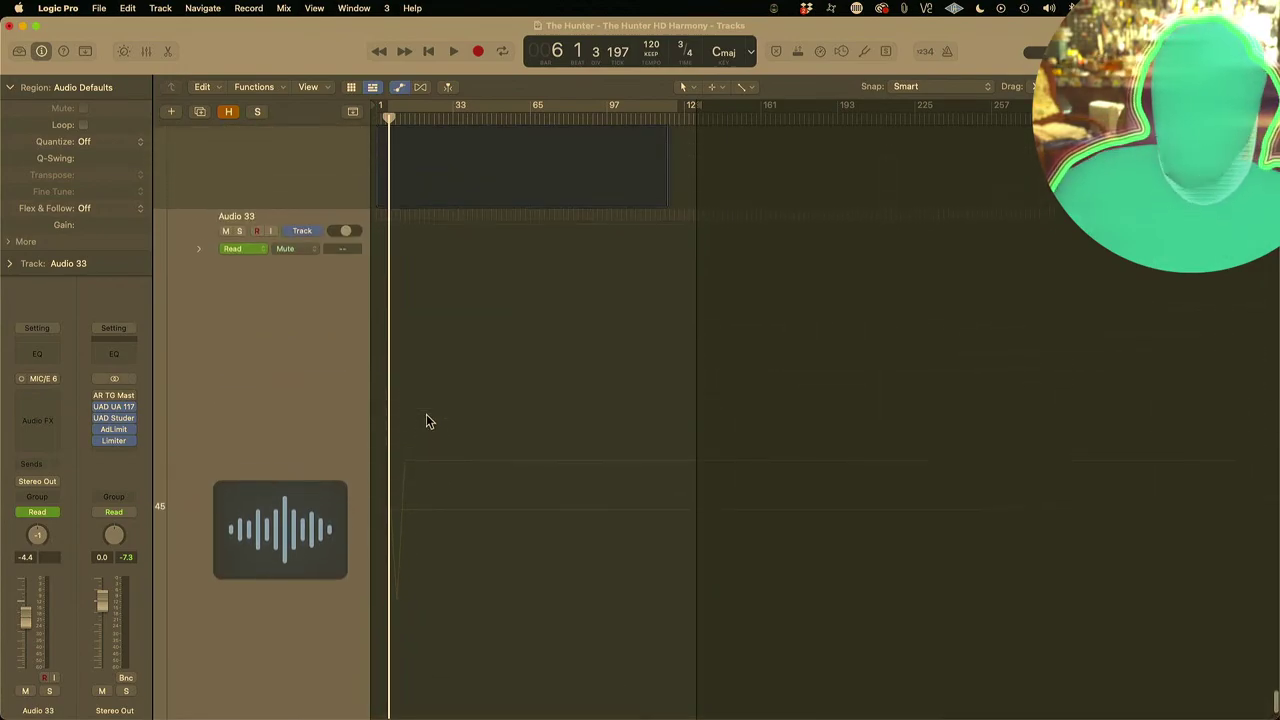
pyautogui.scroll(2, 426, 421)
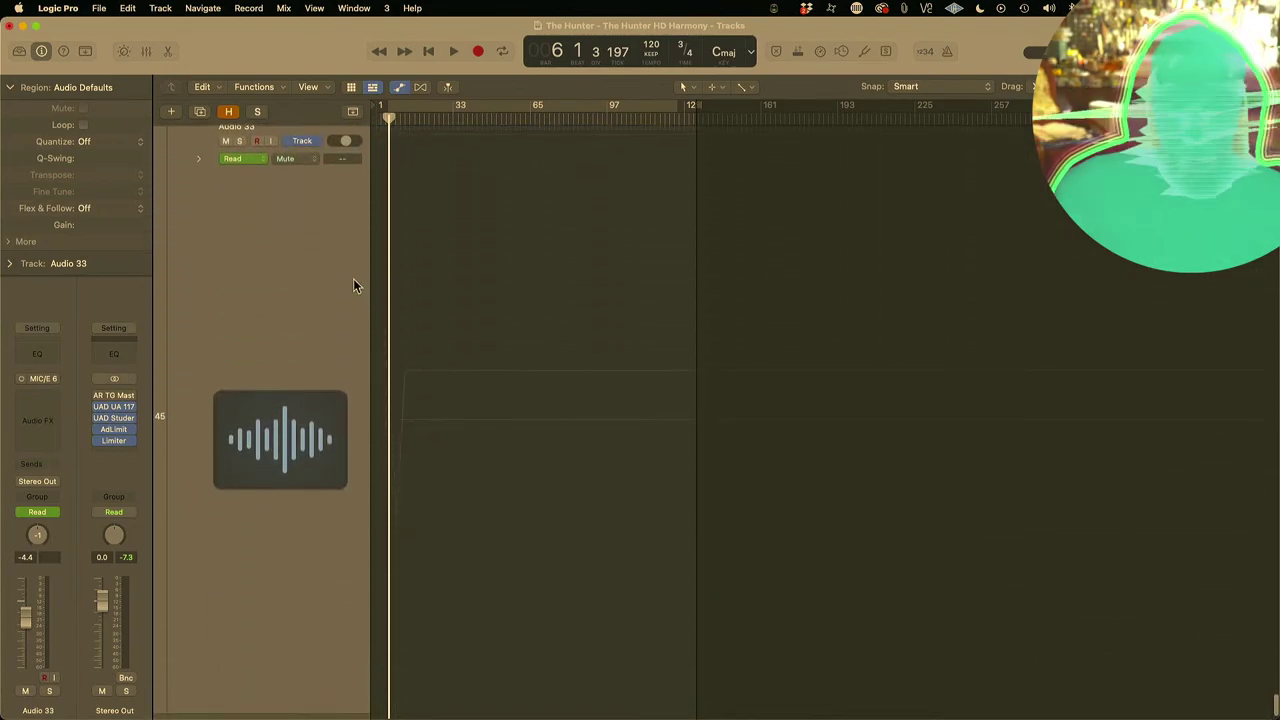
# Step: Play from the start of the project in Read mode while muting and unmuting Audio 33, and stop playback
pyautogui.press('Return')
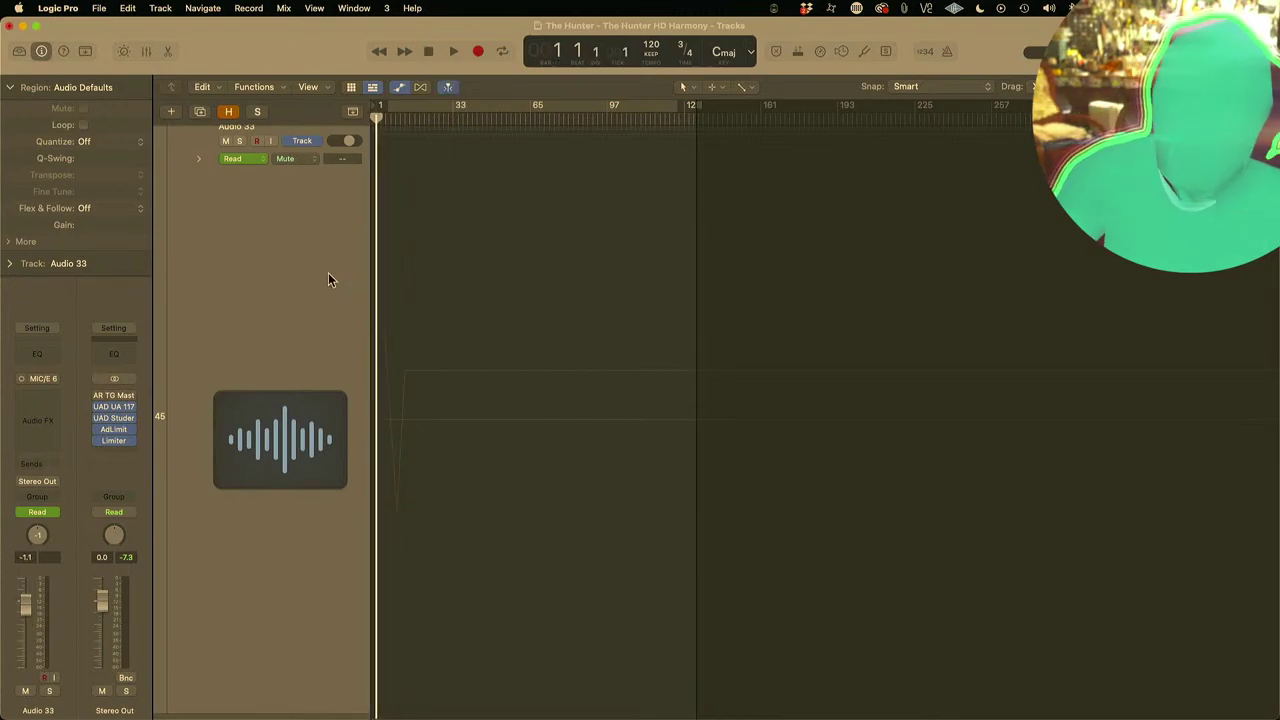
pyautogui.press('space')
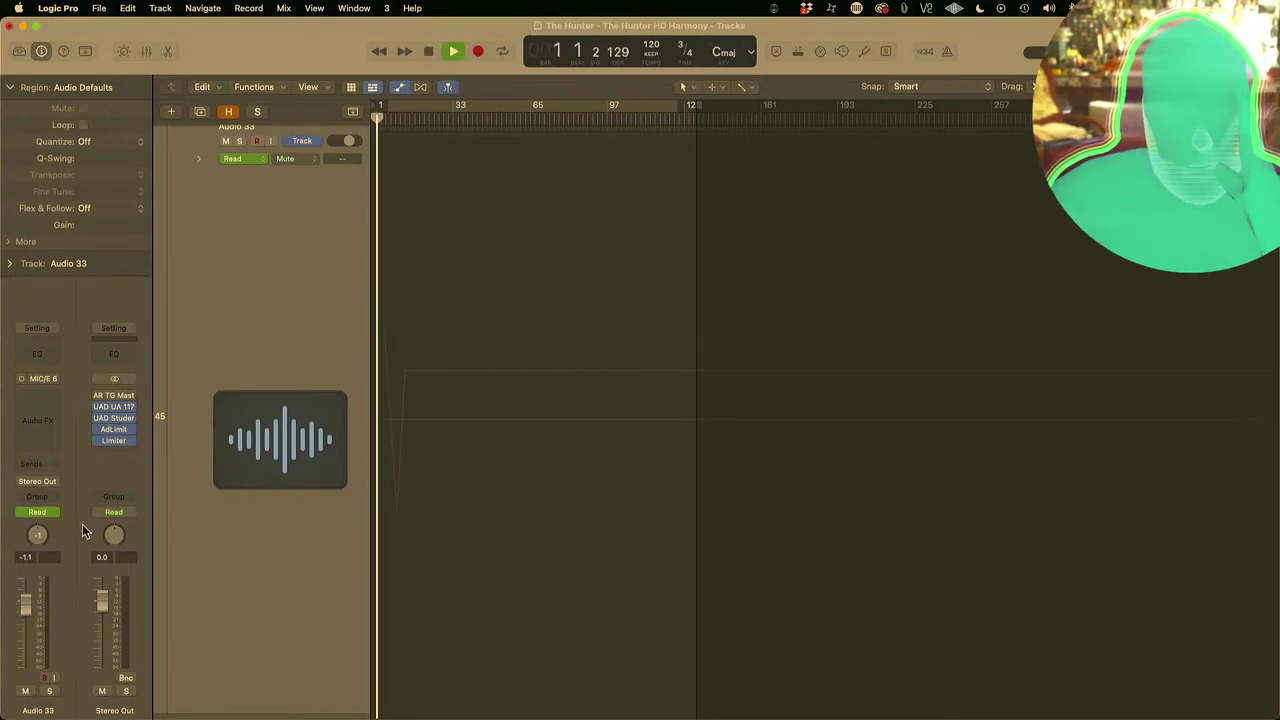
pyautogui.click(26, 692)
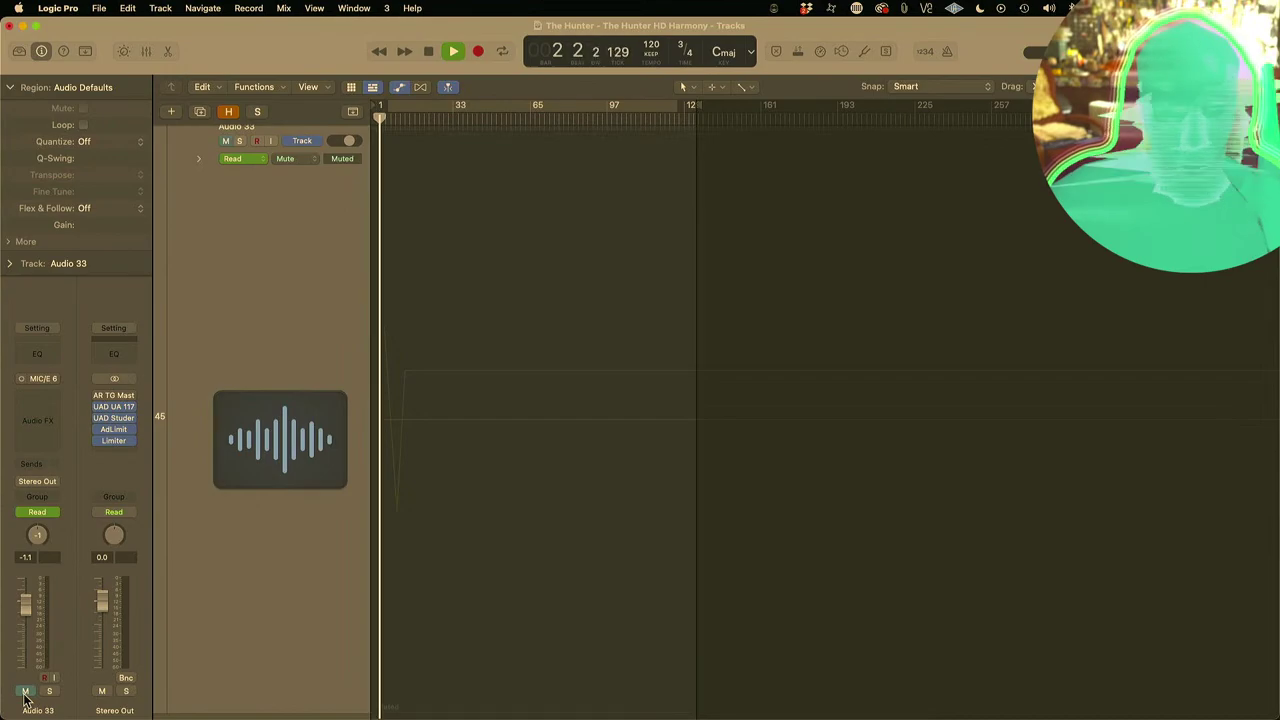
pyautogui.click(25, 692)
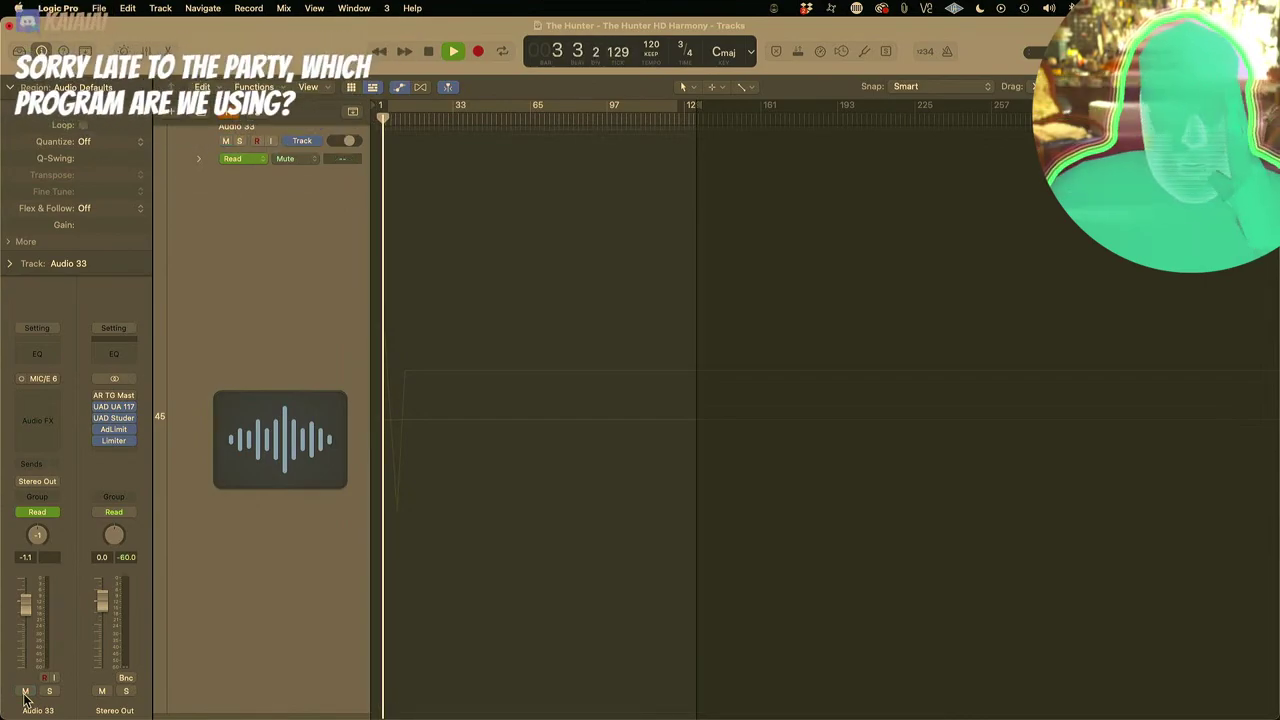
pyautogui.press('space')
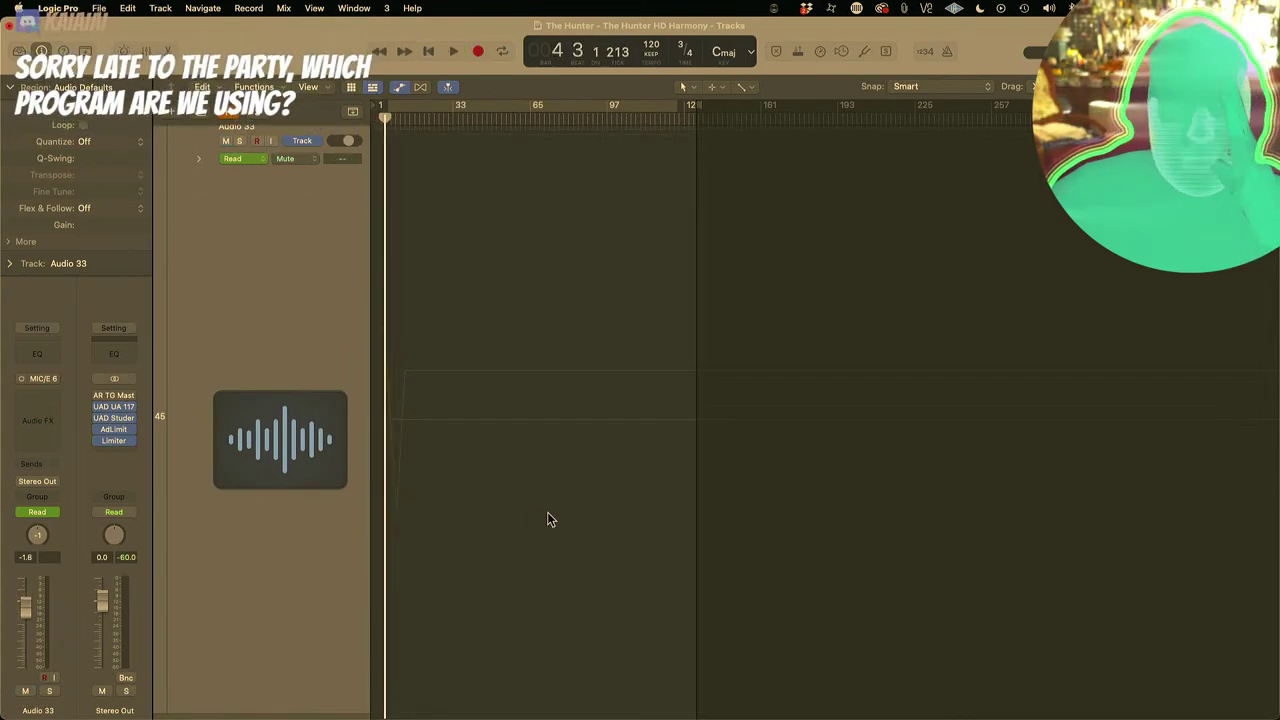
# Step: Create an unmuted Mute automation line on Audio 33 starting at bar 1
pyautogui.press('super+Right')
pyautogui.press('super+Right')
pyautogui.press('super+Right')
pyautogui.press('super+Right')
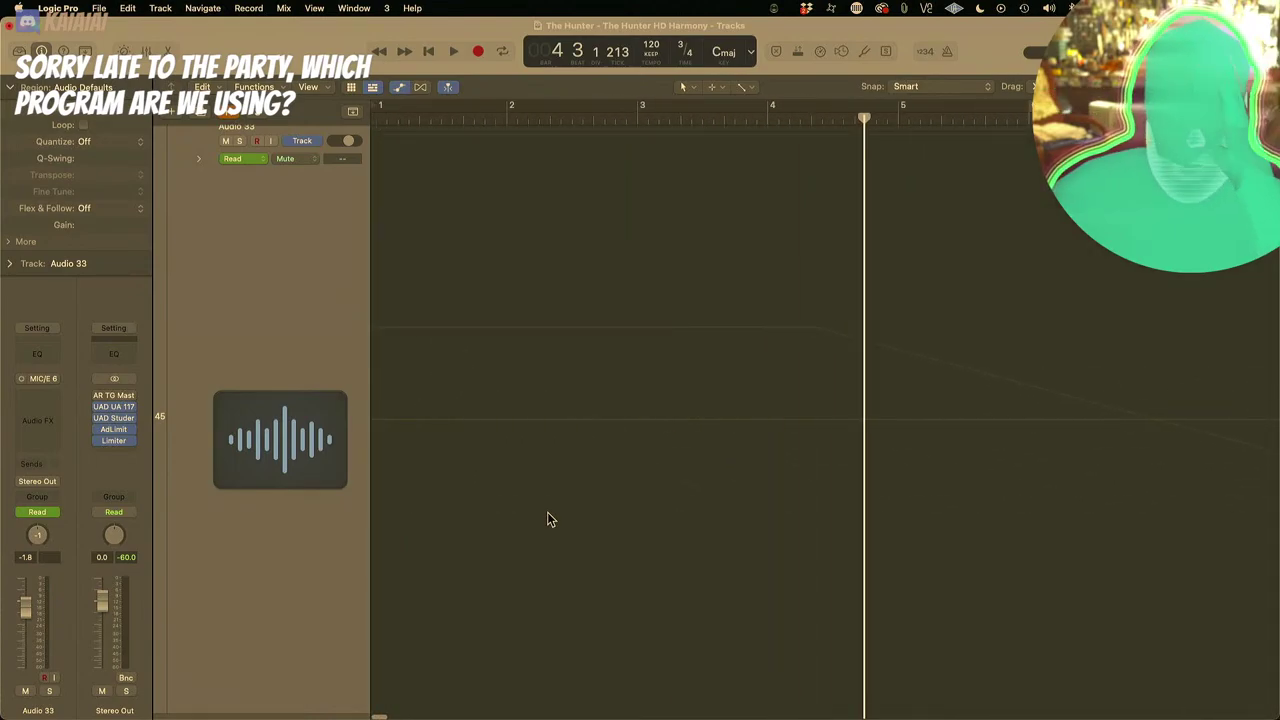
pyautogui.scroll(3, 548, 519)
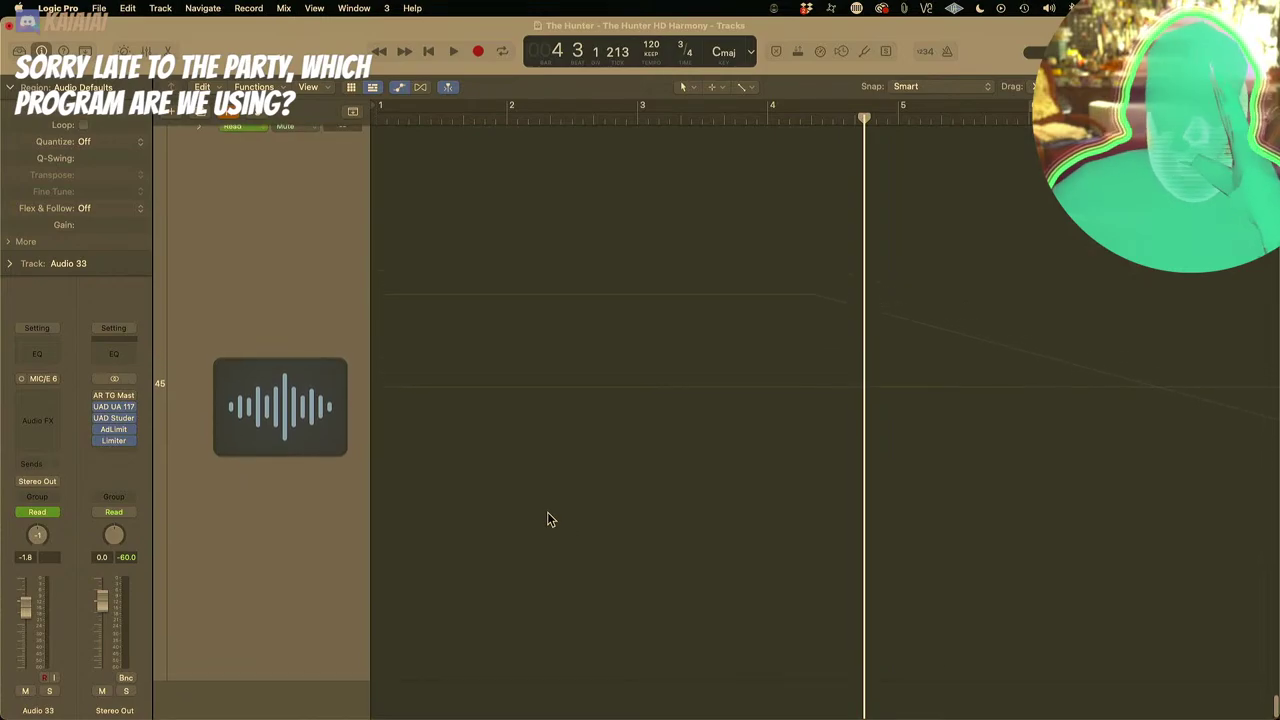
pyautogui.scroll(1, 548, 519)
pyautogui.scroll(1, 279, 314)
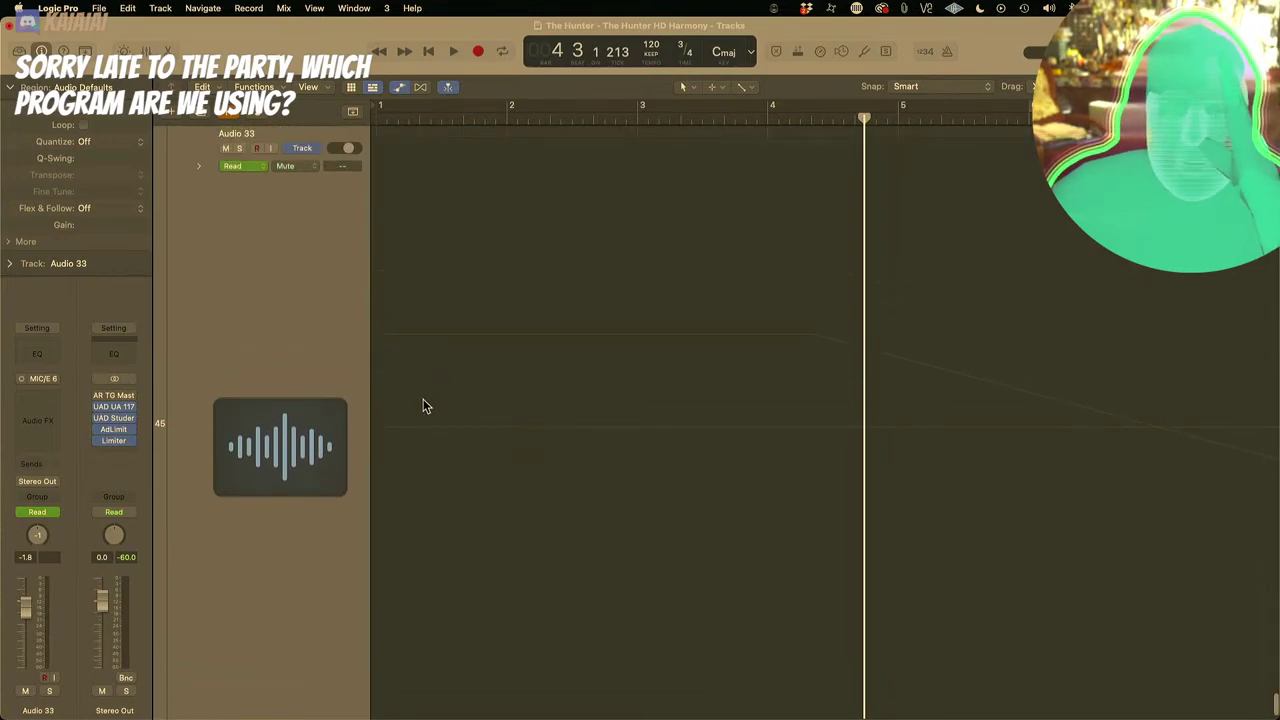
pyautogui.click(406, 433)
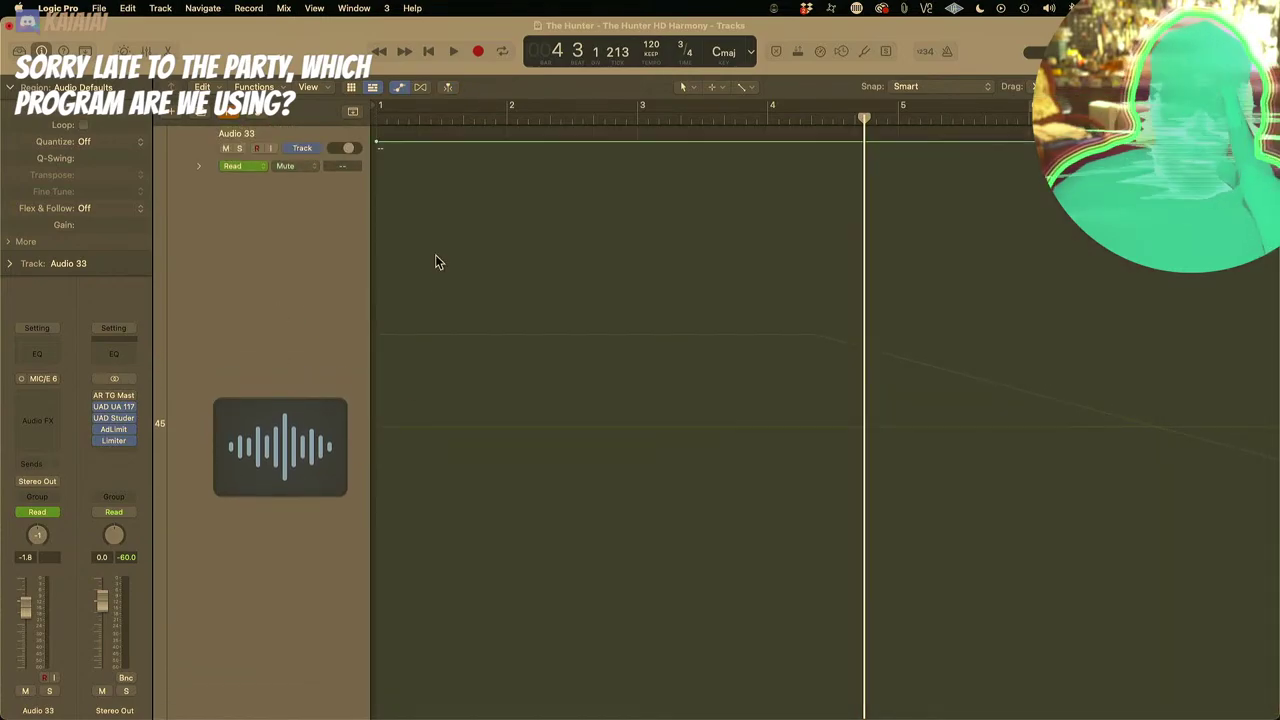
# Step: Play the project briefly with Audio 33's mute automation in Read mode, and stop playback
pyautogui.press('Return')
pyautogui.press('space')
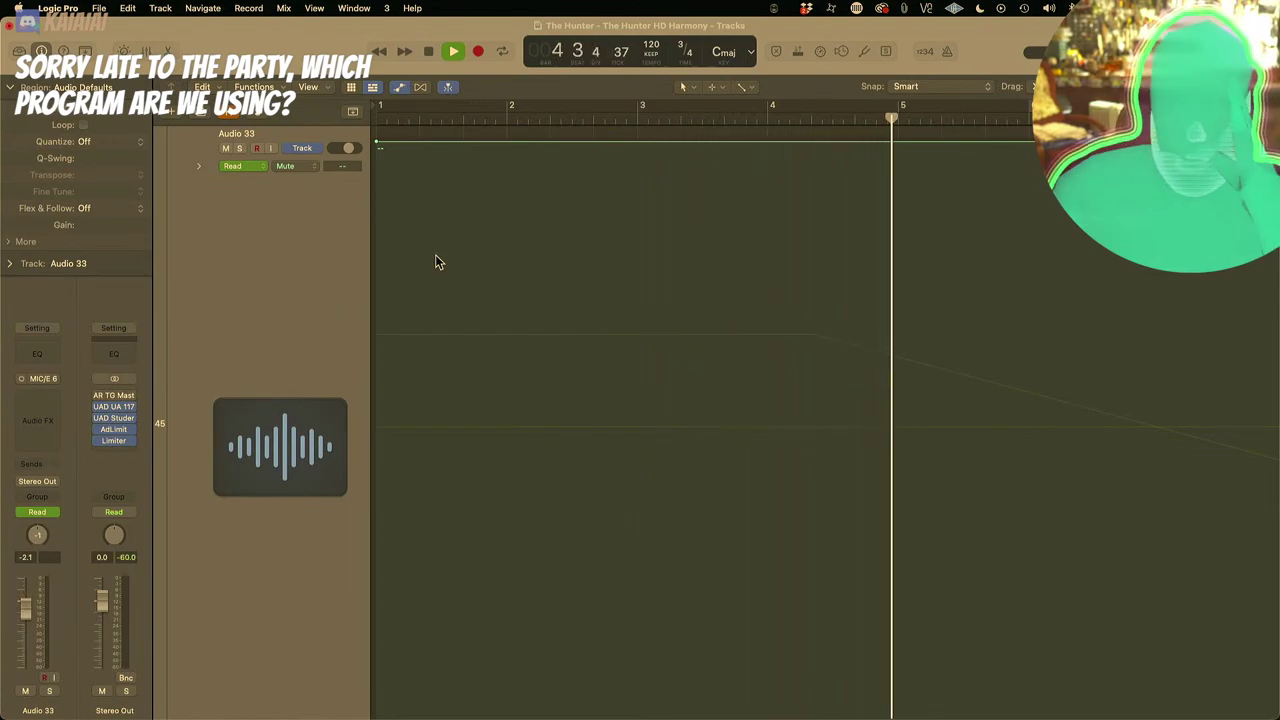
pyautogui.press('space')
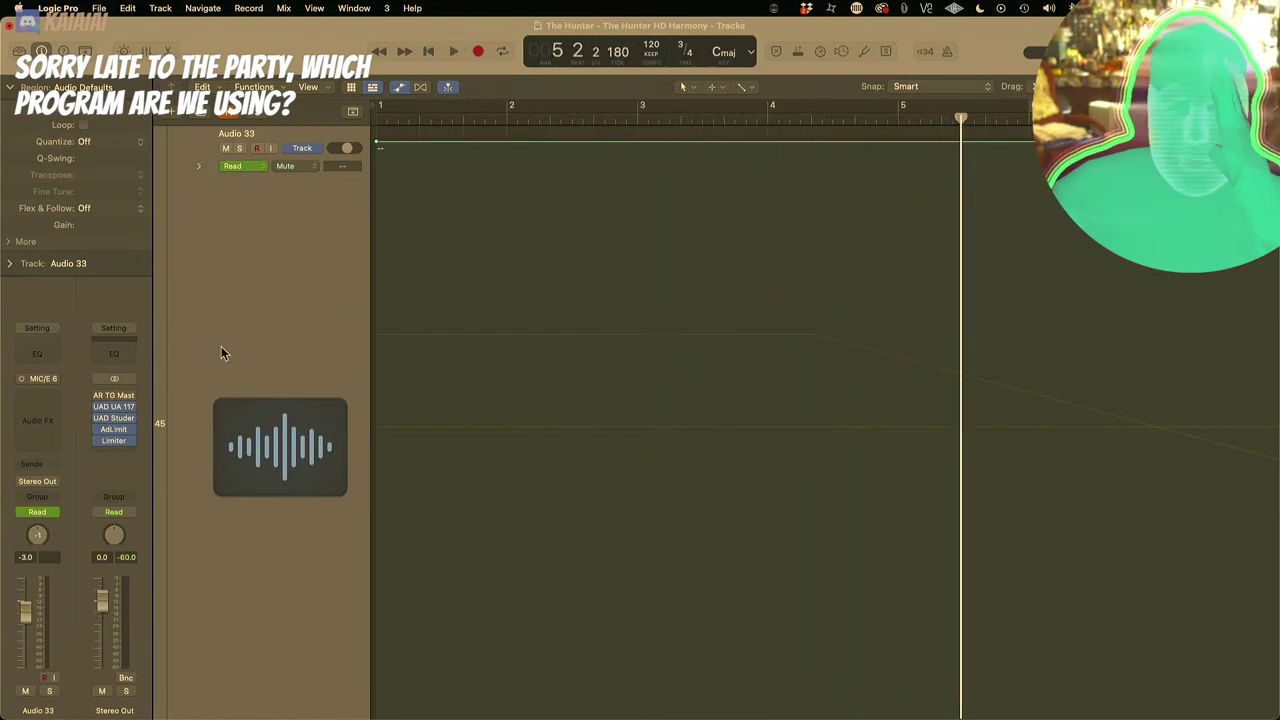
# Step: Set Audio 33 to Latch mode, play from the project start while muting and unmuting the track twice, and stop playback
pyautogui.click(37, 512)
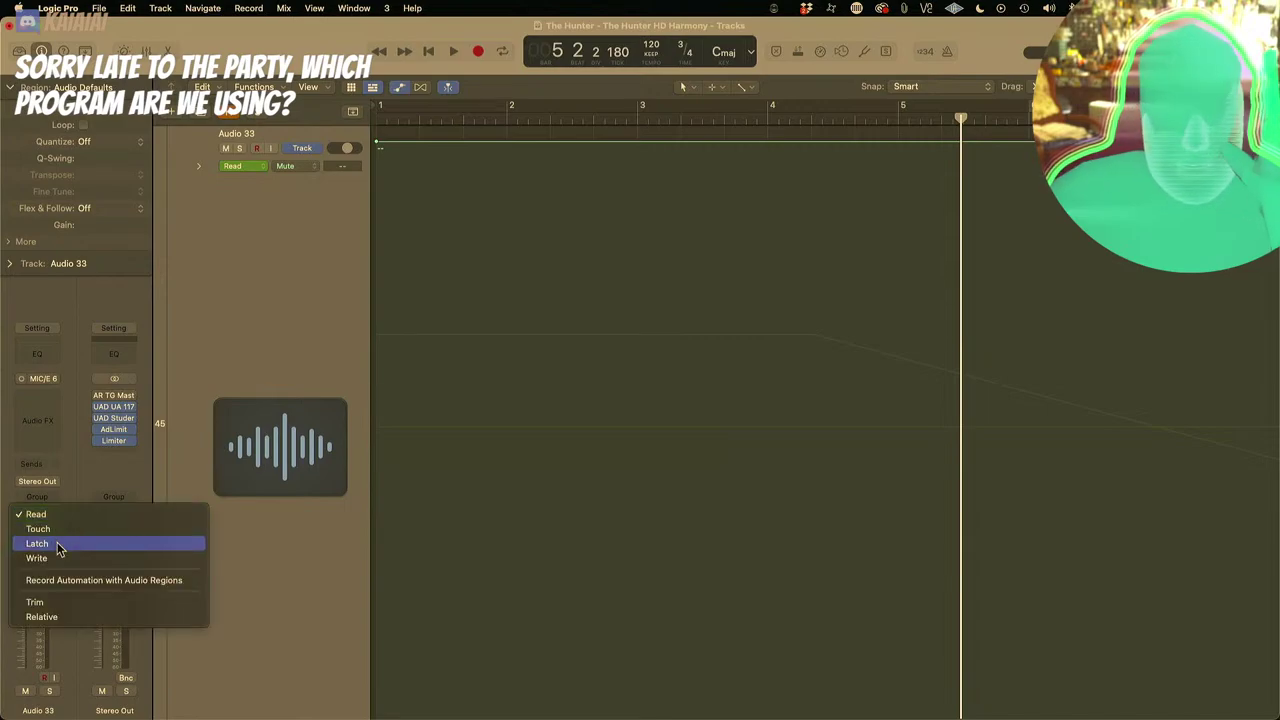
pyautogui.click(64, 545)
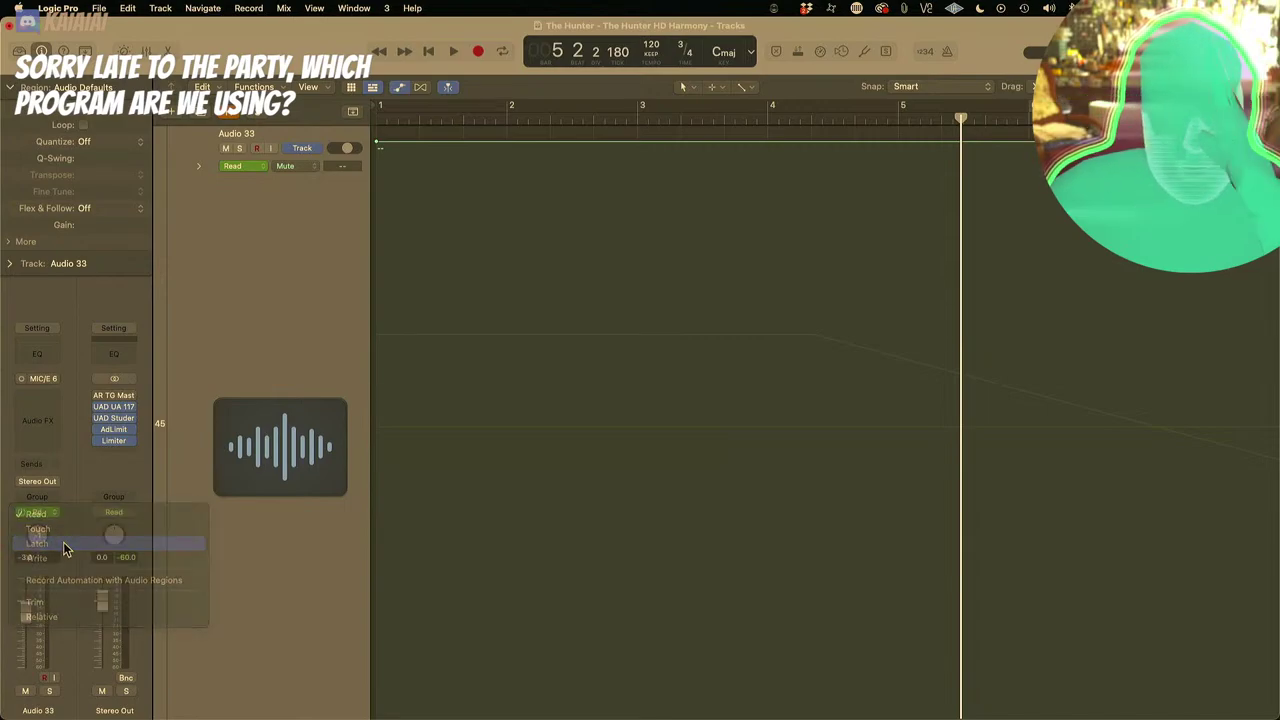
pyautogui.click(420, 116)
pyautogui.moveTo(423, 116); pyautogui.dragTo(322, 120)
pyautogui.press('space')
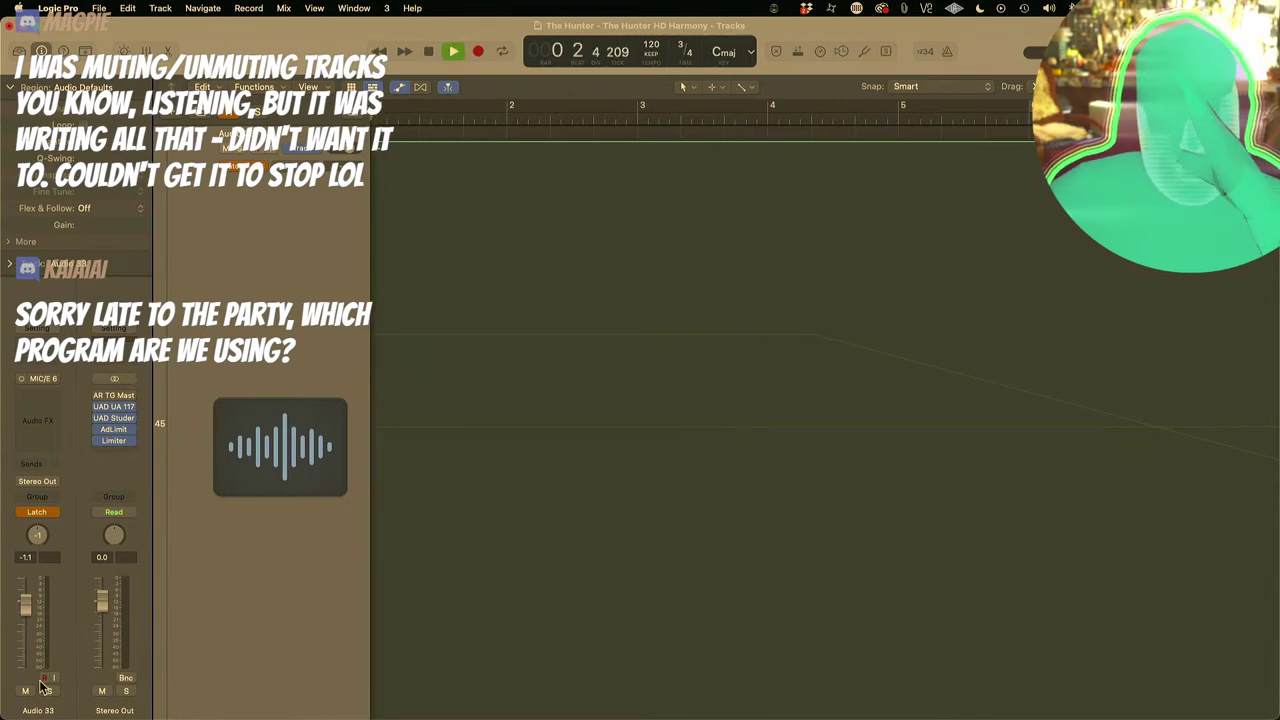
pyautogui.click(25, 691)
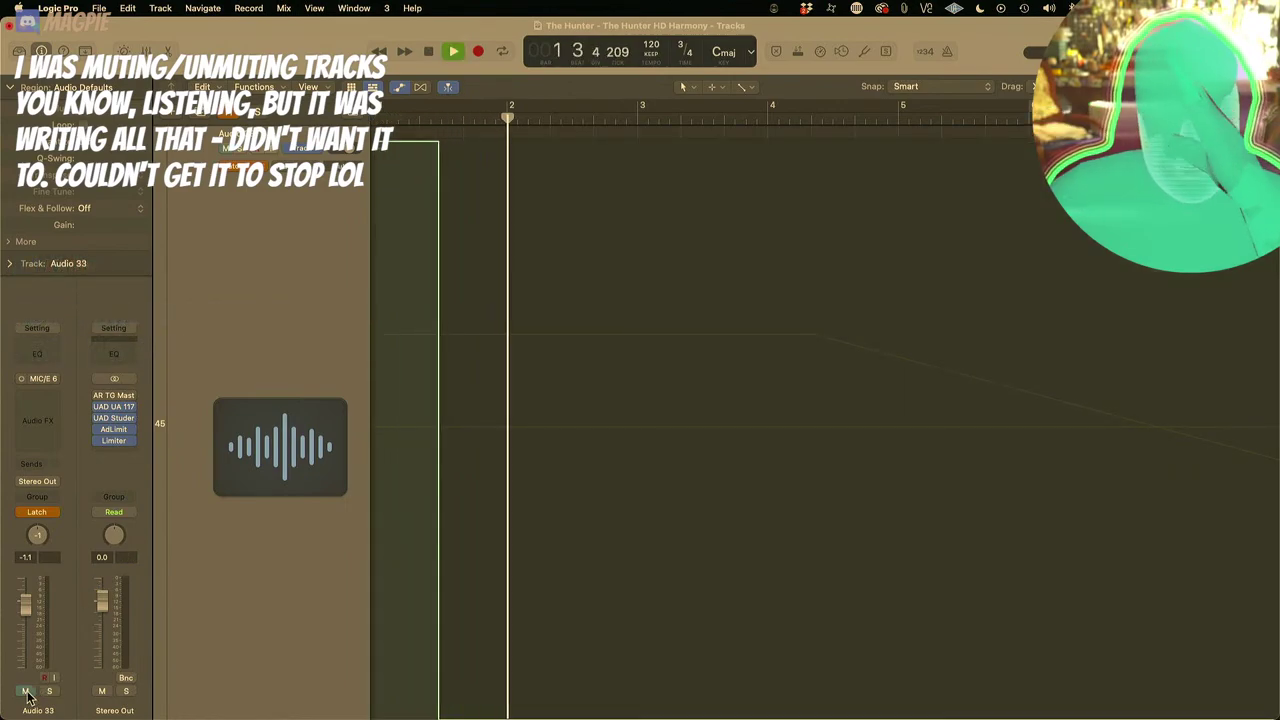
pyautogui.click(25, 691)
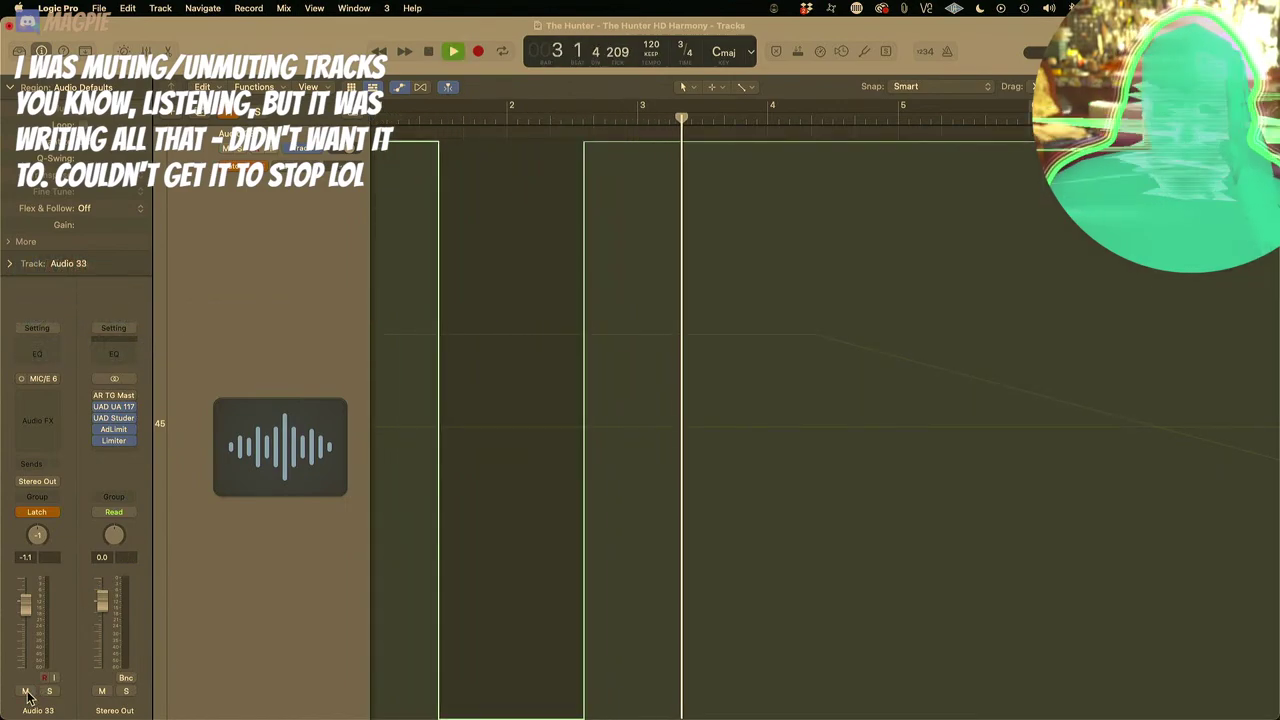
pyautogui.click(25, 691)
pyautogui.click(25, 691)
pyautogui.press('space')
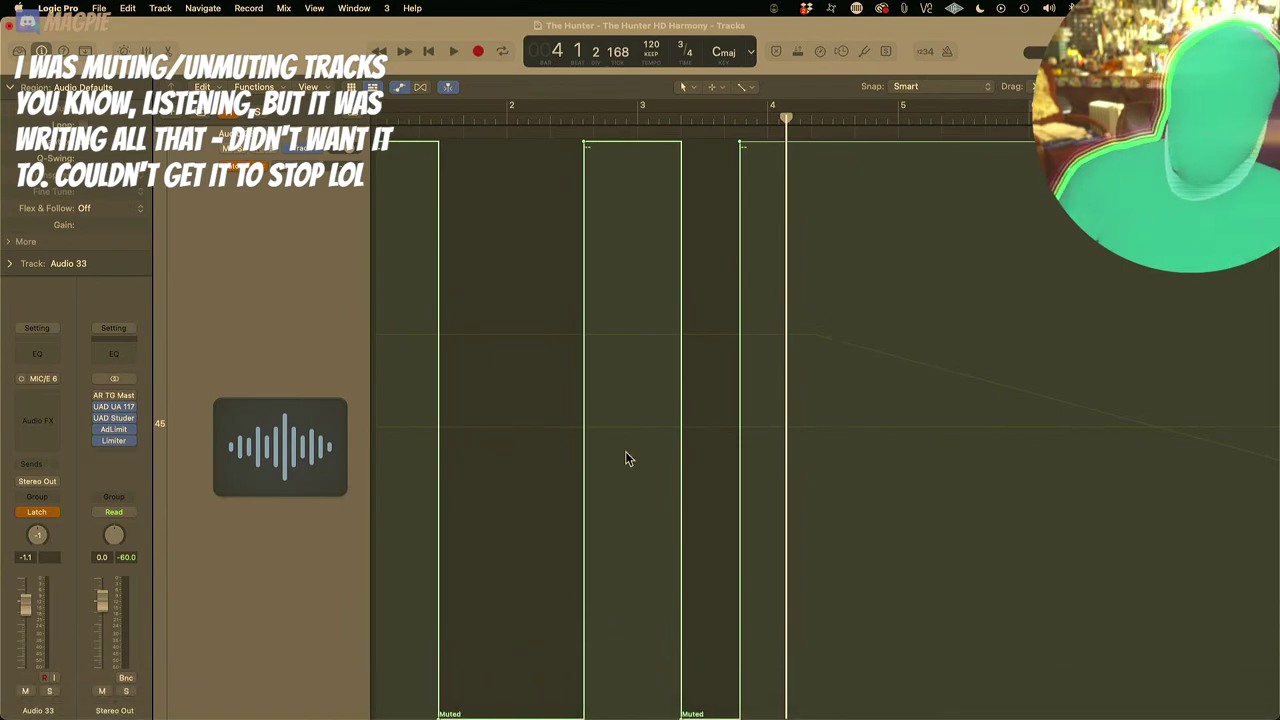
# Step: Switch Audio 33's displayed automation parameter from Mute to Volume
pyautogui.scroll(-2, 625, 458)
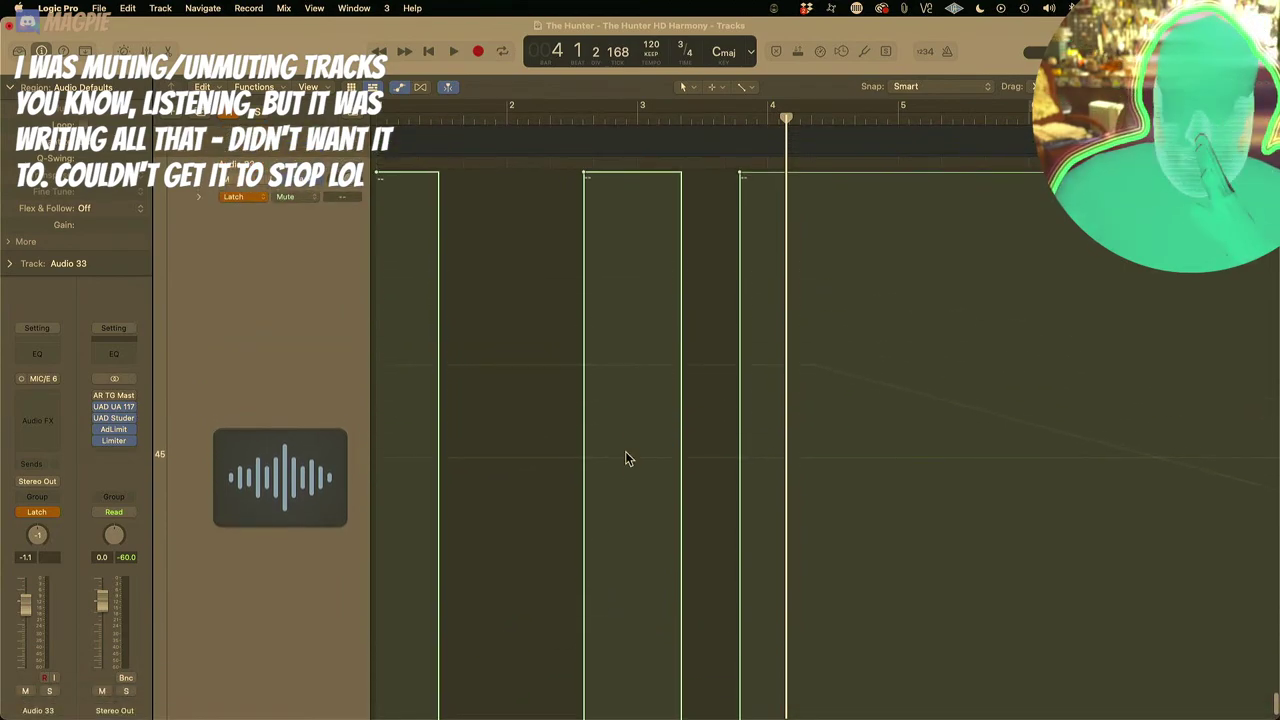
pyautogui.scroll(2, 666, 597)
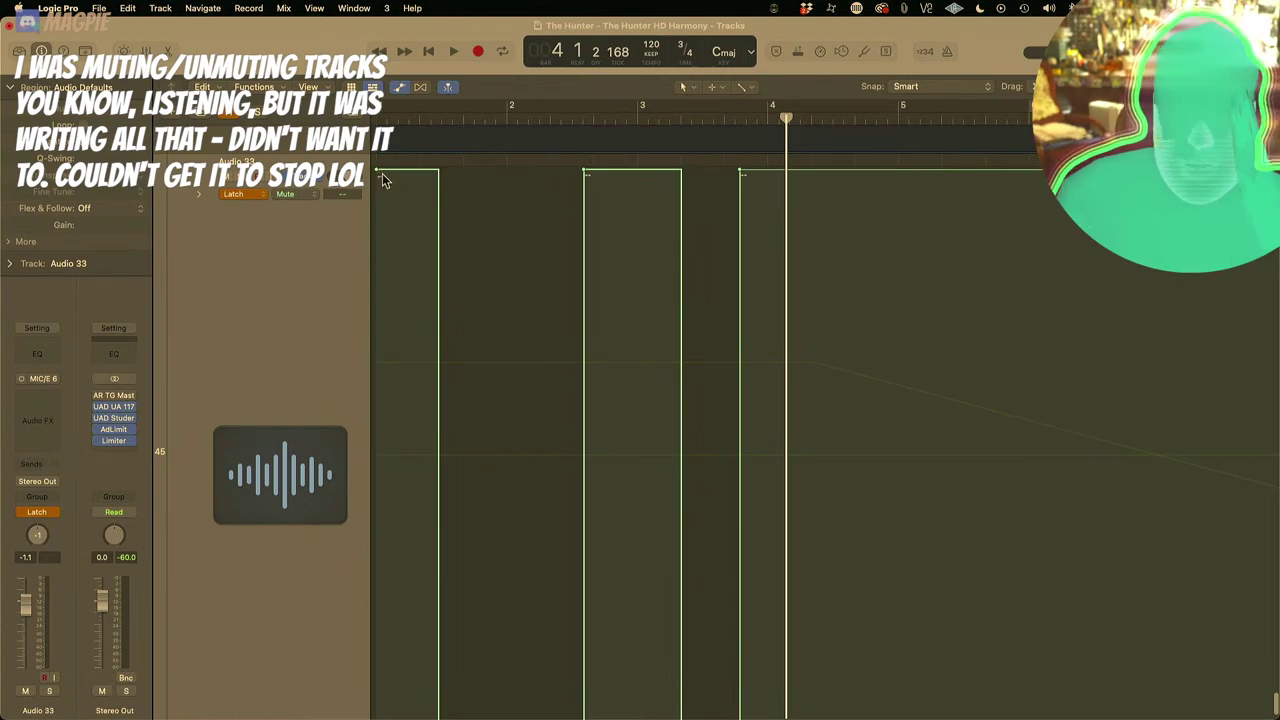
pyautogui.click(300, 194)
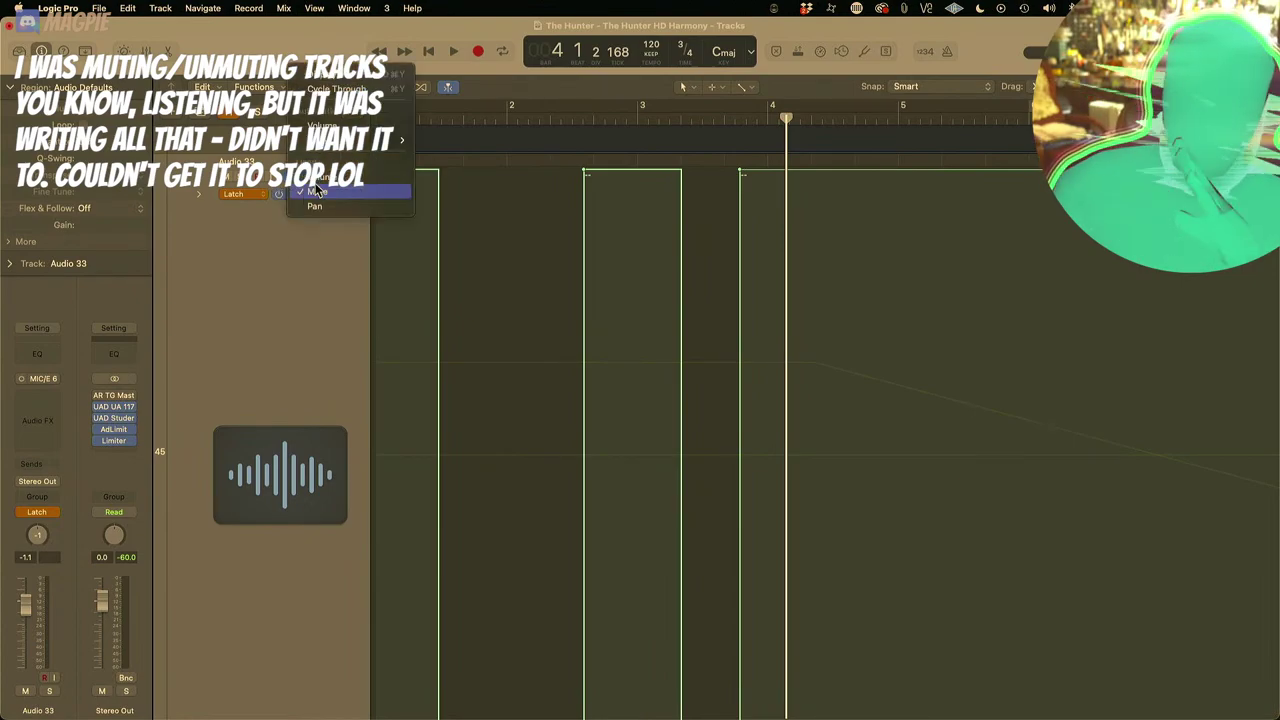
pyautogui.click(319, 179)
# Step: Add volume automation points on Audio 33 and lower the line to -∞ dB between about bars 2 and 3
pyautogui.scroll(-3, 806, 270)
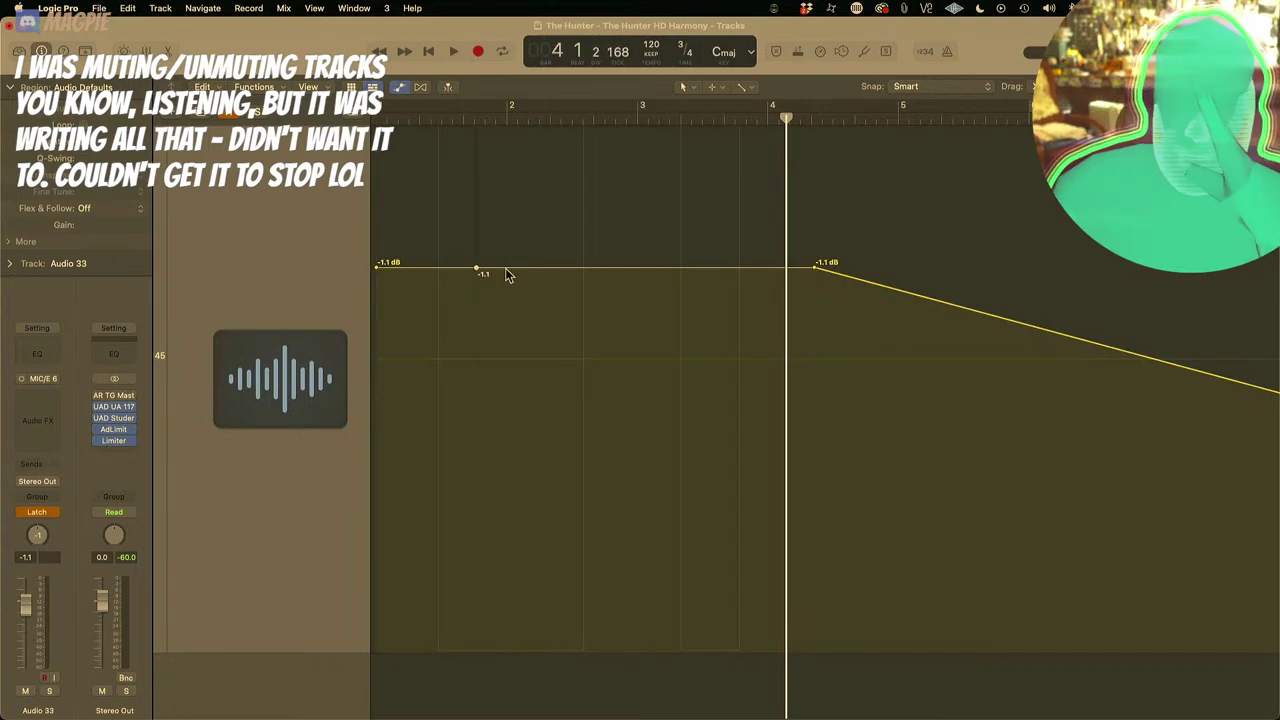
pyautogui.click(695, 268)
pyautogui.moveTo(695, 268); pyautogui.dragTo(679, 268)
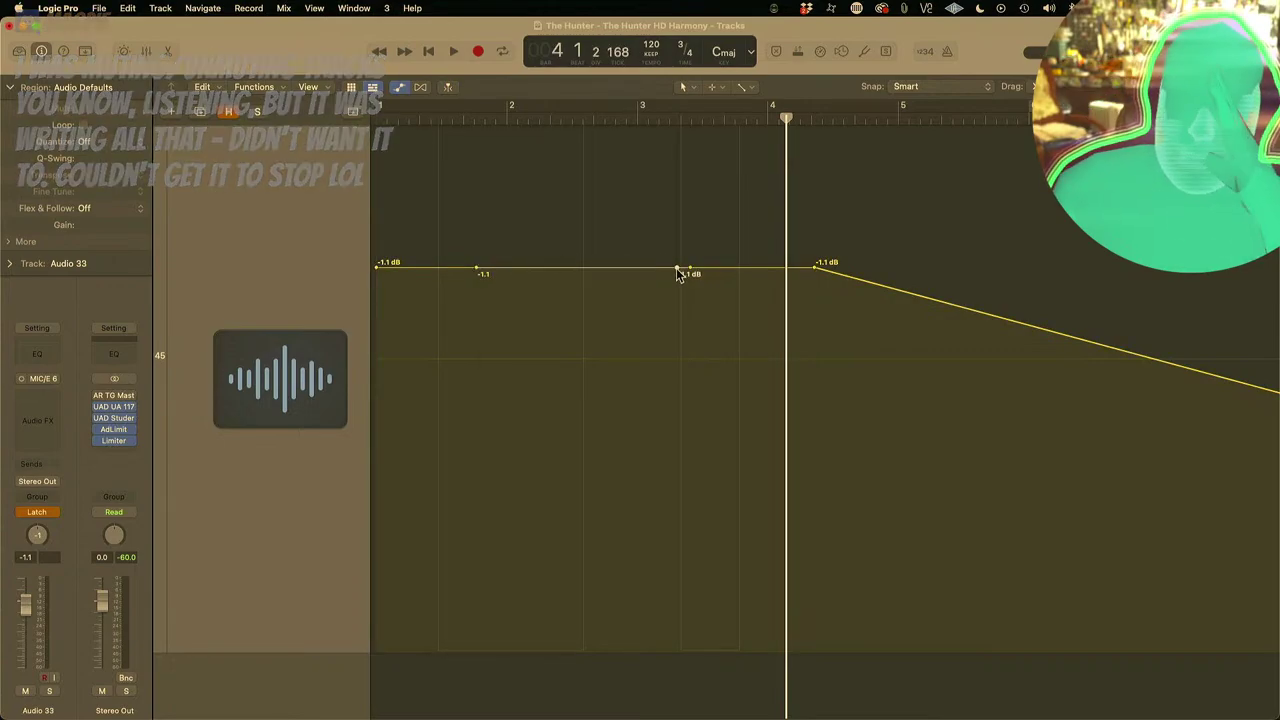
pyautogui.moveTo(510, 276); pyautogui.dragTo(533, 716)
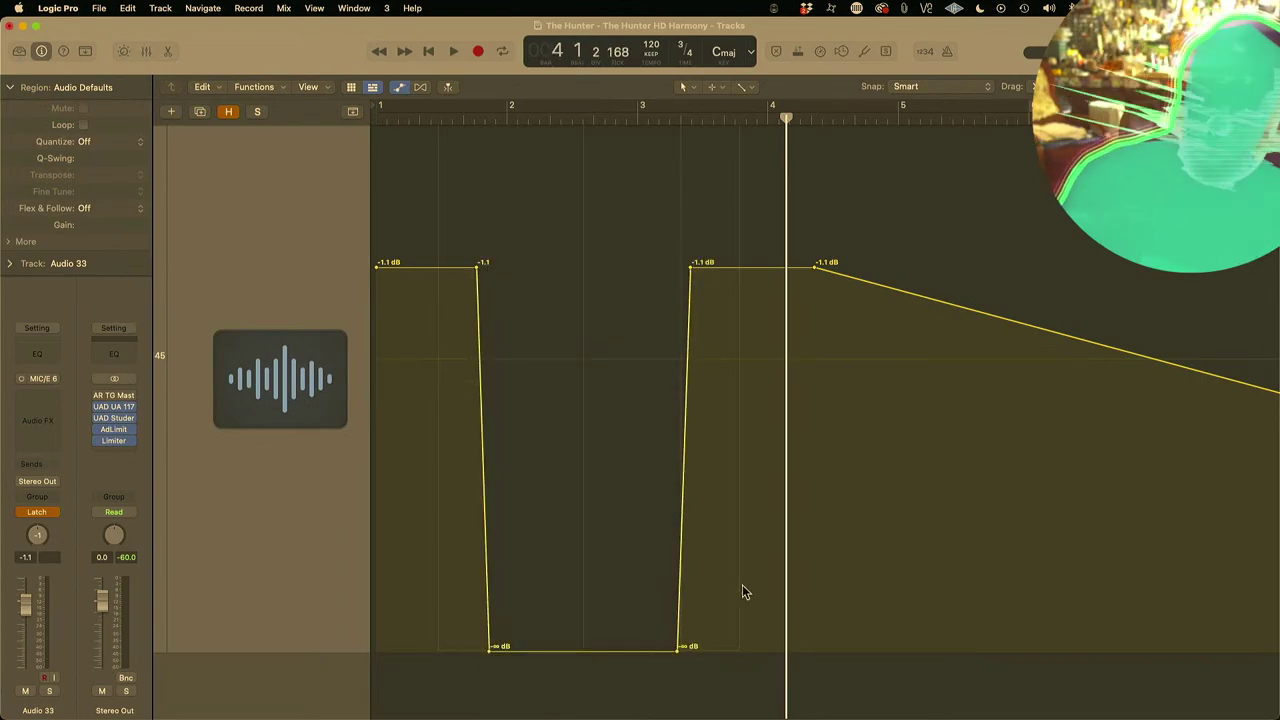
# Step: Extend the silent volume section to about bar 3.5, with the rise back to -1.1 dB ending shortly before bar 4
pyautogui.moveTo(680, 649)
pyautogui.mouseDown()
pyautogui.moveTo(728, 648)
pyautogui.moveTo(660, 648)
pyautogui.mouseUp()
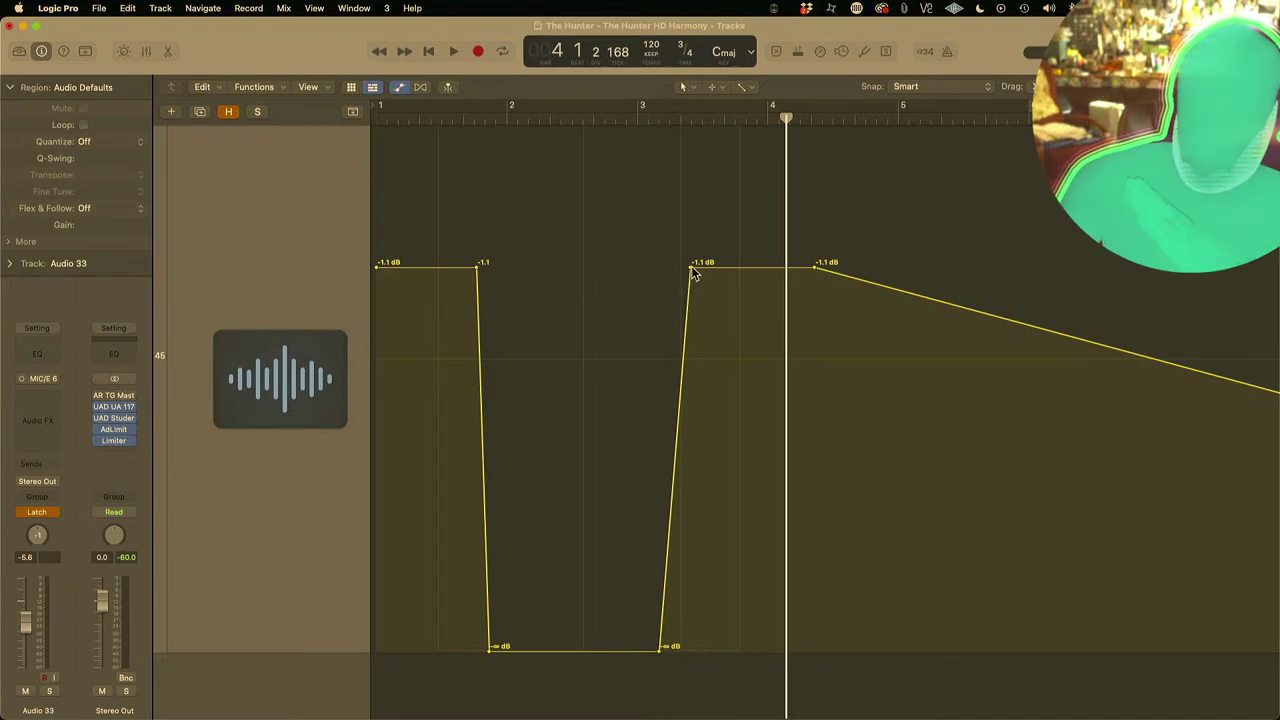
pyautogui.moveTo(694, 266); pyautogui.dragTo(738, 265)
pyautogui.moveTo(661, 648); pyautogui.dragTo(714, 648)
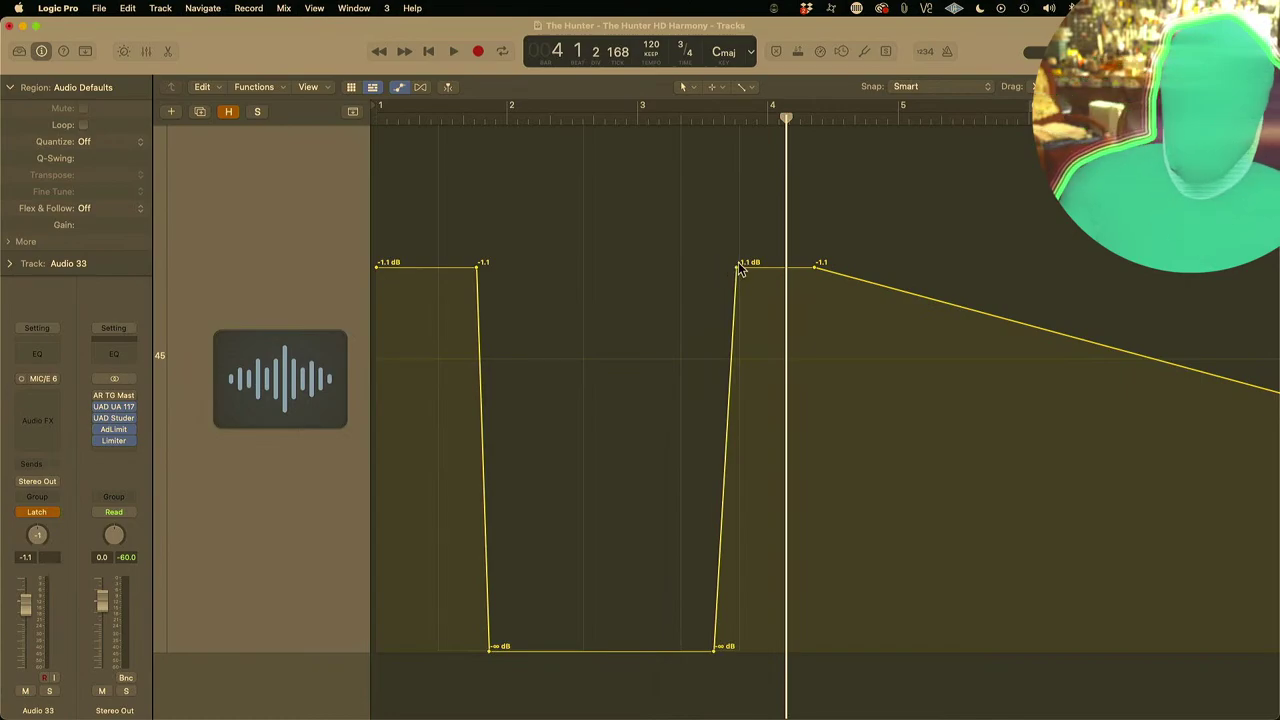
pyautogui.moveTo(740, 265); pyautogui.dragTo(731, 266)
# Step: Hide the track automation and expand the Magpie track stack to show its Hunter_solo_harmony tracks
pyautogui.scroll(2, 733, 271)
pyautogui.scroll(3, 733, 271)
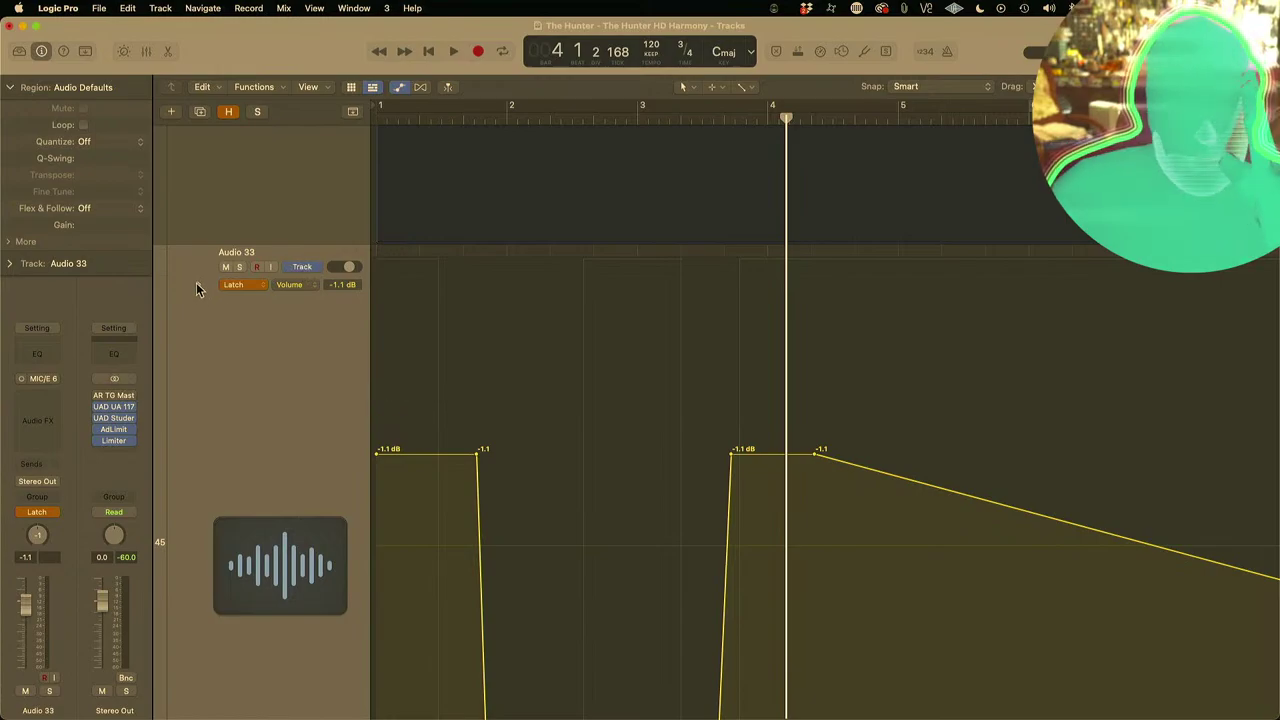
pyautogui.scroll(5, 518, 294)
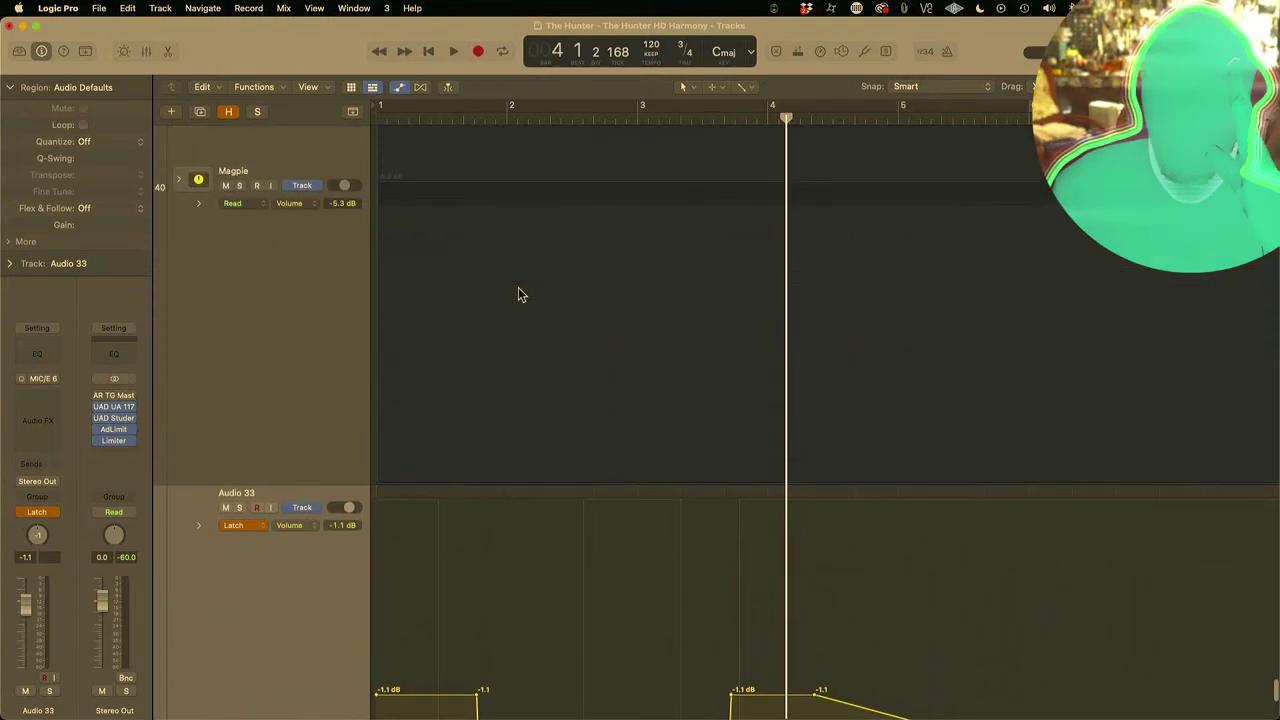
pyautogui.press('a')
pyautogui.press('z')
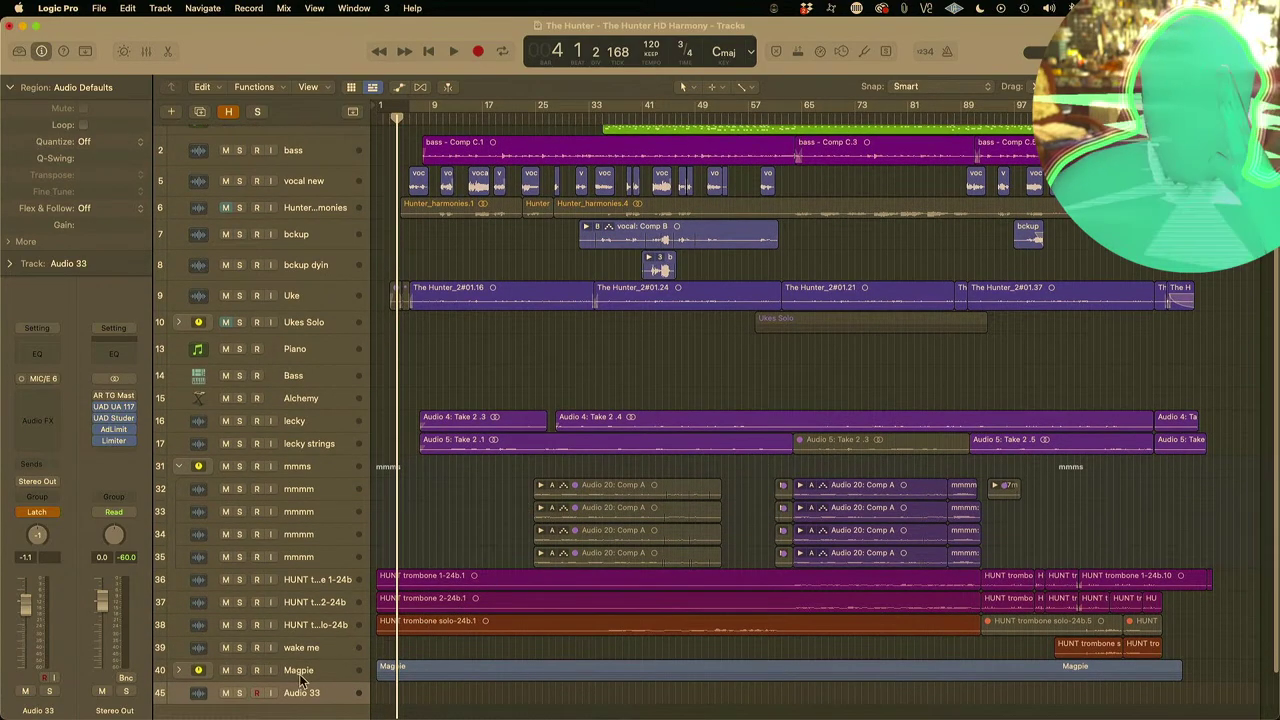
pyautogui.click(179, 671)
pyautogui.scroll(-4, 608, 618)
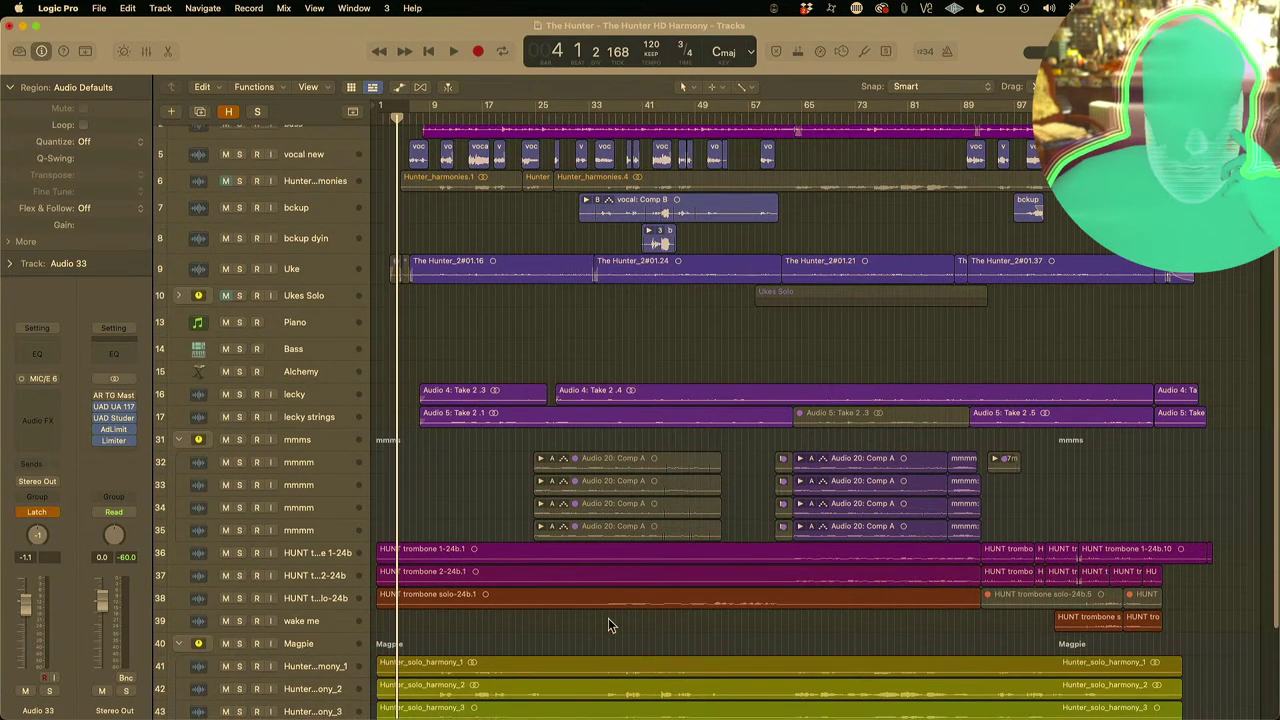
pyautogui.press('z')
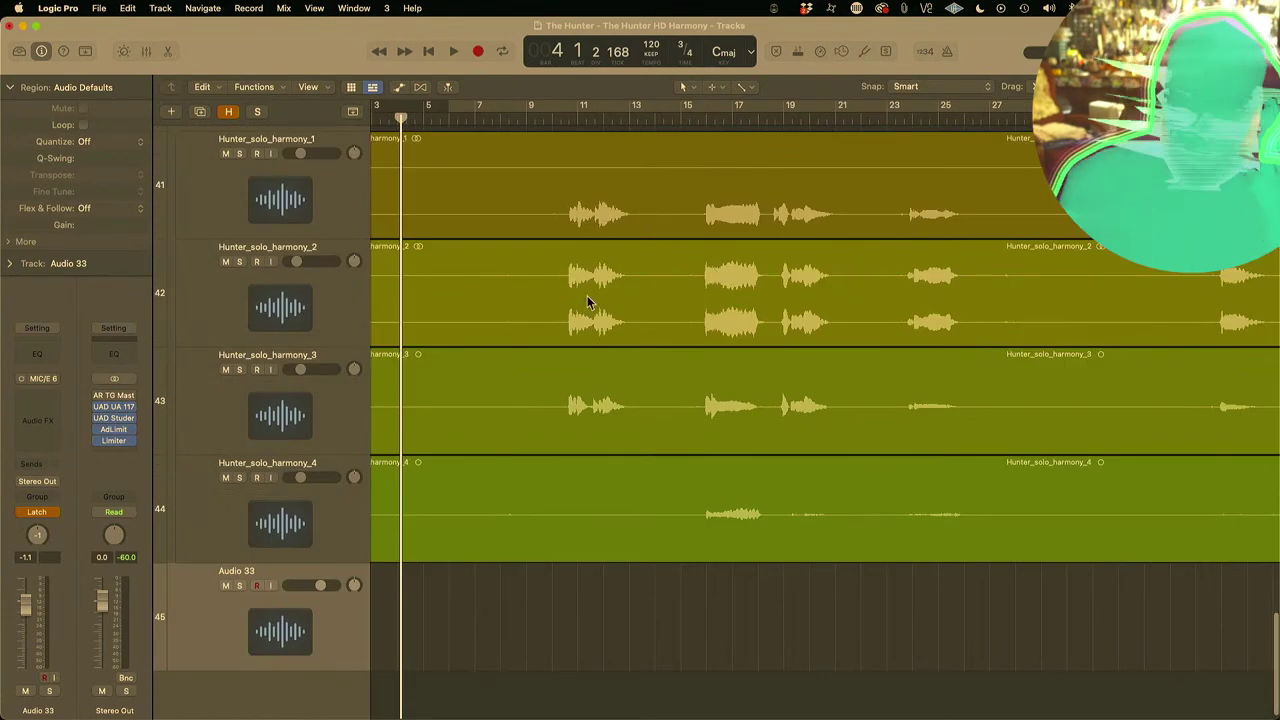
# Step: Select the audio from about bar 10 to the middle of bar 14 on Hunter_solo_harmony_2 and delete it
pyautogui.moveTo(551, 283); pyautogui.dragTo(646, 286)
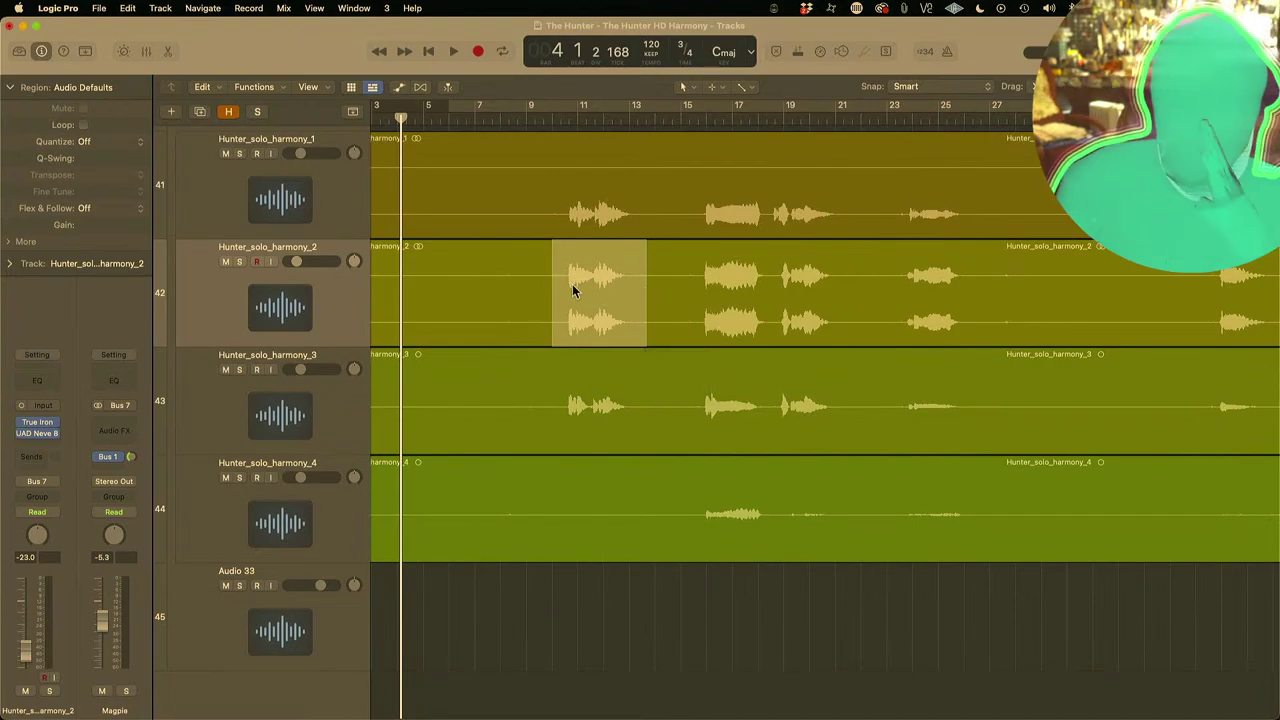
pyautogui.moveTo(551, 283); pyautogui.dragTo(672, 280)
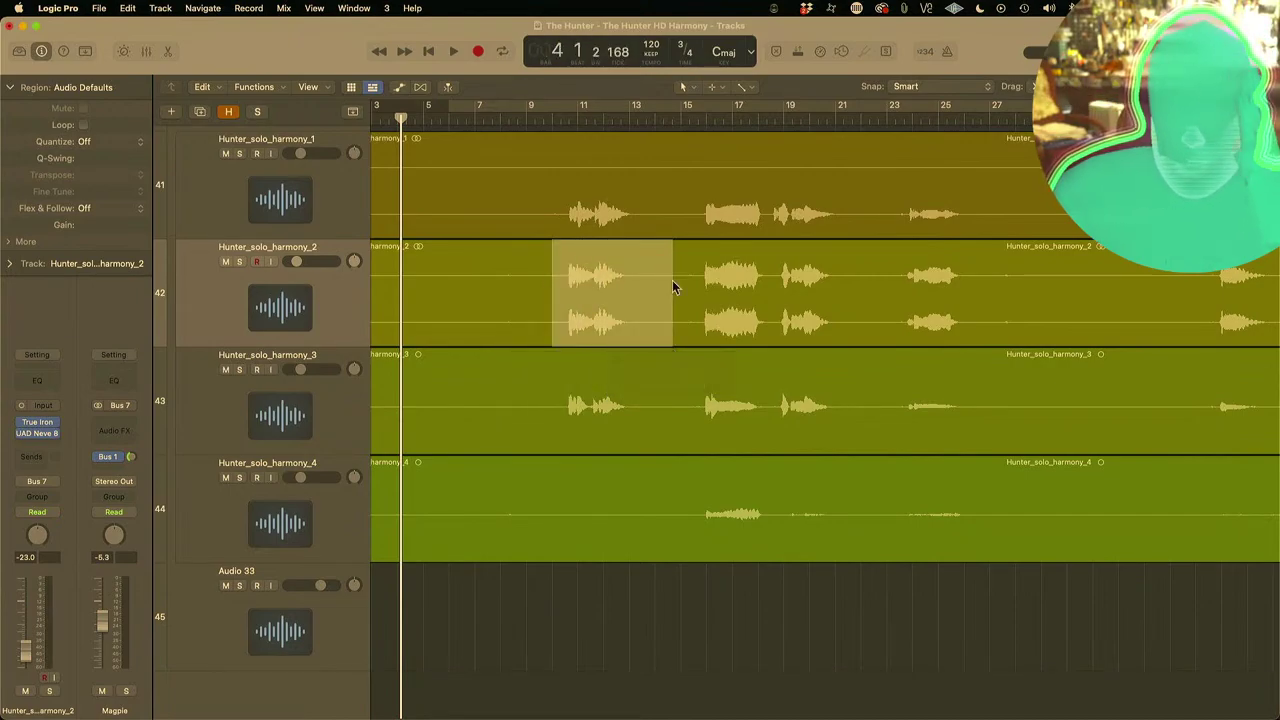
pyautogui.press('Delete')
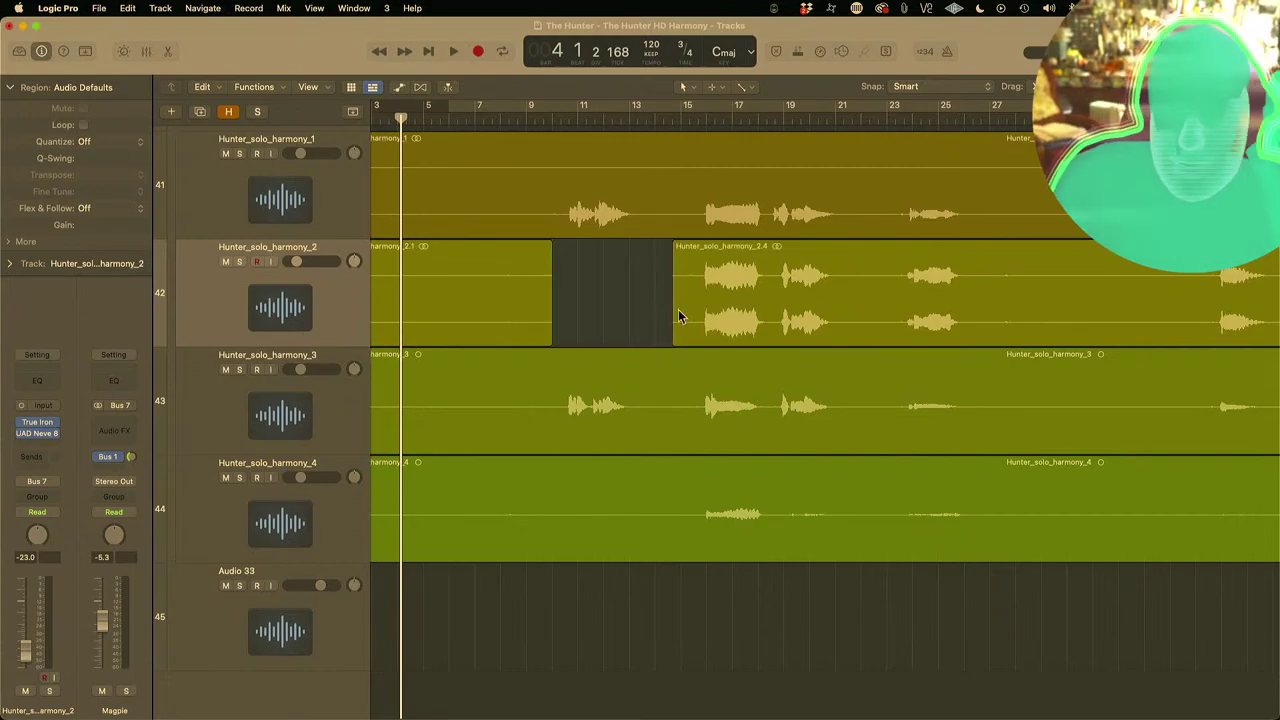
# Step: Undo the deletion and splitting of the Hunter_solo_harmony_2 region
pyautogui.press('super+z')
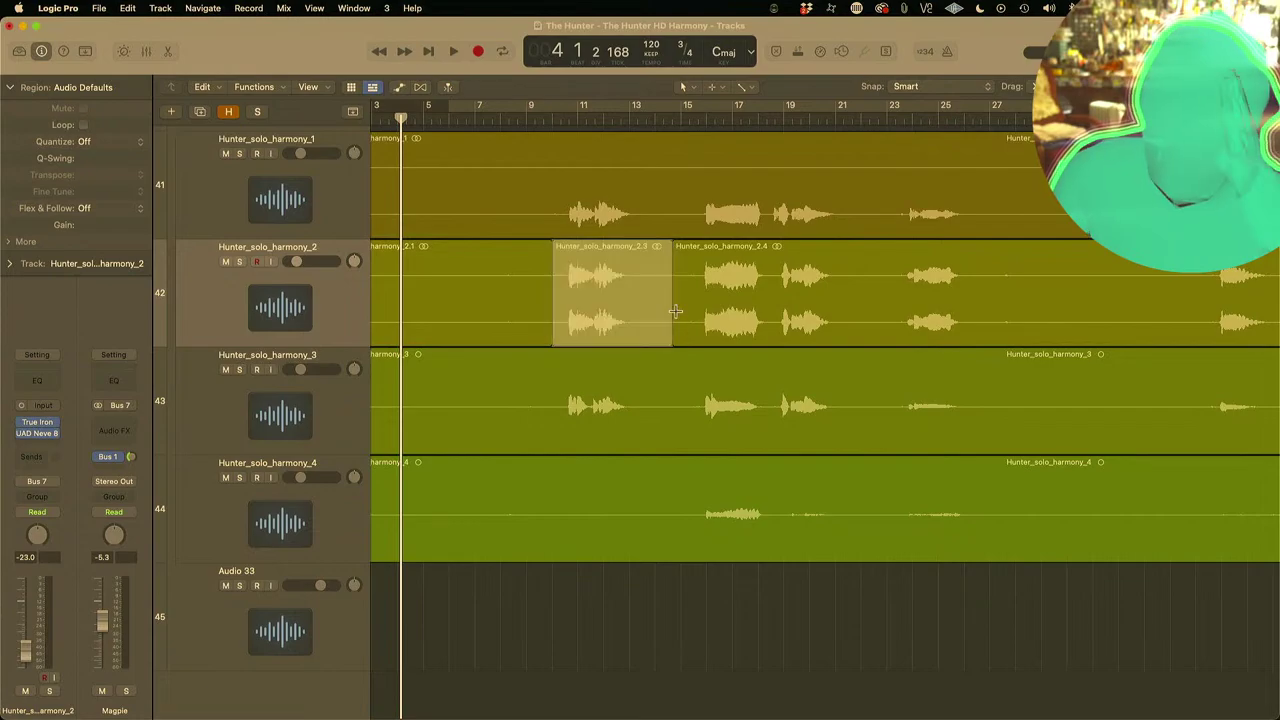
pyautogui.click(614, 624)
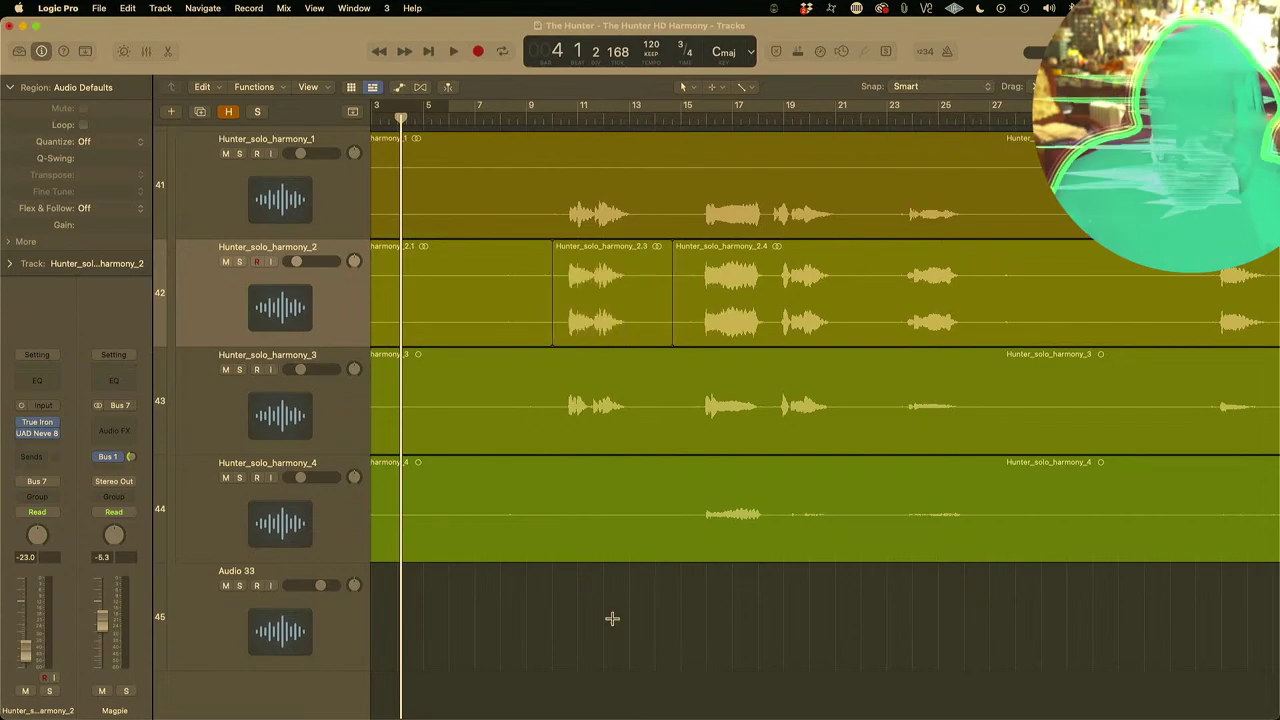
pyautogui.press('super+z')
pyautogui.press('super+z')
# Step: Turn on cycle mode, play the project briefly with the Magpie harmony tracks in view, and stop playback
pyautogui.press('z')
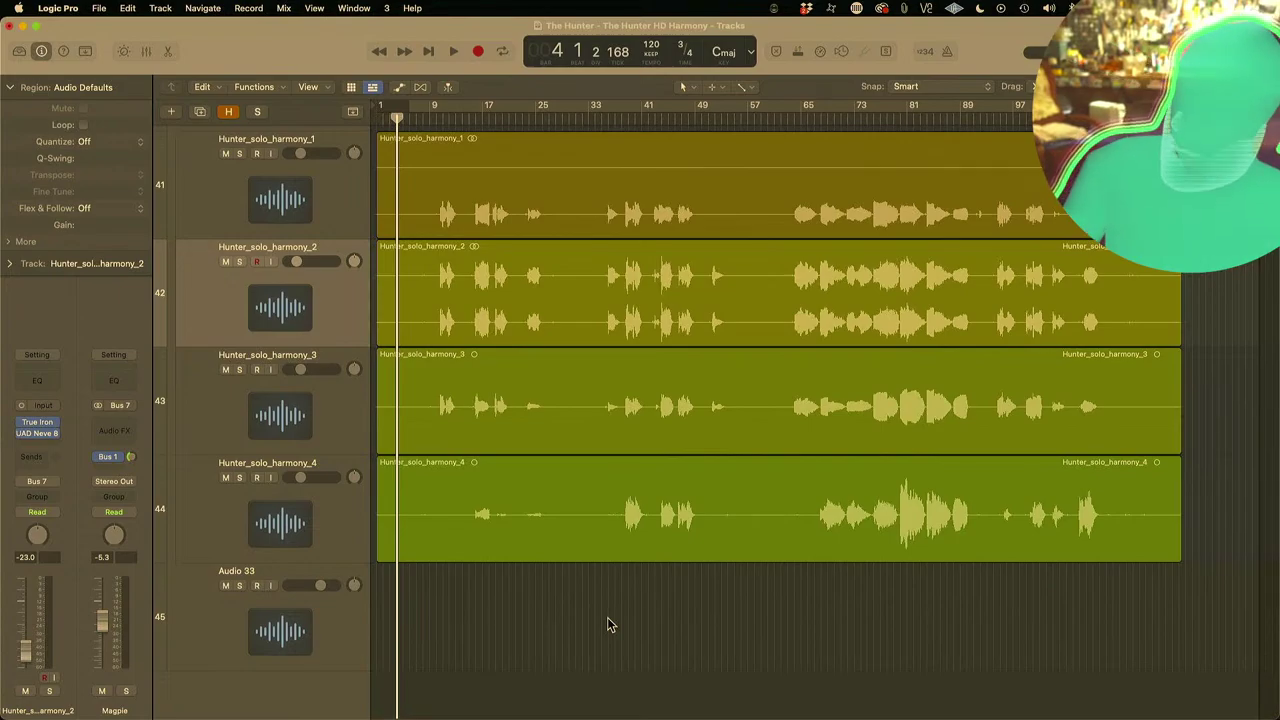
pyautogui.scroll(3, 607, 617)
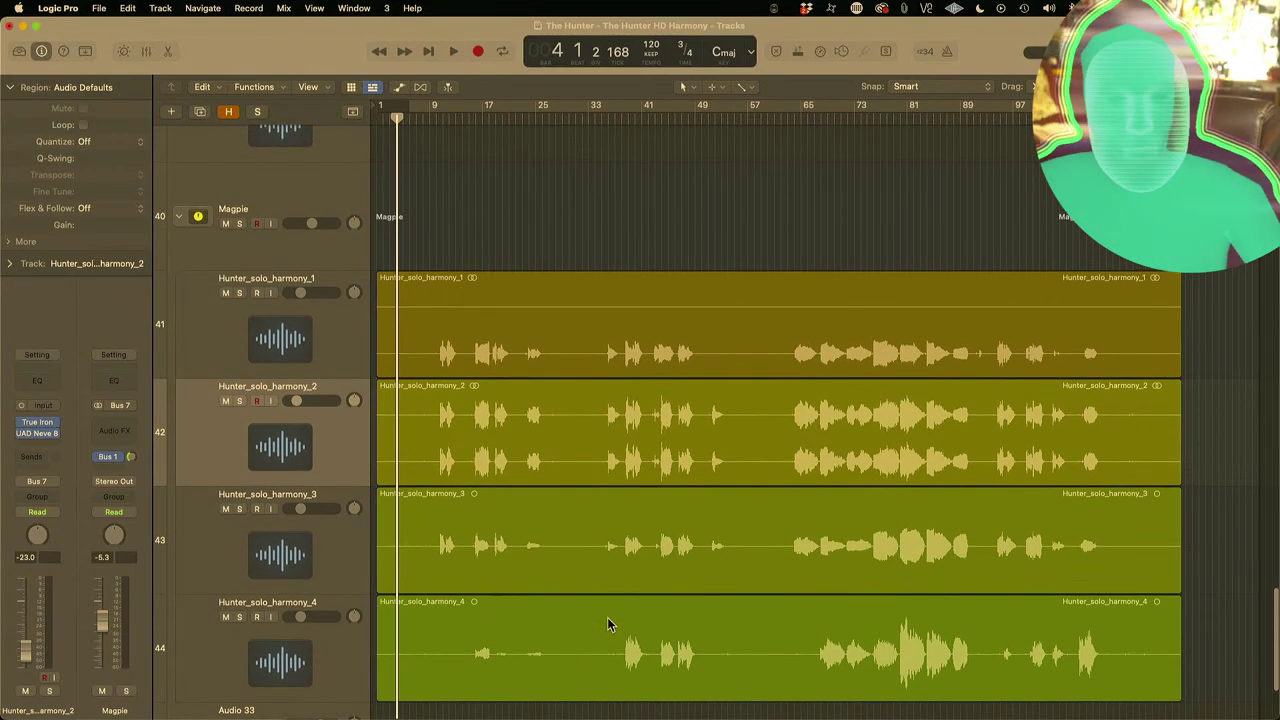
pyautogui.click(554, 108)
pyautogui.press('space')
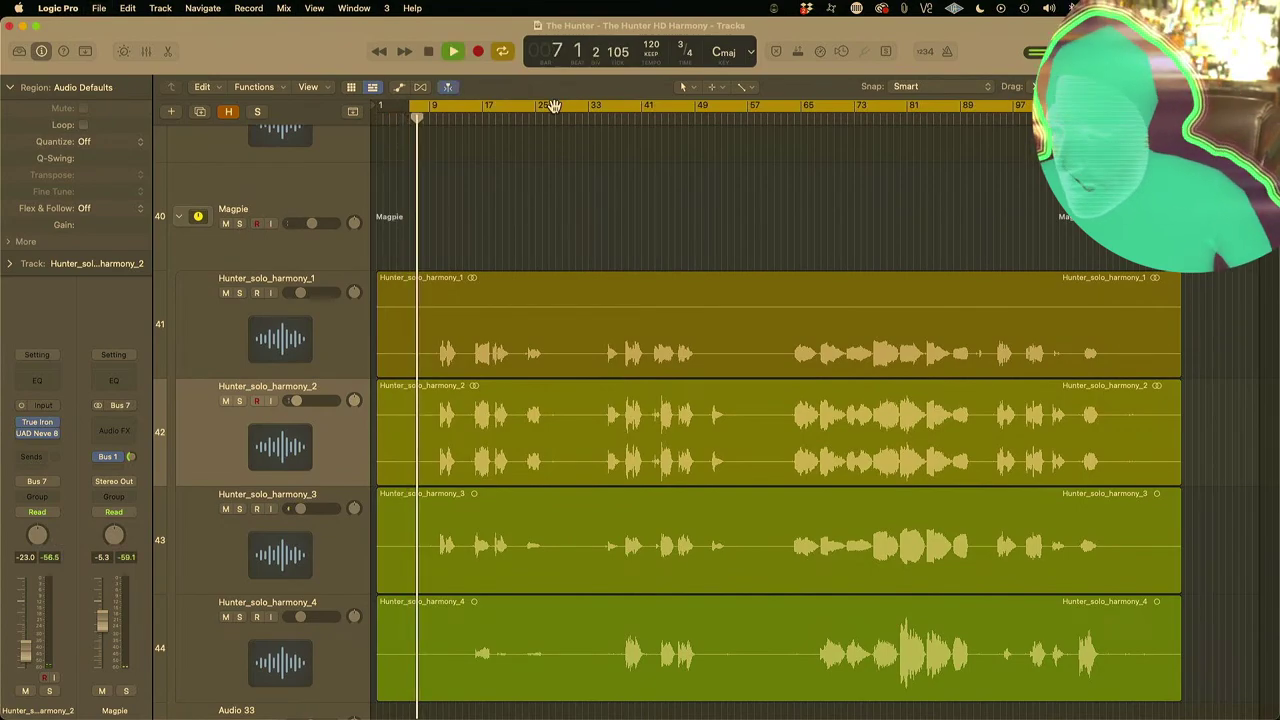
pyautogui.press('space')
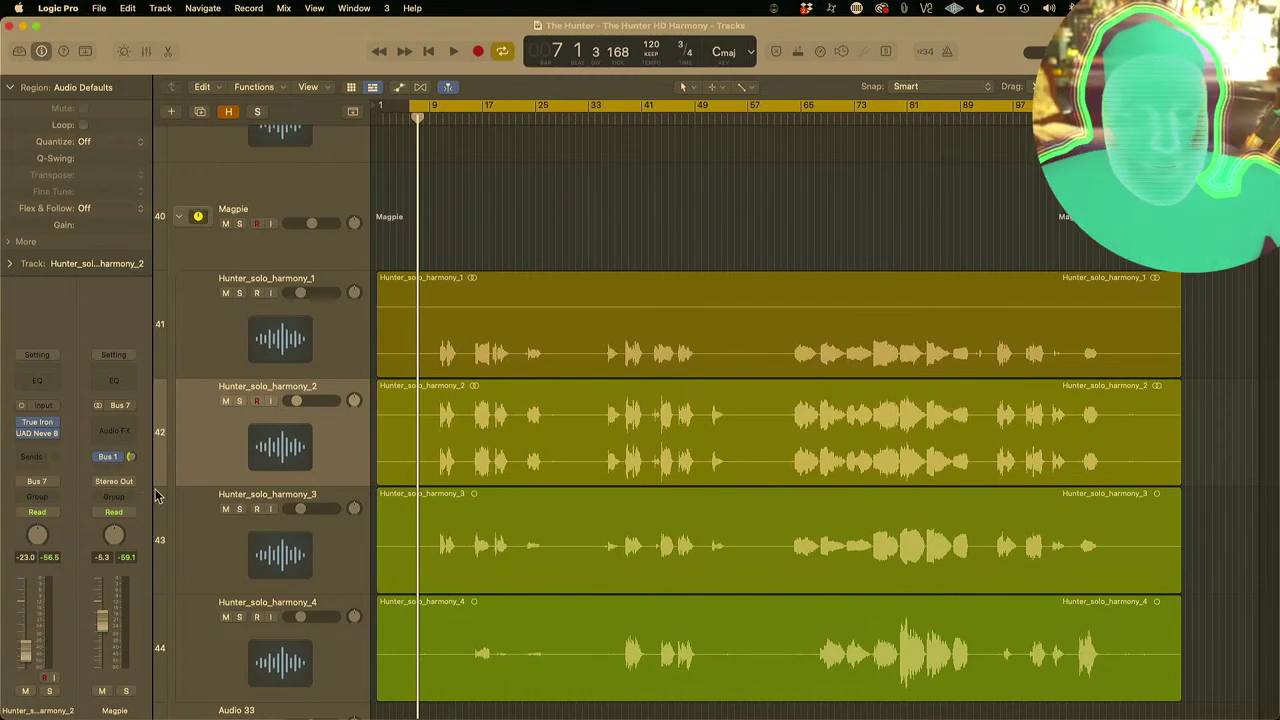
# Step: Select Audio 33 and set its automation mode to Read
pyautogui.scroll(-3, 155, 500)
pyautogui.click(215, 612)
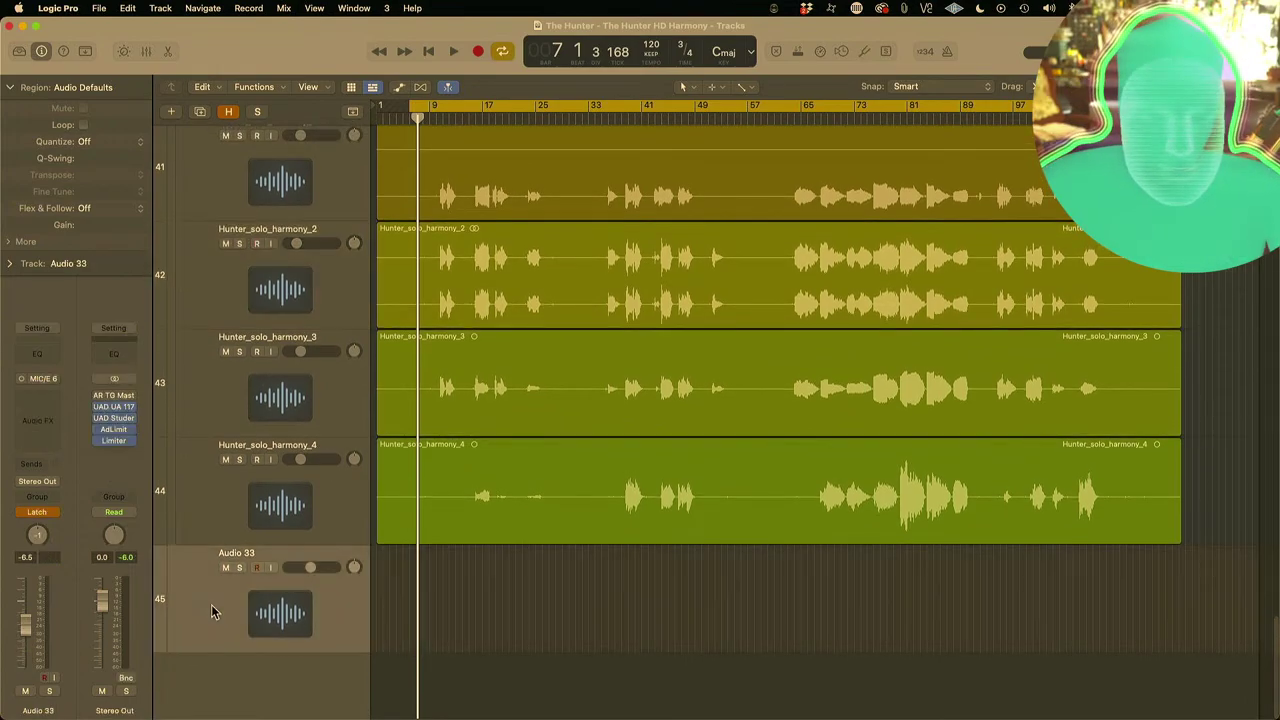
pyautogui.click(55, 516)
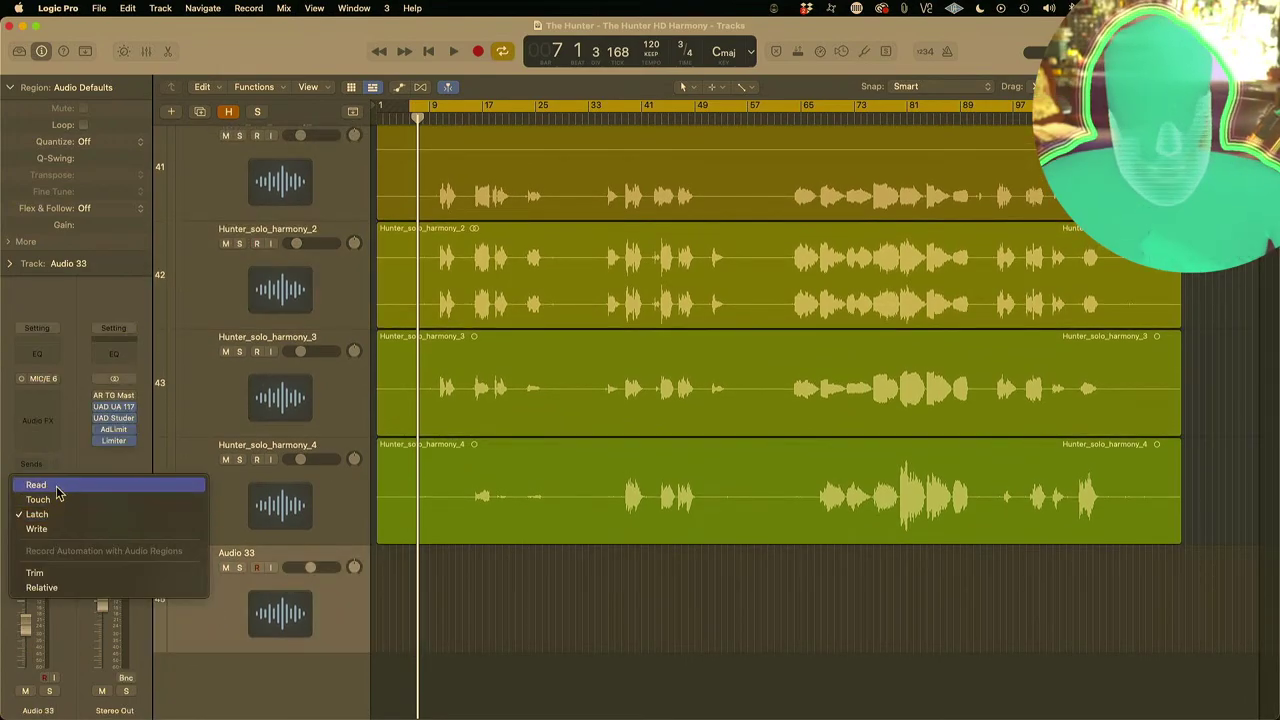
pyautogui.click(56, 490)
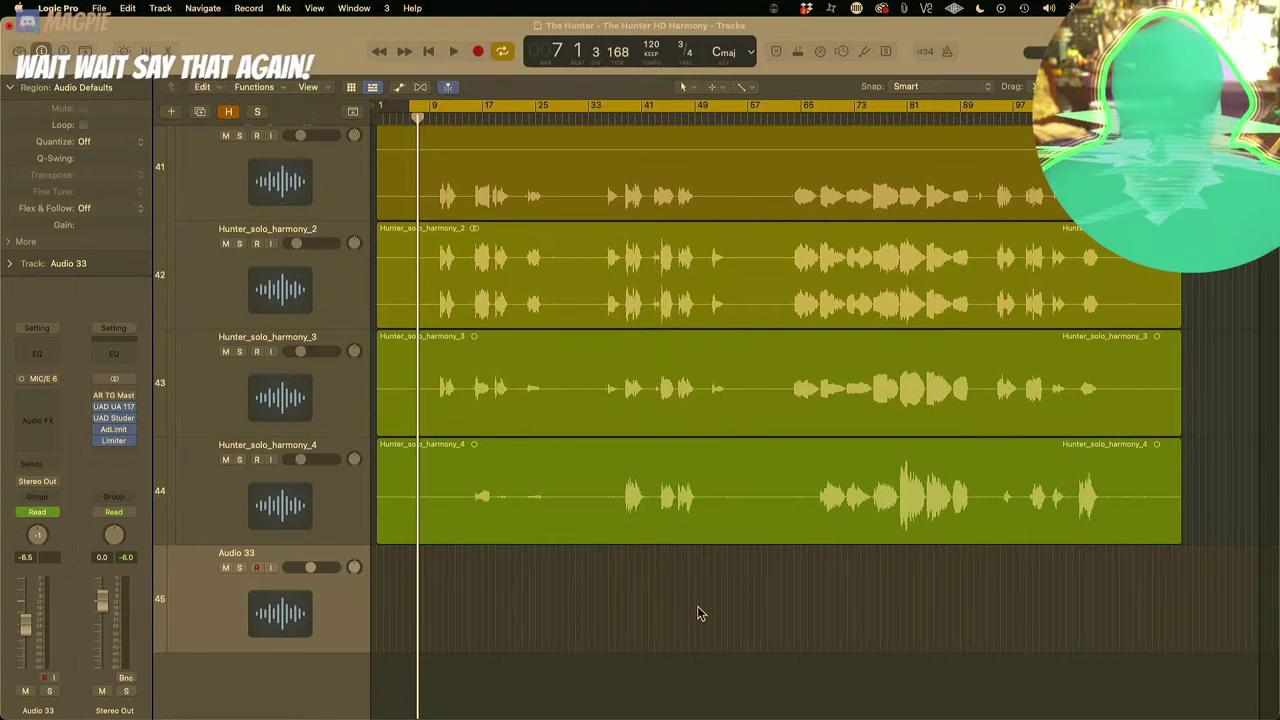
# Step: Examine the automation mode choices available for Audio 33
pyautogui.click(47, 513)
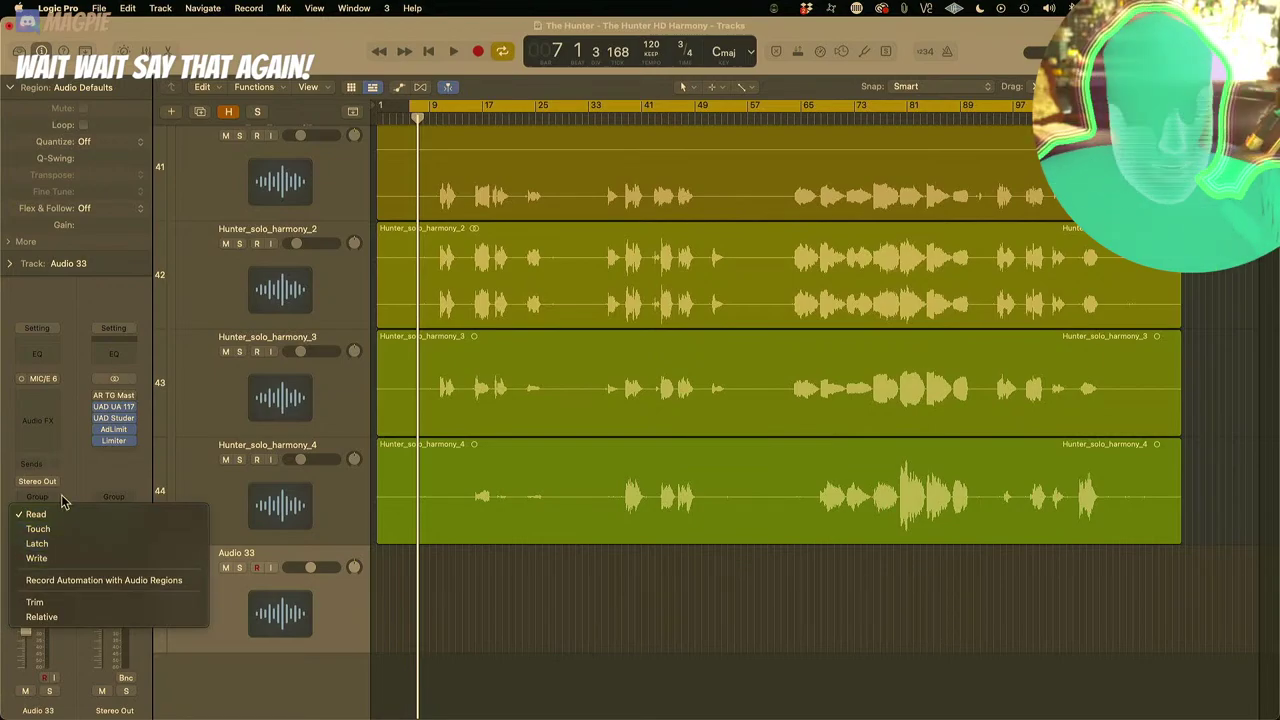
pyautogui.click(62, 498)
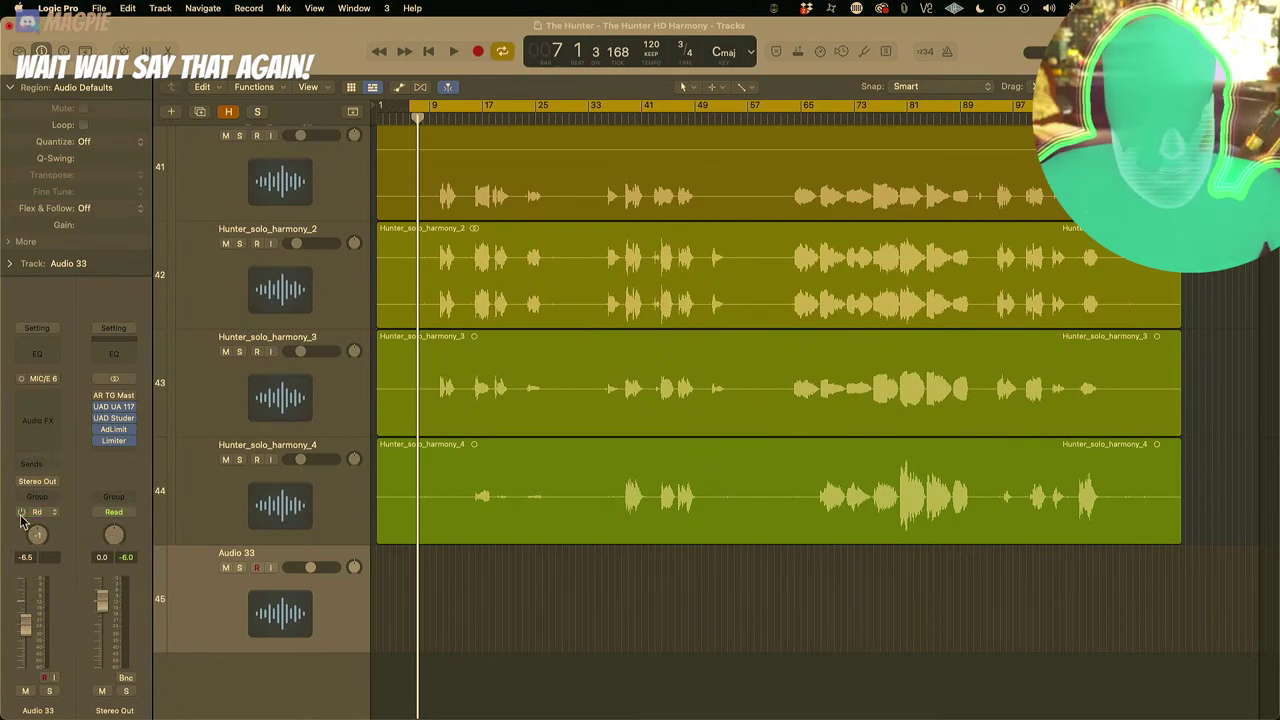
pyautogui.click(55, 516)
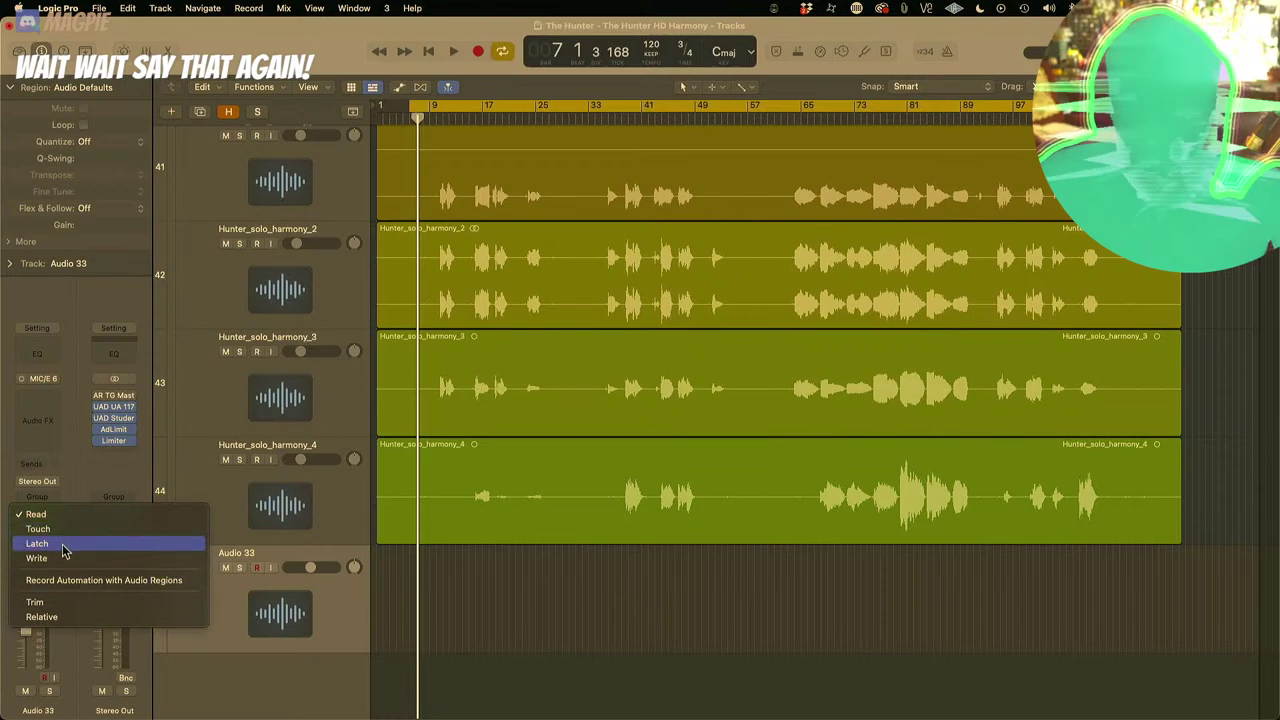
pyautogui.click(69, 498)
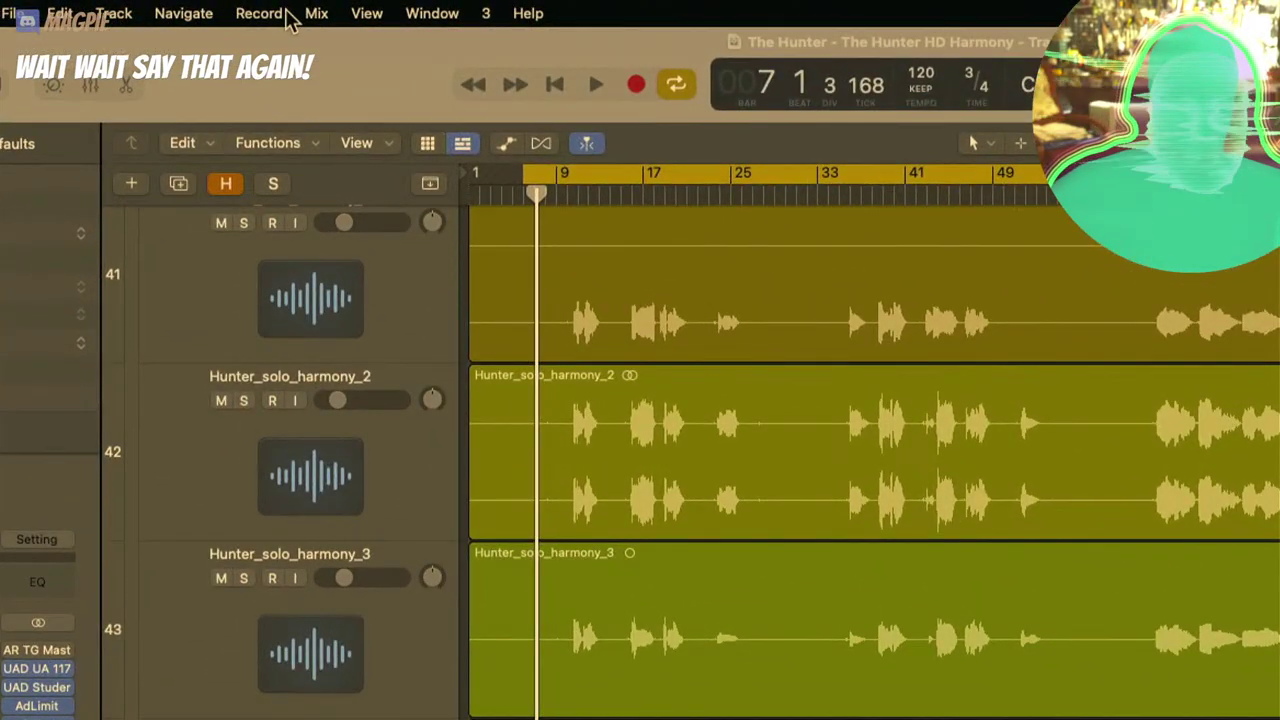
# Step: Examine the commands available for deleting automation
pyautogui.click(297, 10)
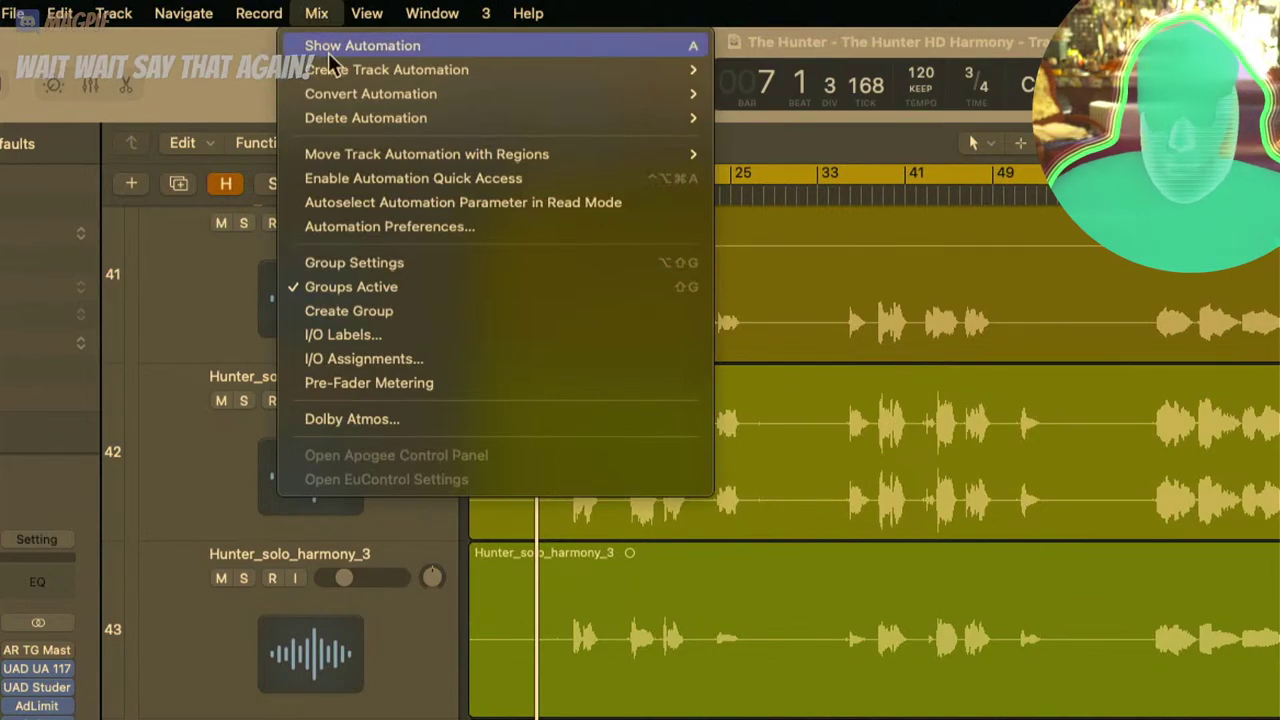
pyautogui.moveTo(340, 122)
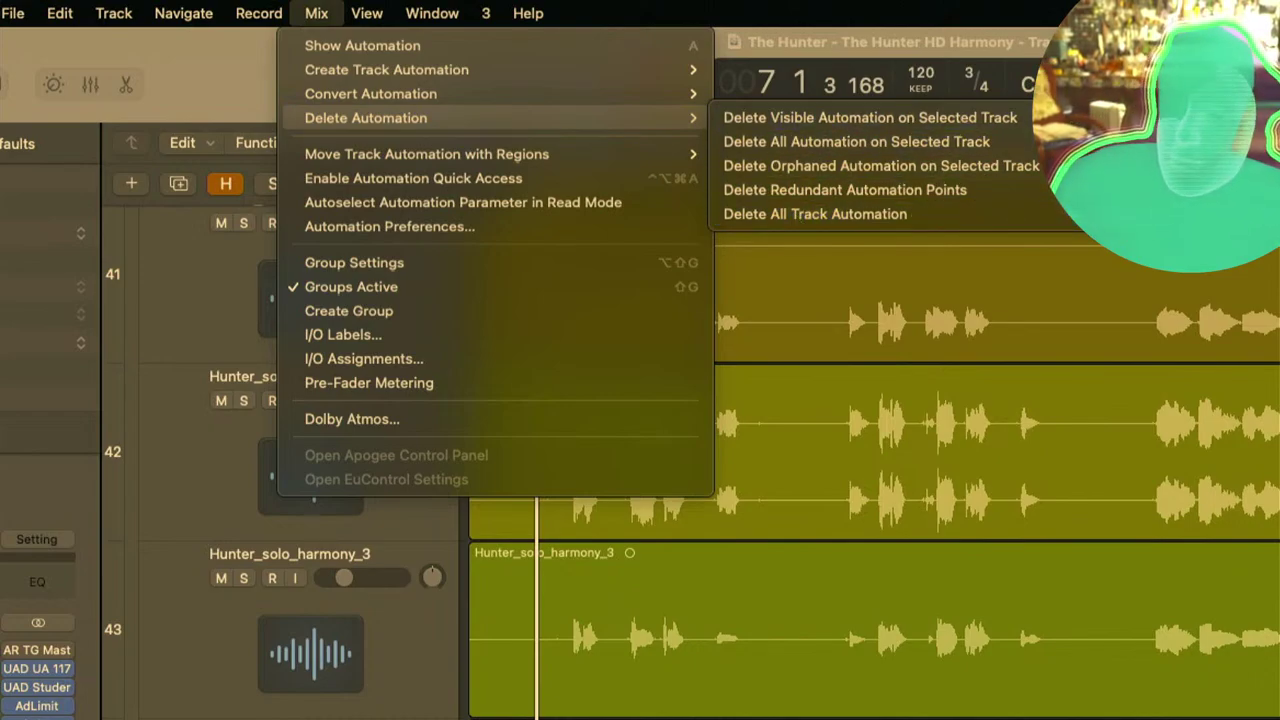
pyautogui.press('Escape')
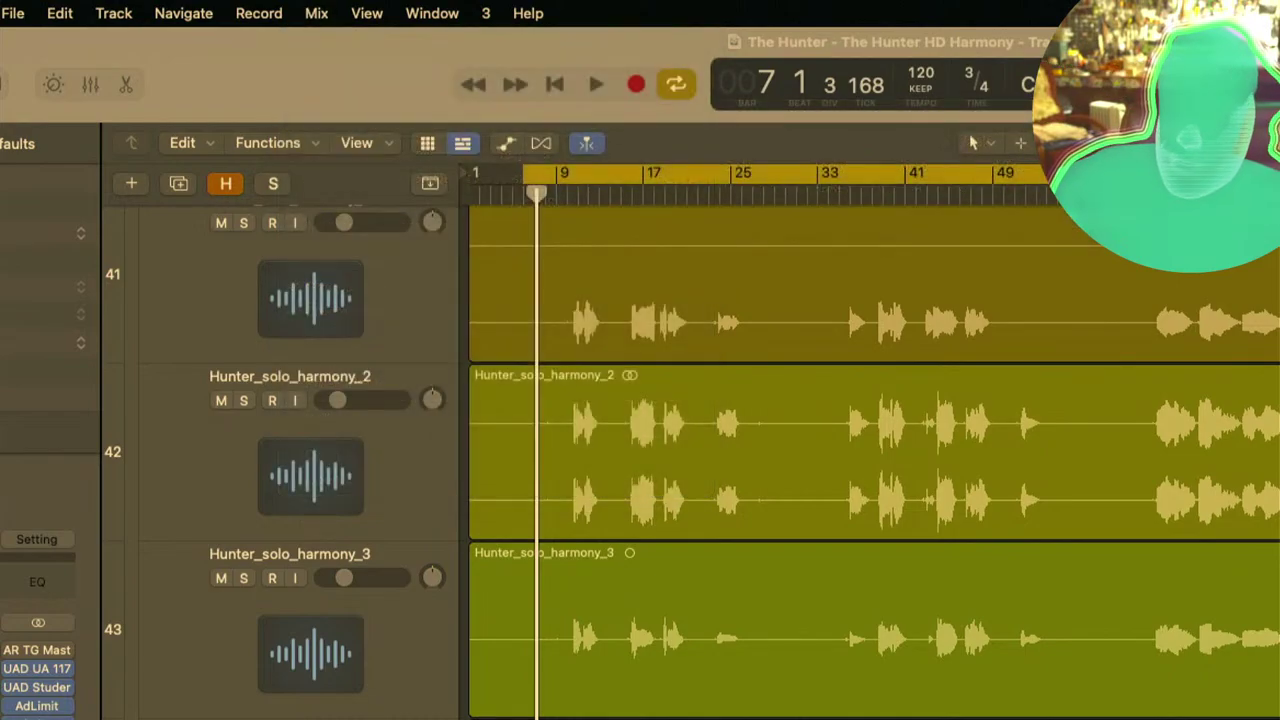
# Step: Delete the Audio 33 track below the Magpie harmony tracks
pyautogui.press('z')
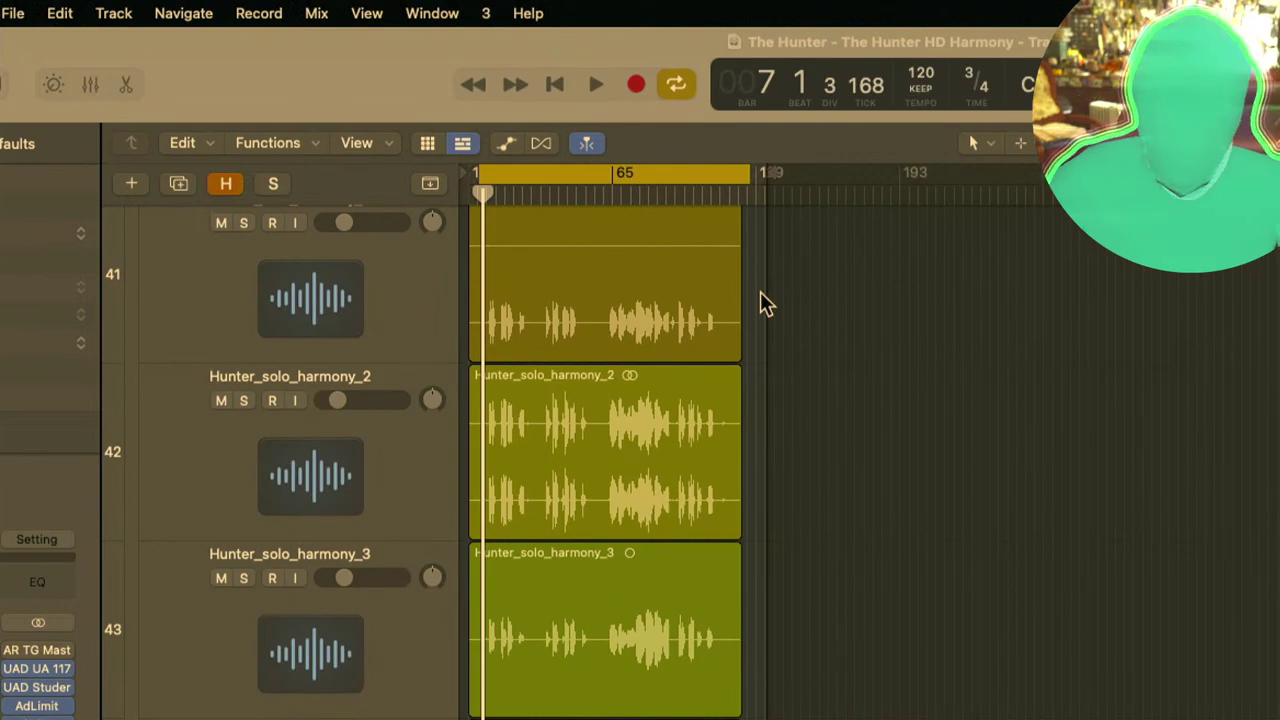
pyautogui.press('z')
pyautogui.scroll(-5, 760, 300)
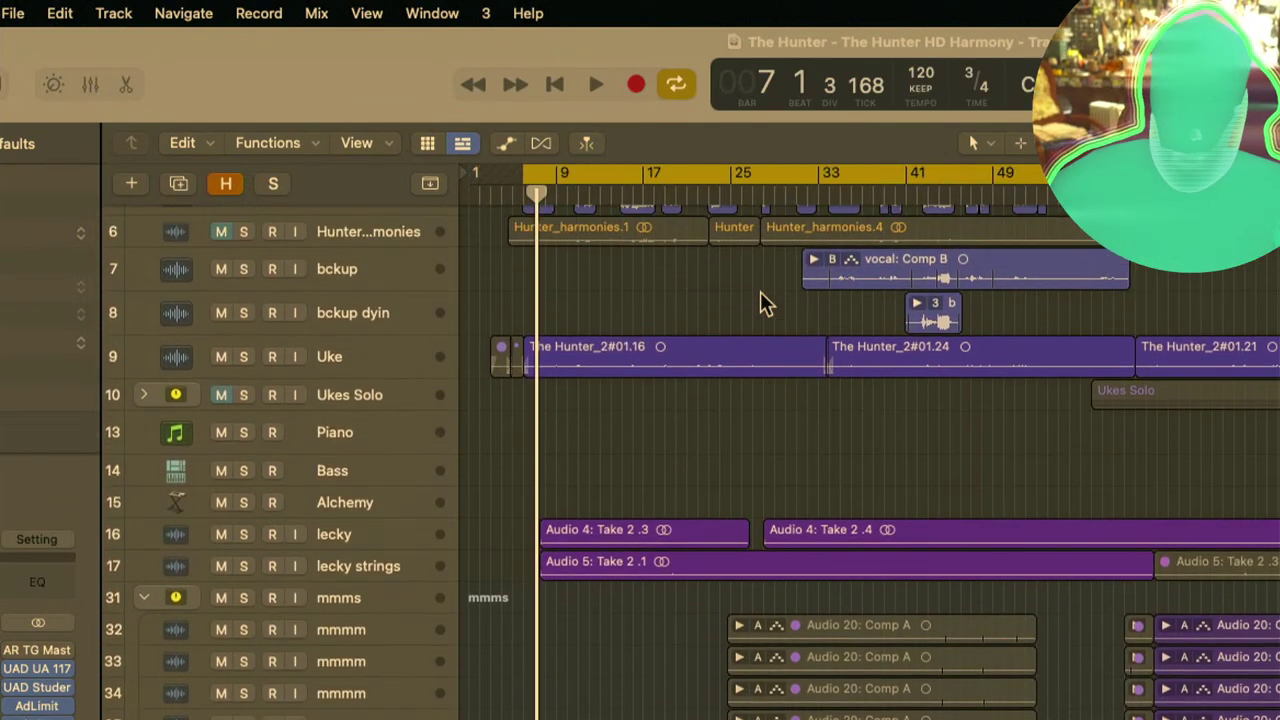
pyautogui.scroll(5, 760, 295)
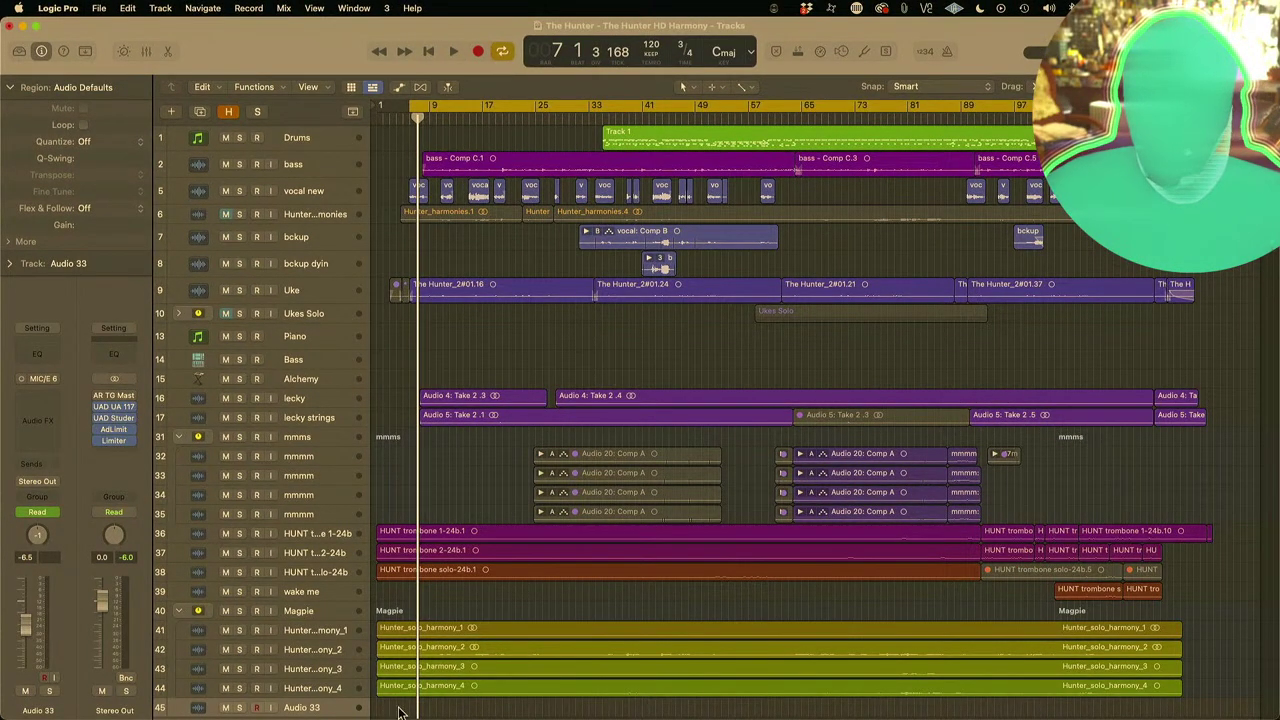
pyautogui.press('super+BackSpace')
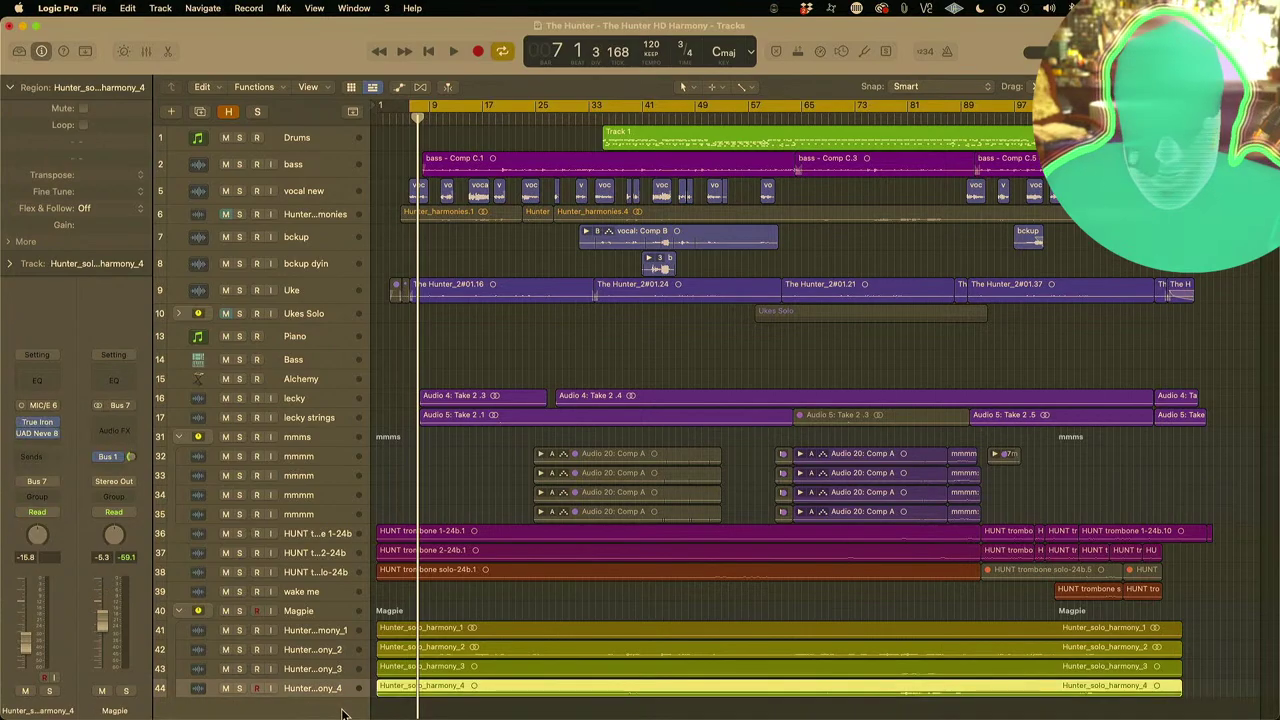
# Step: Play the project briefly before and after examining the options for deleting all automation on the selected track
pyautogui.press('space')
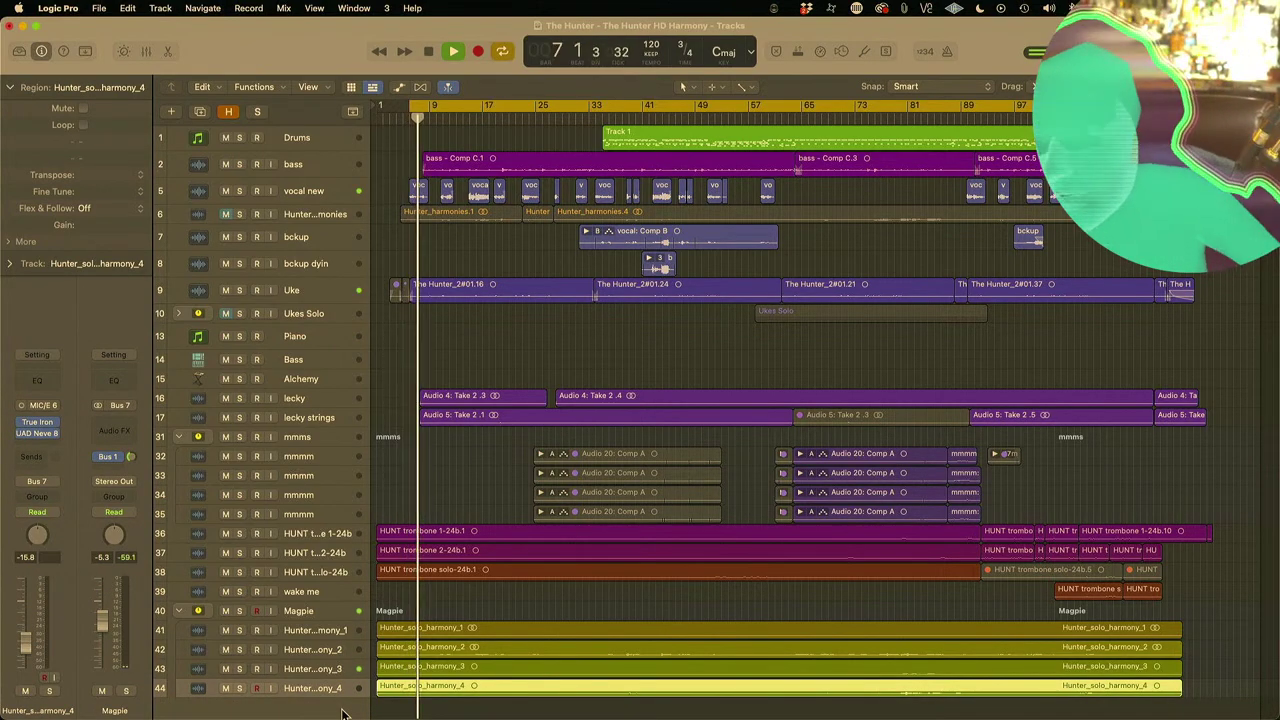
pyautogui.press('space')
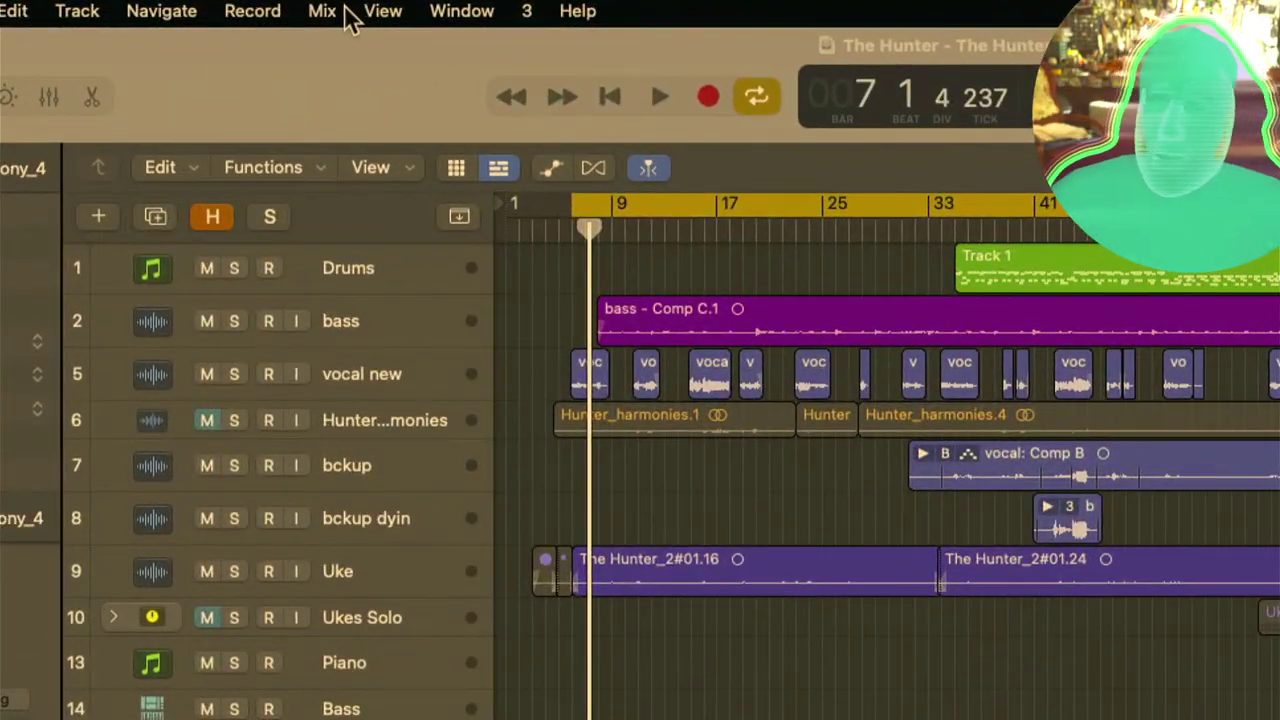
pyautogui.click(336, 14)
pyautogui.moveTo(358, 140)
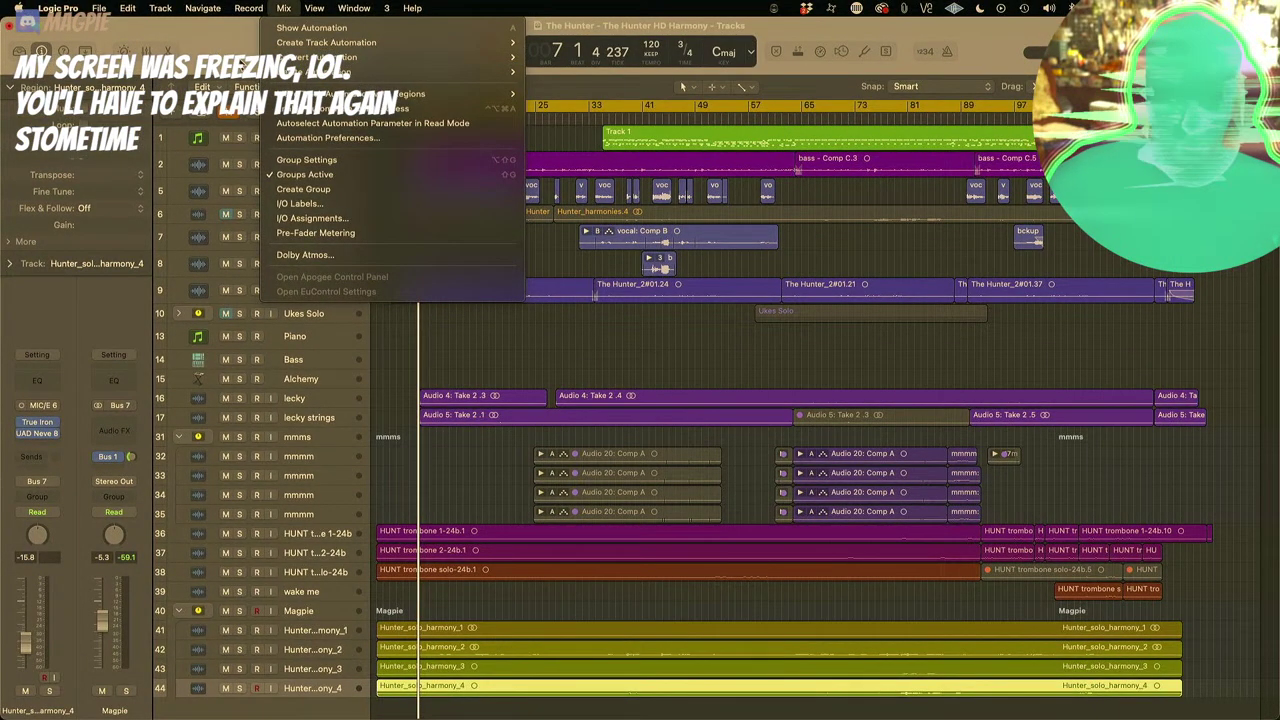
pyautogui.moveTo(310, 76)
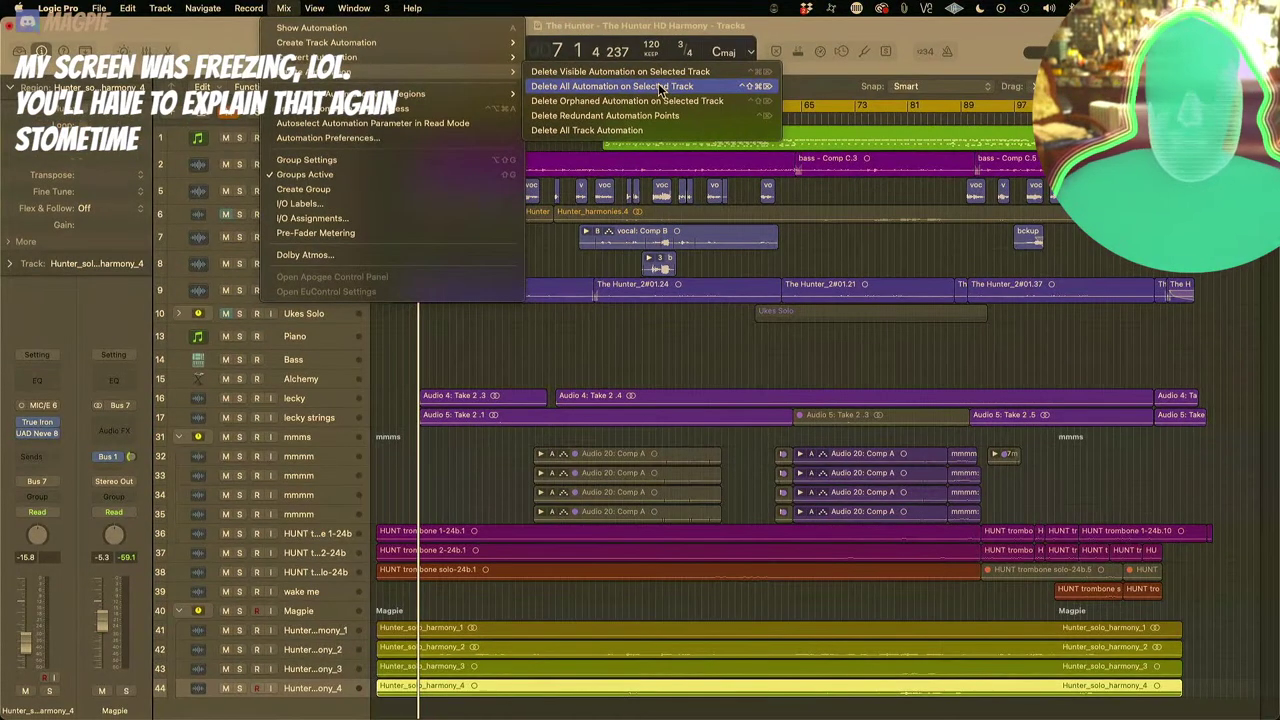
pyautogui.click(224, 39)
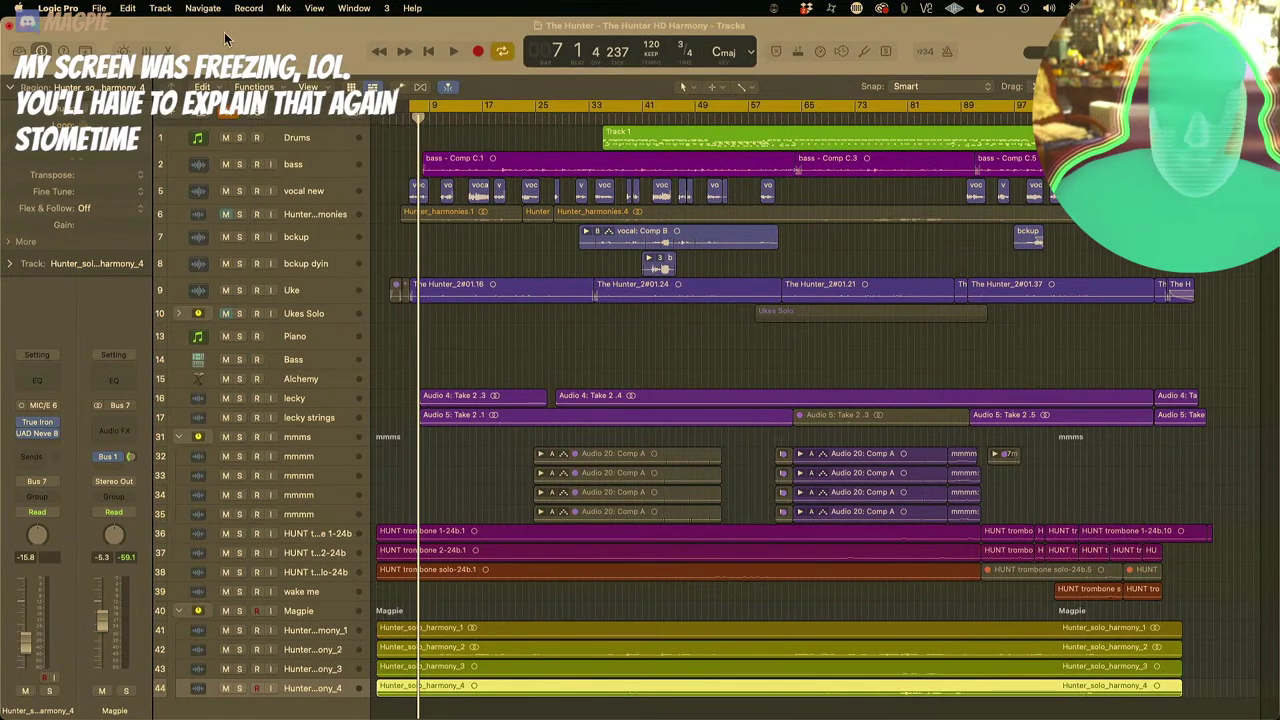
pyautogui.press('space')
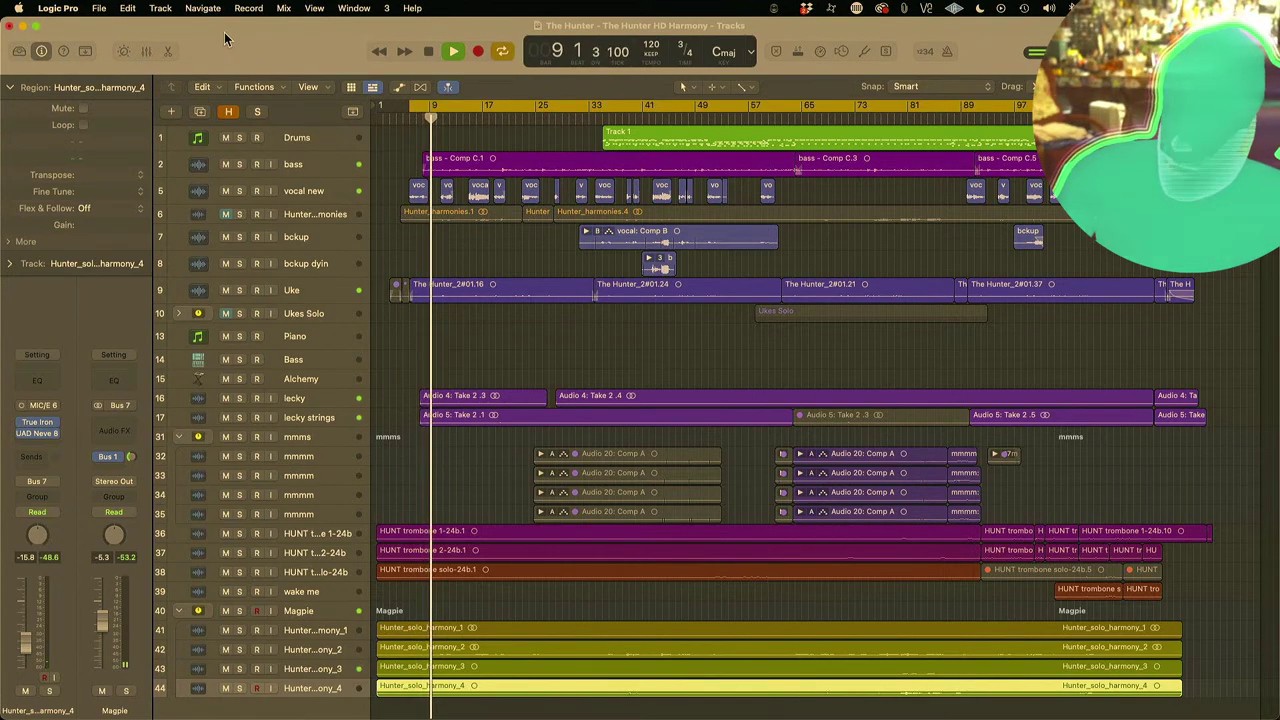
pyautogui.press('space')
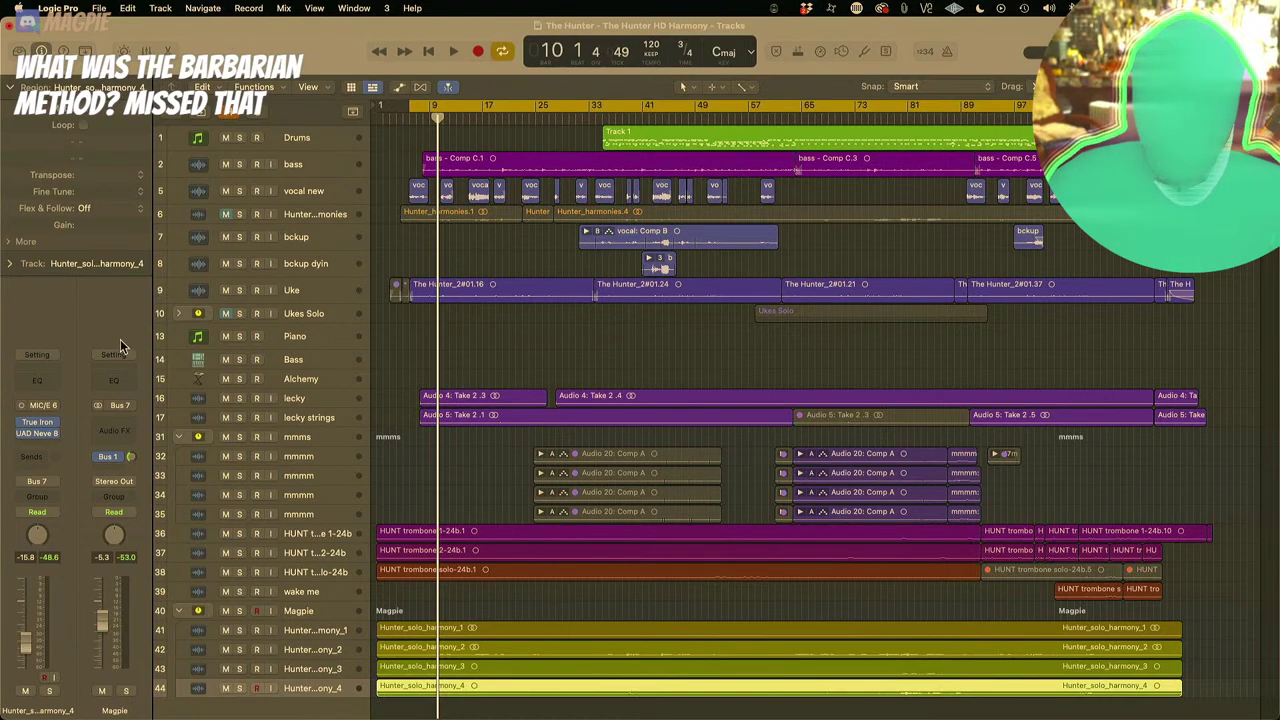
# Step: Try deleting the first sung phrase of Hunter_solo_harmony_3, about bars 10 to 13, and undo both the deletion and the region split
pyautogui.moveTo(420, 606); pyautogui.dragTo(690, 717)
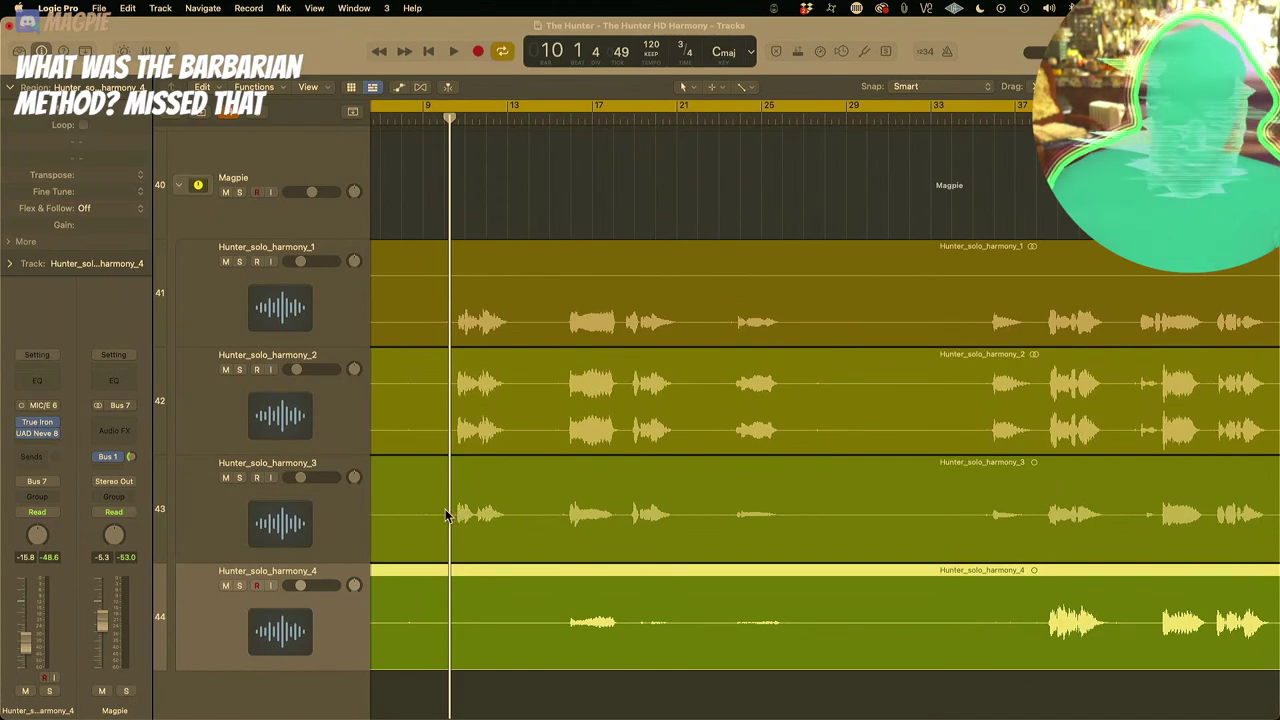
pyautogui.moveTo(382, 258); pyautogui.dragTo(765, 648)
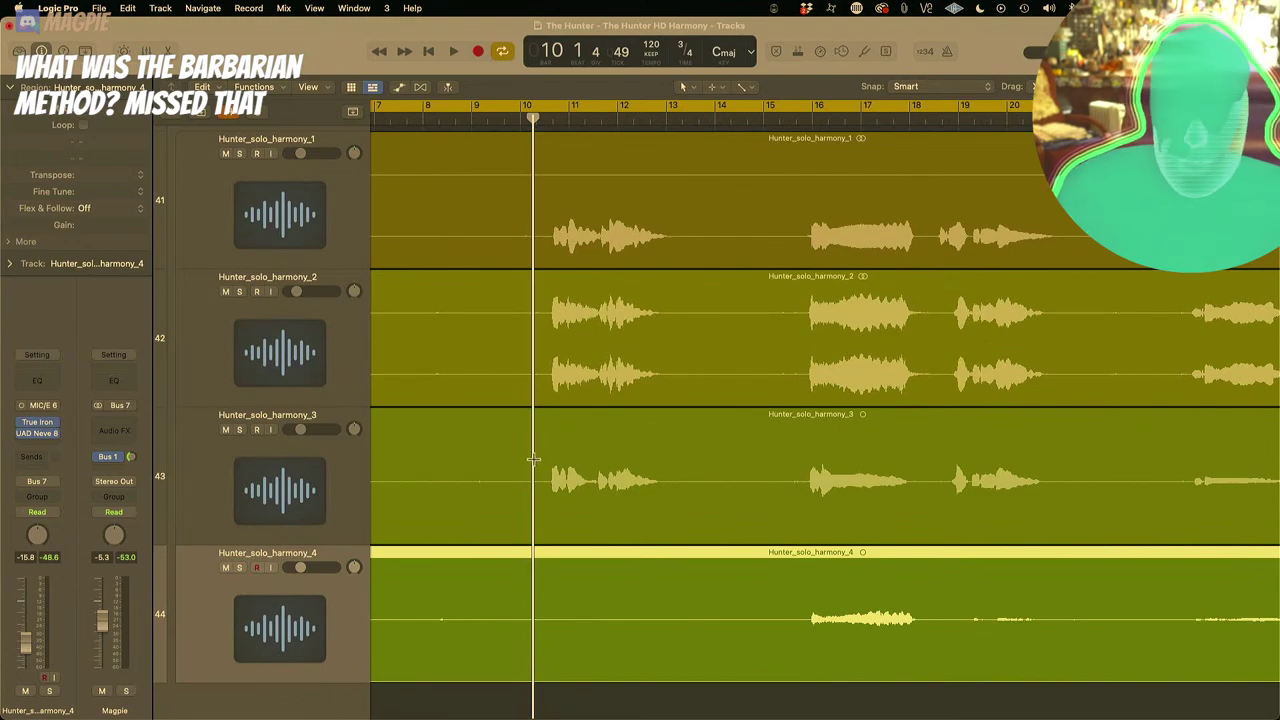
pyautogui.moveTo(533, 462); pyautogui.dragTo(701, 460)
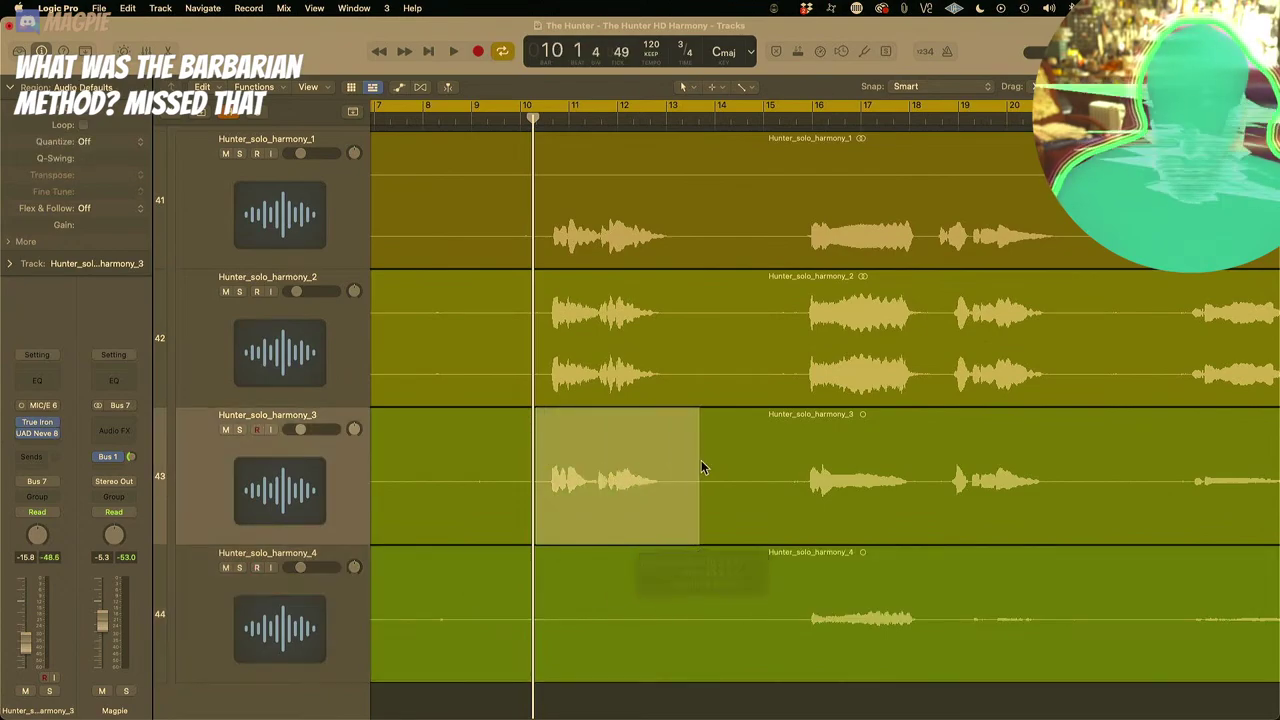
pyautogui.press('Delete')
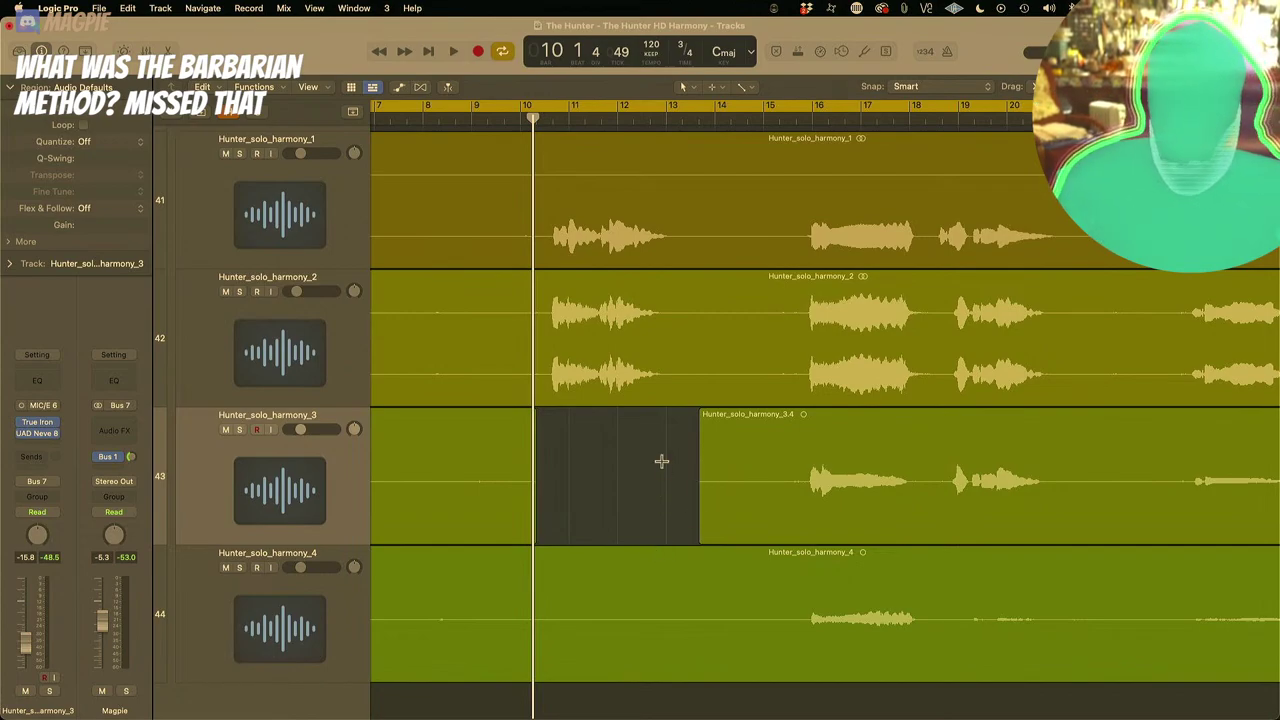
pyautogui.press('super+z')
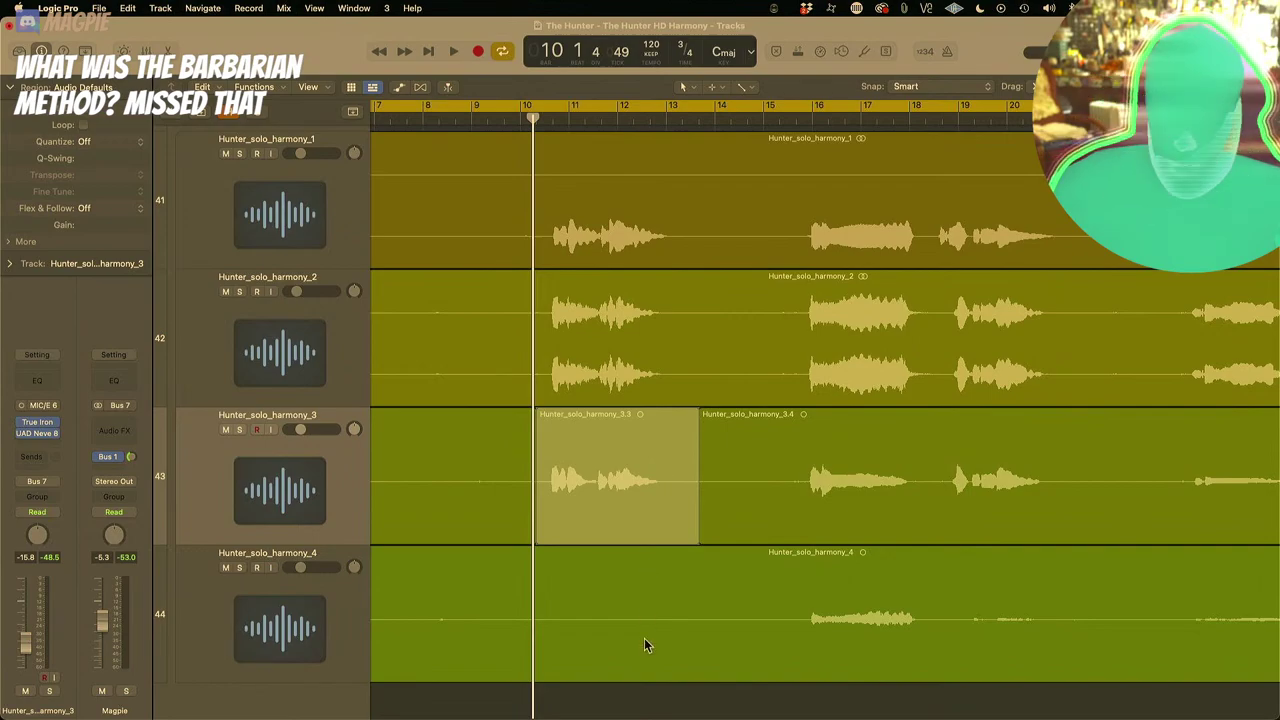
pyautogui.press('super+z')
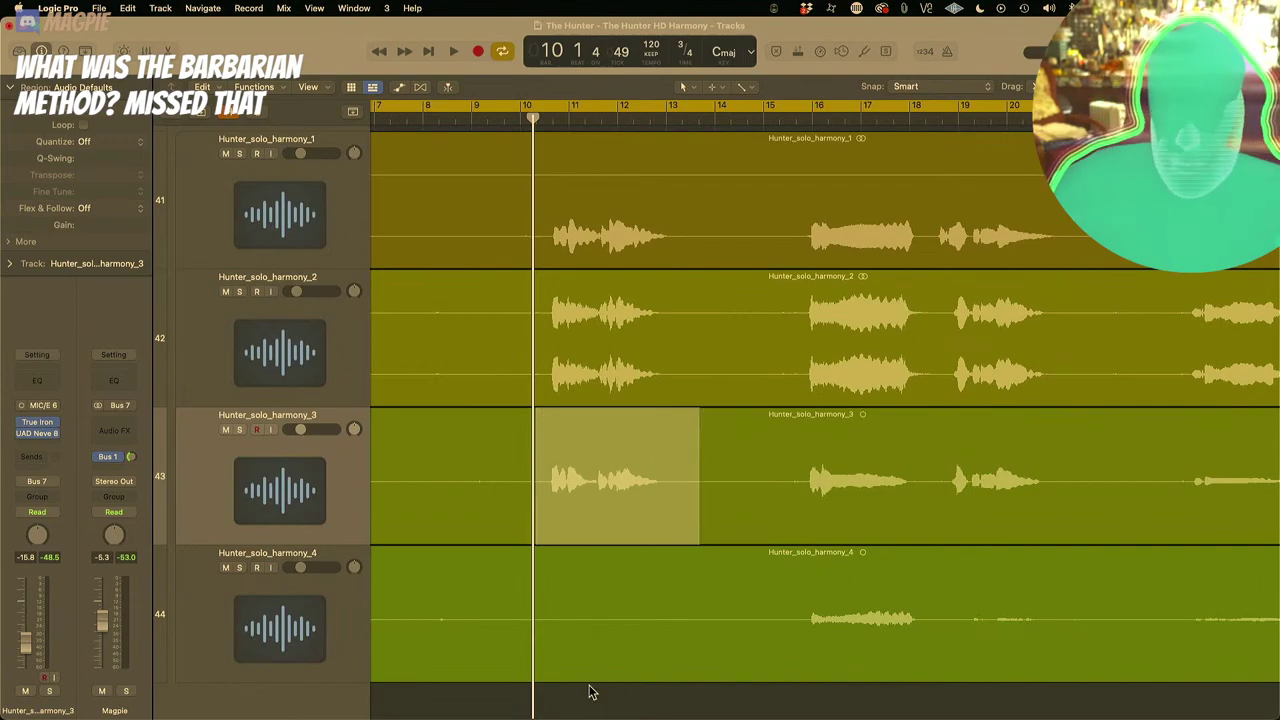
# Step: Clear the section selection, play the Magpie harmonies briefly from bar 10, and stop playback
pyautogui.click(594, 692)
pyautogui.press('super+Left')
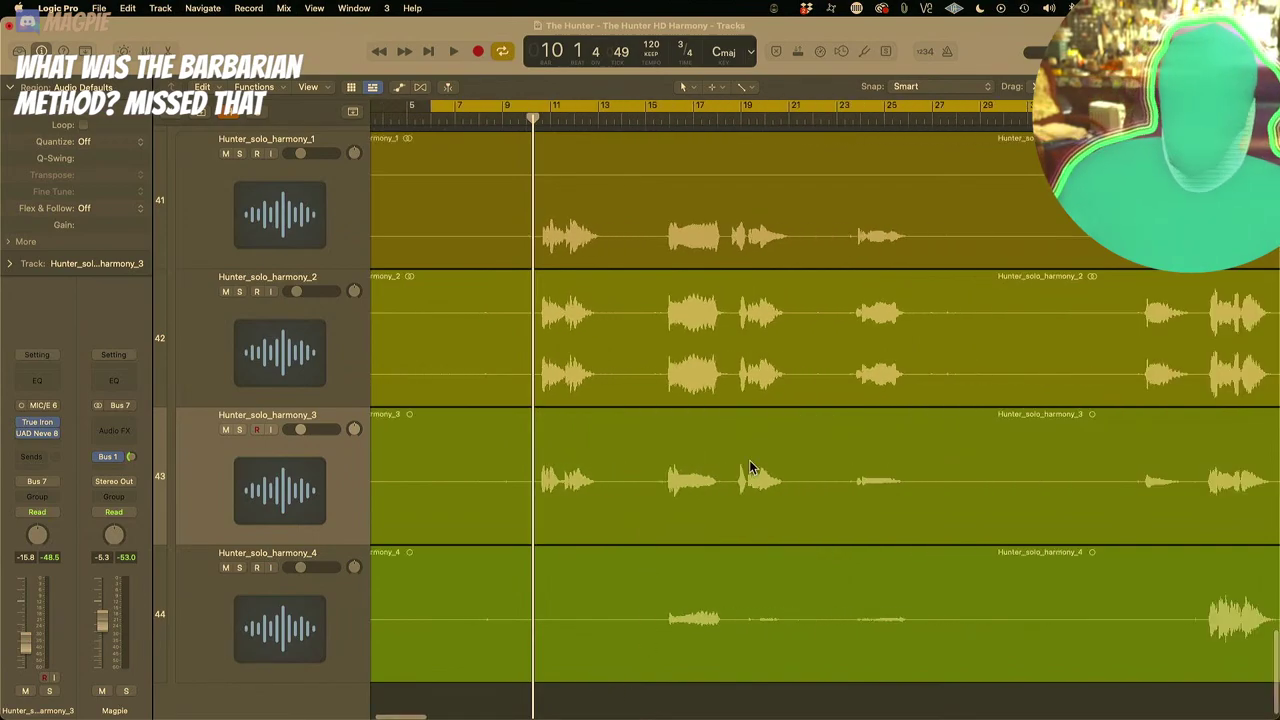
pyautogui.press('space')
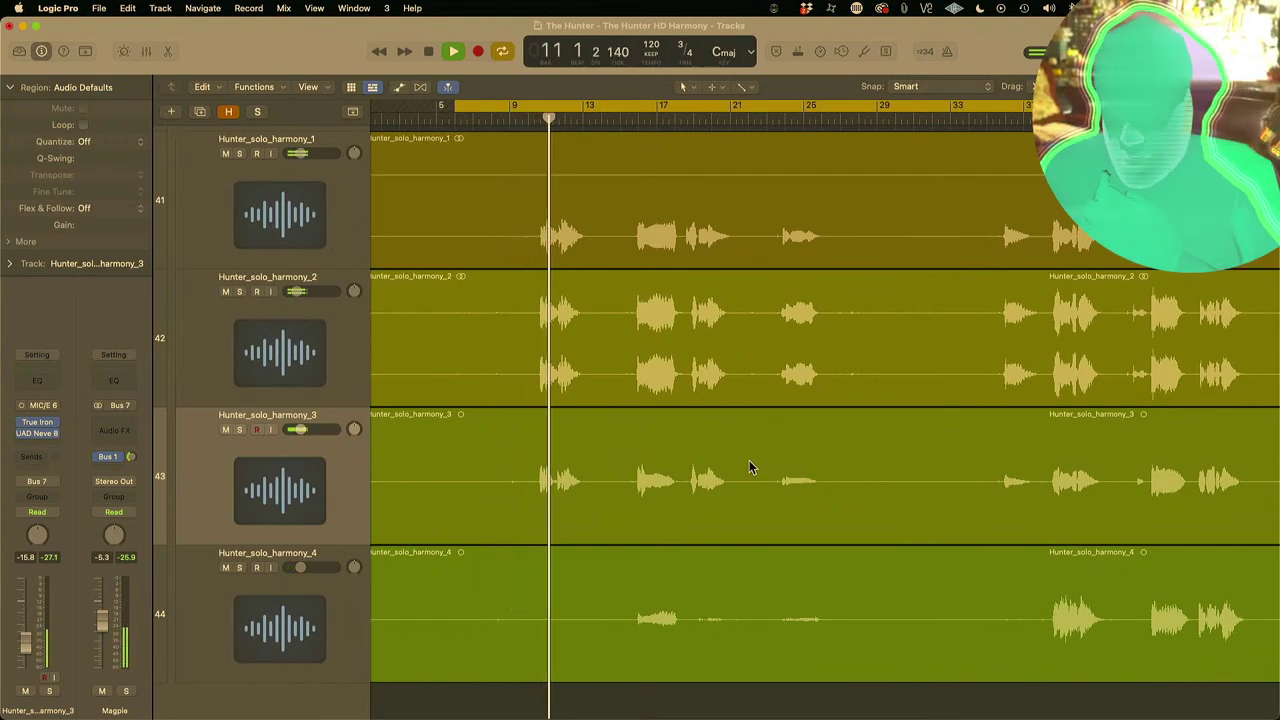
pyautogui.press('space')
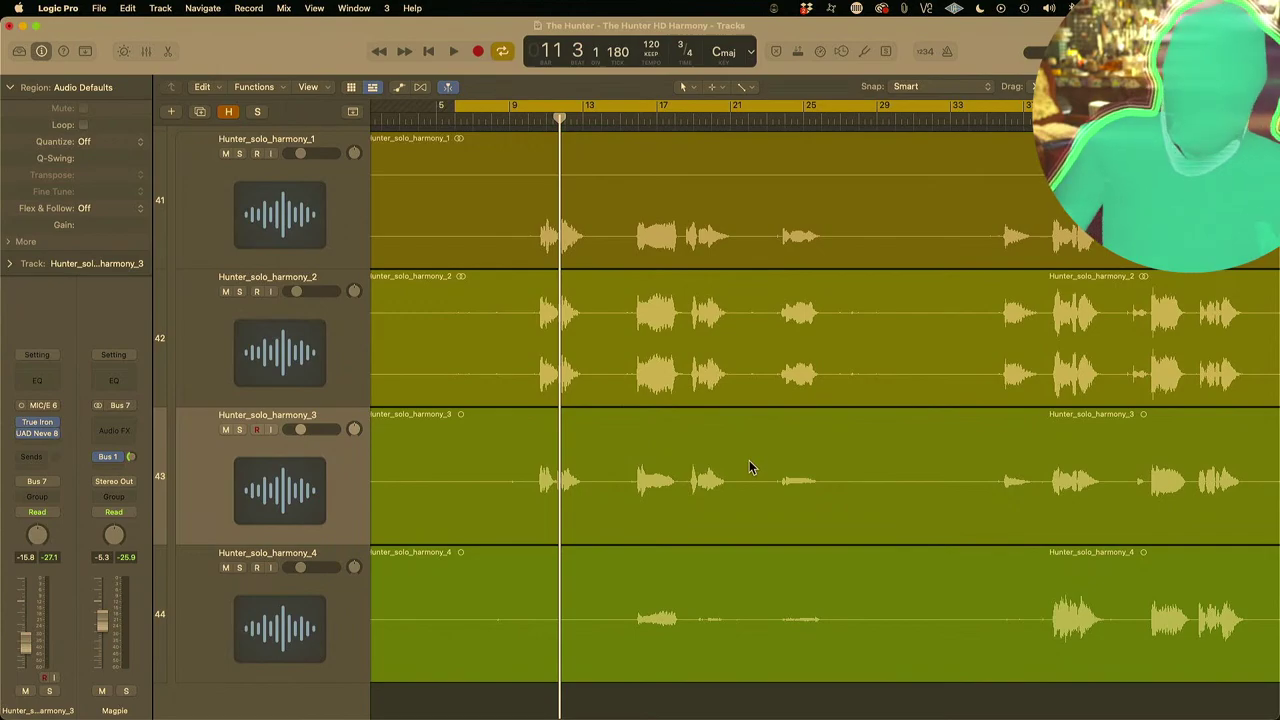
pyautogui.press('space')
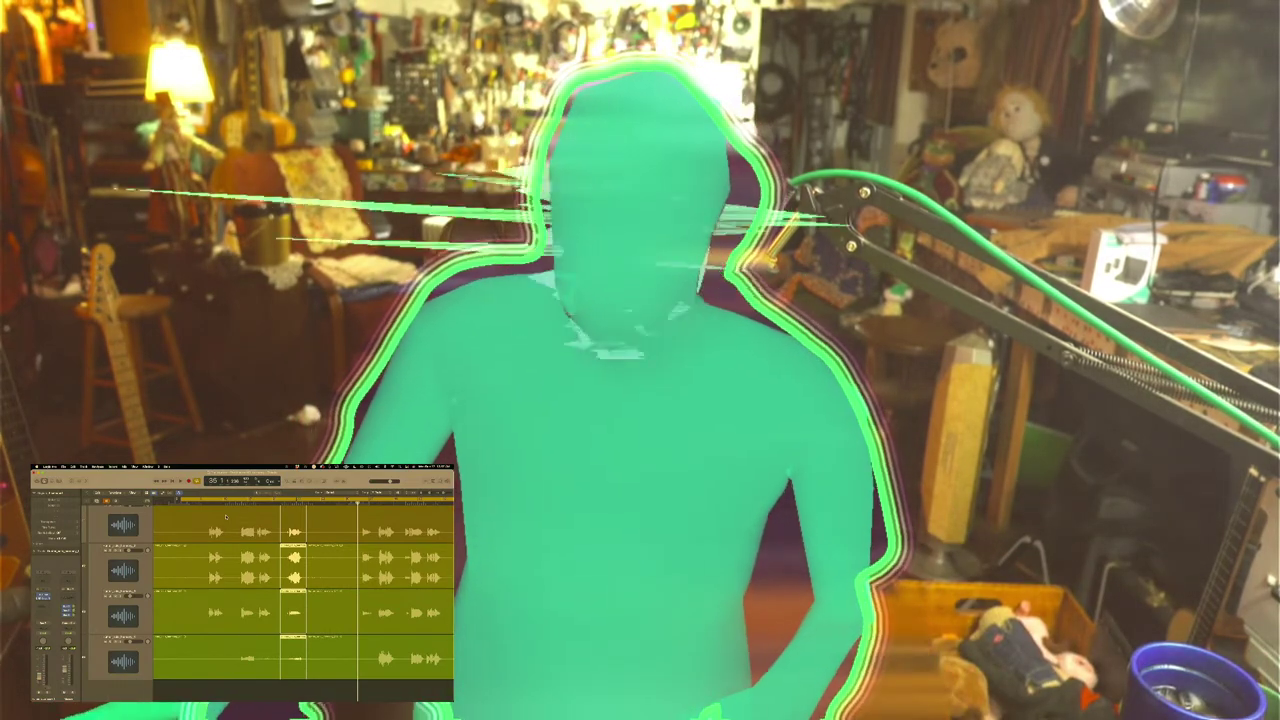
pyautogui.scroll(1, 226, 516)
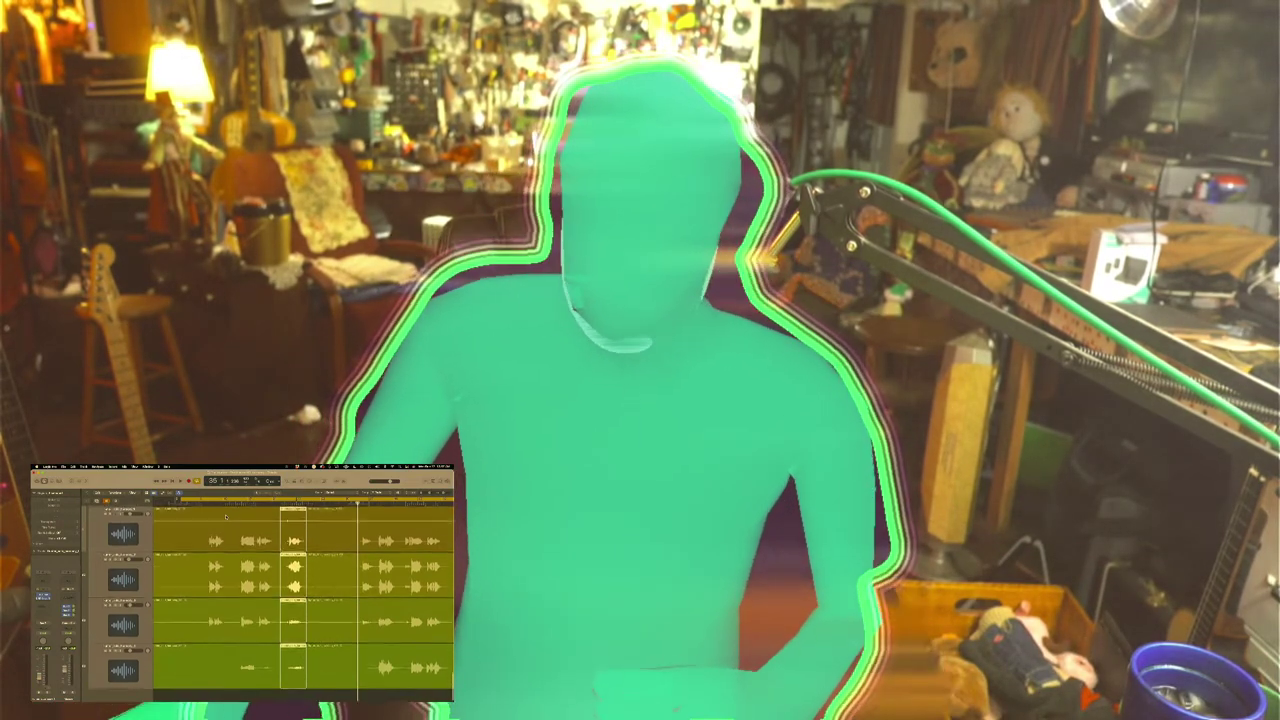
pyautogui.scroll(-1, 226, 516)
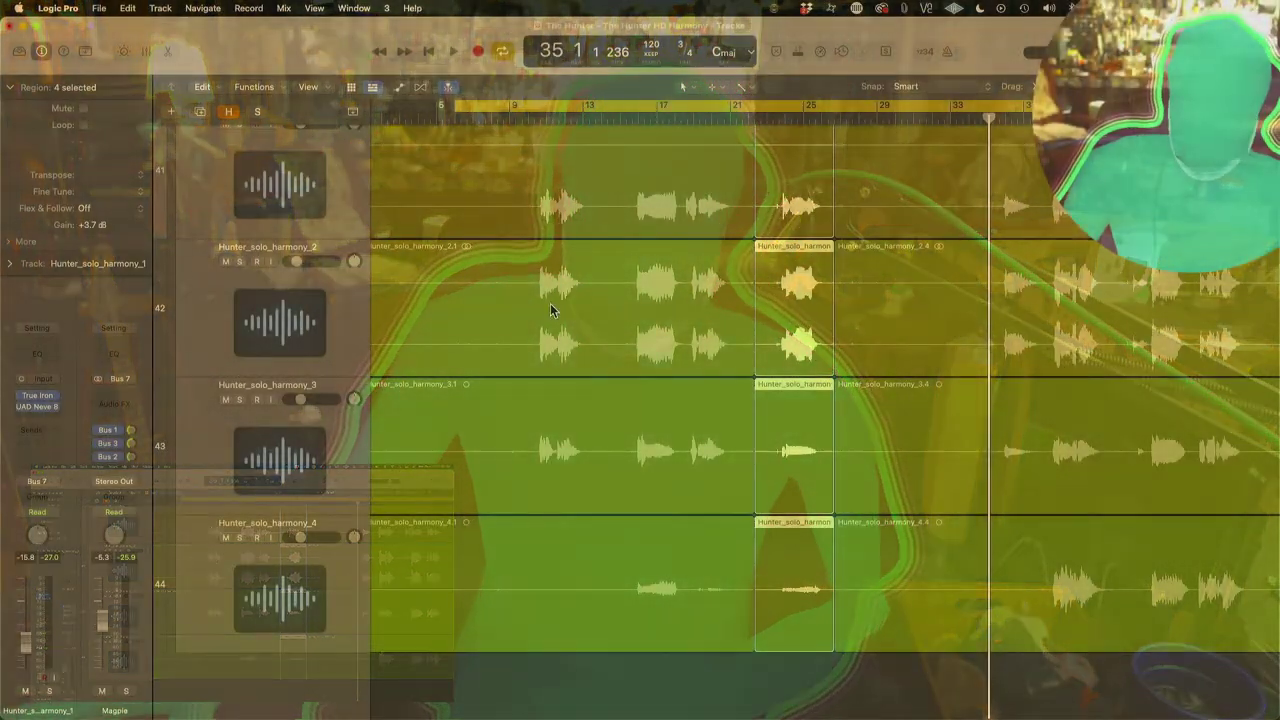
# Step: Delete the section from about bar 9 to bar 15 of the first Hunter_solo_harmony_2 region, covering its first sung phrase
pyautogui.click(540, 315)
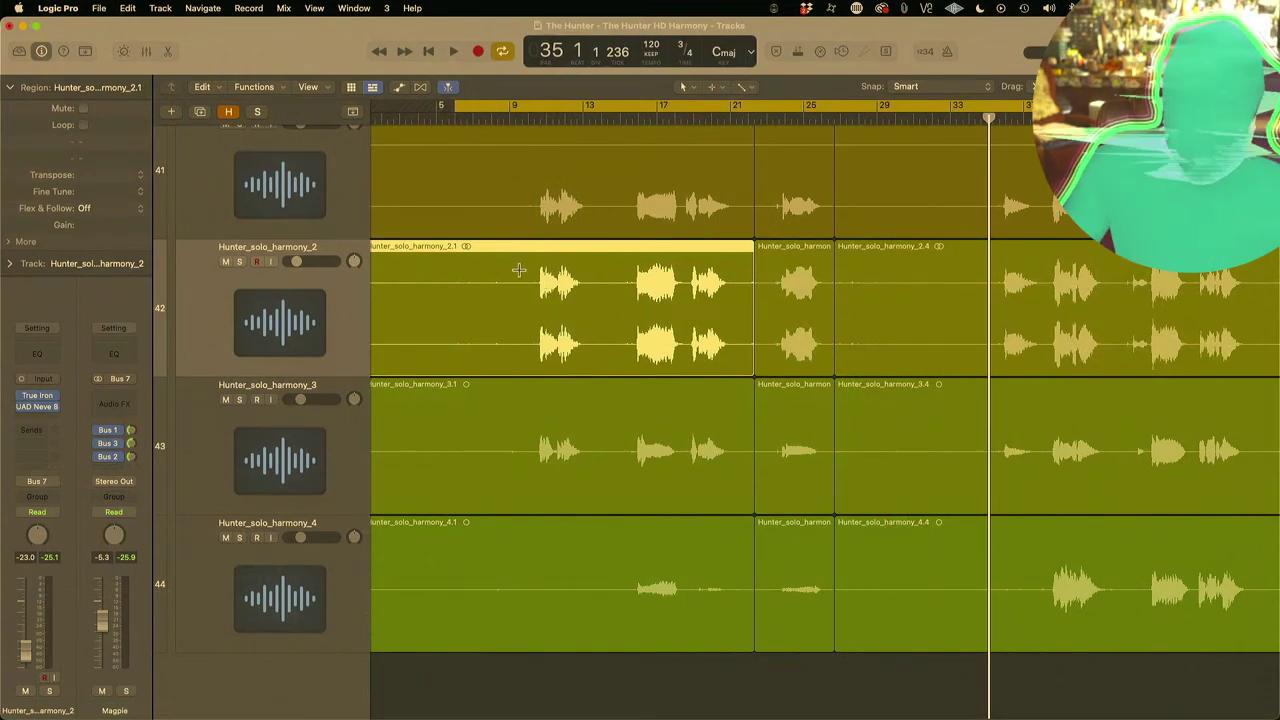
pyautogui.moveTo(518, 270); pyautogui.dragTo(627, 340)
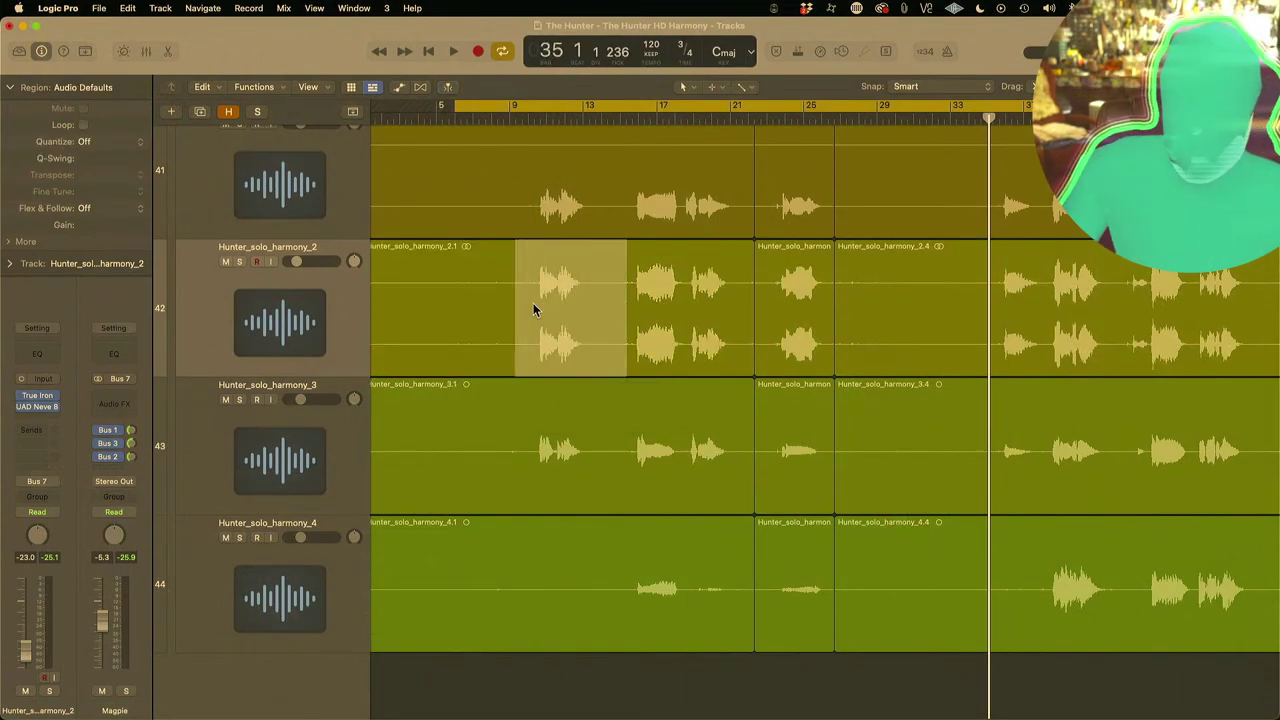
pyautogui.press('Delete')
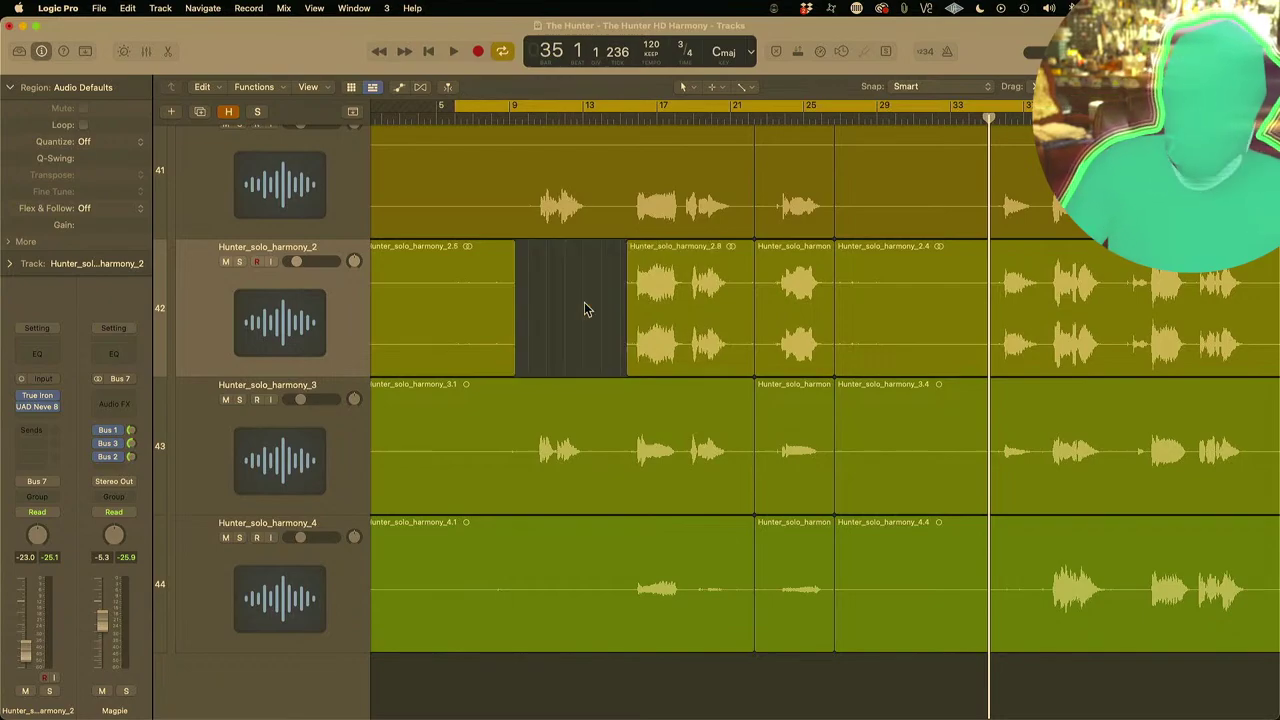
# Step: Extend the region after the gap back to about bar 10 to recover the deleted phrase, and select all regions on the Hunter_solo_harmony_2 track
pyautogui.moveTo(628, 343); pyautogui.dragTo(530, 343)
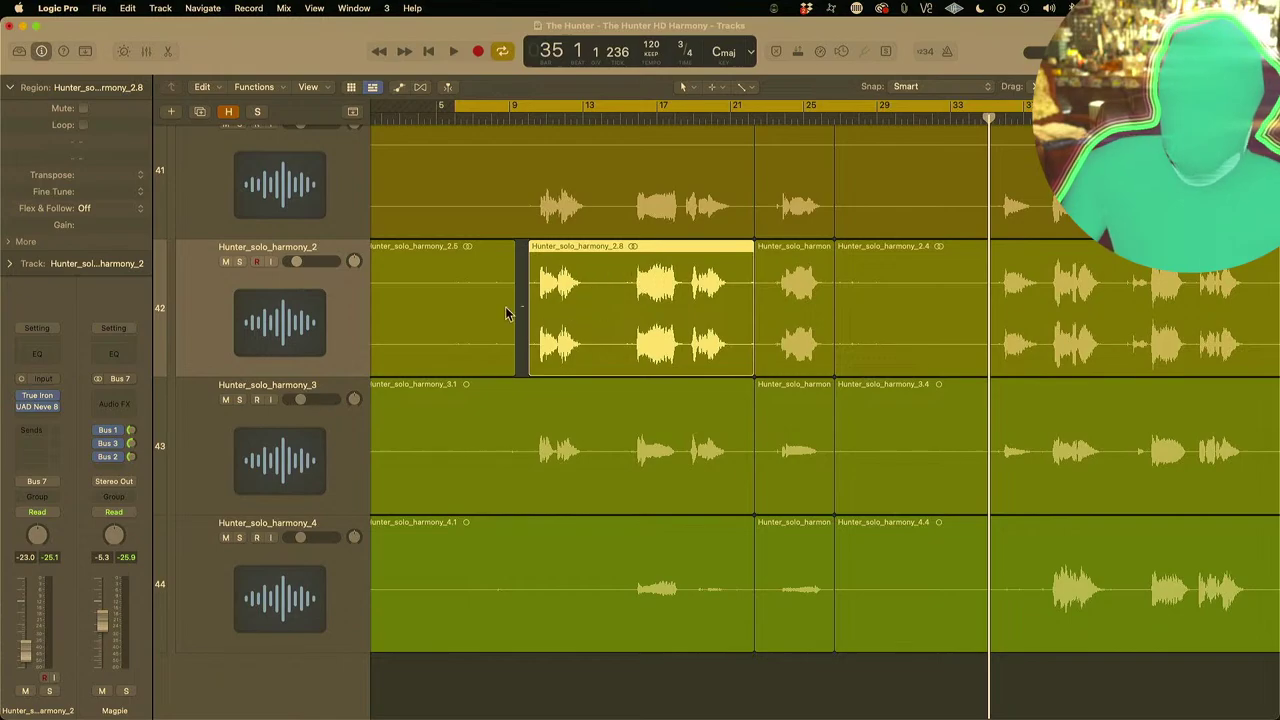
pyautogui.click(348, 321)
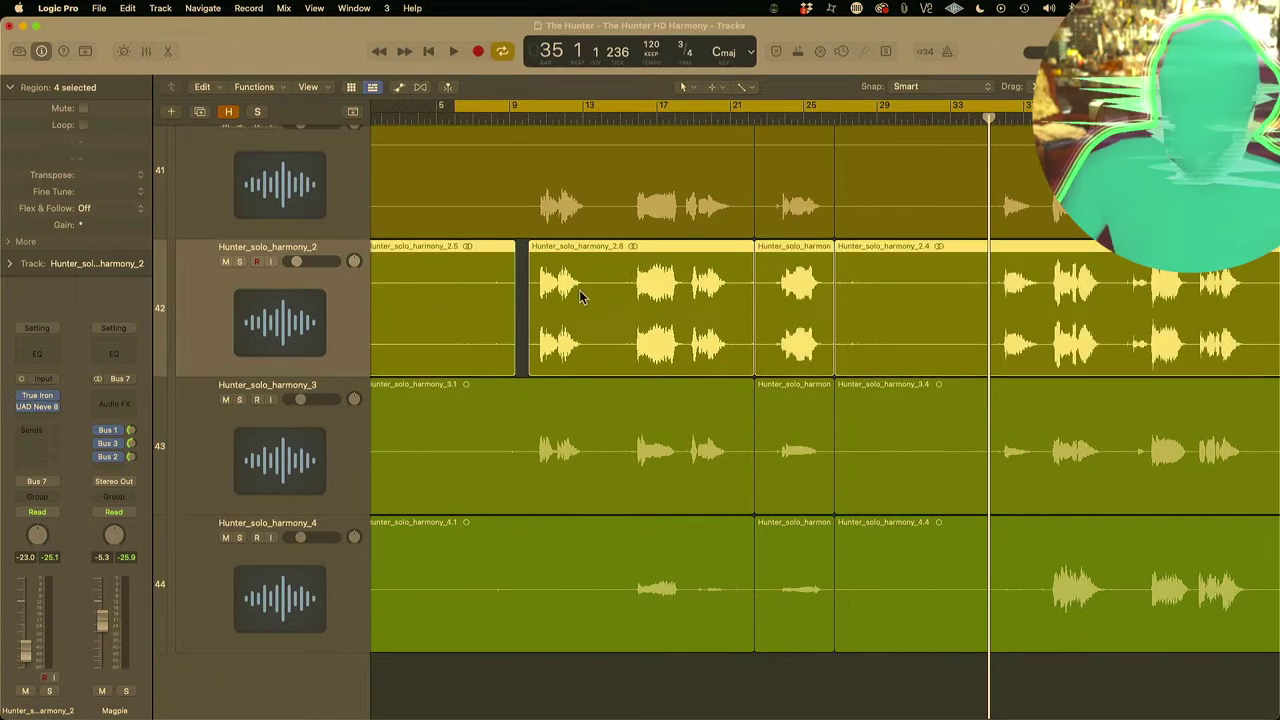
pyautogui.scroll(-5, 580, 296)
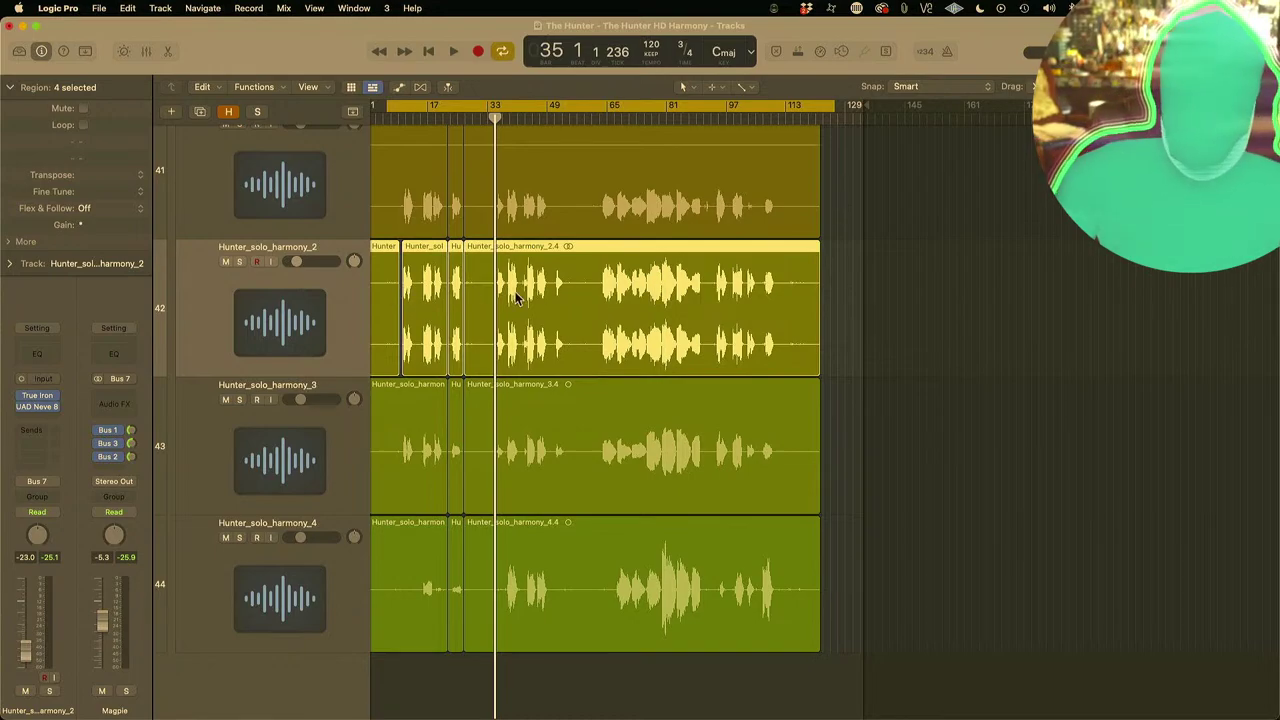
pyautogui.press('super+Right')
pyautogui.press('super+Right')
pyautogui.press('super+Right')
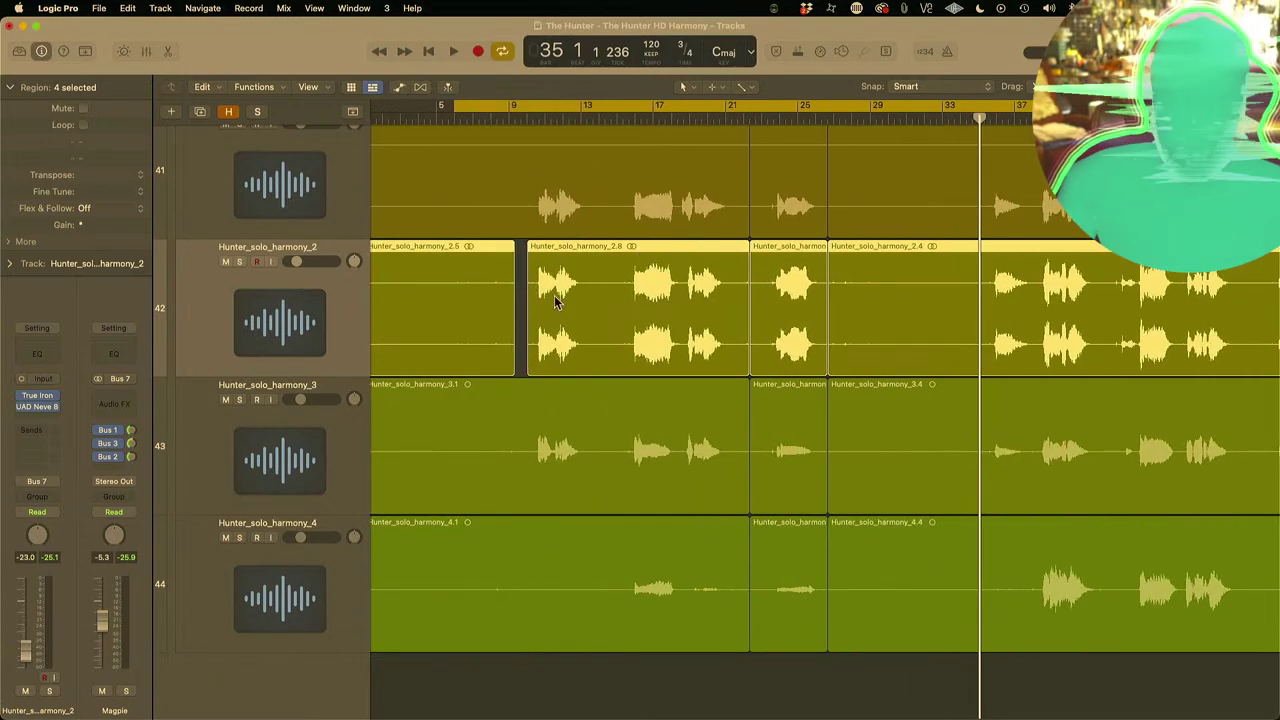
# Step: Clear the region selection and trim the start of Hunter_solo_harmony_2.8 forward to about bar 15, hiding its first phrase
pyautogui.click(518, 312)
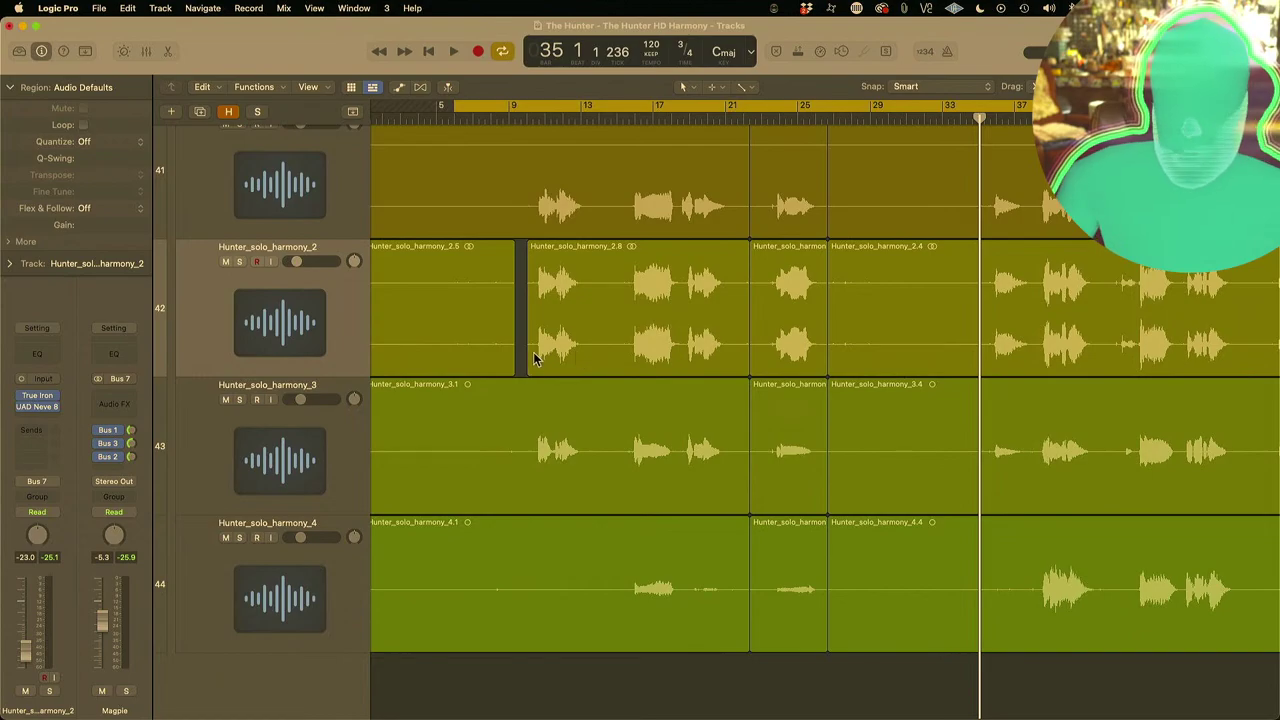
pyautogui.moveTo(531, 353); pyautogui.dragTo(632, 353)
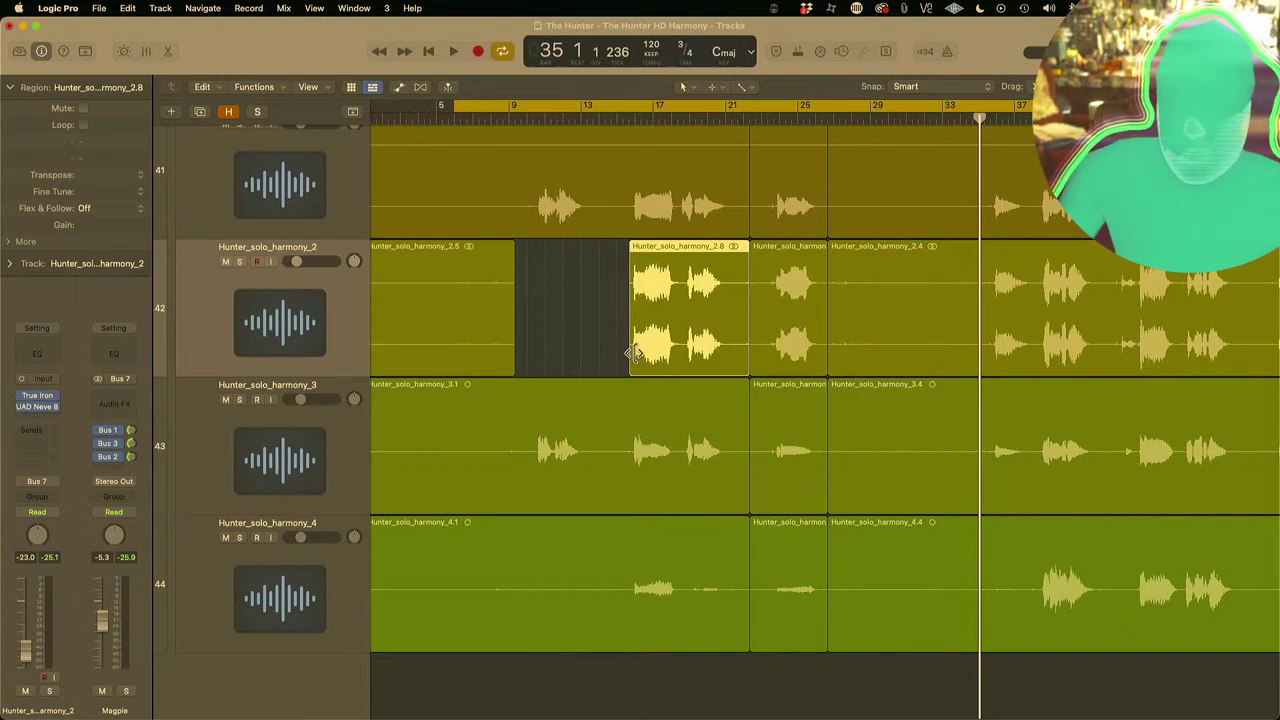
# Step: Extend the start of Hunter_solo_harmony_2.8 back to about bar 10 to restore its first phrase, and start playback
pyautogui.moveTo(634, 355); pyautogui.dragTo(532, 355)
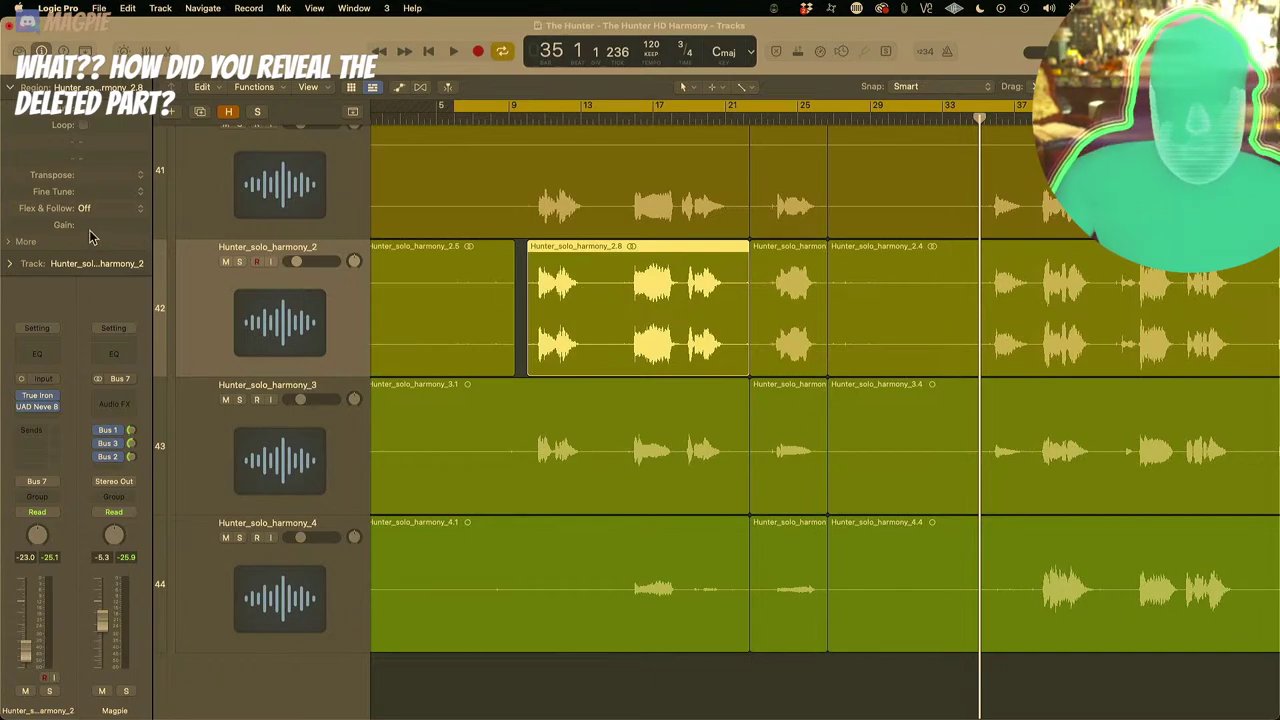
pyautogui.moveTo(88, 237)
pyautogui.mouseDown()
pyautogui.moveTo(88, 224)
pyautogui.moveTo(90, 245)
pyautogui.mouseUp()
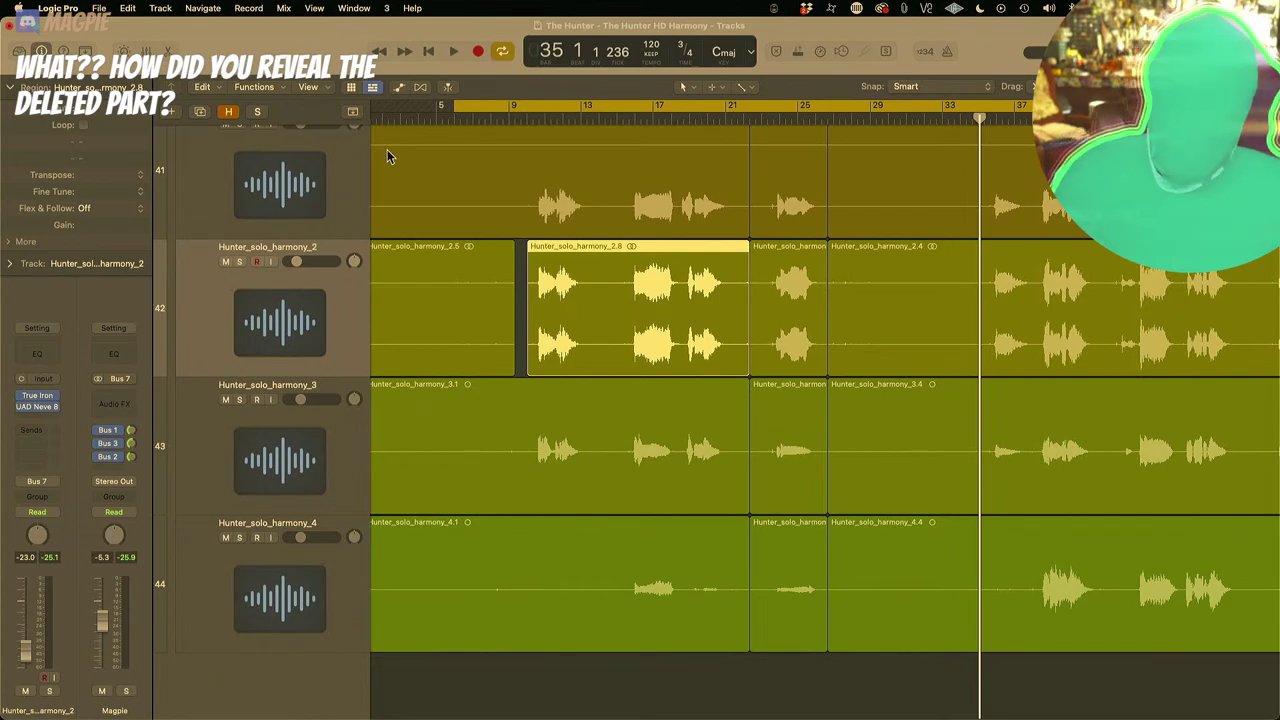
pyautogui.press('space')
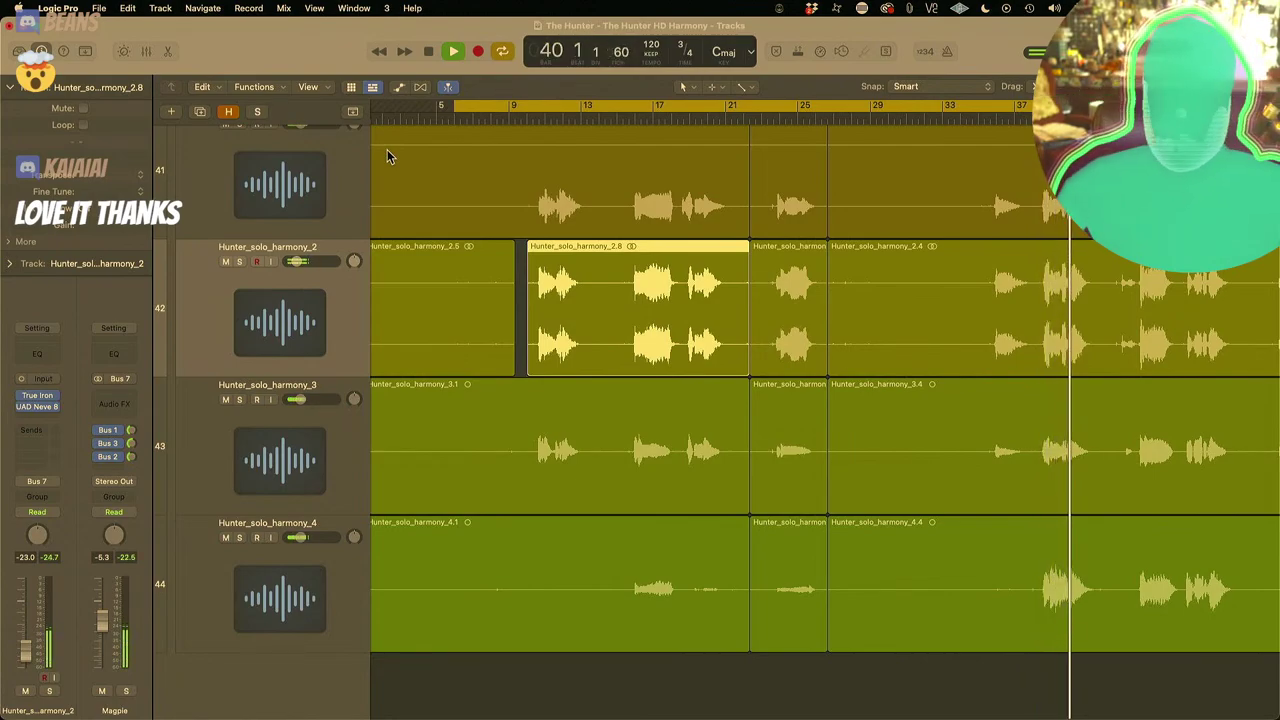
# Step: Delete the section from about bar 3 to bar 10 across all four Hunter_solo_harmony tracks
pyautogui.moveTo(526, 175); pyautogui.dragTo(408, 600)
pyautogui.press('Delete')
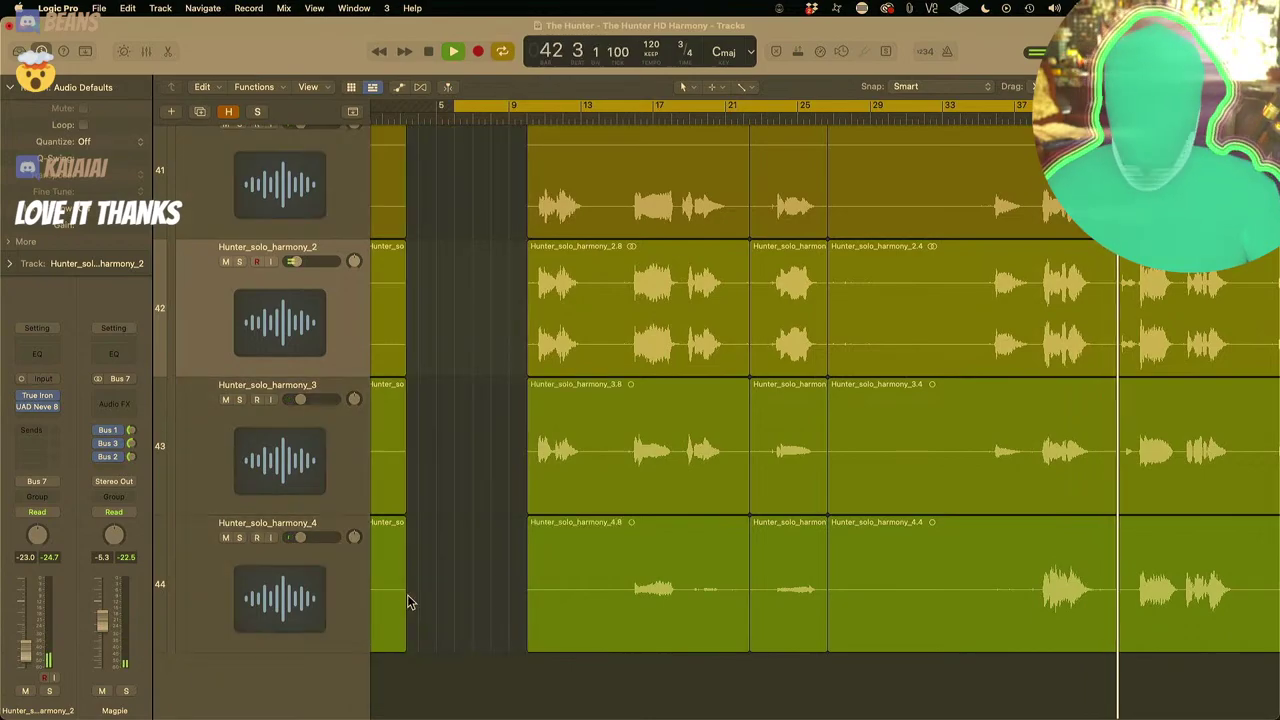
# Step: Audition the Magpie stack panned to +63, pan it to -64 instead, and stop playback
pyautogui.press('z')
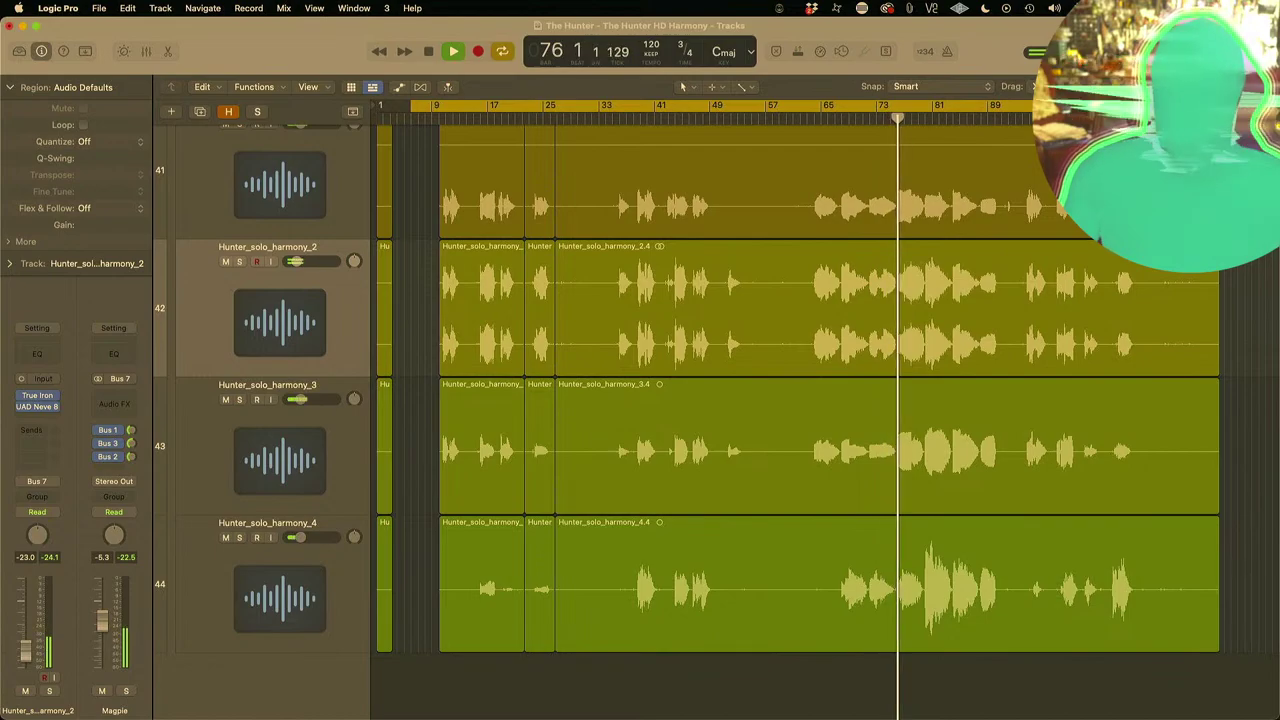
pyautogui.press('z')
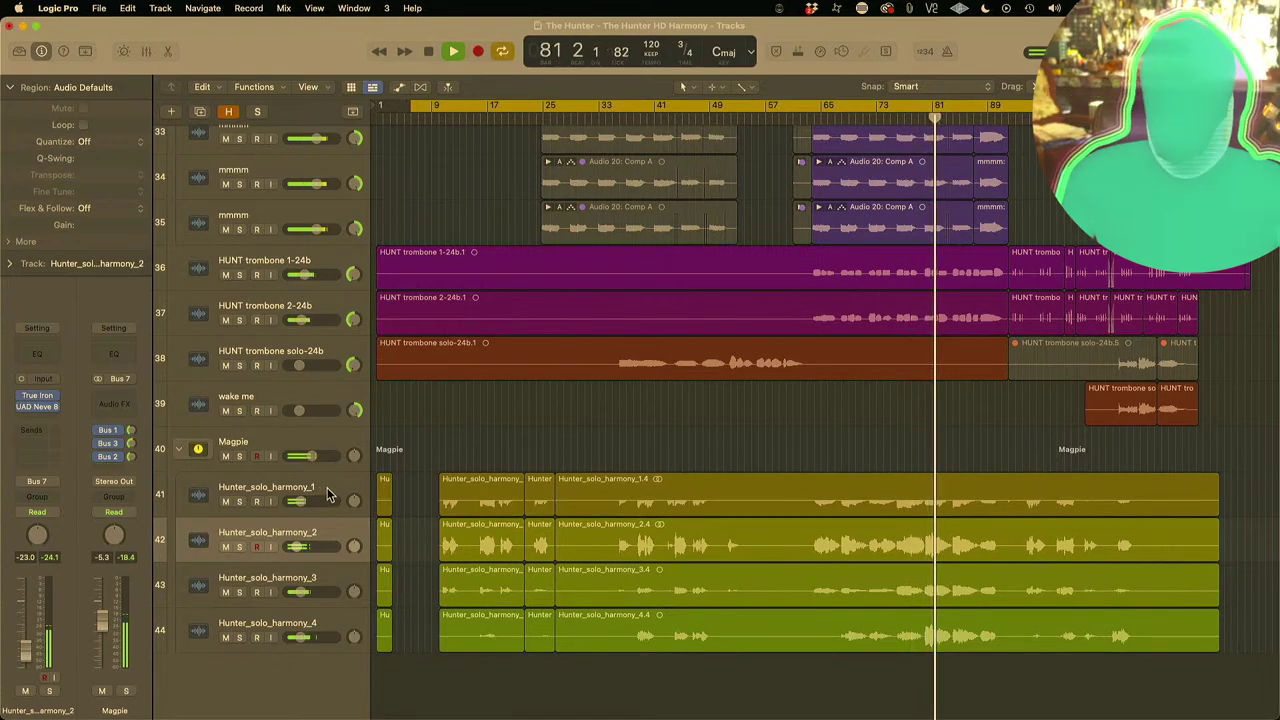
pyautogui.moveTo(352, 462); pyautogui.dragTo(352, 300)
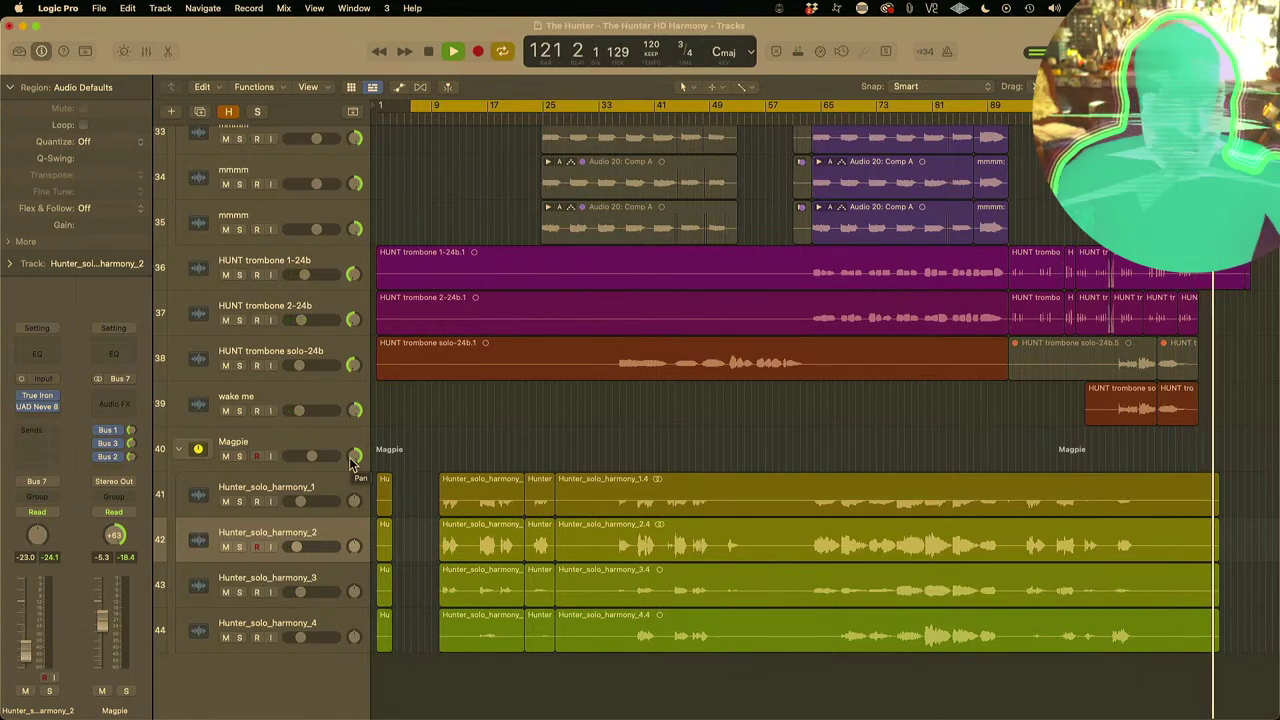
pyautogui.press('space')
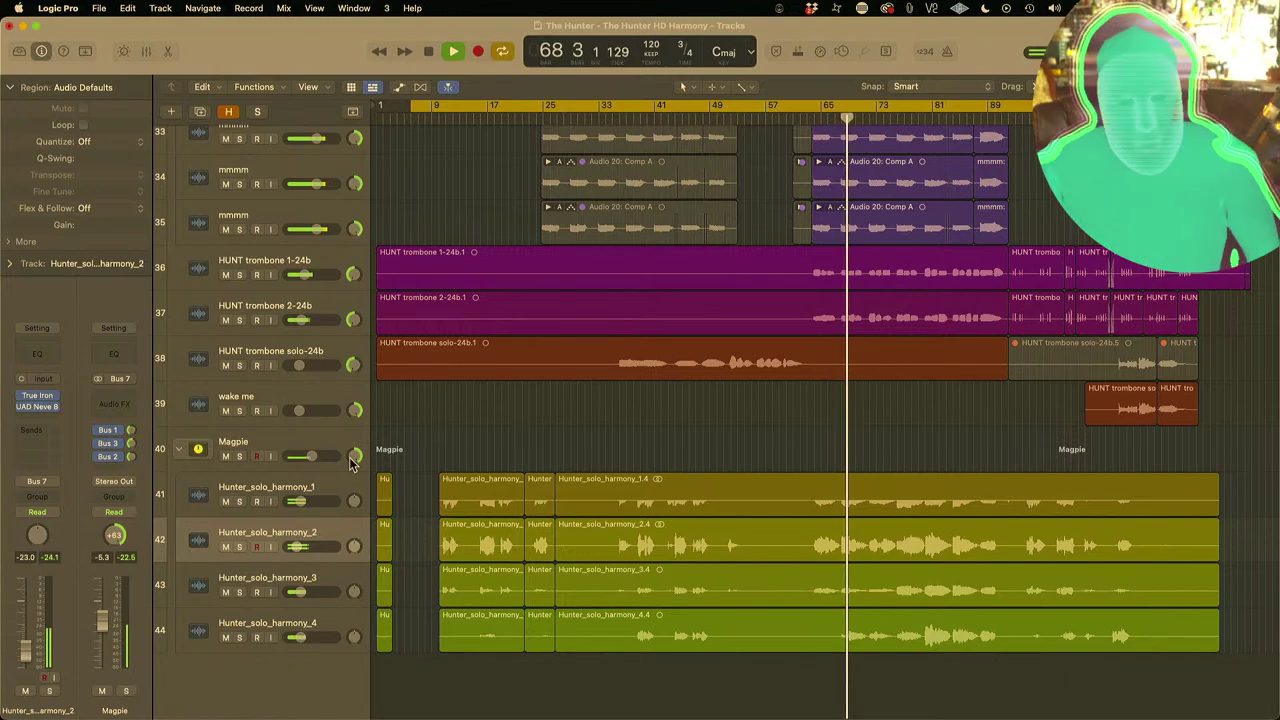
pyautogui.moveTo(330, 698)
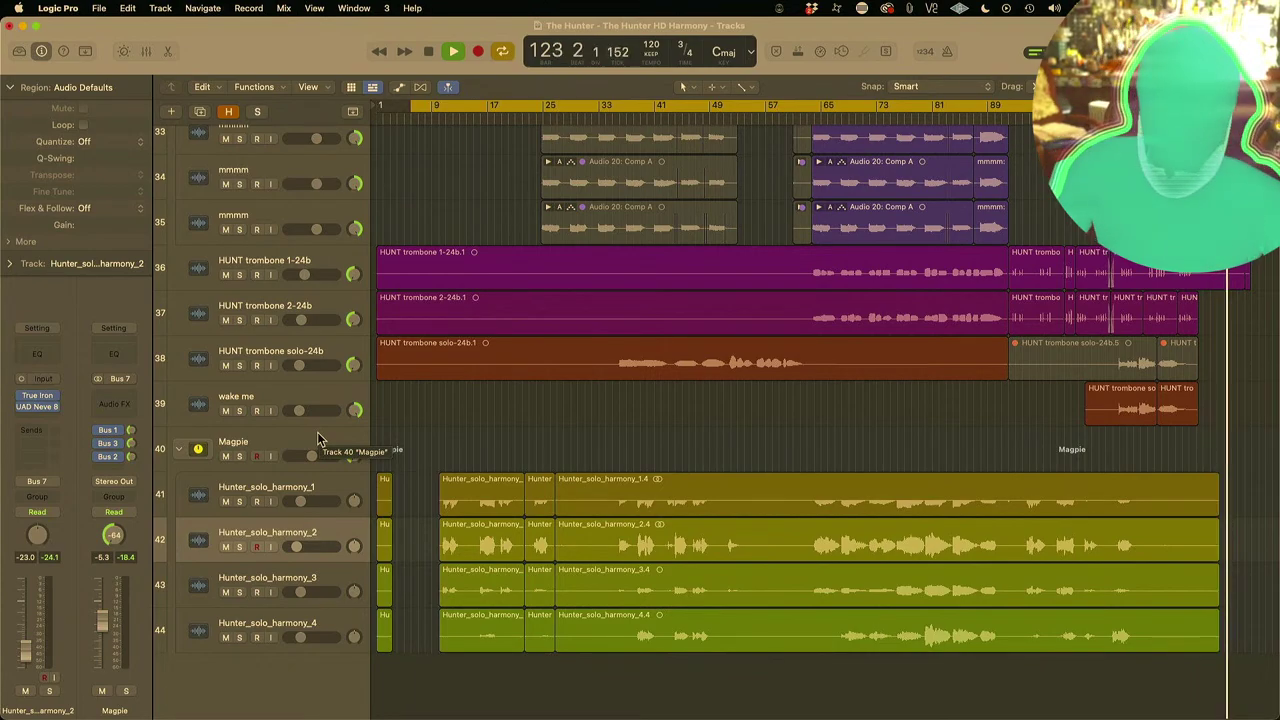
pyautogui.press('space')
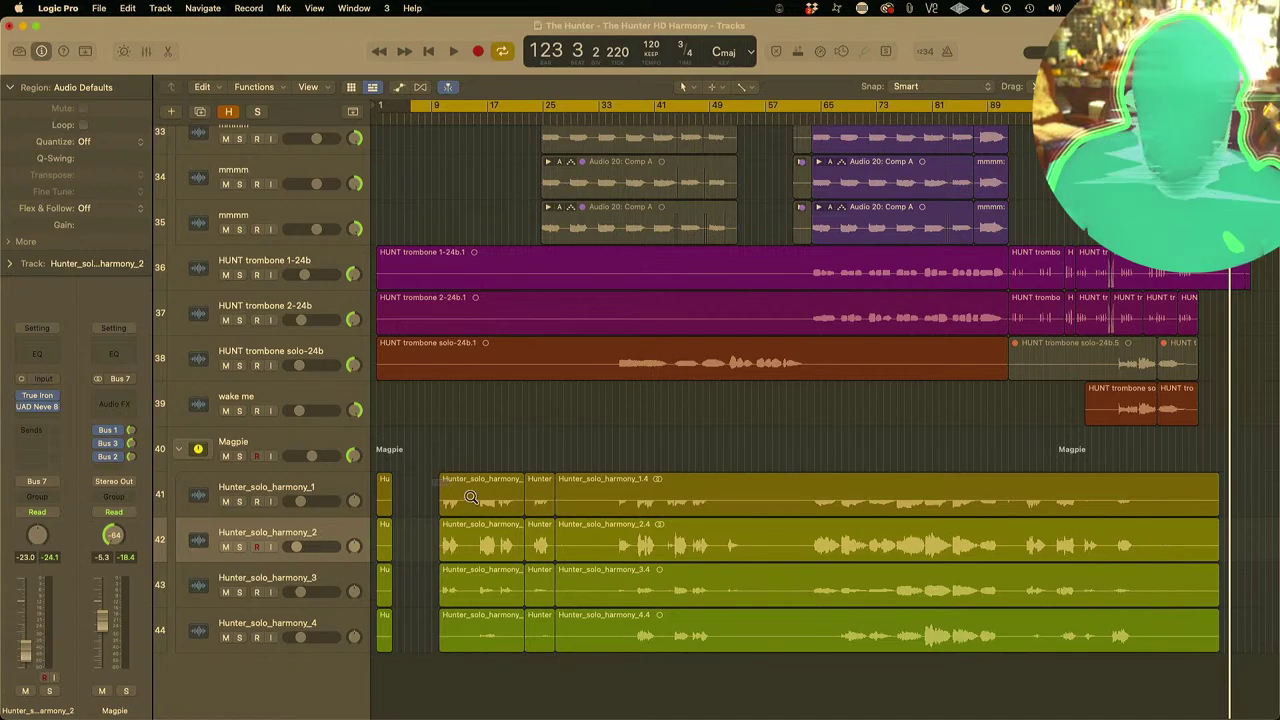
# Step: Play the song from about bar 6 while trying a lower Magpie volume, stop, and set the volume to -5.0 dB
pyautogui.moveTo(440, 486); pyautogui.dragTo(622, 658)
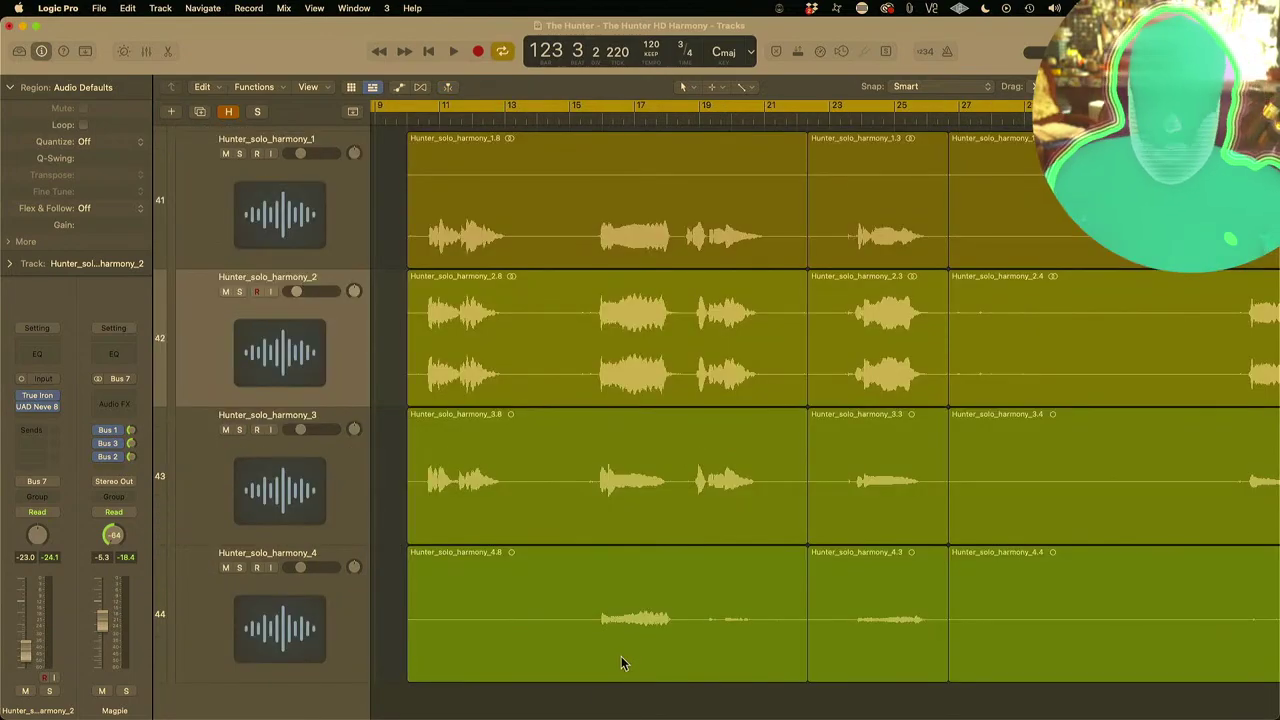
pyautogui.keyDown('ctrl'); pyautogui.keyDown('alt'); pyautogui.click(621, 656); pyautogui.keyUp('alt'); pyautogui.keyUp('ctrl')
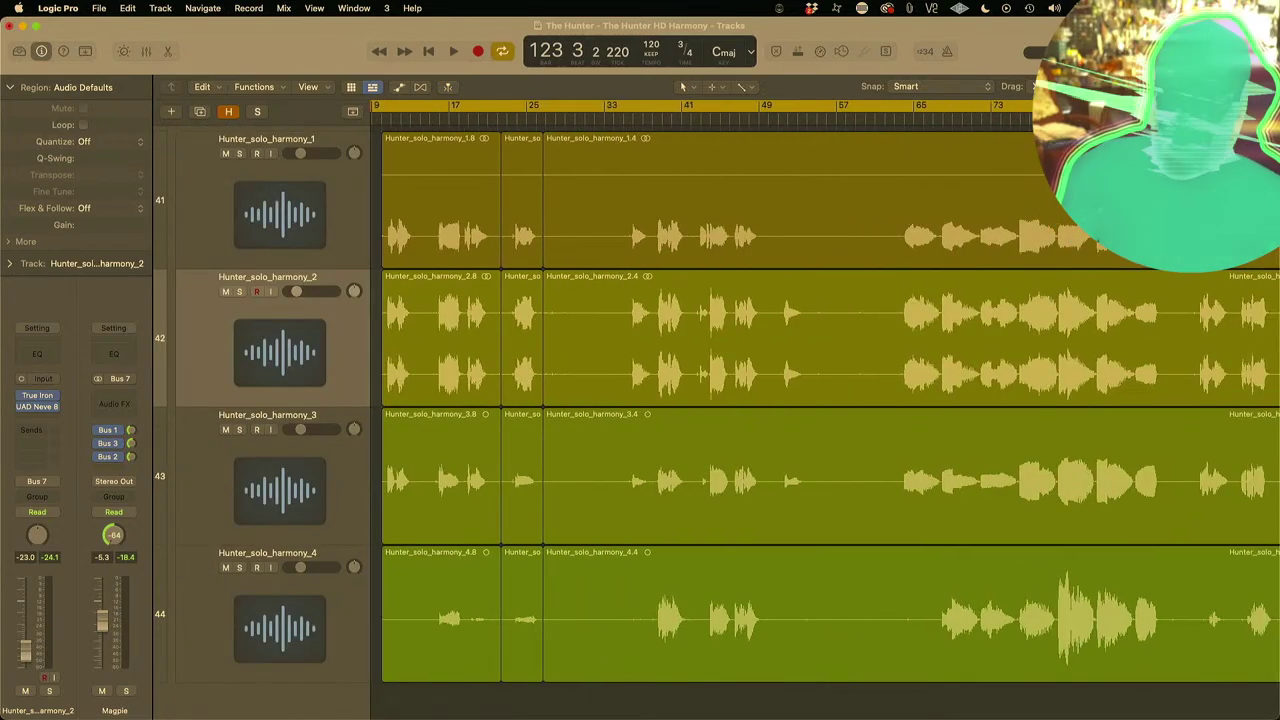
pyautogui.press('super+Up')
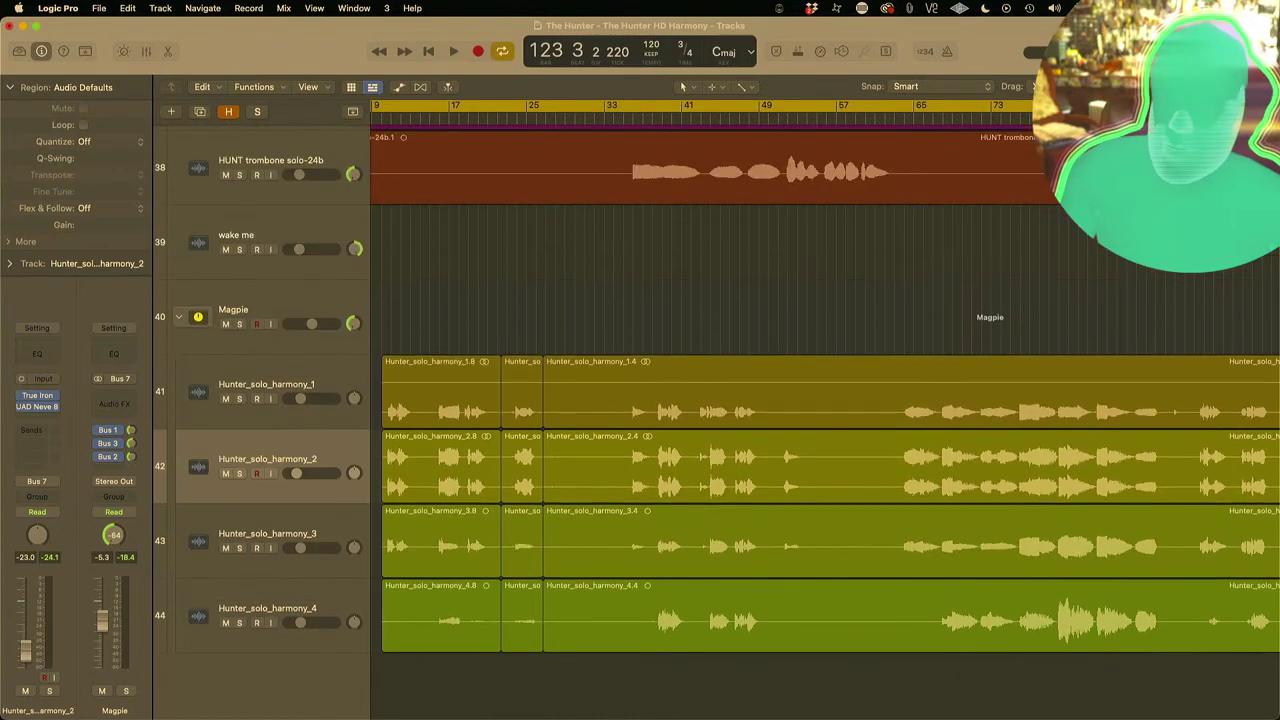
pyautogui.press('space')
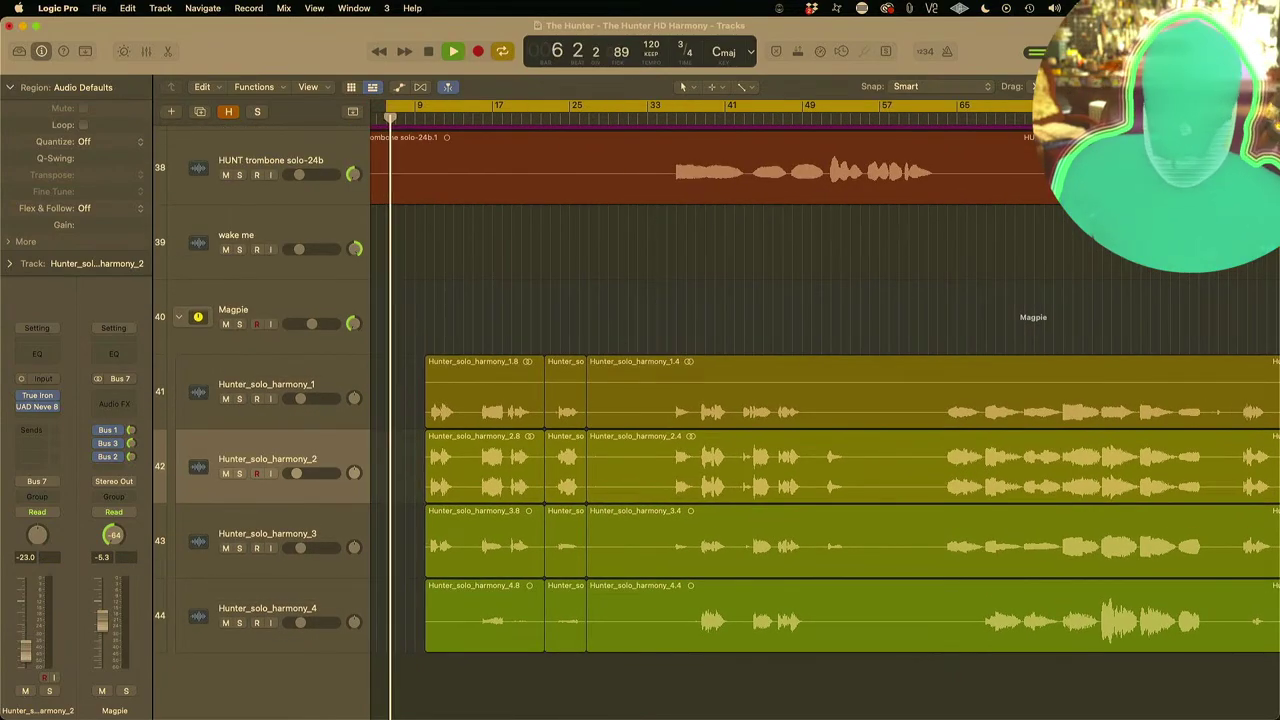
pyautogui.moveTo(311, 323); pyautogui.dragTo(295, 330)
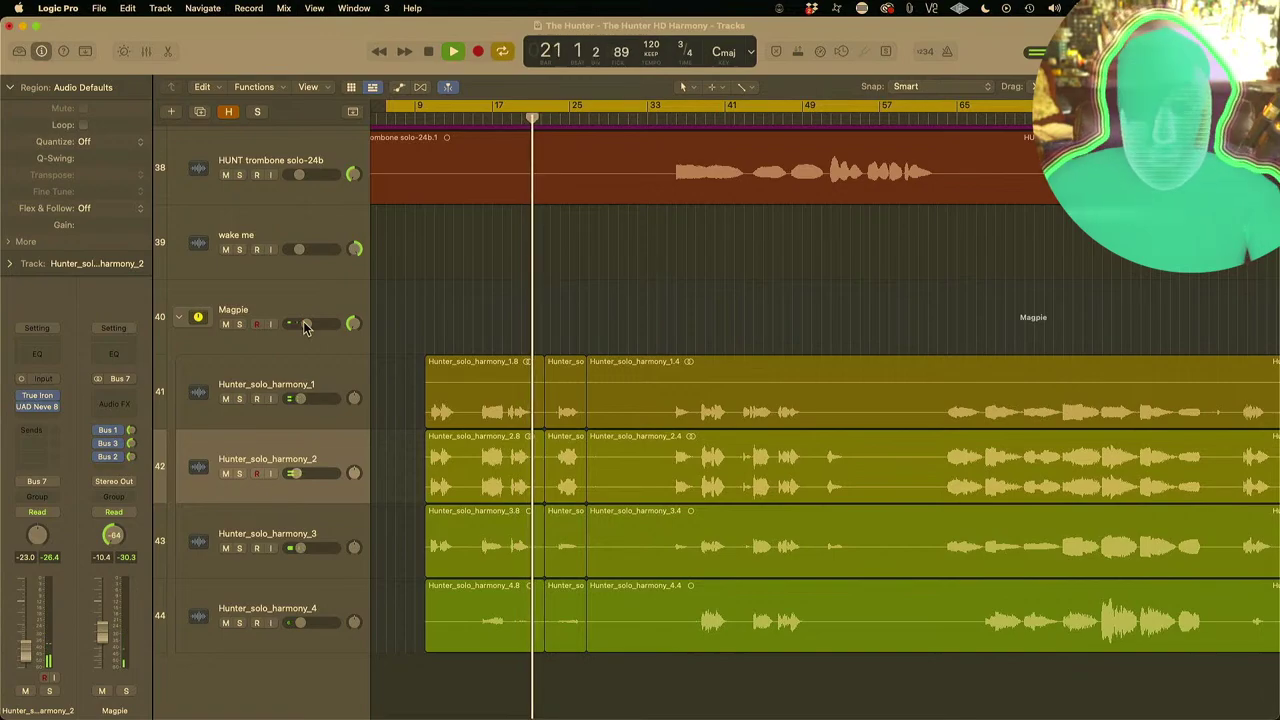
pyautogui.press('space')
pyautogui.click(305, 324)
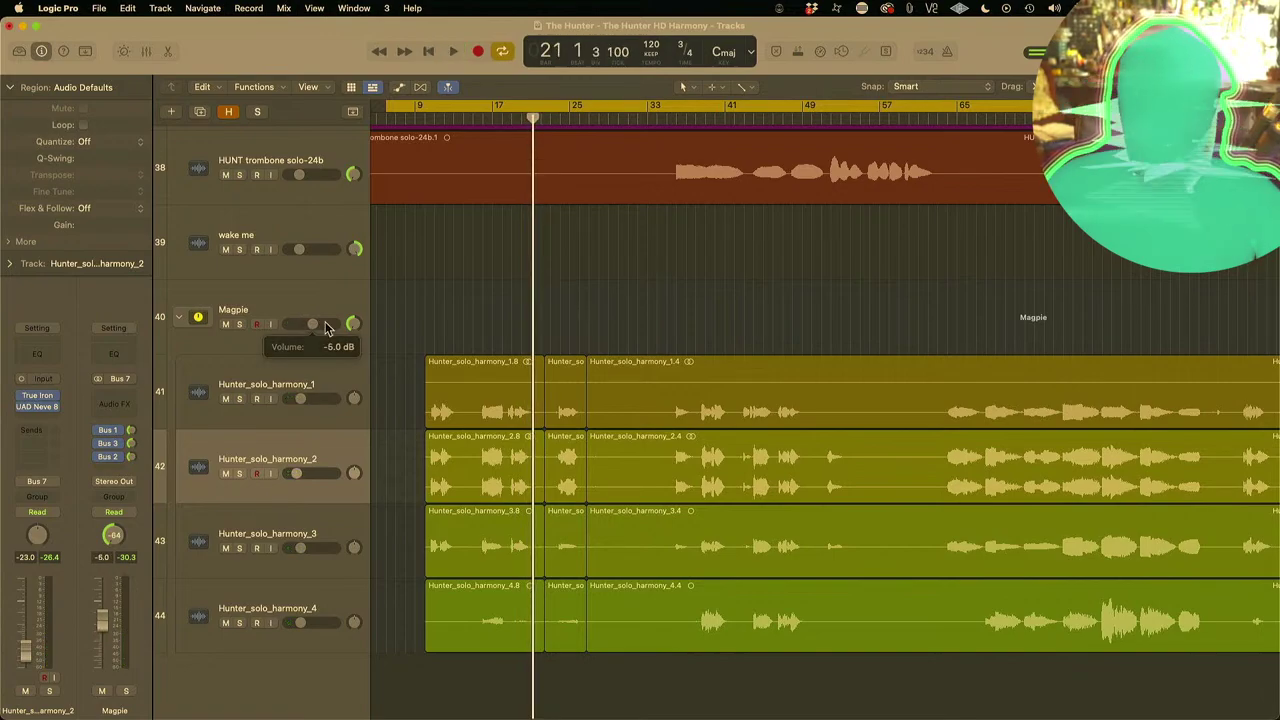
# Step: Play the song again, jump to about bar 31, and lower the Magpie stack's volume to -6.8 dB
pyautogui.press('space')
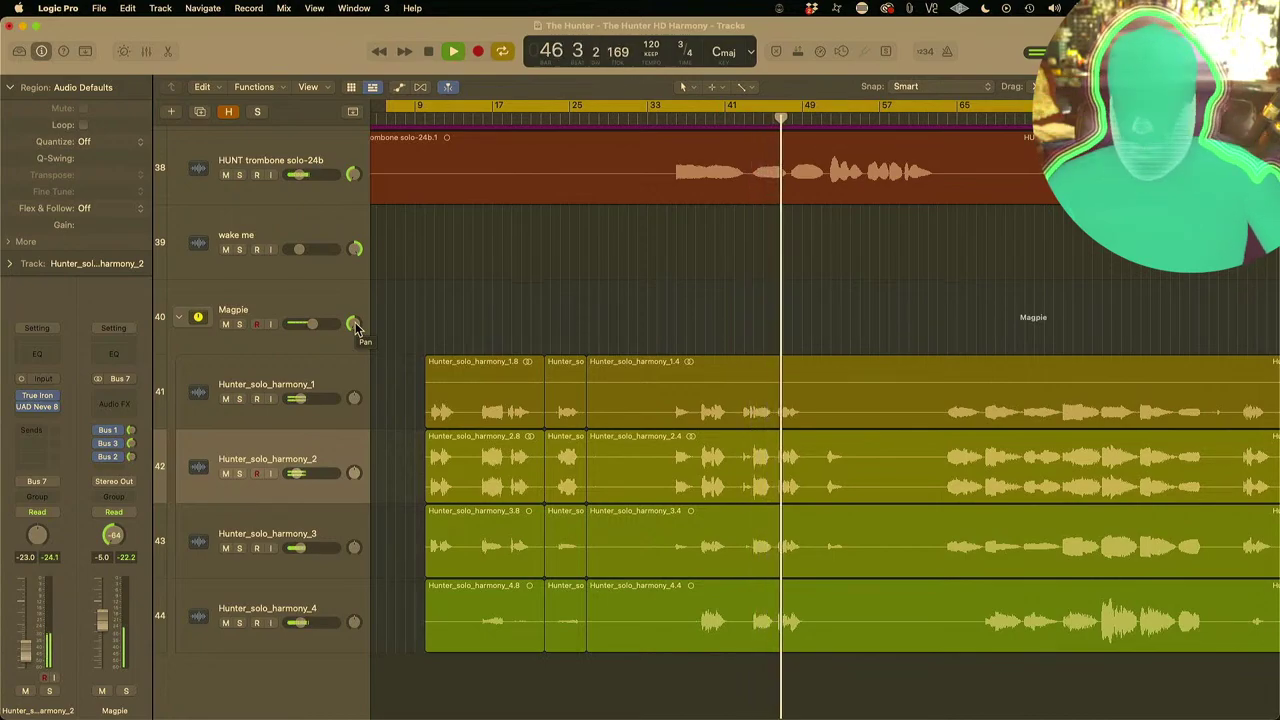
pyautogui.click(631, 124)
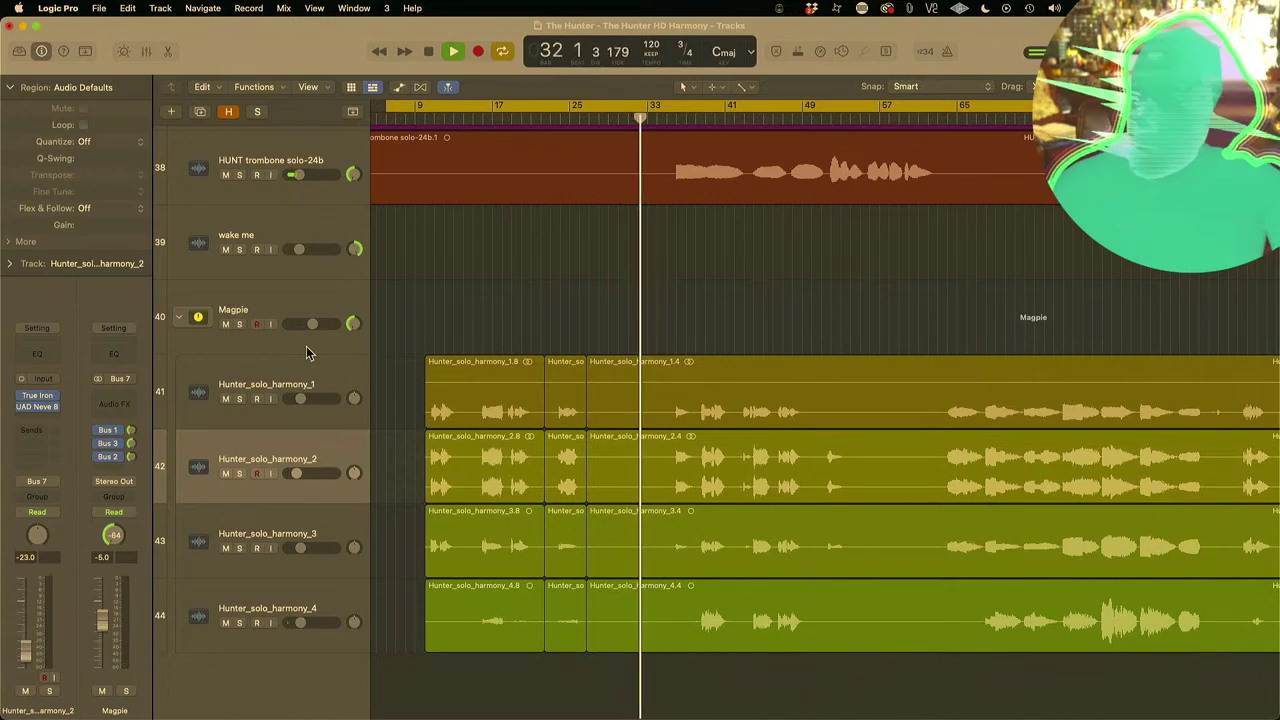
pyautogui.moveTo(309, 331); pyautogui.dragTo(299, 328)
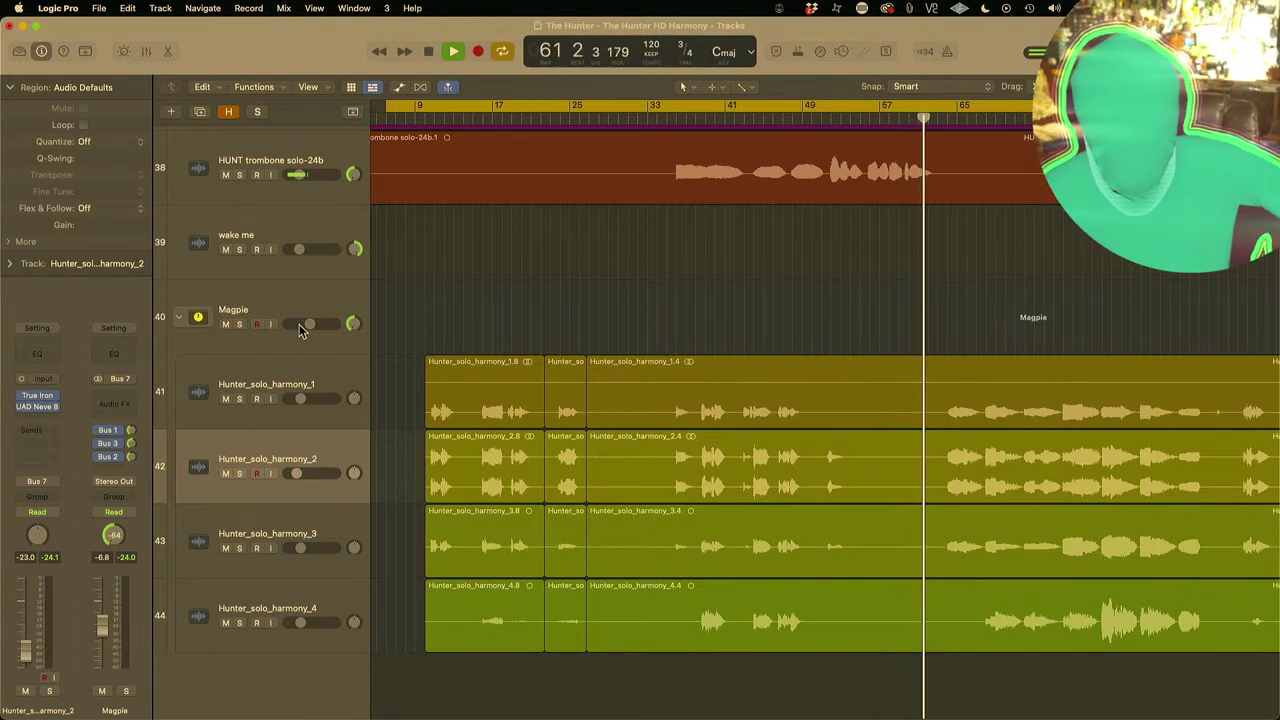
# Step: Show the mixer, look through its channel strips, and briefly view the UAD Studer A800 plug-in on the Stereo Out
pyautogui.press('z')
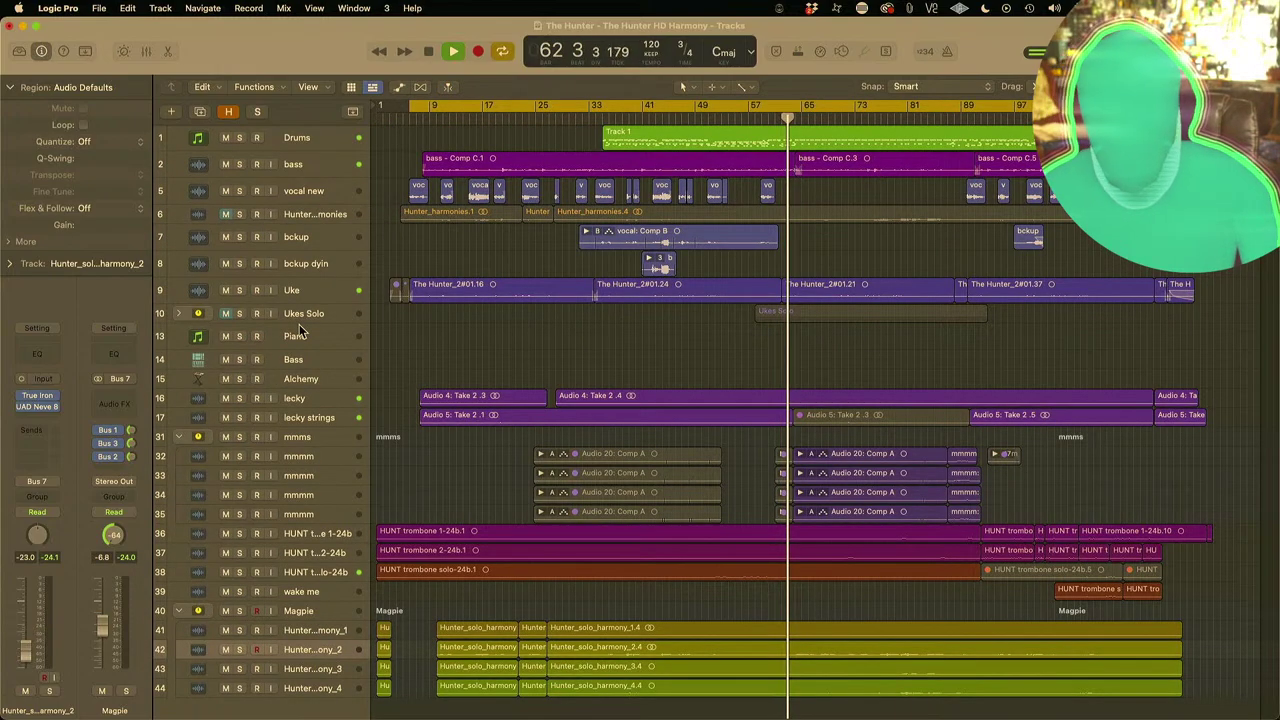
pyautogui.press('x')
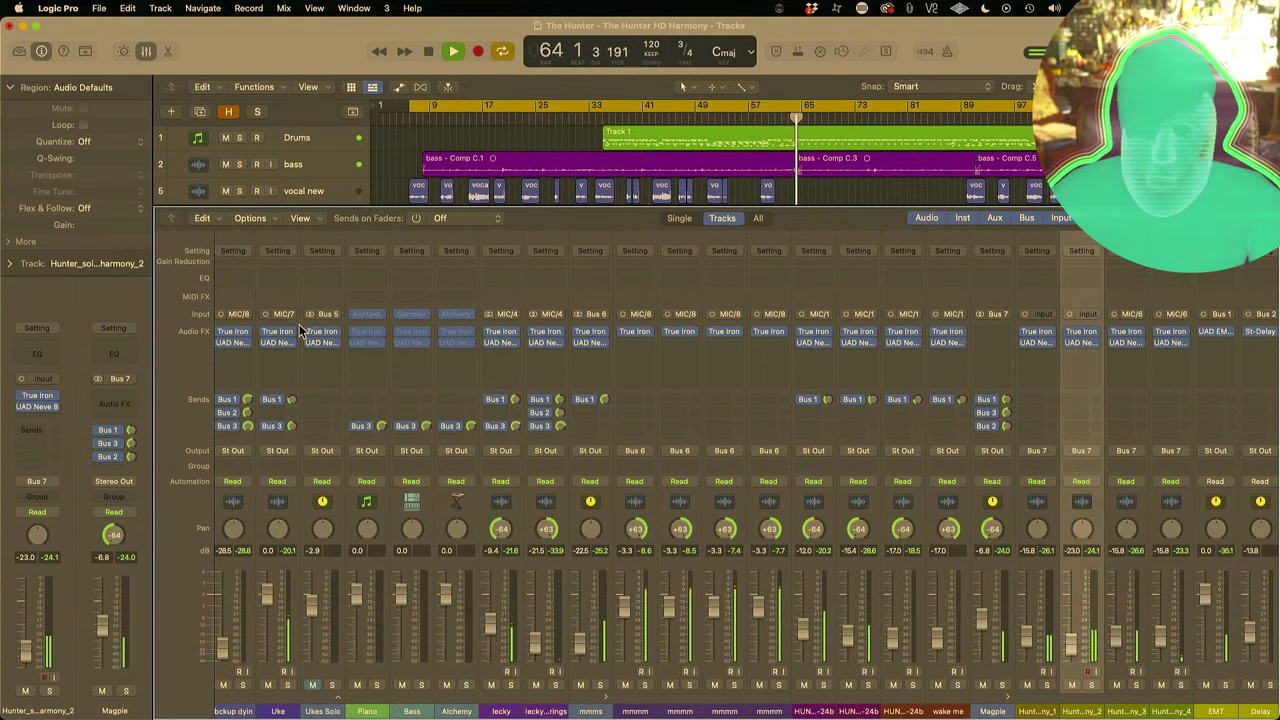
pyautogui.hscroll(-3, 299, 324)
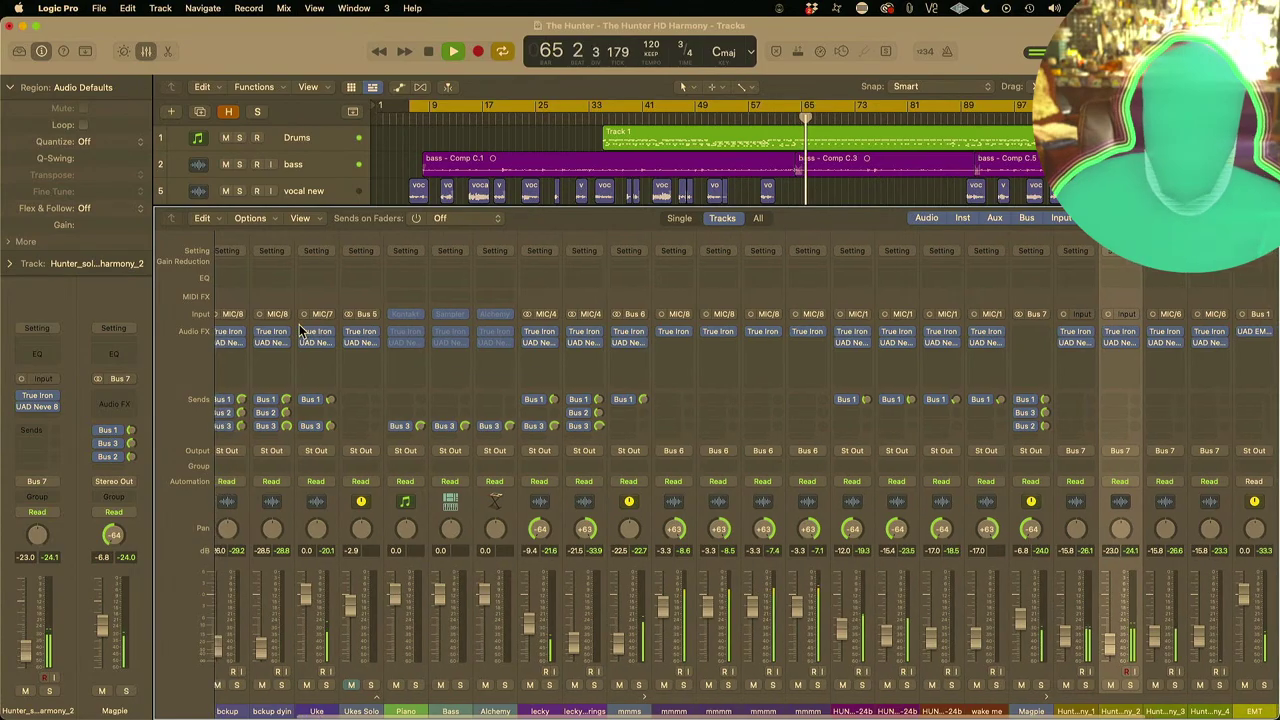
pyautogui.hscroll(-2, 299, 330)
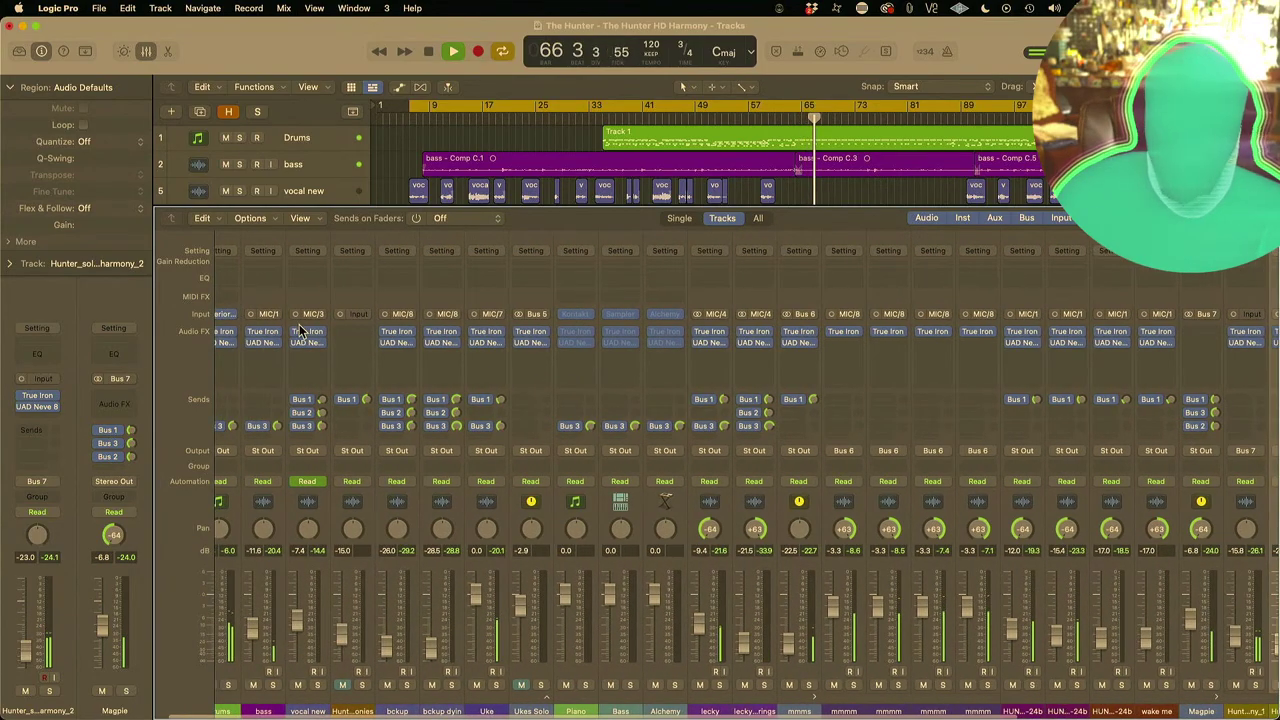
pyautogui.hscroll(3, 299, 324)
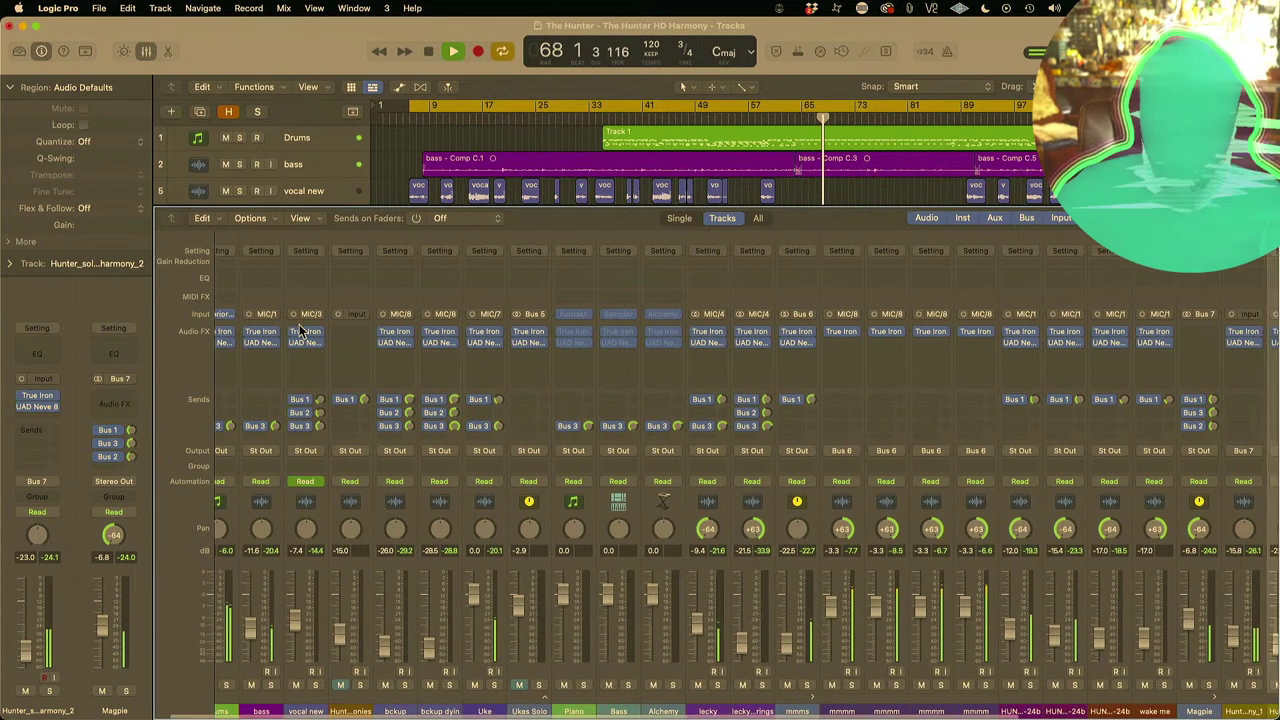
pyautogui.hscroll(5, 299, 327)
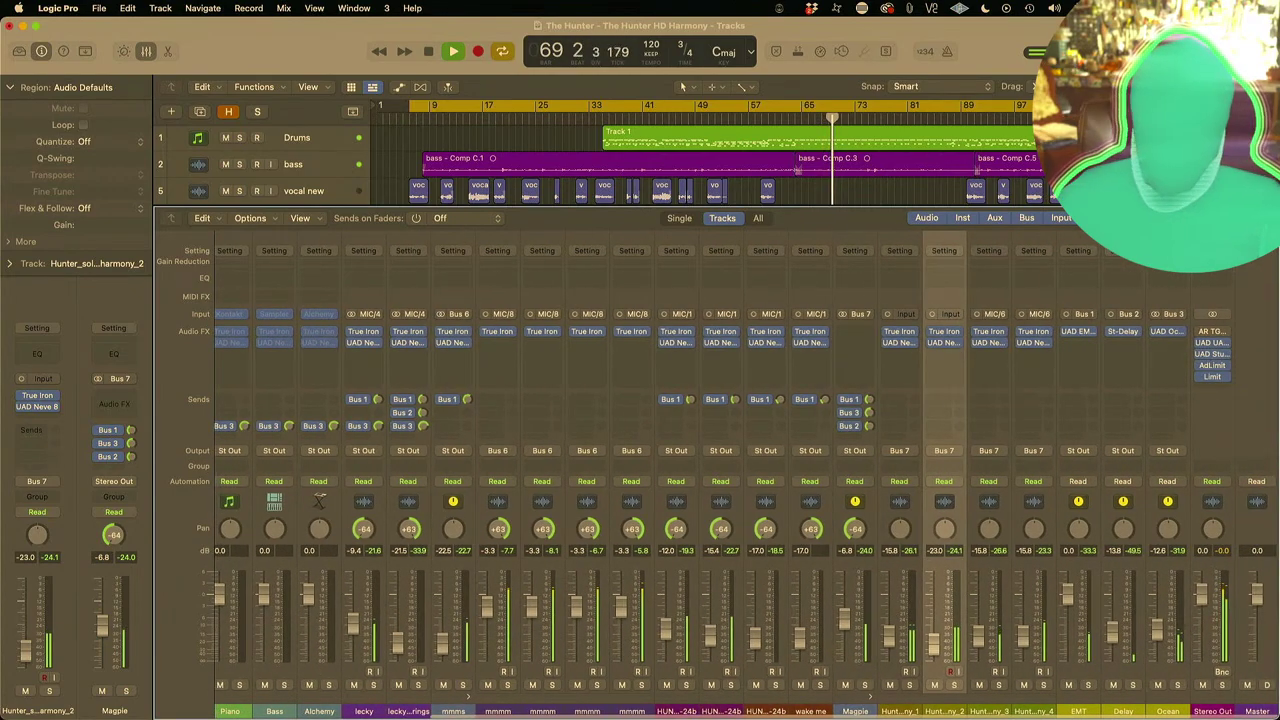
pyautogui.click(1213, 364)
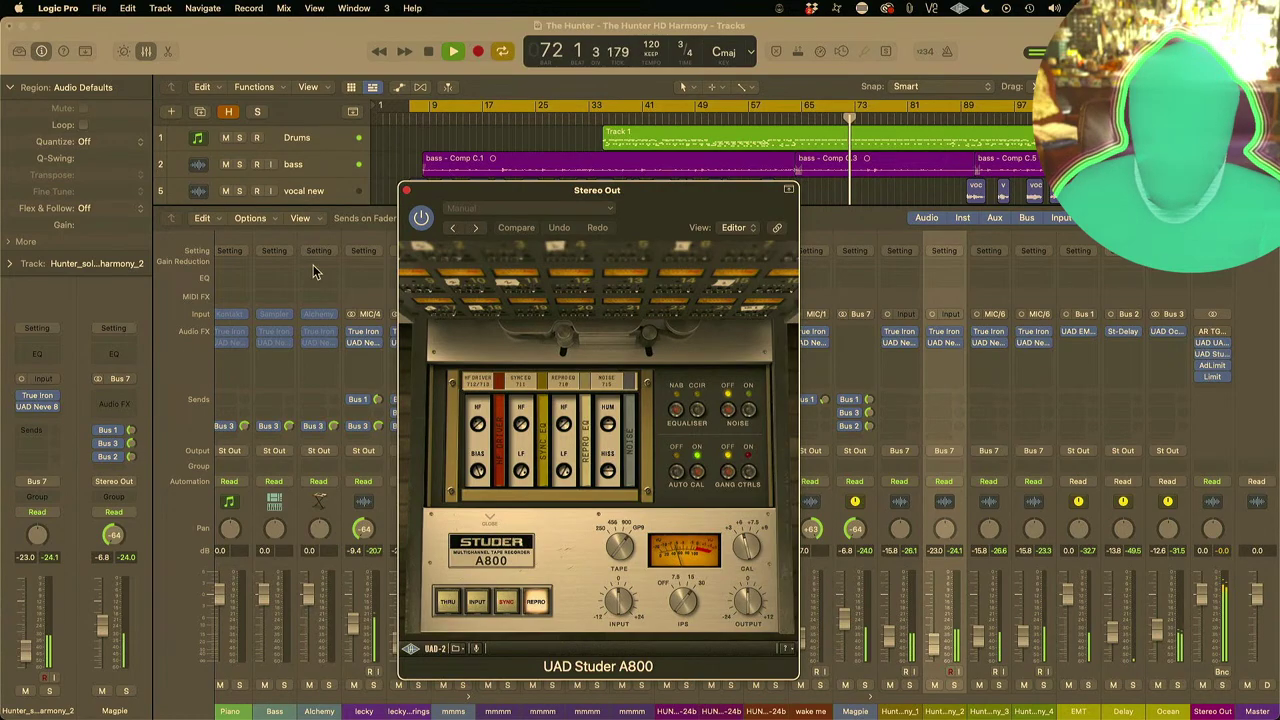
pyautogui.click(407, 189)
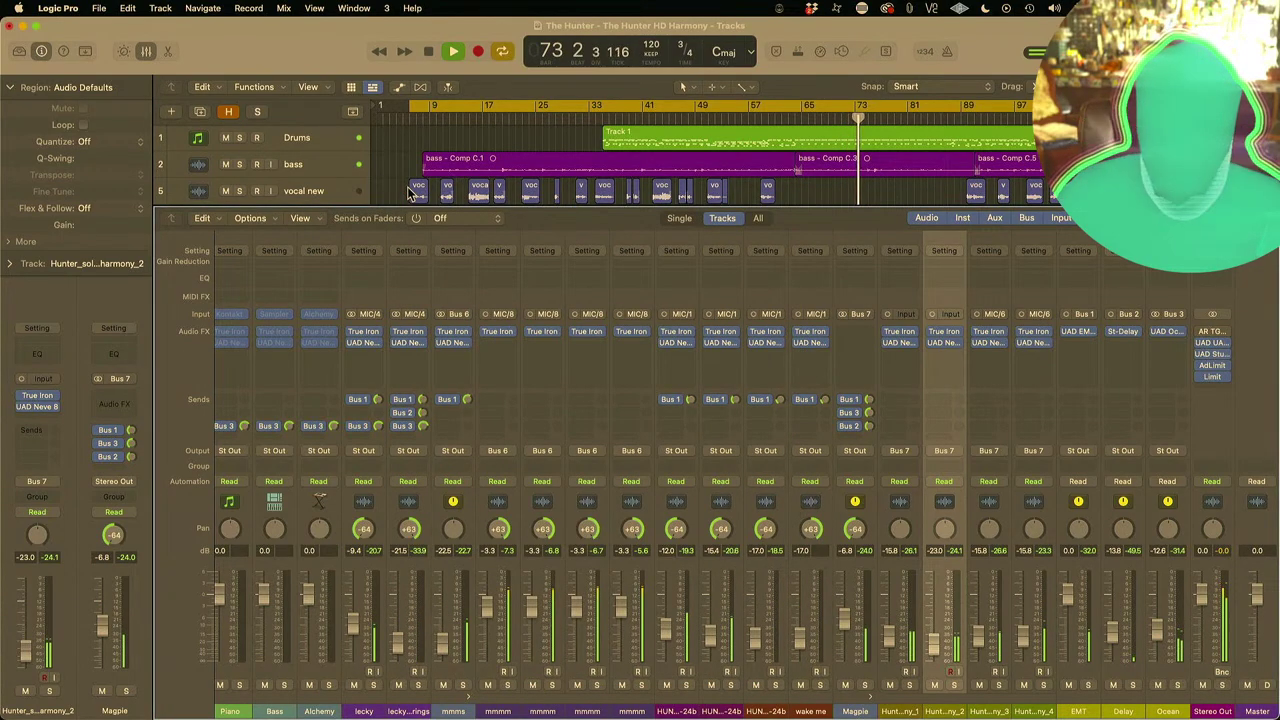
# Step: Insert the UAD Antares Auto-Tune Realtime plug-in in the next free effect slot of the vocal new track
pyautogui.hscroll(-5, 508, 369)
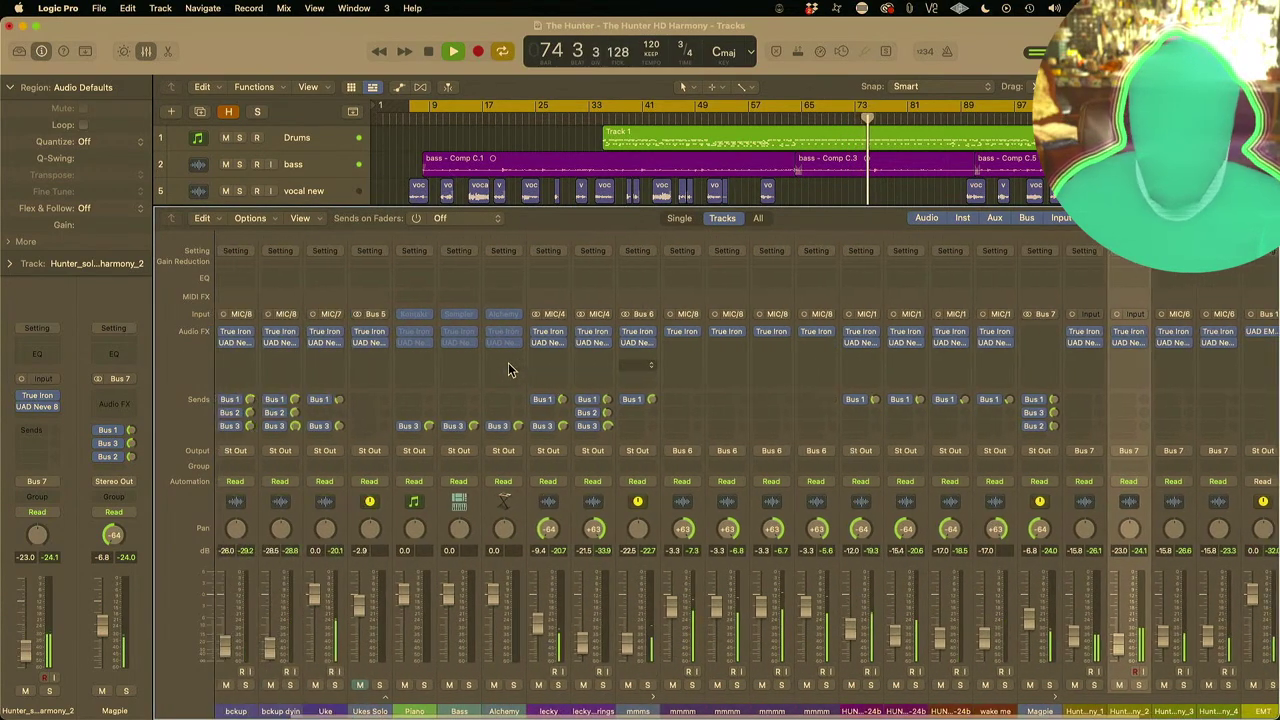
pyautogui.hscroll(-2, 508, 369)
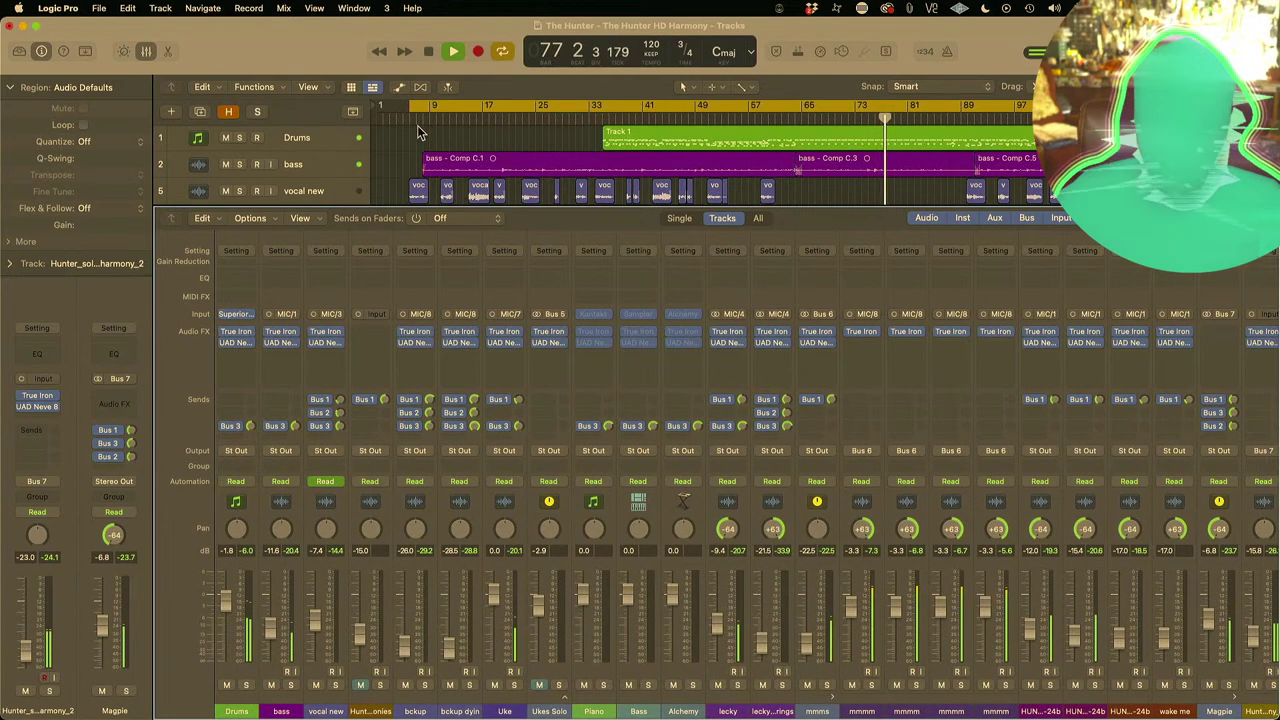
pyautogui.click(298, 192)
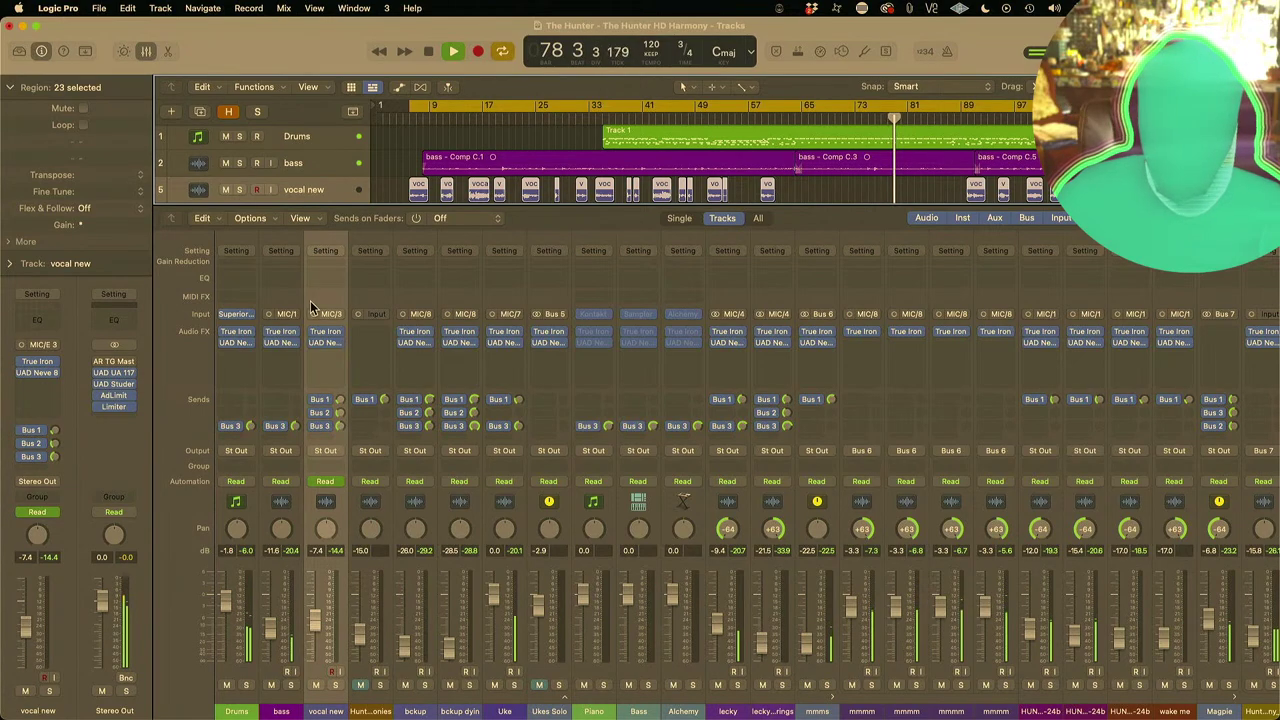
pyautogui.click(335, 356)
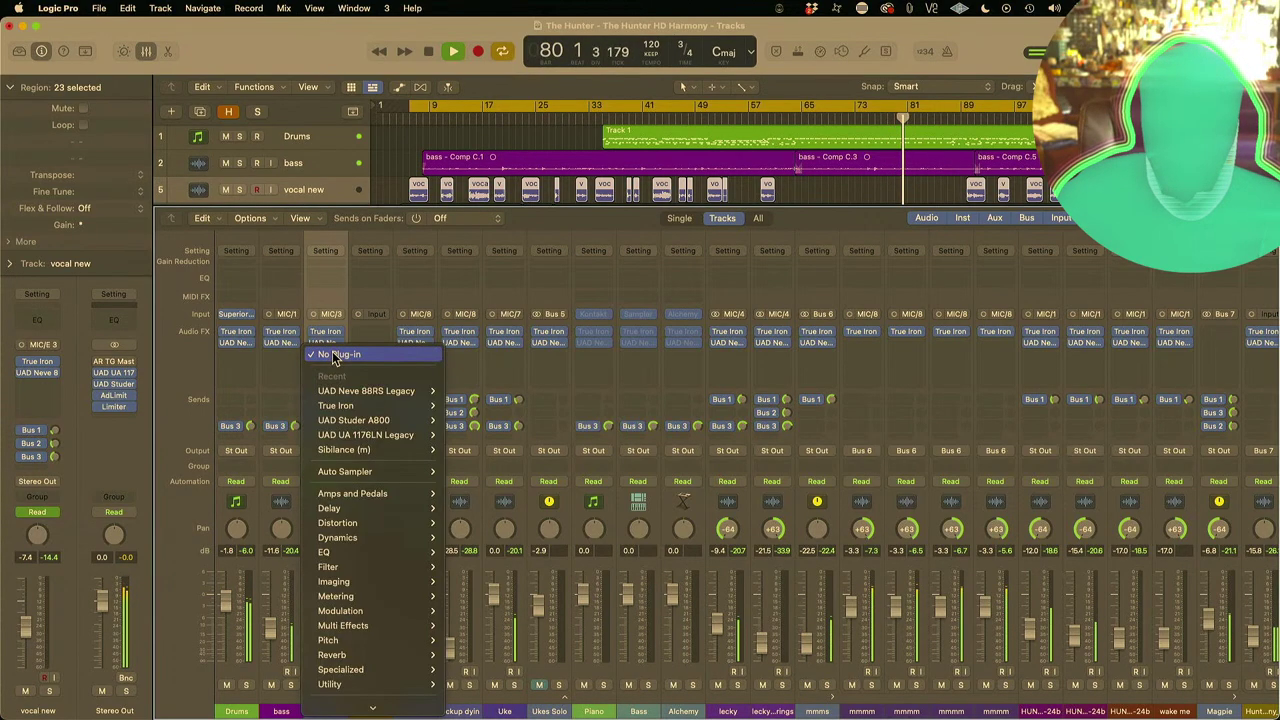
pyautogui.moveTo(372, 708)
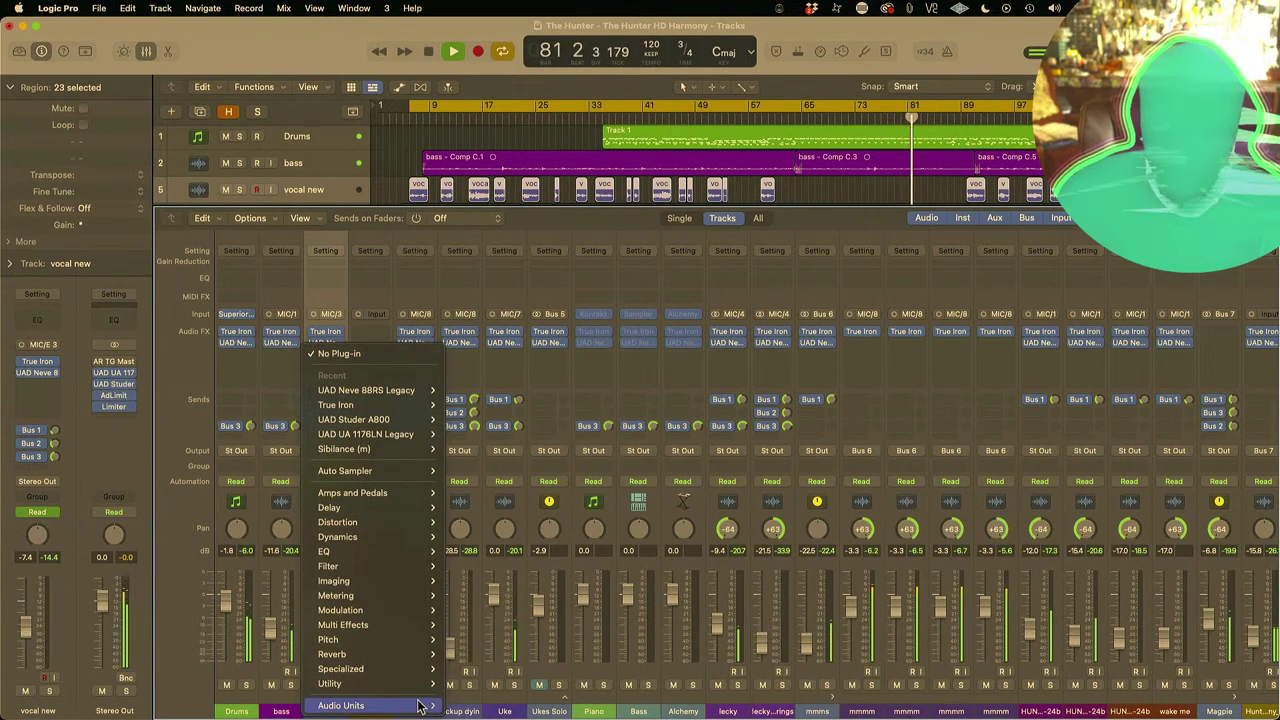
pyautogui.moveTo(422, 705)
pyautogui.moveTo(495, 679)
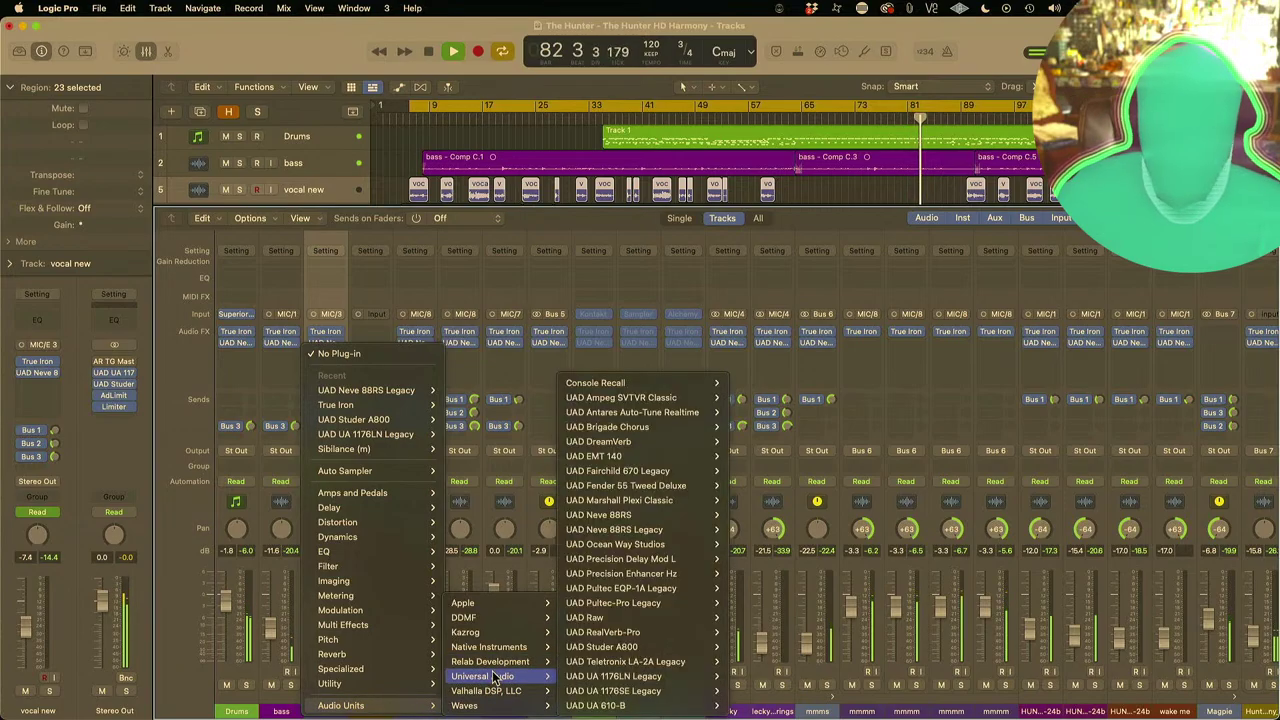
pyautogui.click(628, 412)
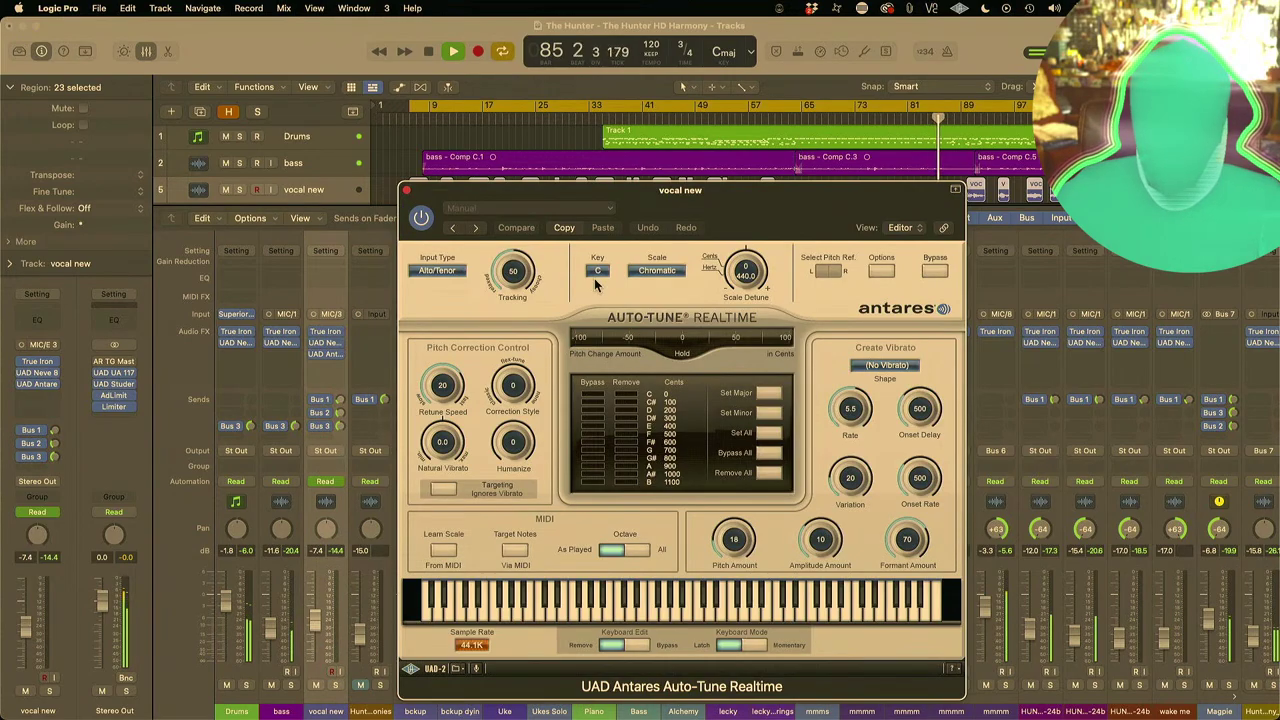
# Step: Set the Auto-Tune key to D and the scale to Major for the vocal new track
pyautogui.click(598, 272)
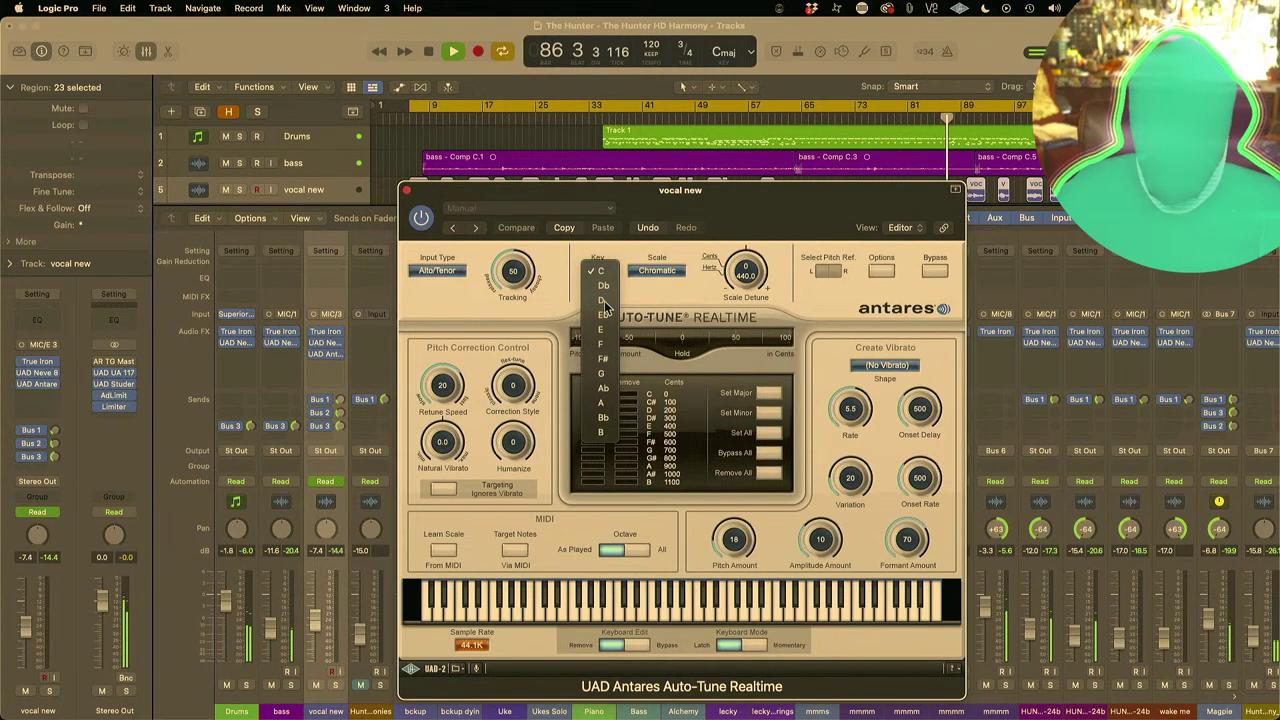
pyautogui.click(602, 301)
pyautogui.click(668, 273)
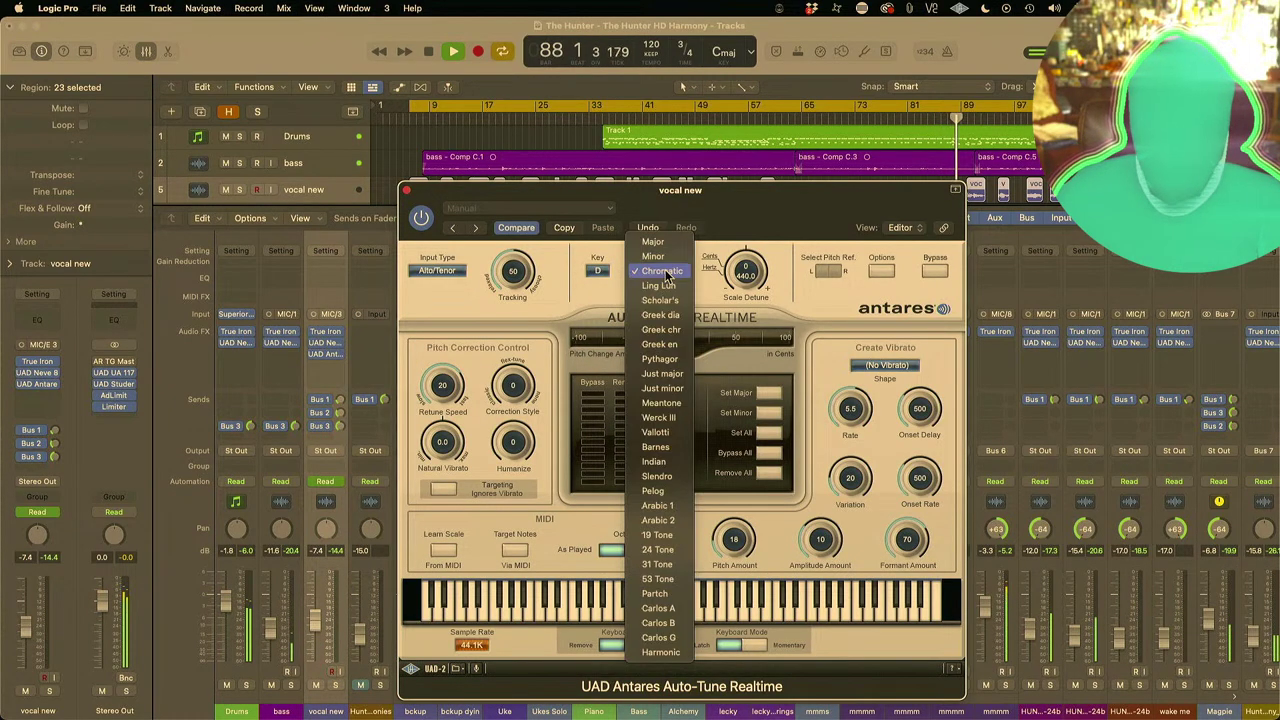
pyautogui.click(665, 244)
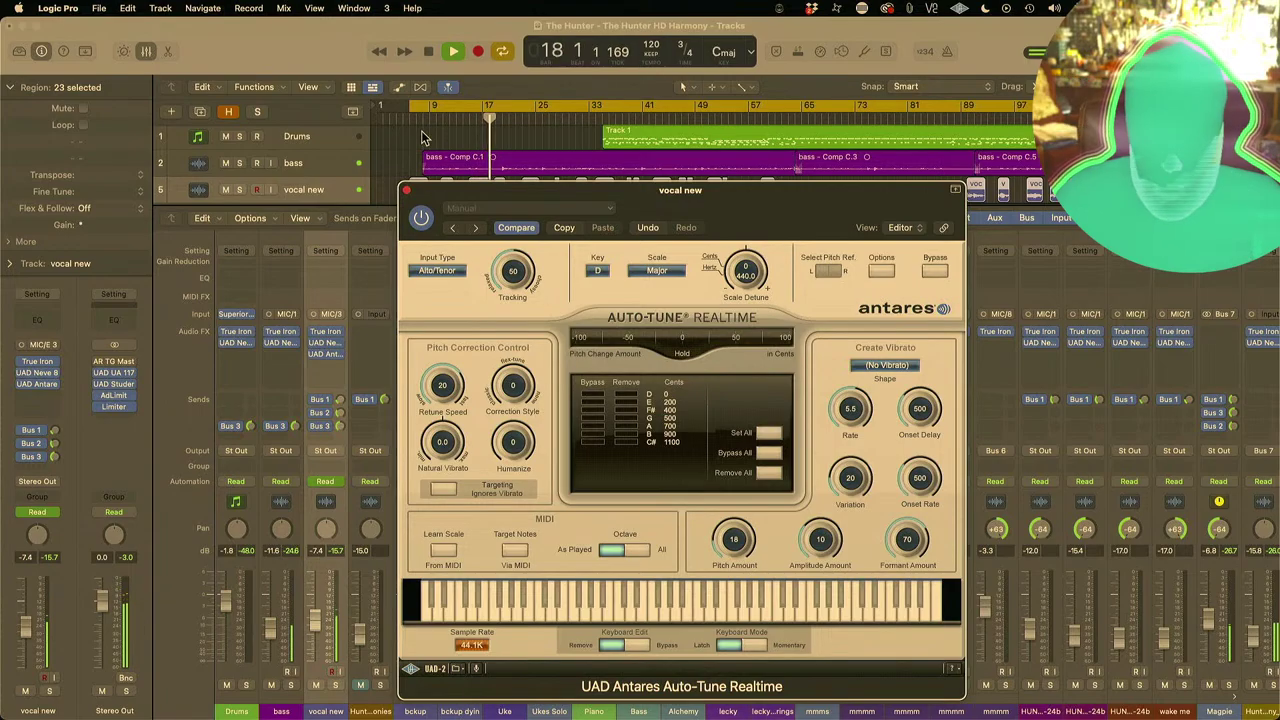
# Step: Replay the vocal from about bar 13 while setting Auto-Tune's Retune Speed to 20 and Humanize to 38
pyautogui.click(472, 116)
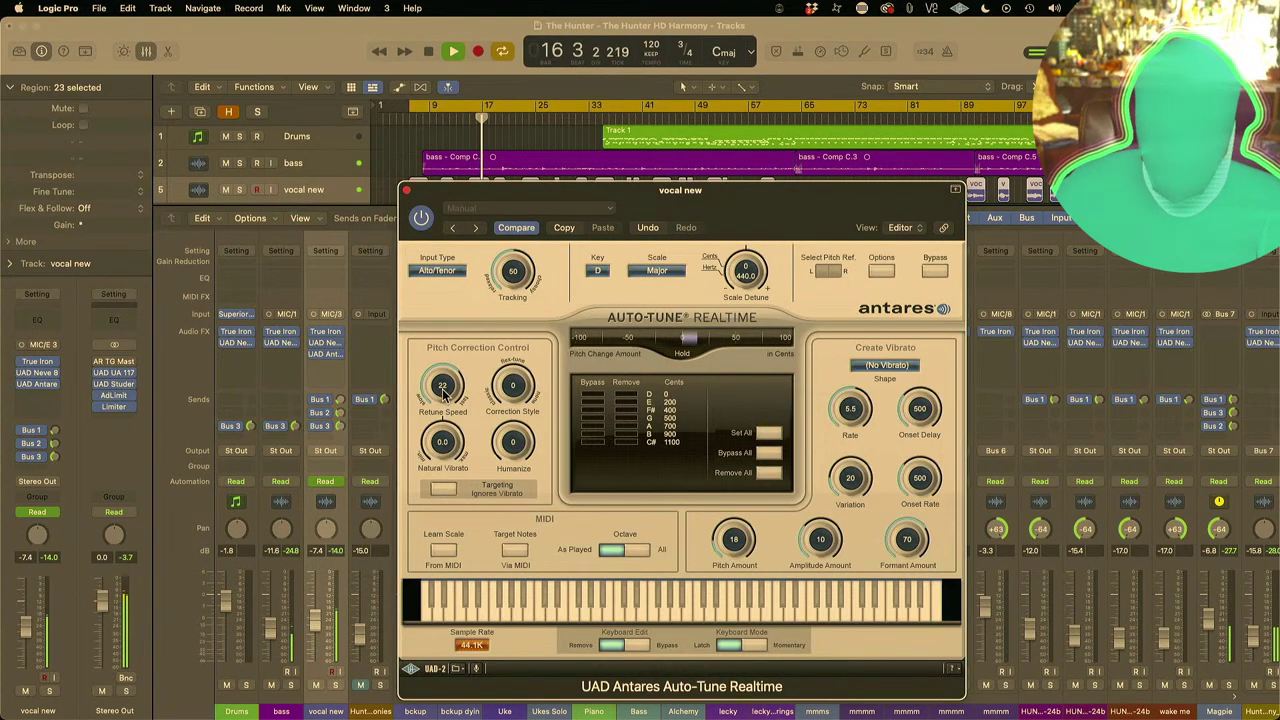
pyautogui.moveTo(442, 388); pyautogui.dragTo(442, 394)
pyautogui.click(459, 122)
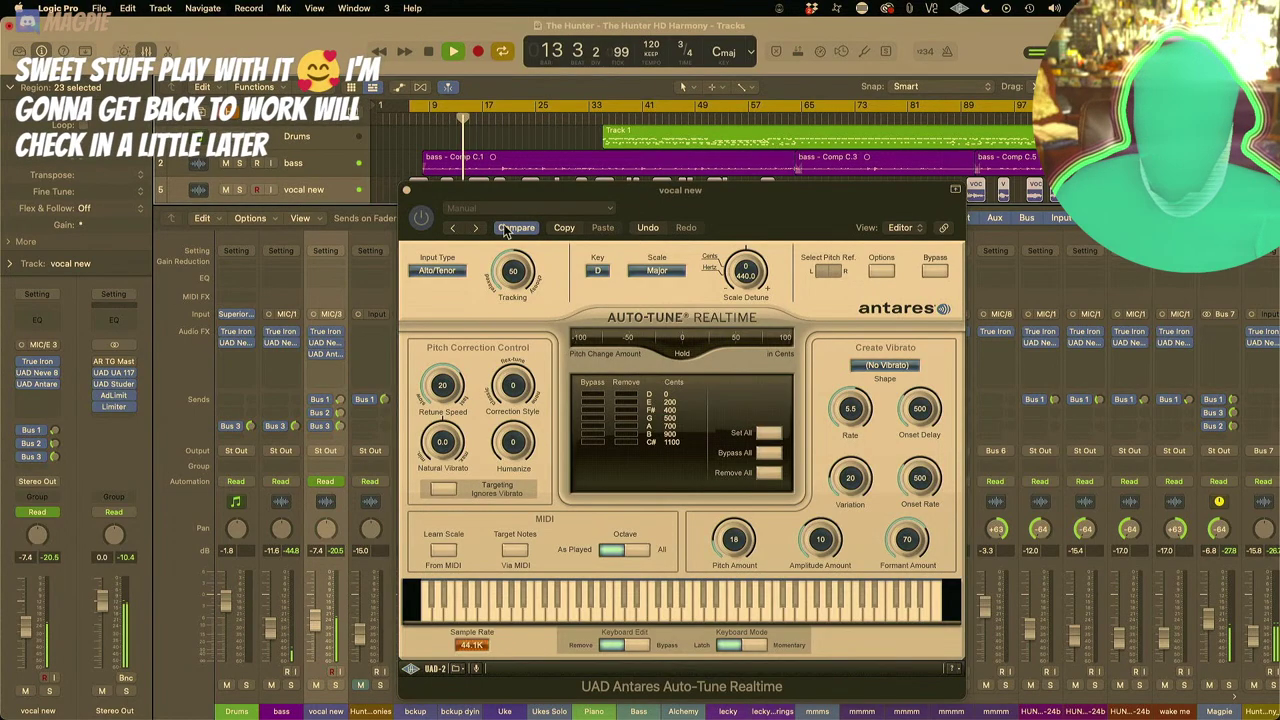
pyautogui.moveTo(513, 440); pyautogui.dragTo(512, 388)
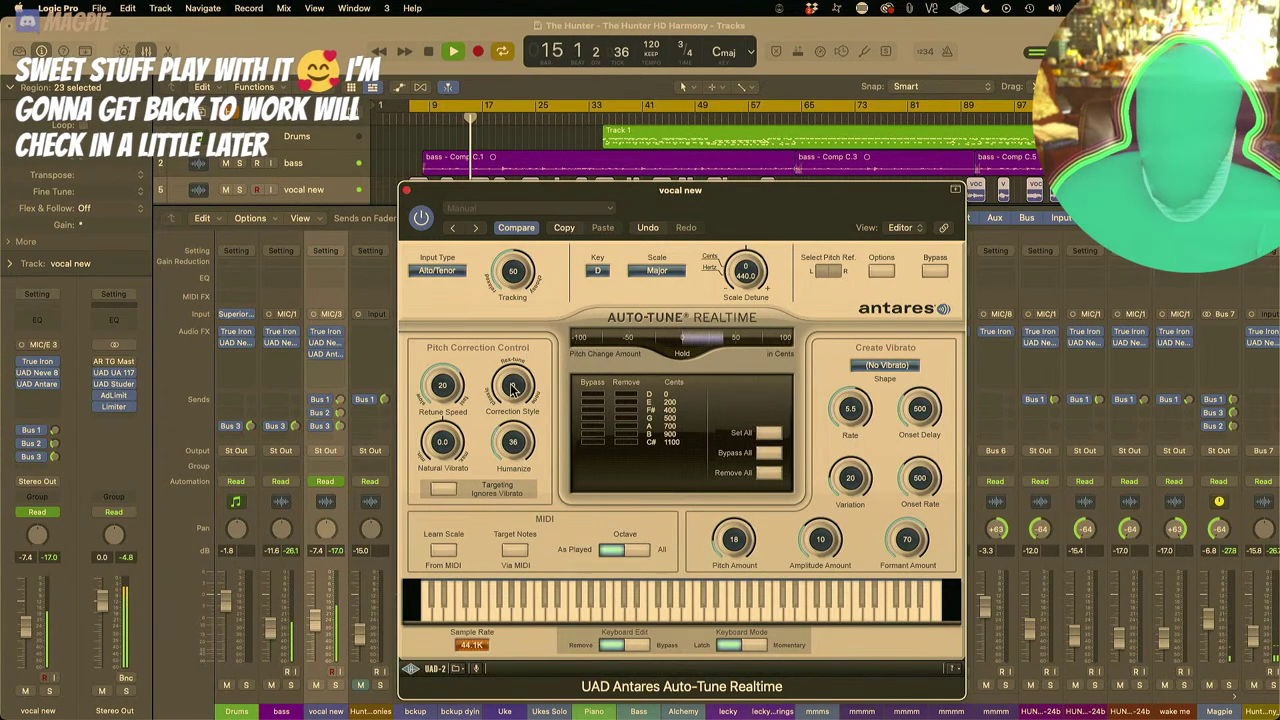
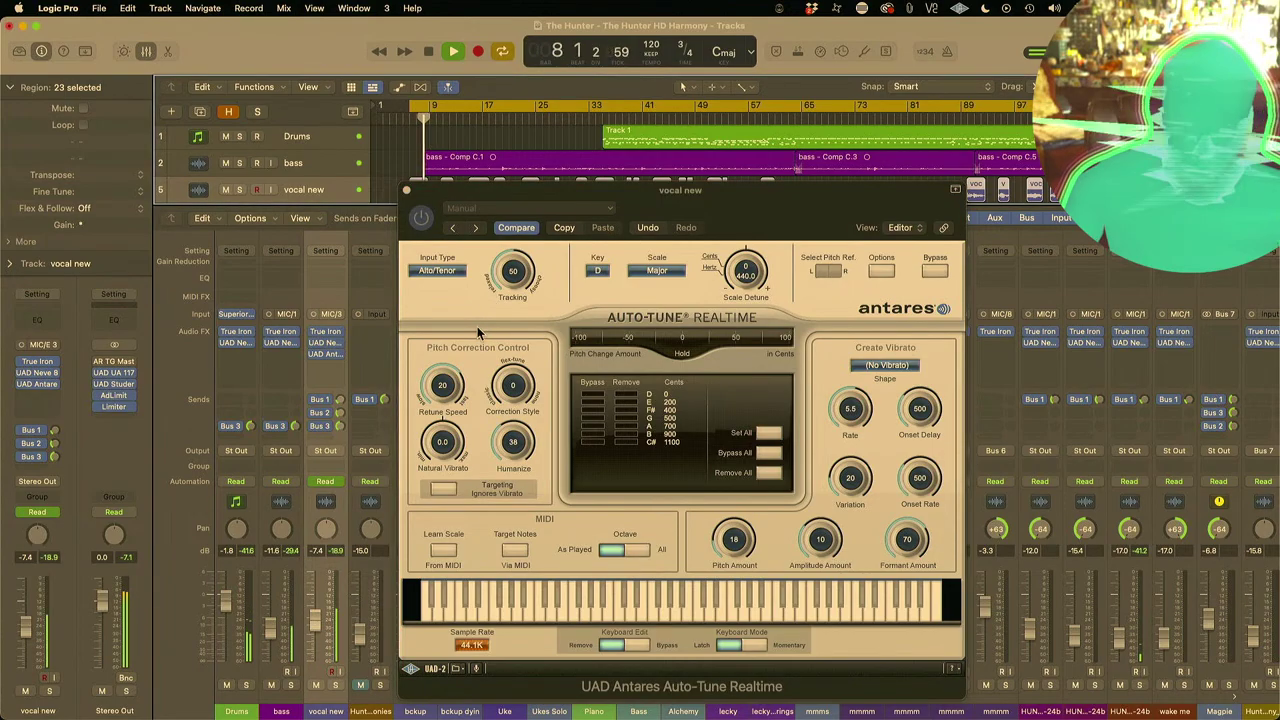
# Step: Set Auto-Tune's Retune Speed to 22, Correction Style to 26 and Natural Vibrato to -2.6
pyautogui.moveTo(455, 394); pyautogui.dragTo(451, 349)
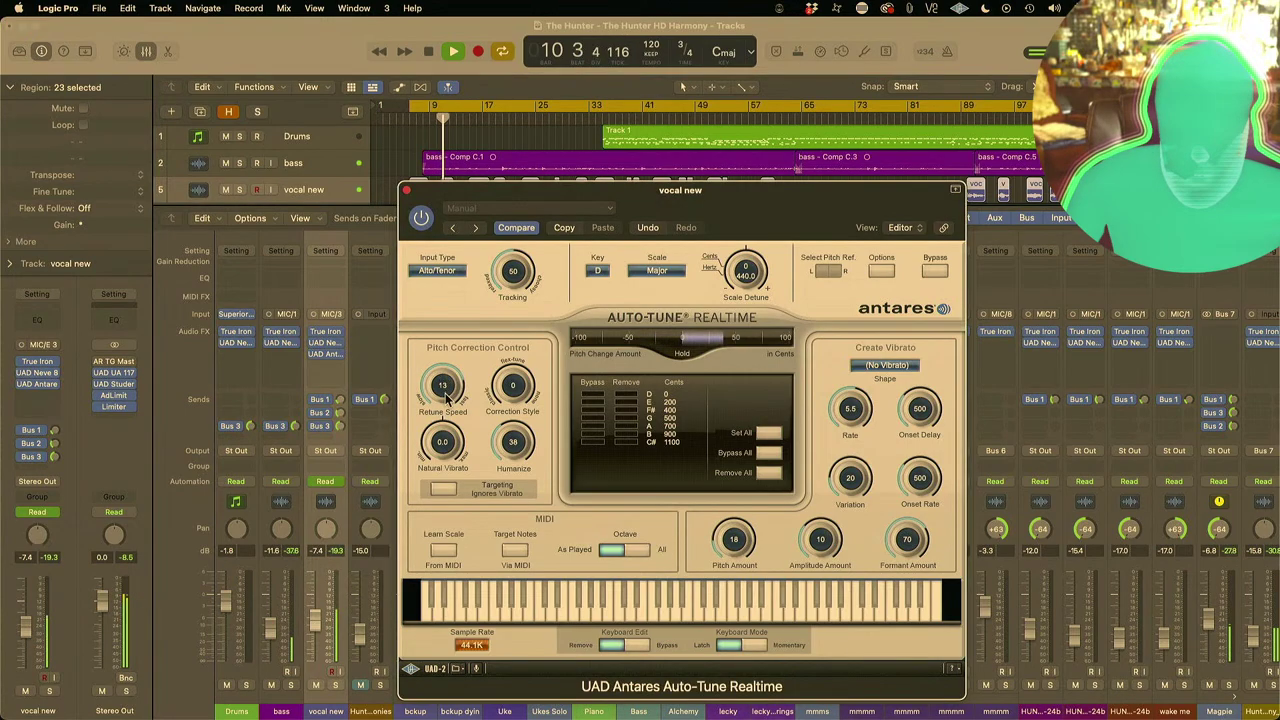
pyautogui.moveTo(446, 392); pyautogui.dragTo(493, 385)
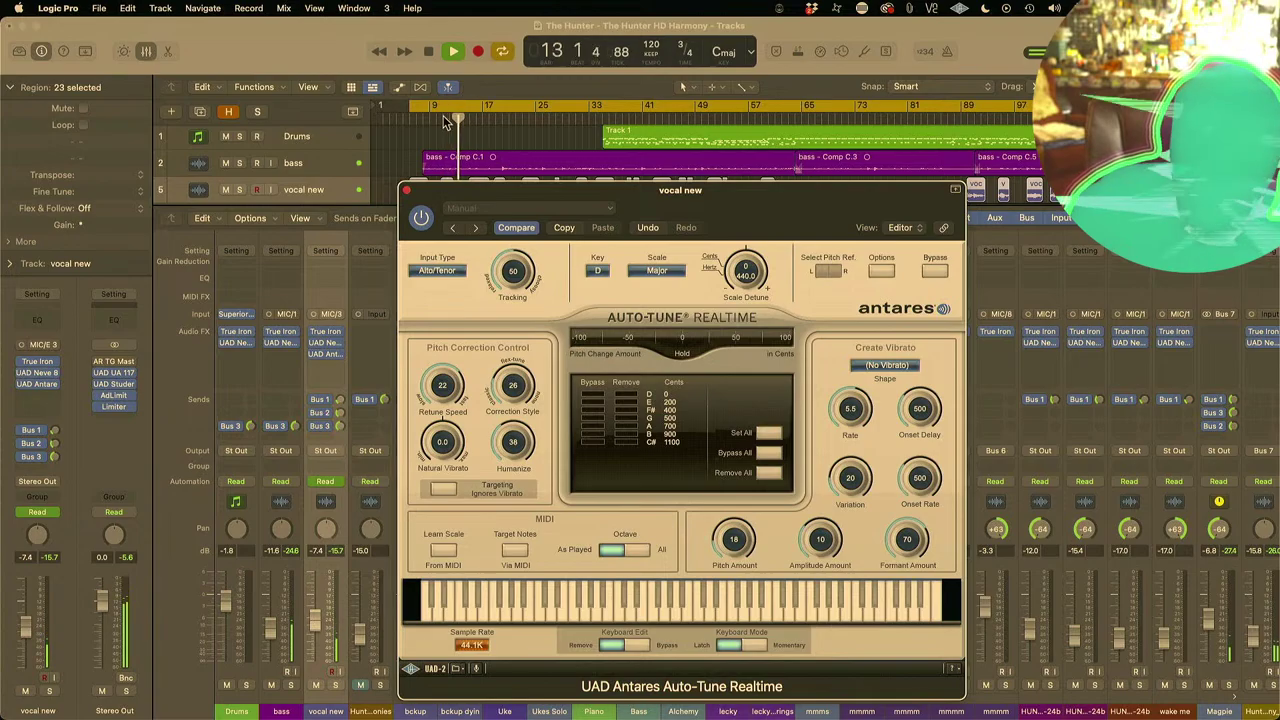
pyautogui.moveTo(448, 455)
pyautogui.mouseDown()
pyautogui.moveTo(444, 401)
pyautogui.moveTo(446, 450)
pyautogui.mouseUp()
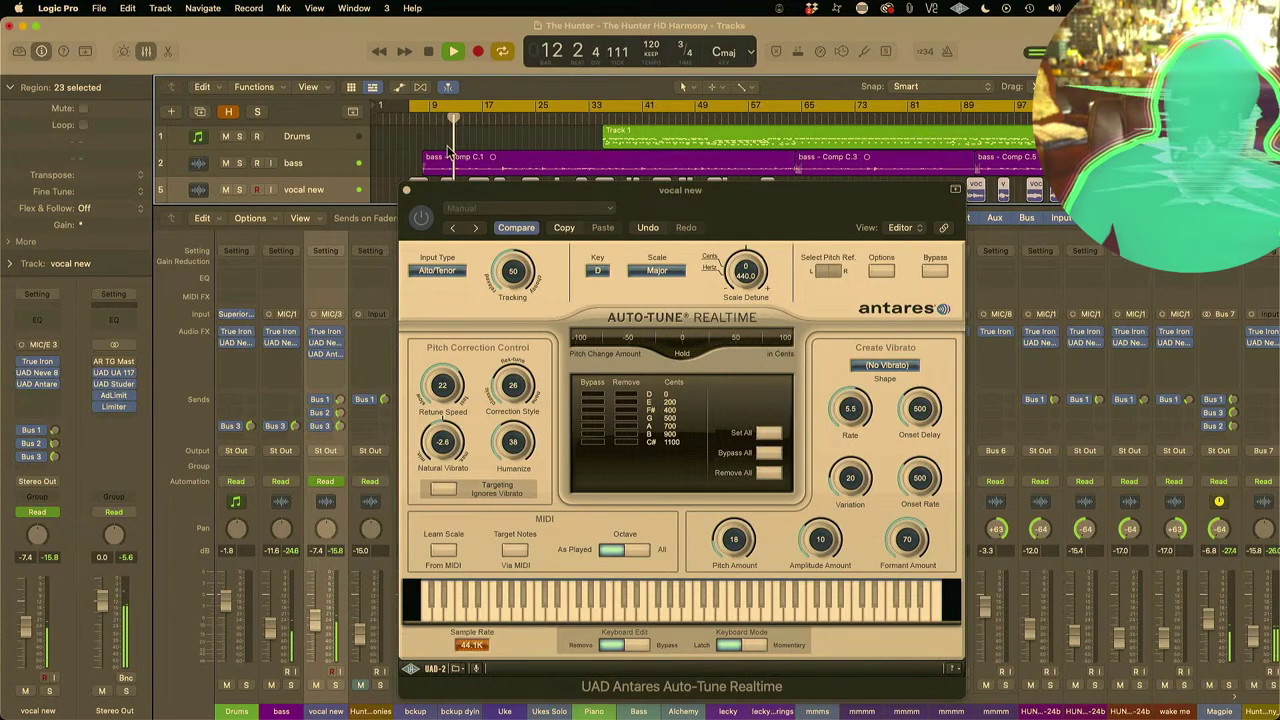
# Step: Close the Auto-Tune plug-in window and replay the song from about bar 6
pyautogui.moveTo(470, 192); pyautogui.dragTo(421, 252)
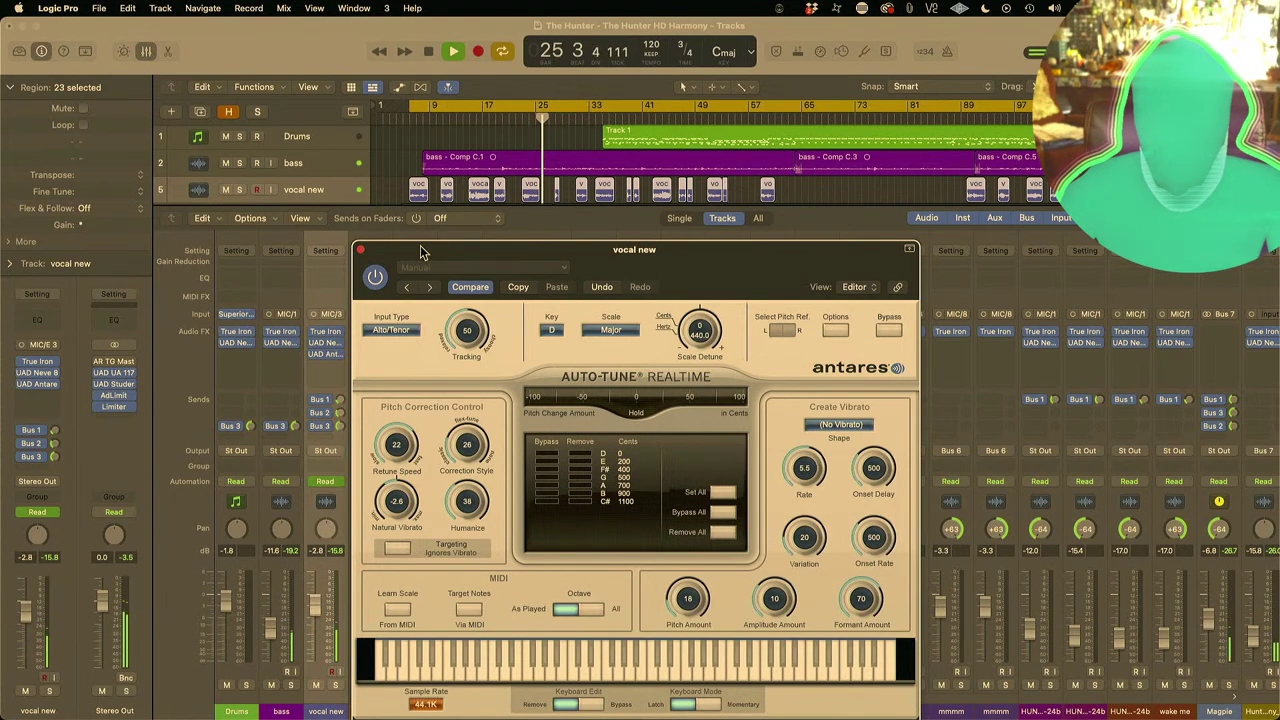
pyautogui.click(361, 250)
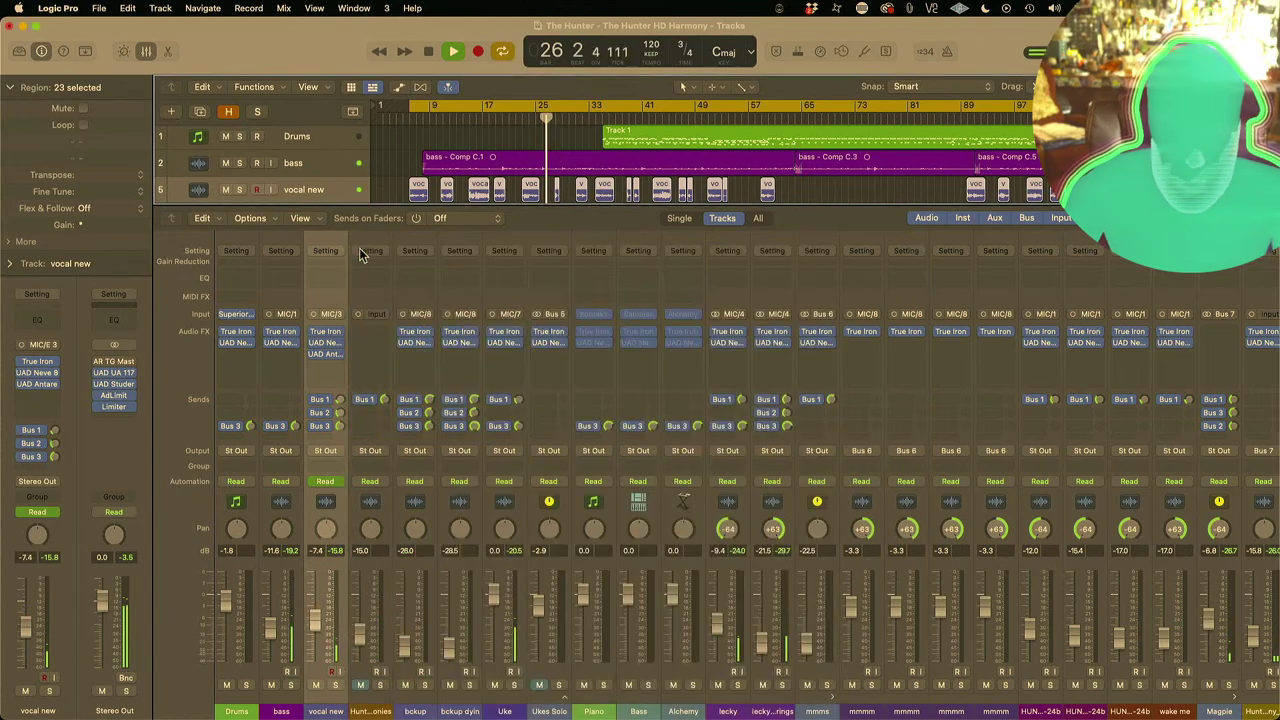
pyautogui.click(413, 120)
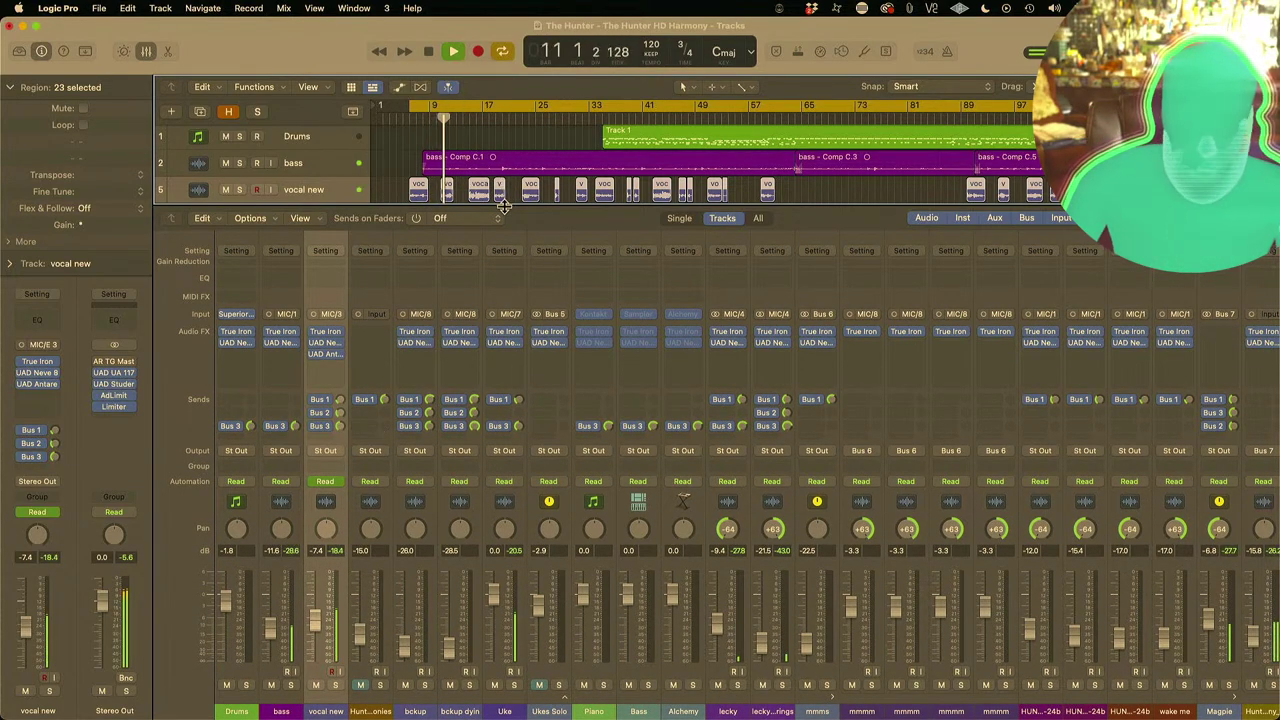
# Step: Hide the mixer and insert the Valhalla DSP ValhallaShimmer reverb on the Magpie stack
pyautogui.press('x')
pyautogui.scroll(-1, 504, 205)
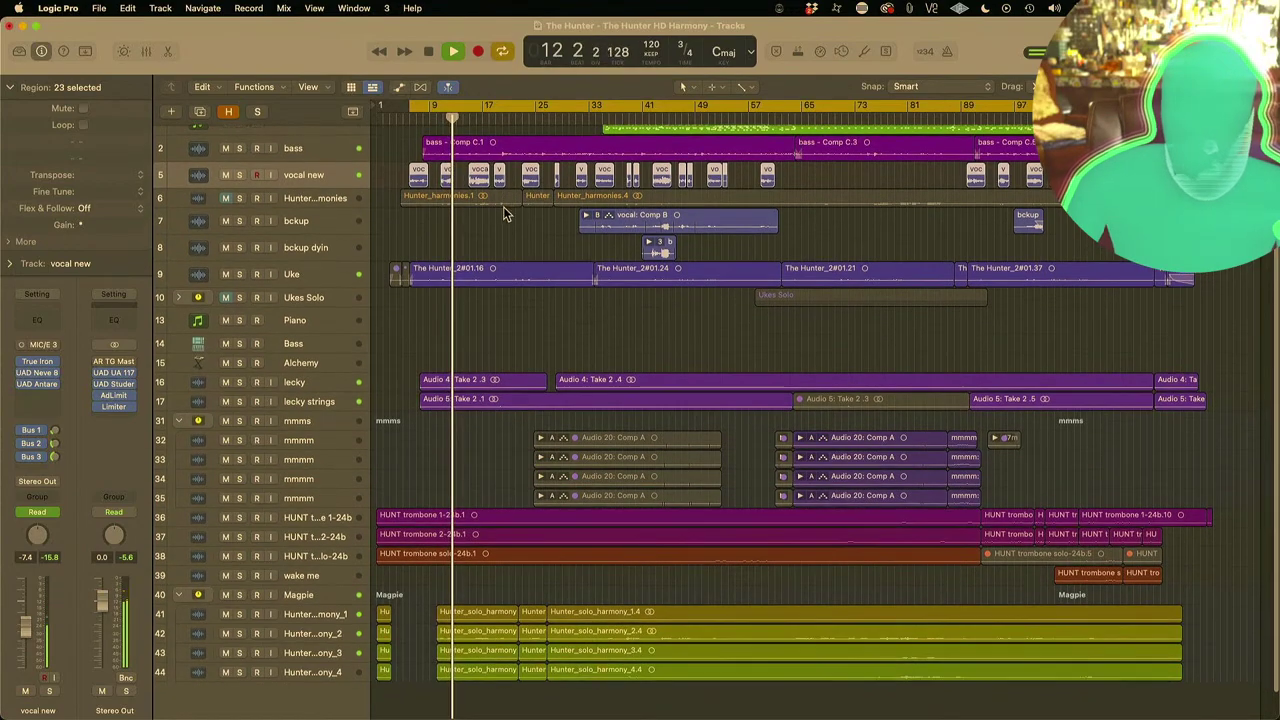
pyautogui.click(316, 597)
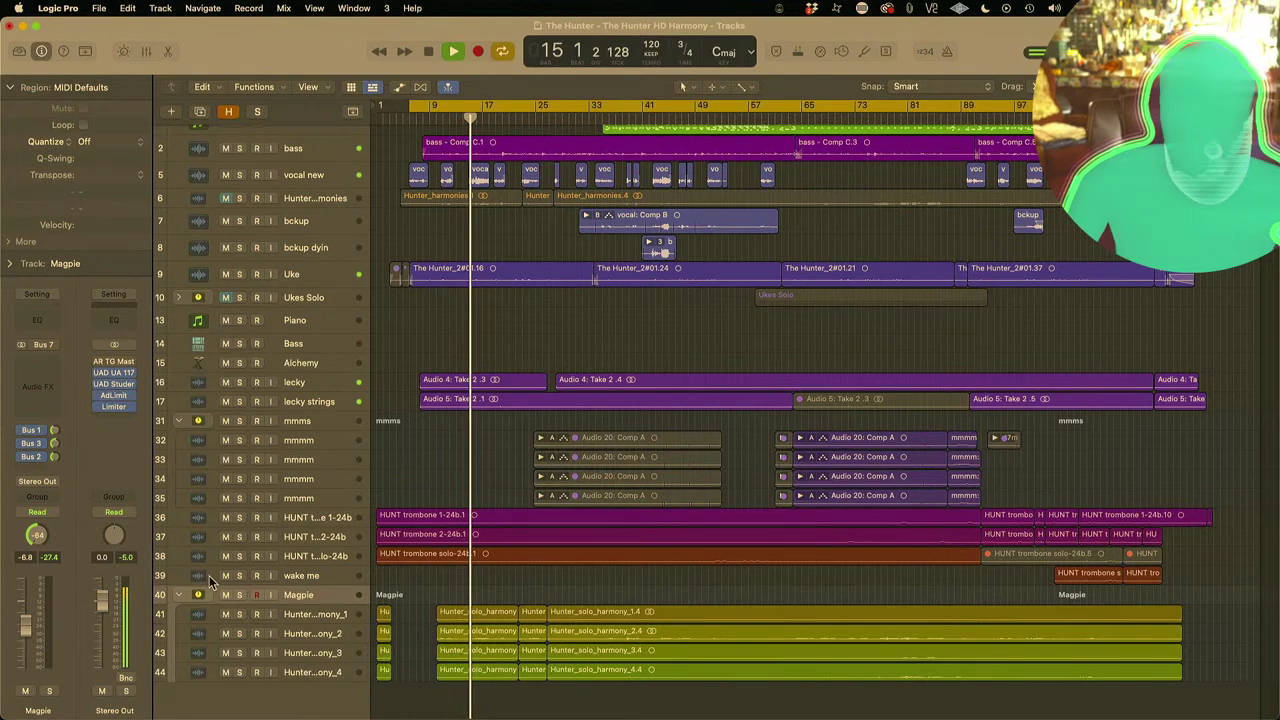
pyautogui.click(47, 376)
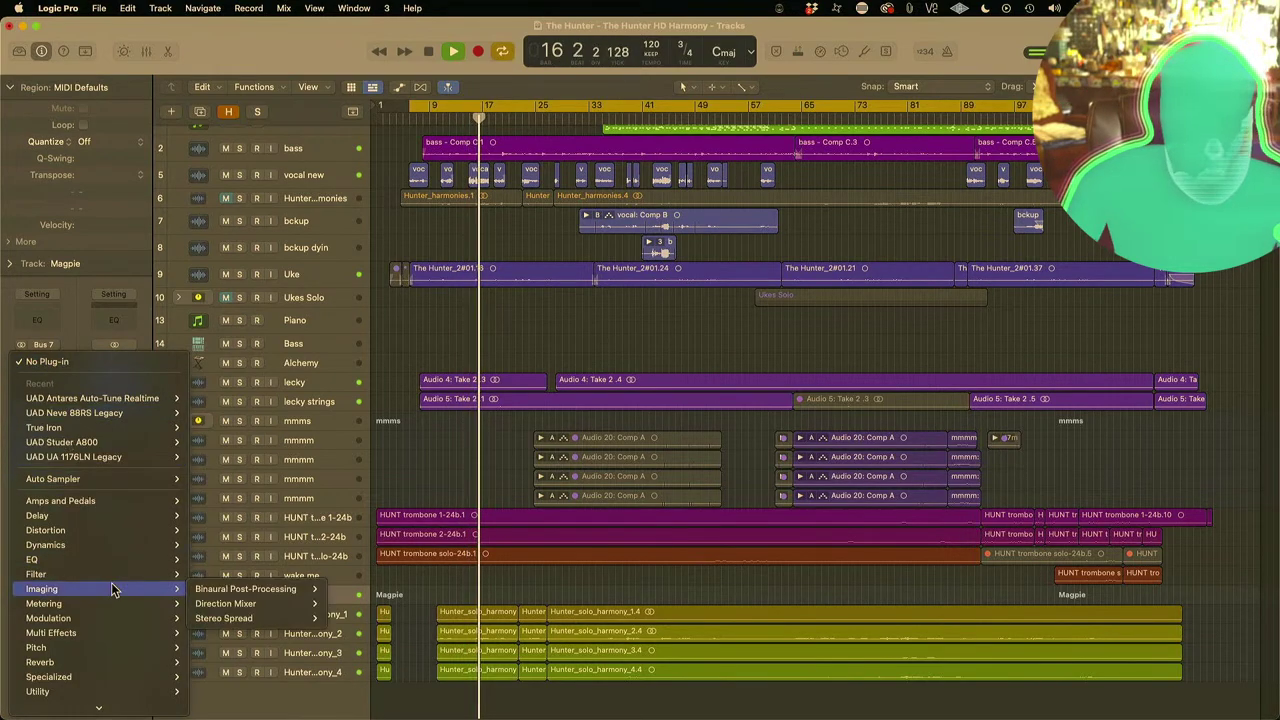
pyautogui.moveTo(114, 706)
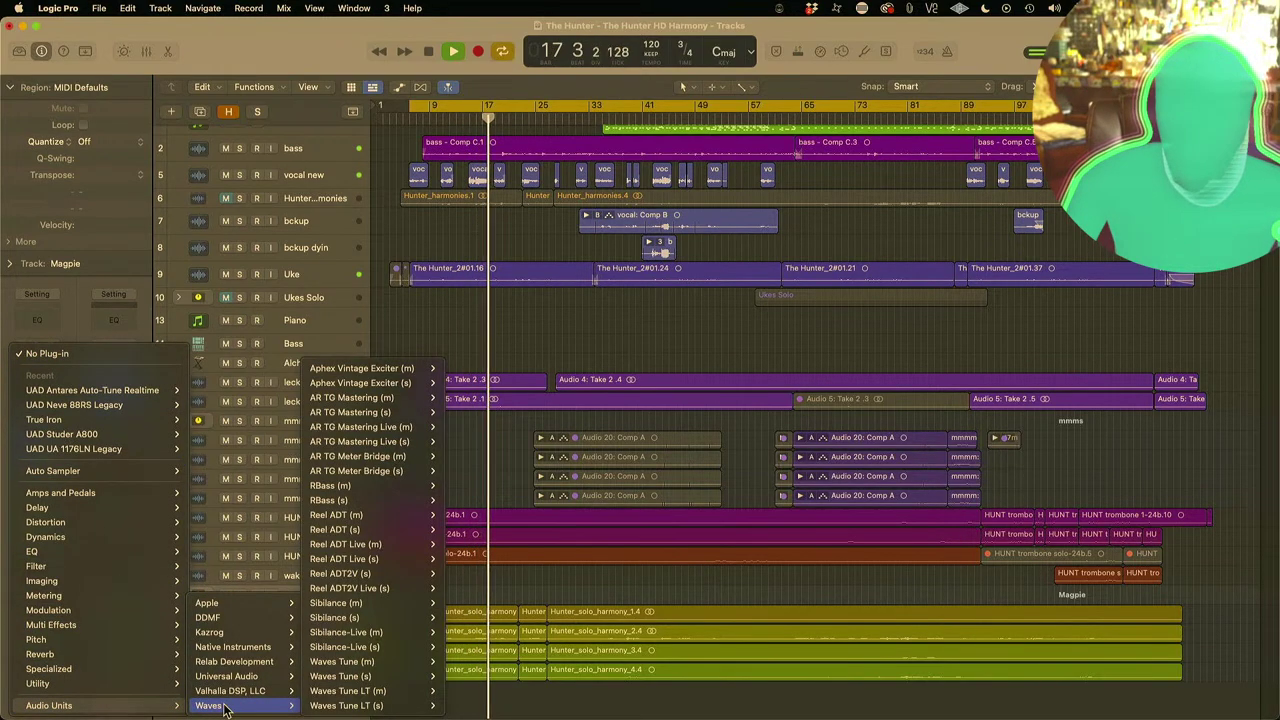
pyautogui.moveTo(250, 691)
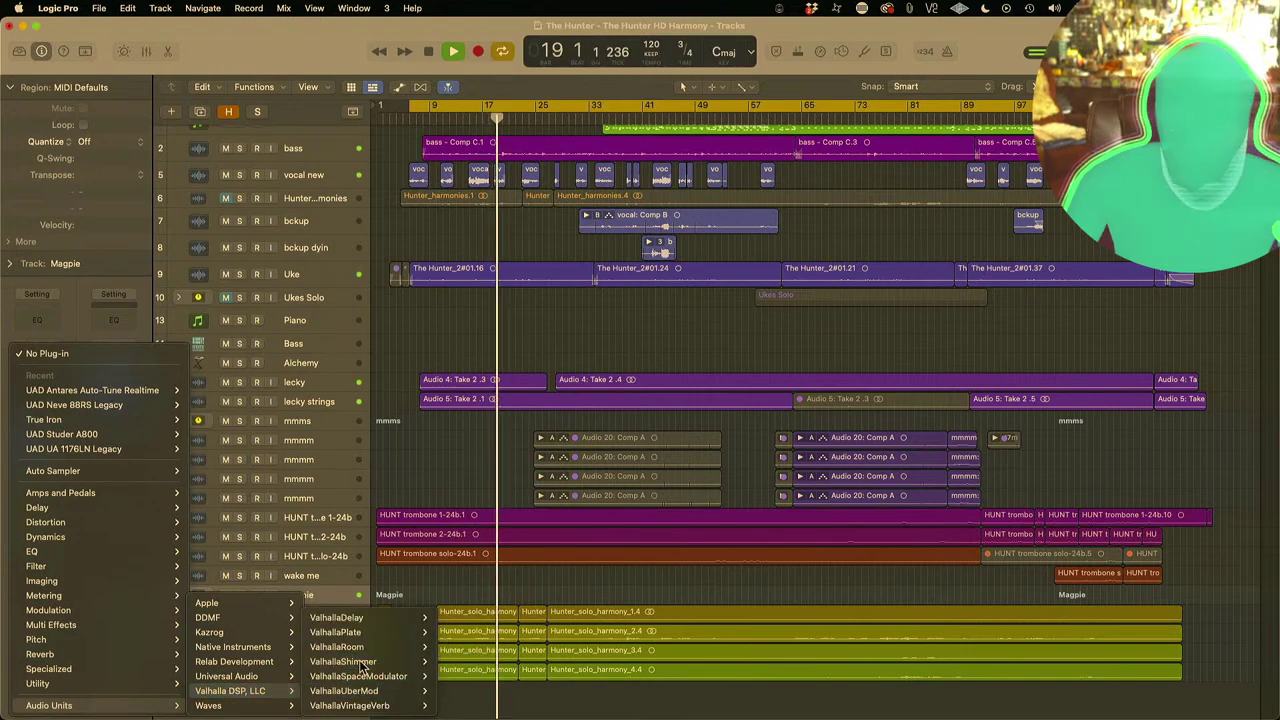
pyautogui.click(359, 661)
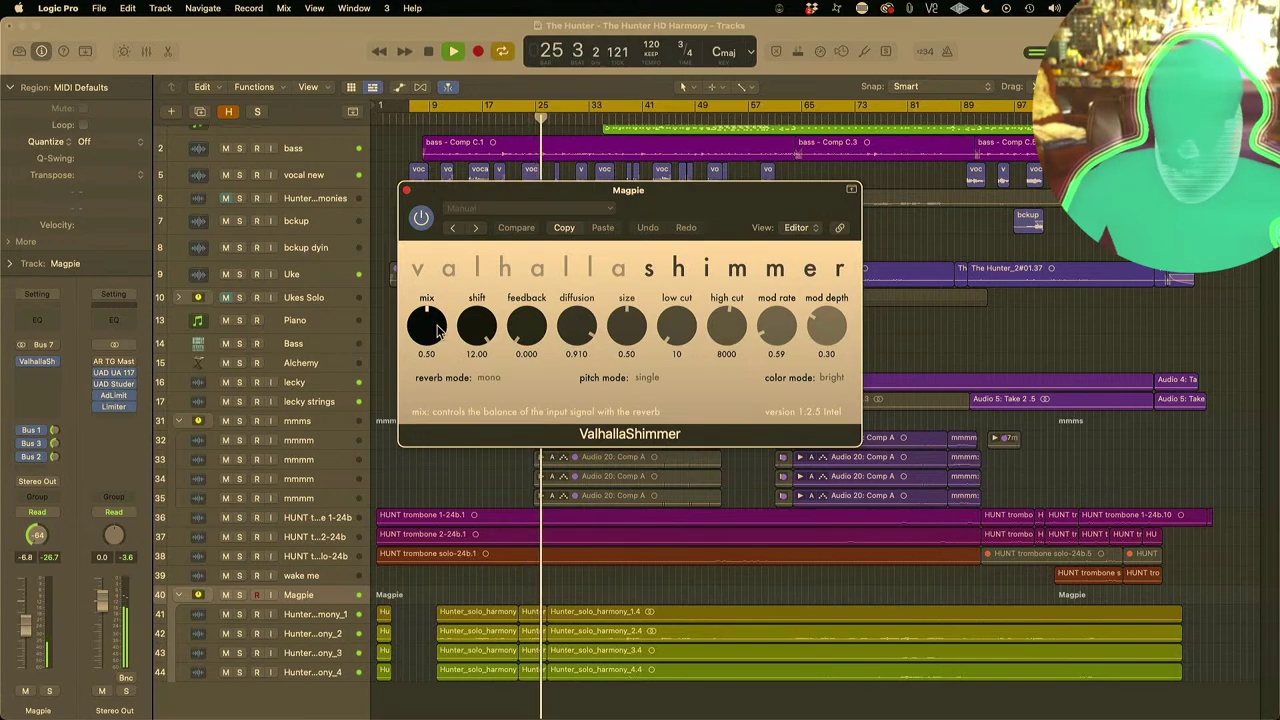
# Step: Restart playback and solo the Magpie stack
pyautogui.press('space')
pyautogui.press('space')
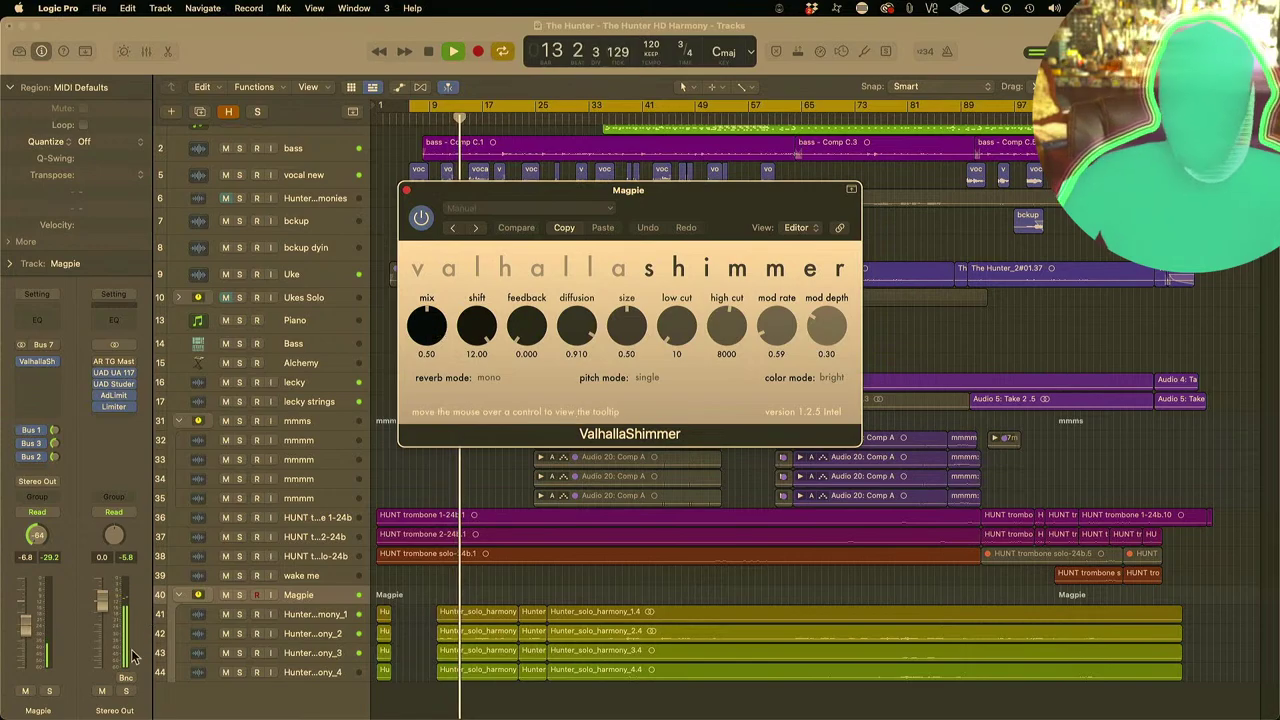
pyautogui.click(239, 595)
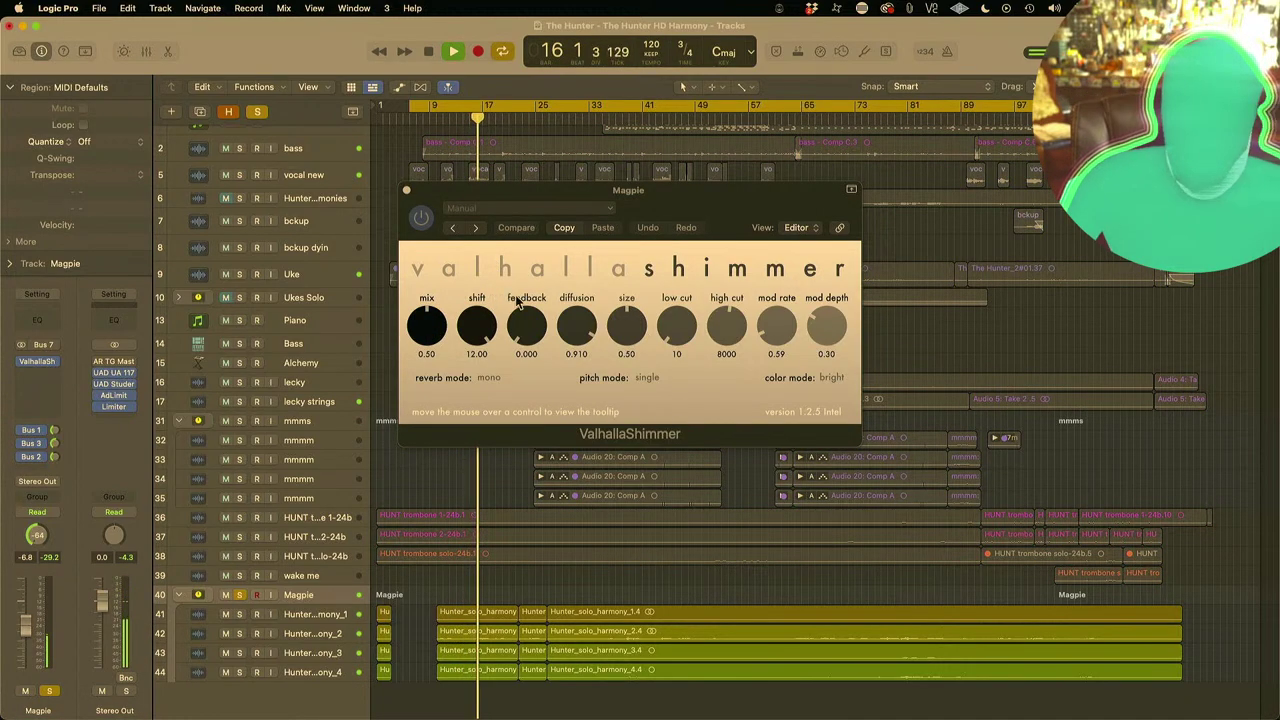
# Step: Set ValhallaShimmer's high cut to 8060, shift to 7.00, mod depth to 0.15 and diffusion to 0.990
pyautogui.click(582, 327)
pyautogui.moveTo(582, 327); pyautogui.dragTo(615, 322)
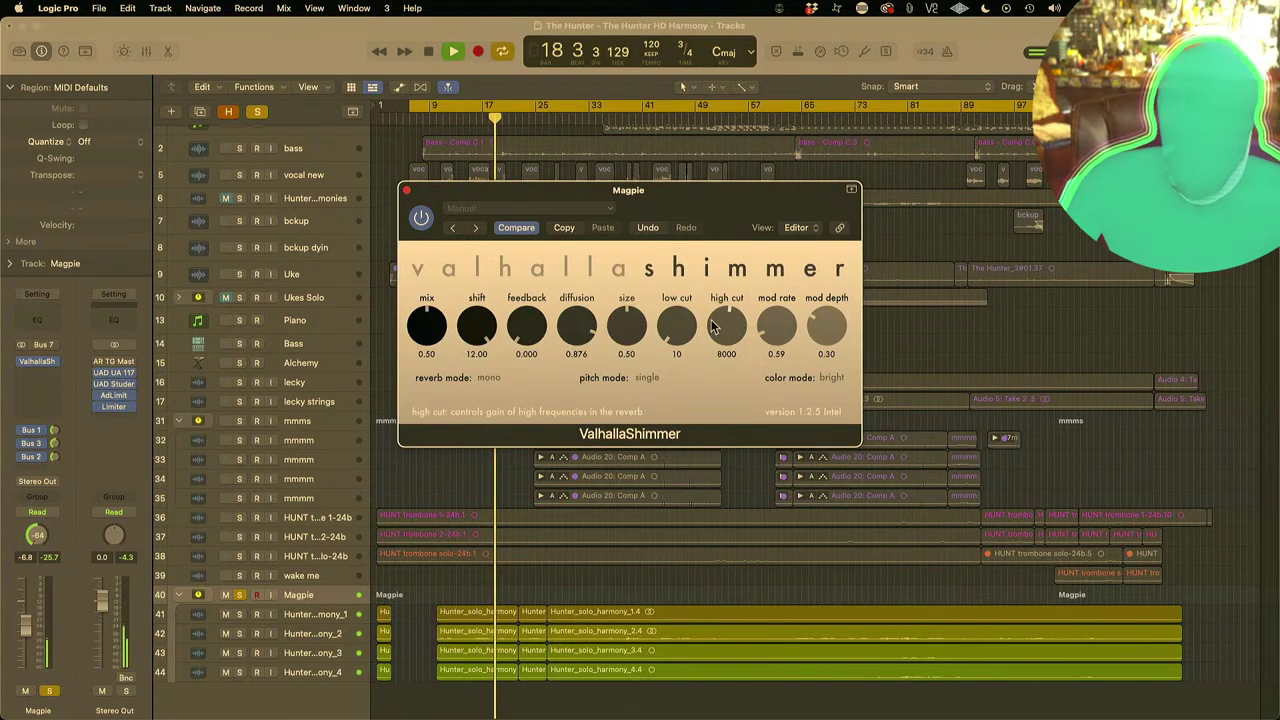
pyautogui.moveTo(716, 328); pyautogui.dragTo(716, 325)
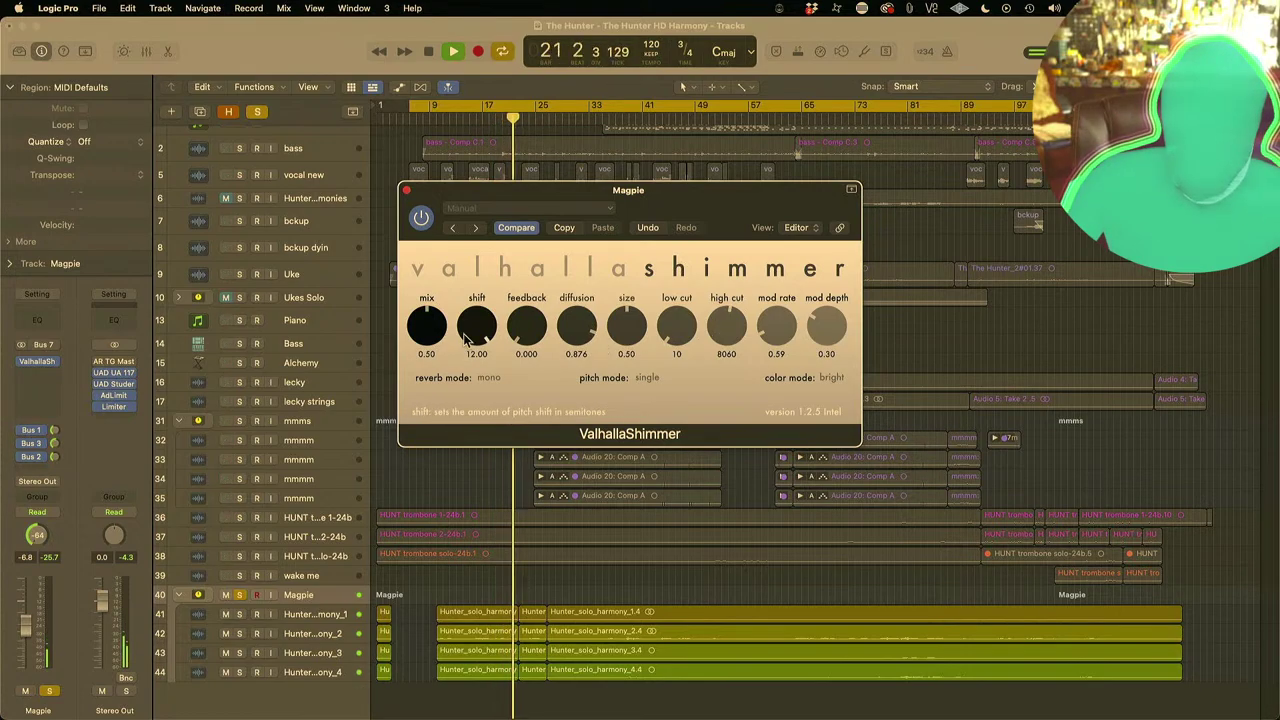
pyautogui.moveTo(477, 325); pyautogui.dragTo(470, 370)
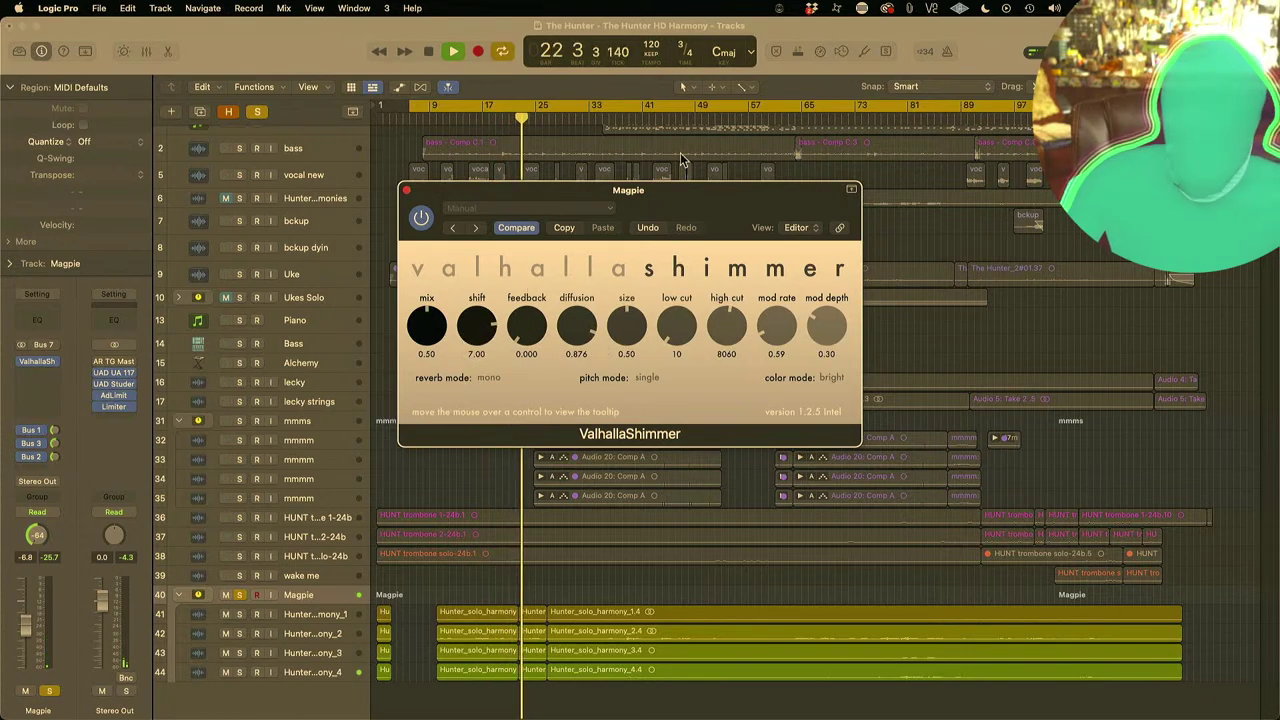
pyautogui.moveTo(831, 335); pyautogui.dragTo(823, 360)
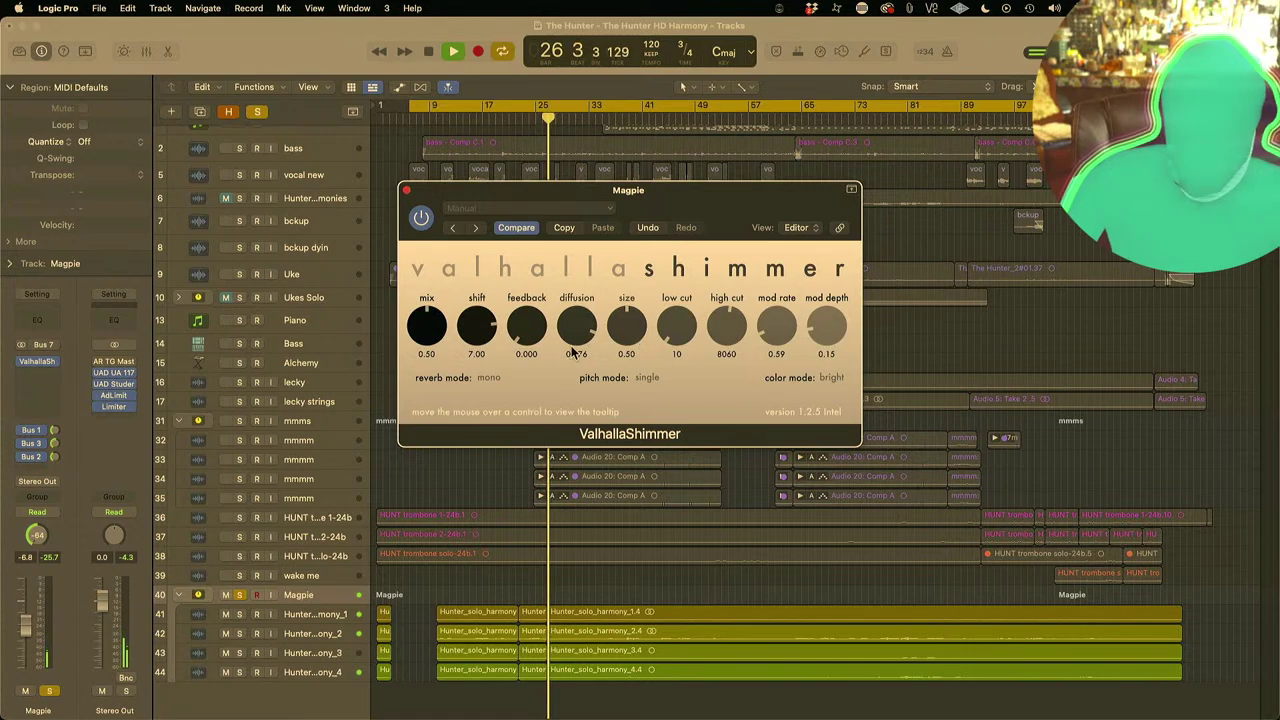
pyautogui.moveTo(572, 340); pyautogui.dragTo(572, 290)
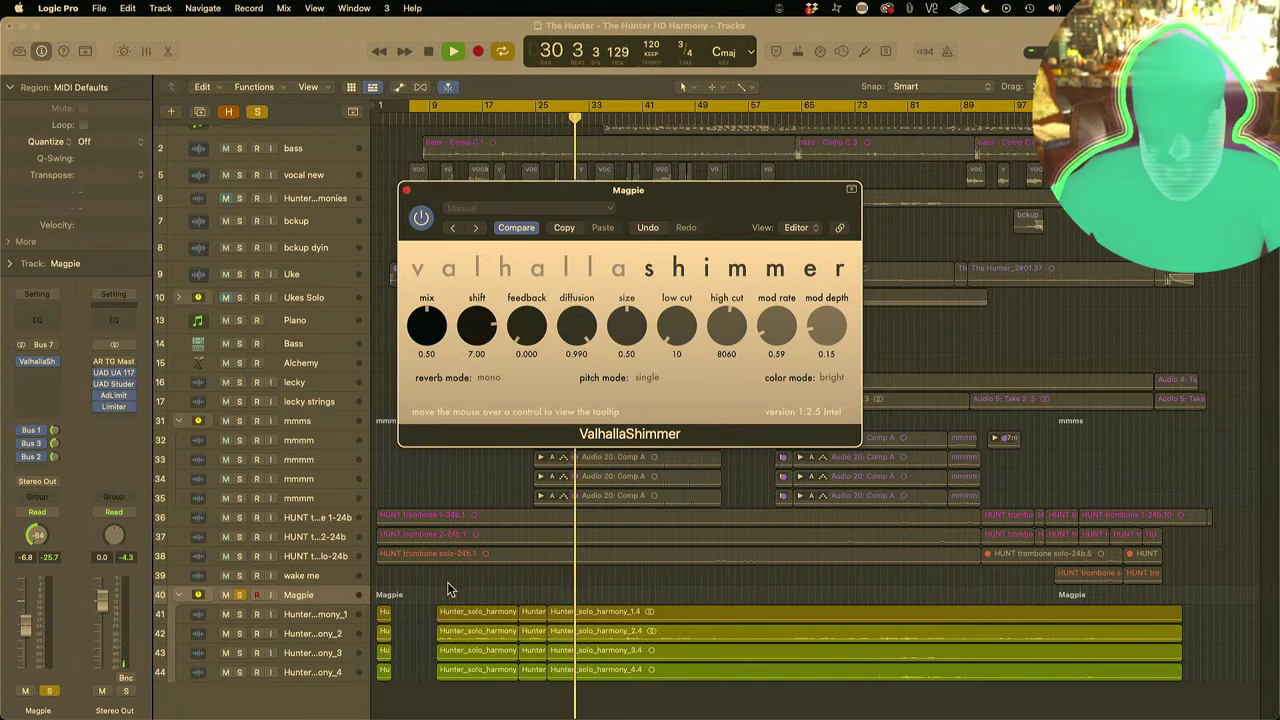
# Step: Set ValhallaShimmer's shift to 12.00 and its reverb mode to bigStereo
pyautogui.press('z')
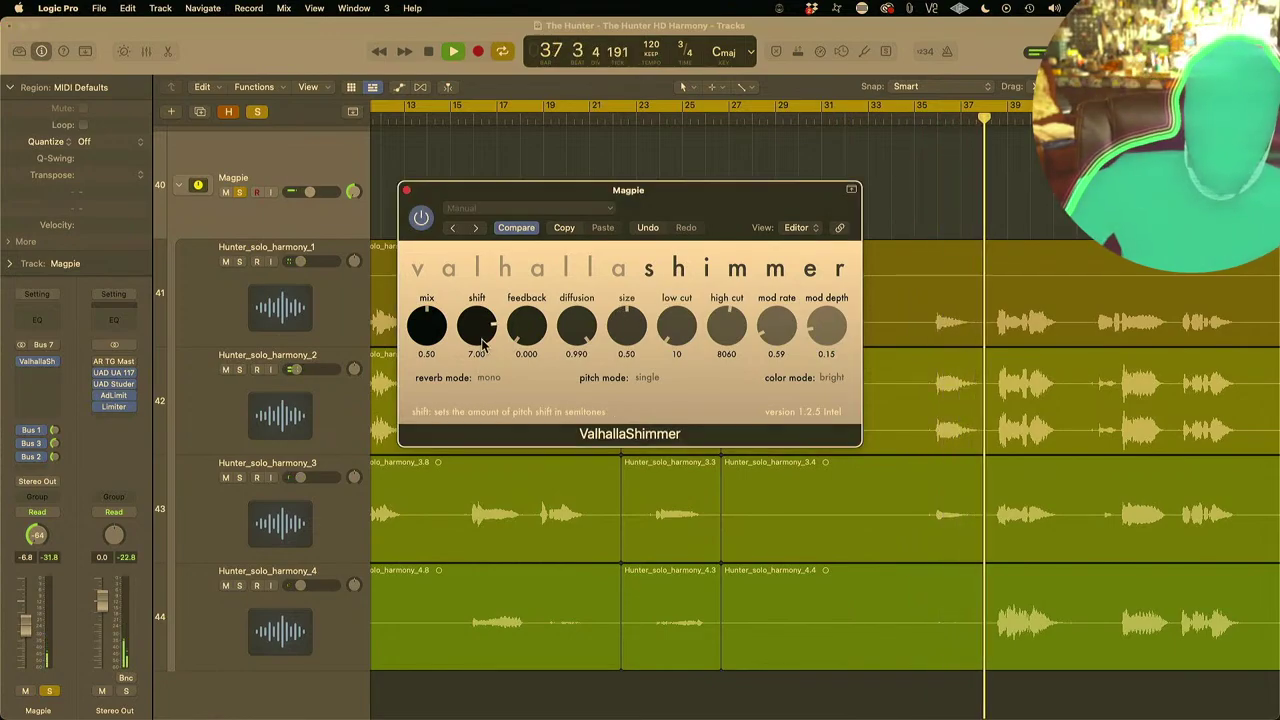
pyautogui.moveTo(481, 343); pyautogui.dragTo(481, 330)
pyautogui.click(489, 377)
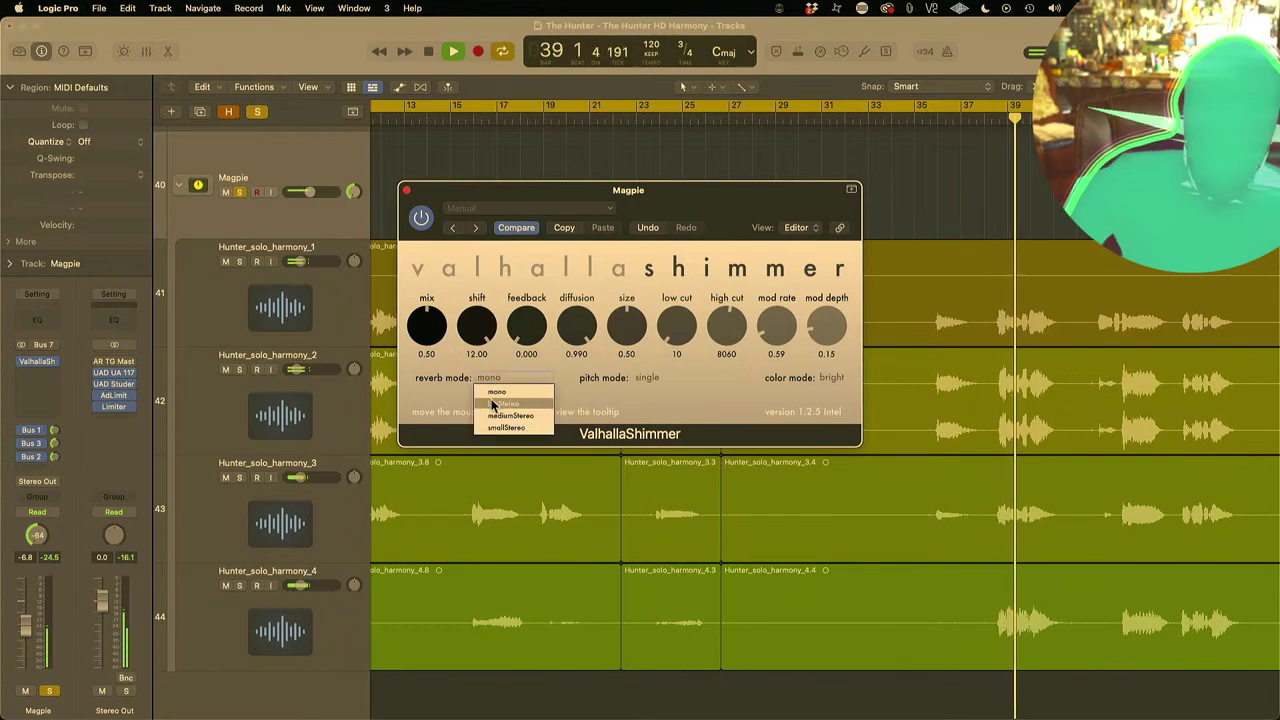
pyautogui.click(494, 404)
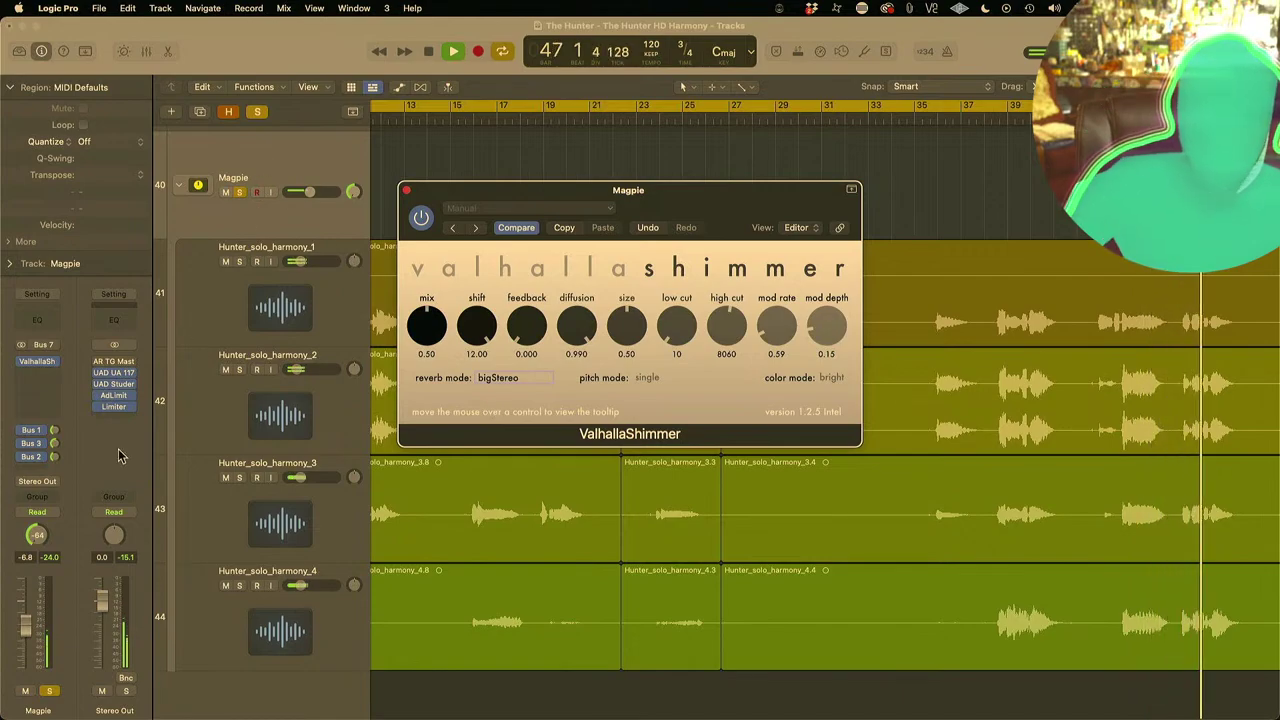
# Step: Set the Magpie stack's pan to +2, and ValhallaShimmer's low cut to 510 and size to 0.30
pyautogui.moveTo(52, 545); pyautogui.dragTo(52, 505)
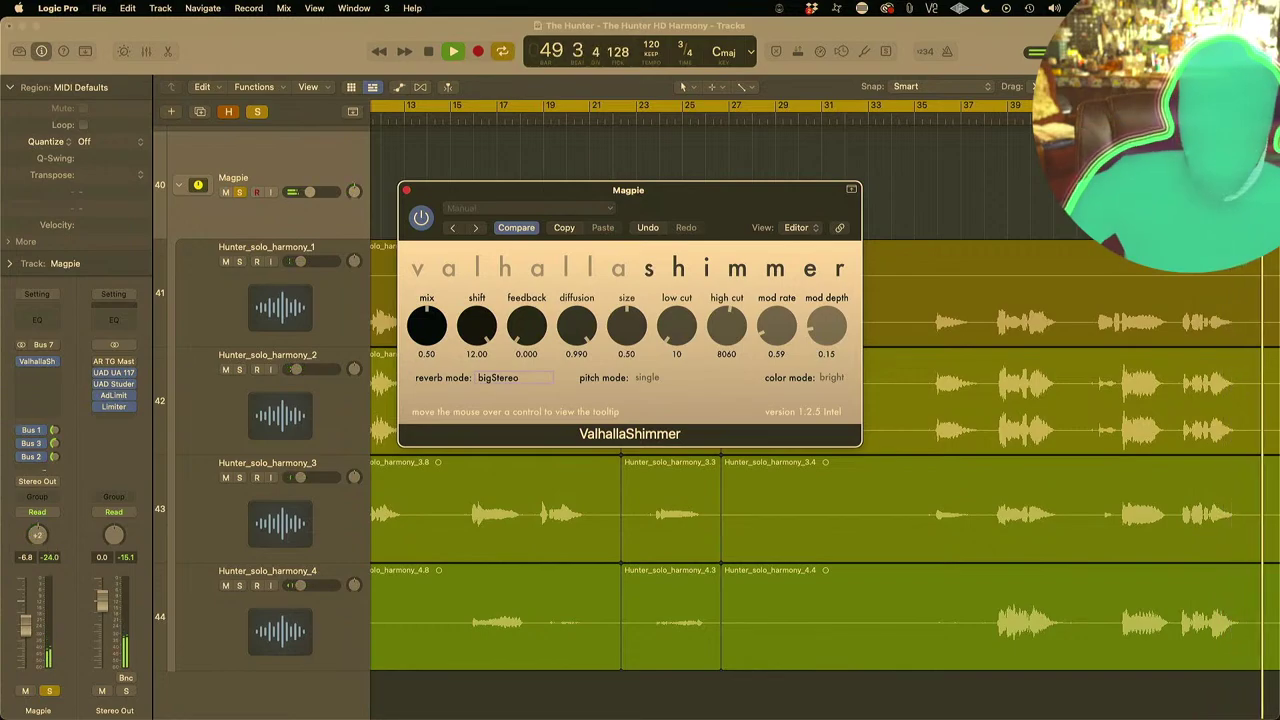
pyautogui.click(198, 432)
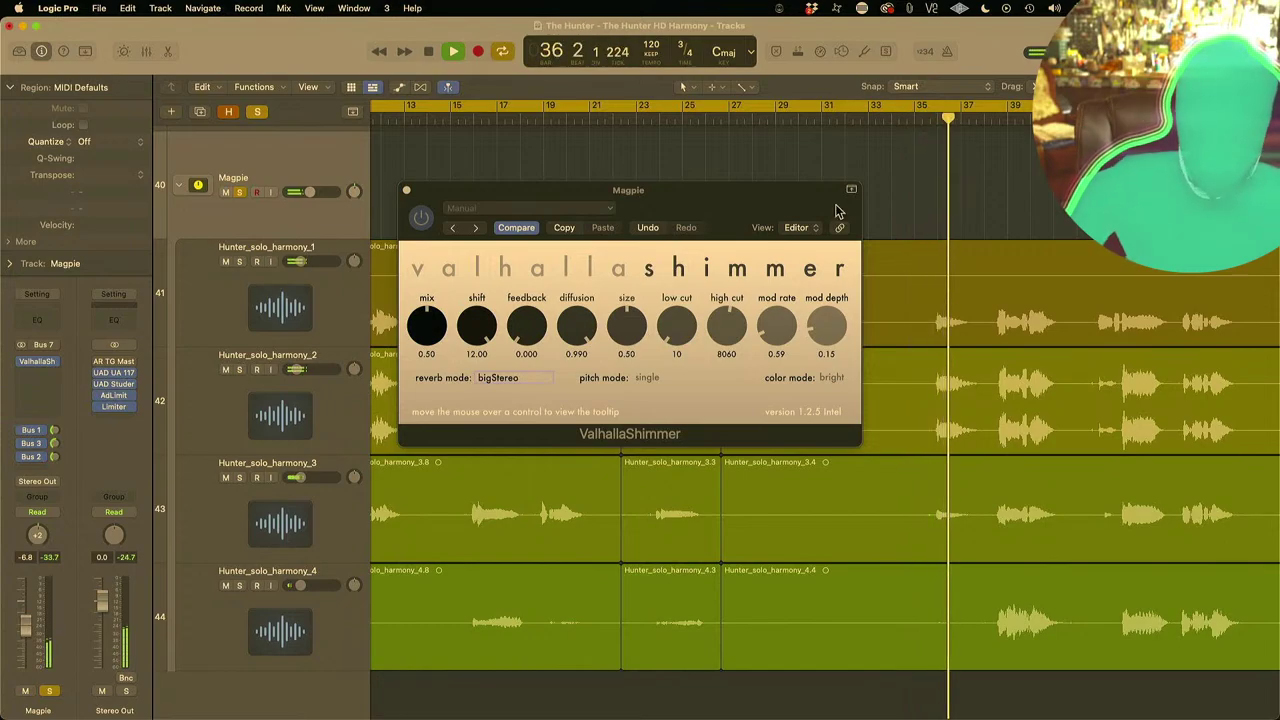
pyautogui.moveTo(688, 346)
pyautogui.mouseDown()
pyautogui.moveTo(683, 310)
pyautogui.moveTo(680, 326)
pyautogui.mouseUp()
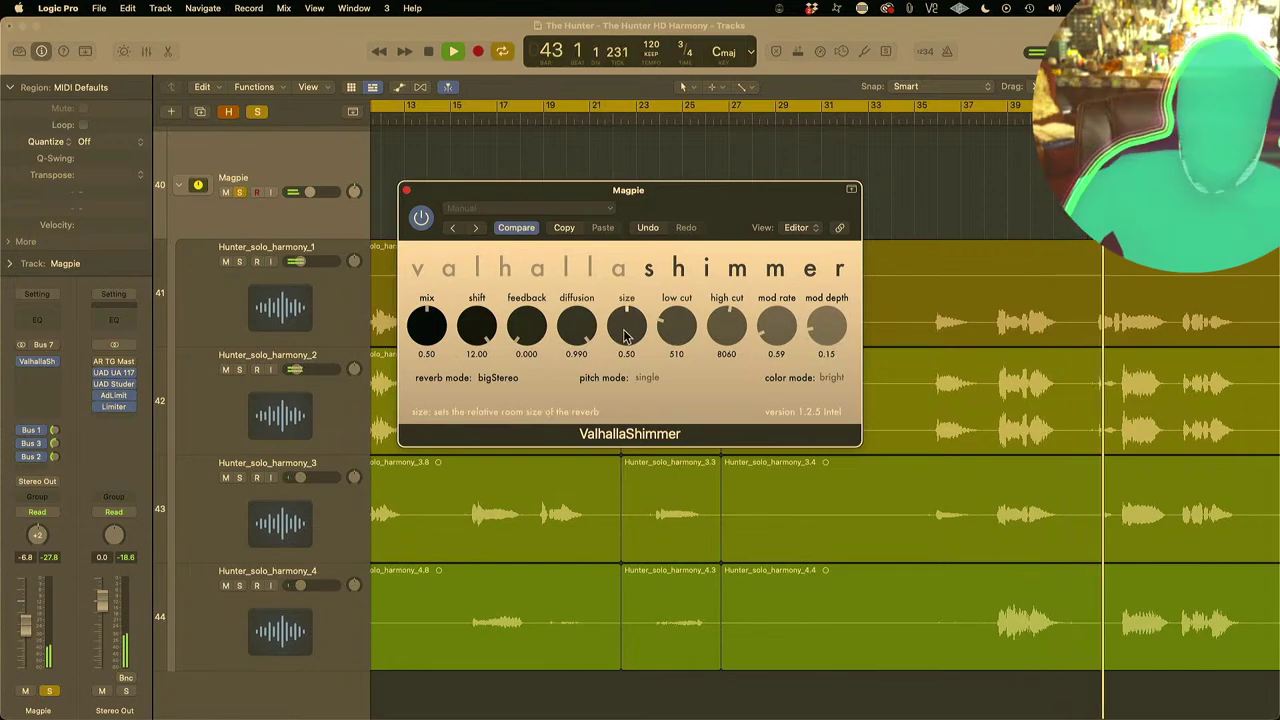
pyautogui.moveTo(625, 335); pyautogui.dragTo(619, 370)
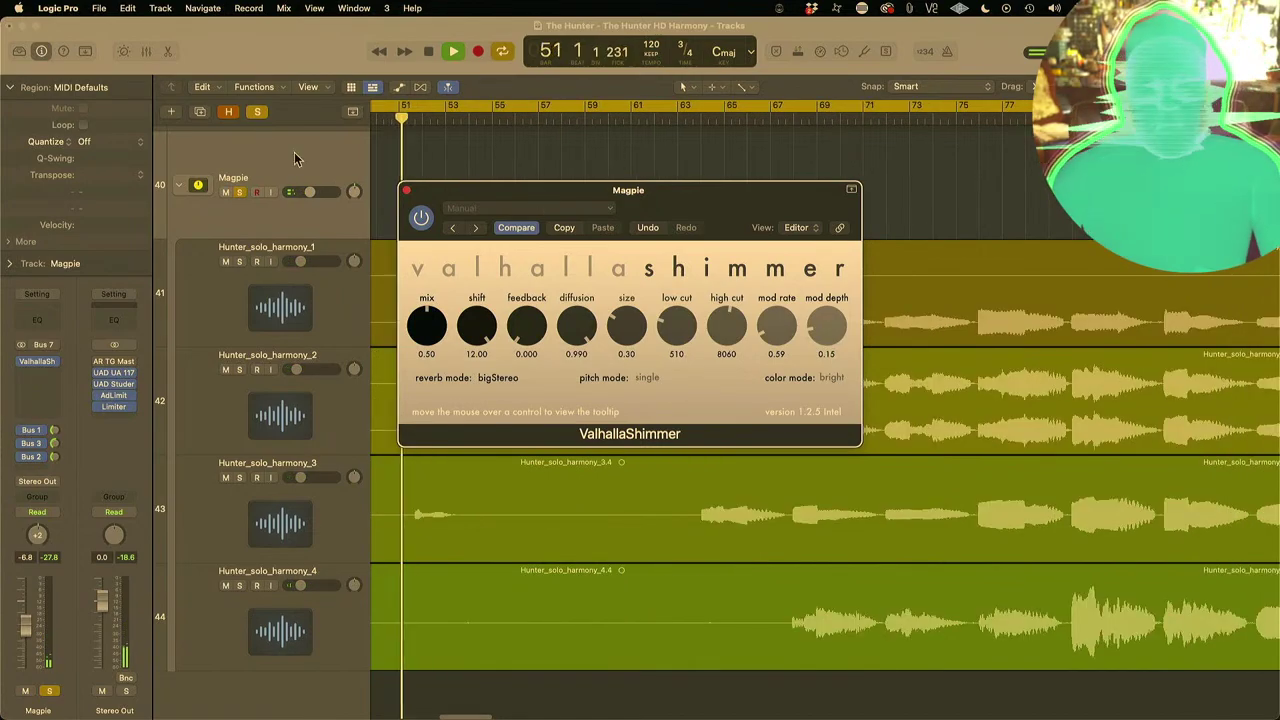
# Step: Stop and clear all solos, play the full mix, and solo the Magpie stack again during playback
pyautogui.press('space')
pyautogui.click(257, 111)
pyautogui.press('space')
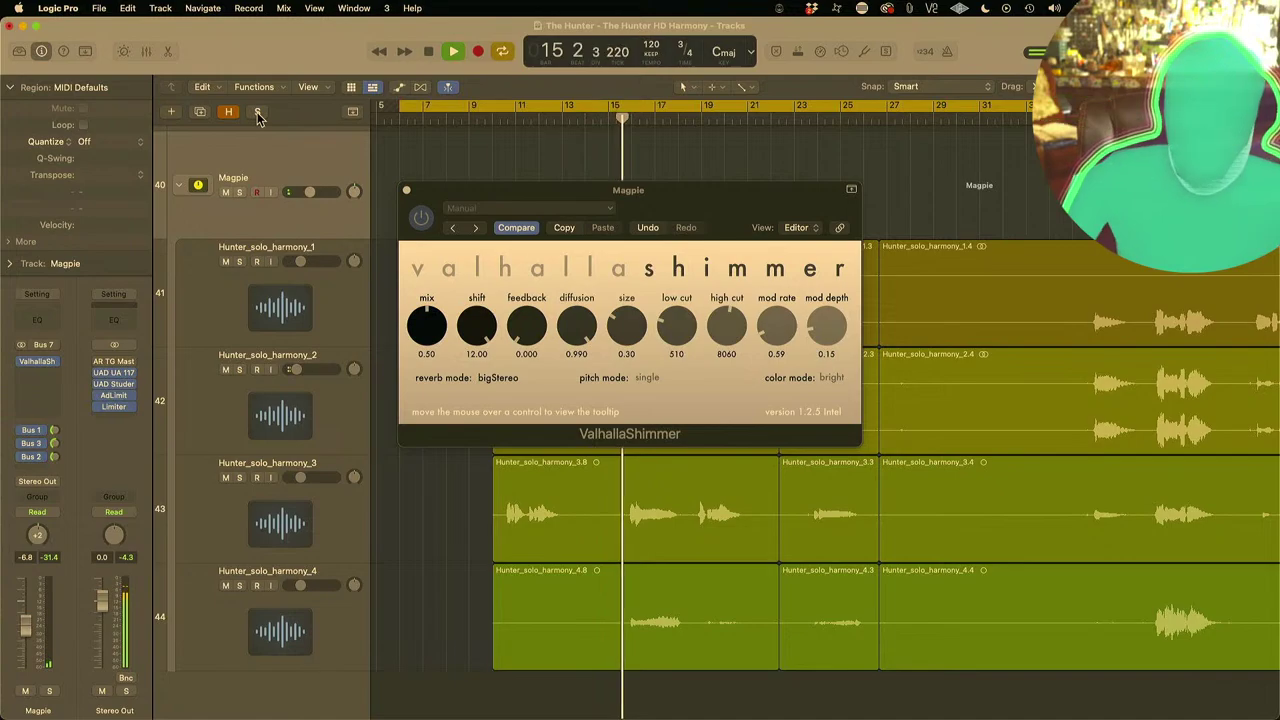
pyautogui.click(239, 192)
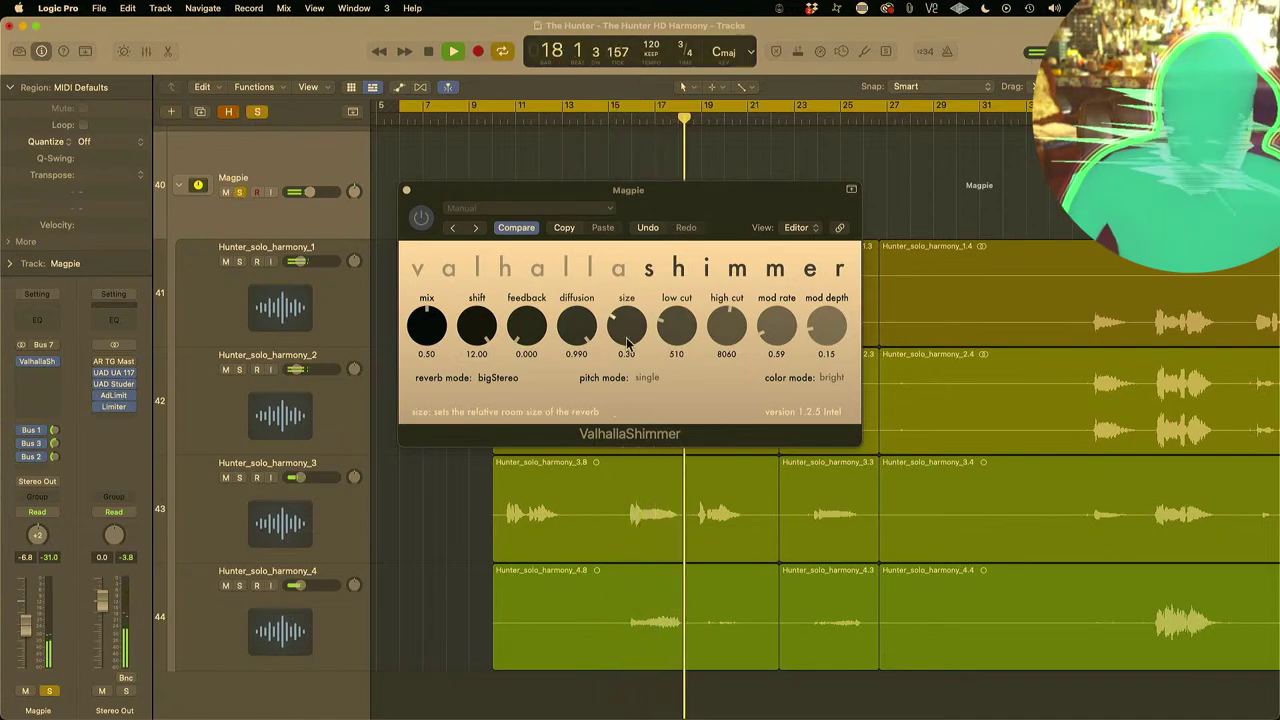
# Step: Set ValhallaShimmer's diffusion to 0.110, audition the soloed Magpie stack from around bar 17, and clear the solo
pyautogui.moveTo(577, 325); pyautogui.dragTo(571, 503)
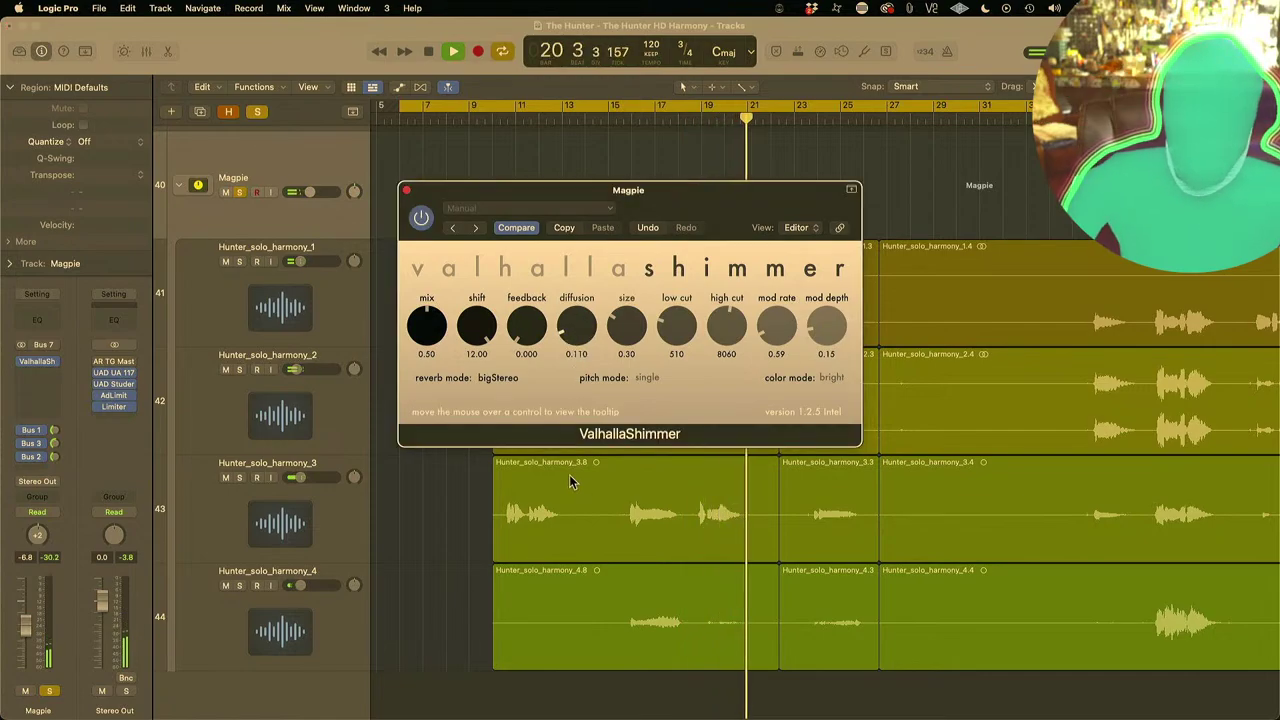
pyautogui.moveTo(620, 190); pyautogui.dragTo(1080, 128)
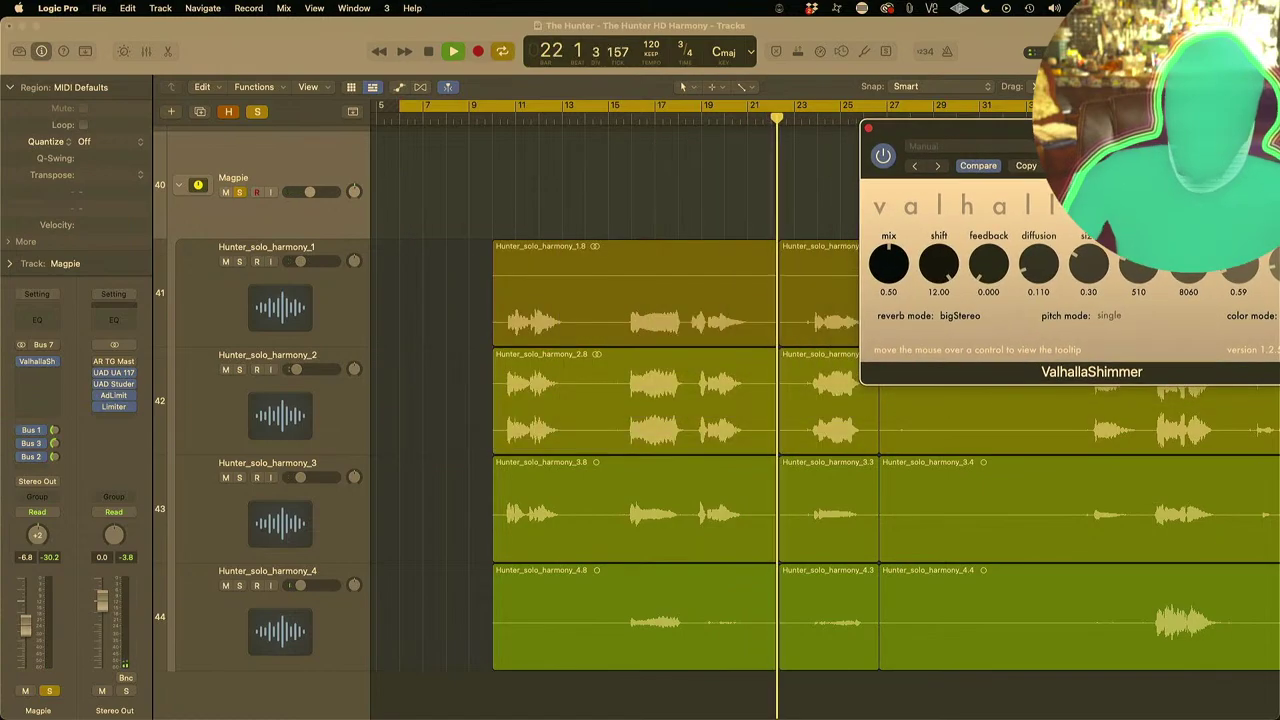
pyautogui.click(691, 118)
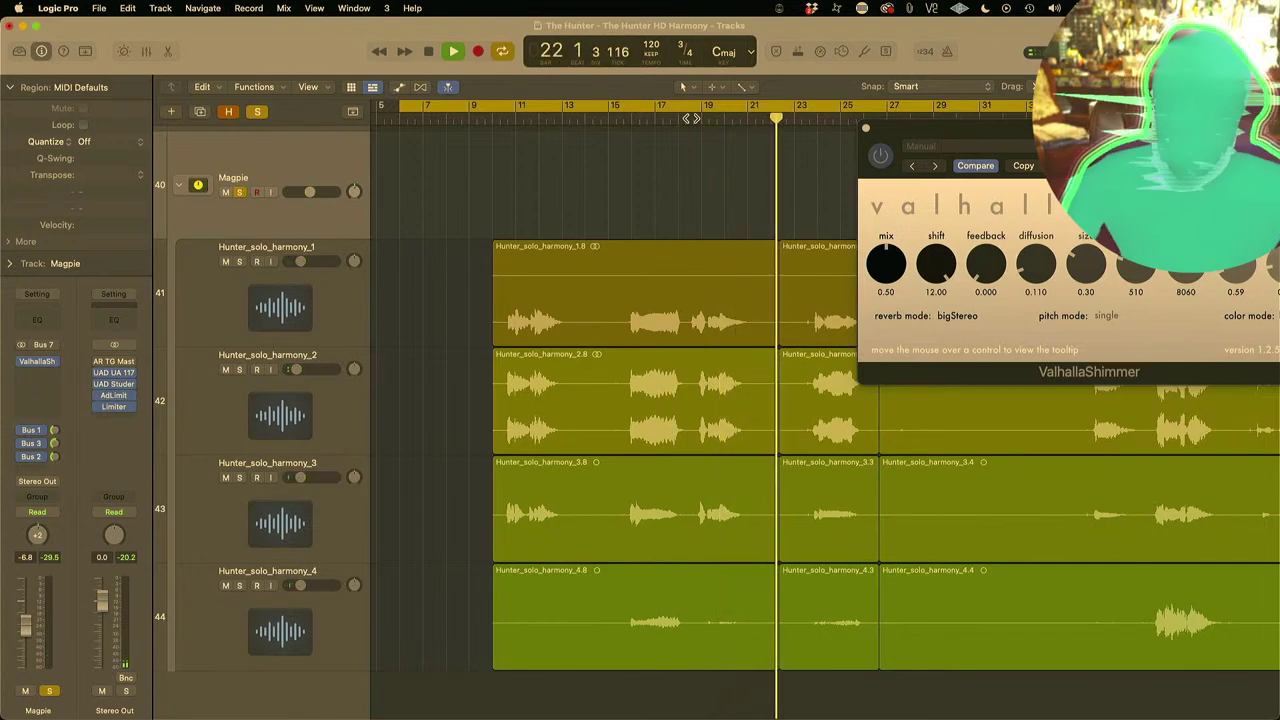
pyautogui.click(670, 118)
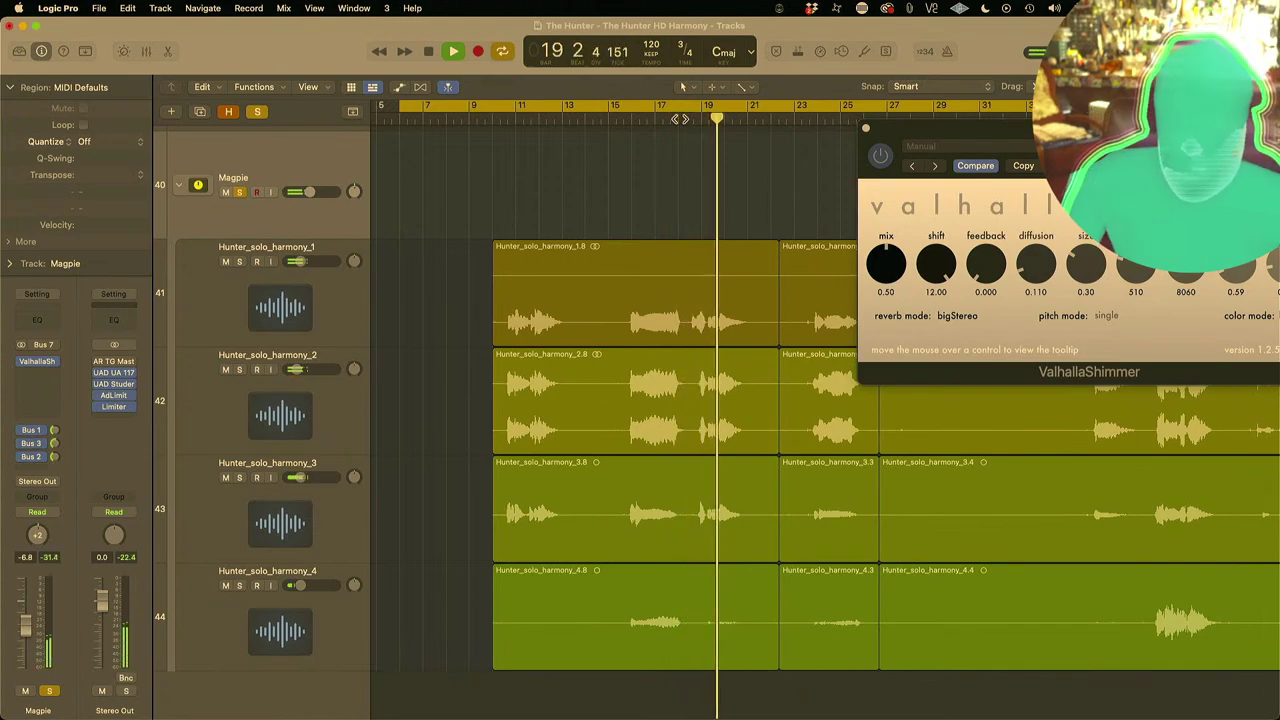
pyautogui.press('space')
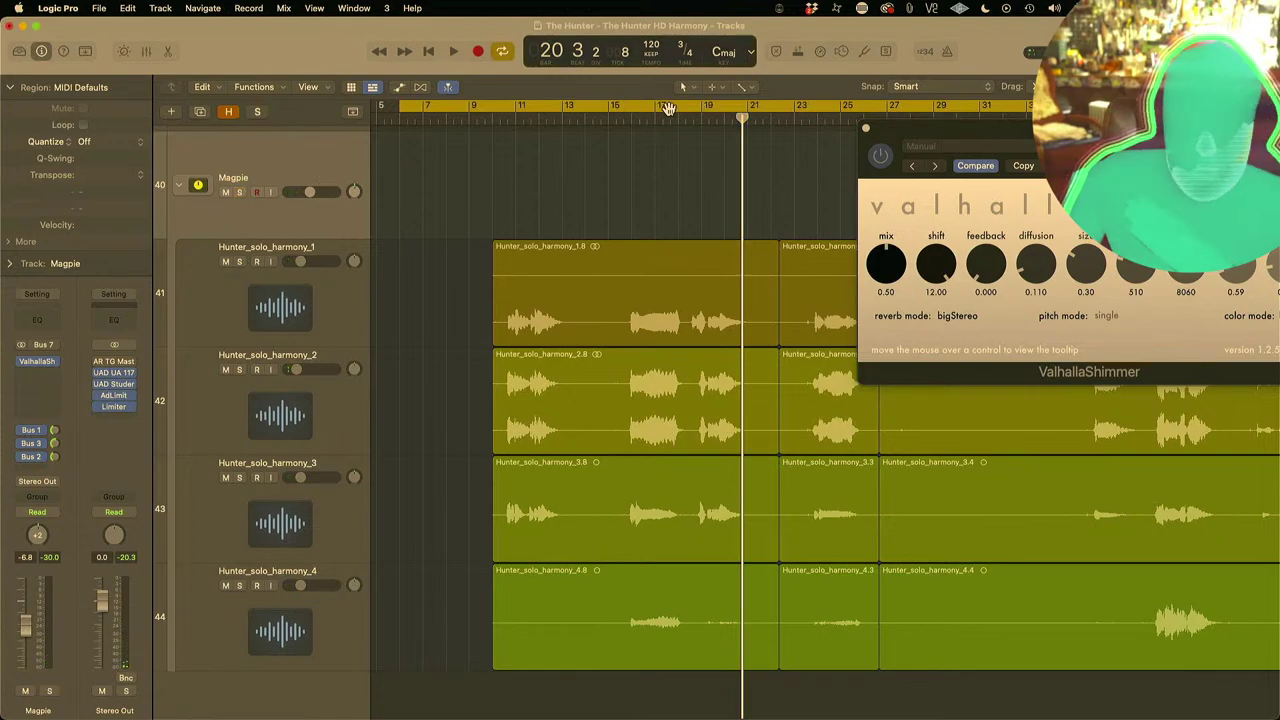
# Step: Play the full mix from around bar 16 and raise the Magpie stack's volume to -5.2 dB
pyautogui.doubleClick(648, 117)
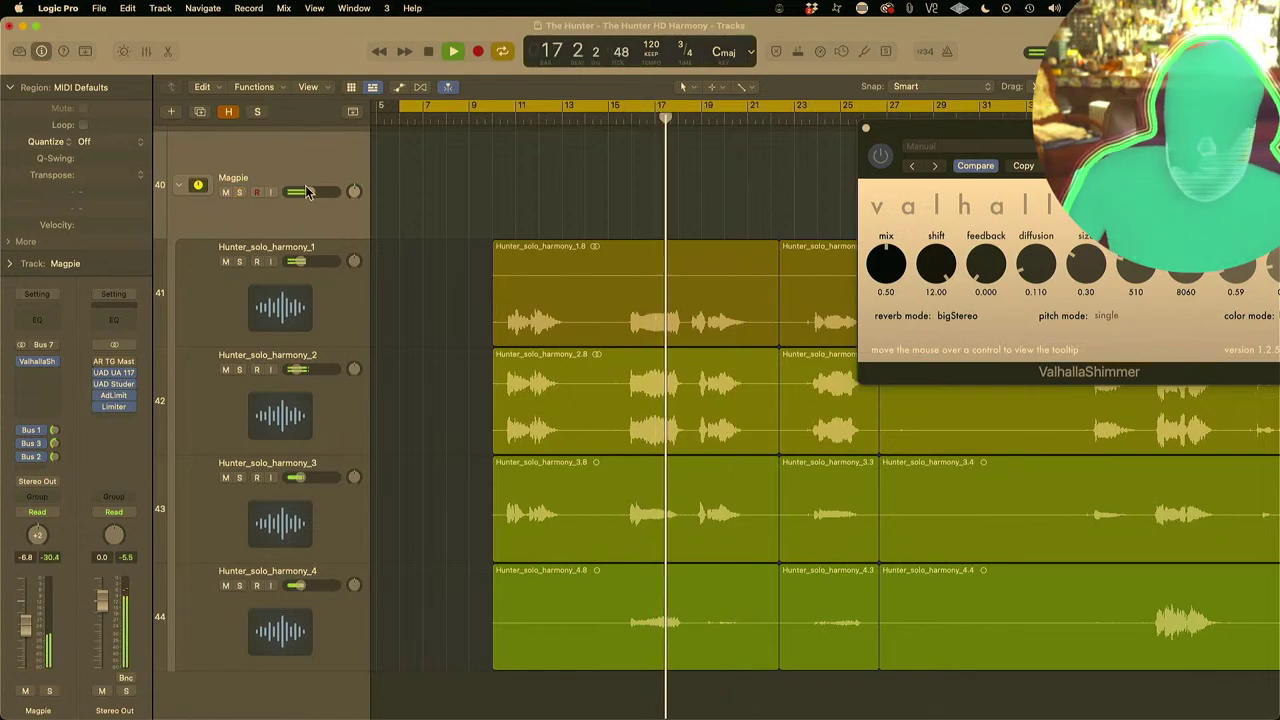
pyautogui.moveTo(300, 192)
pyautogui.moveTo(309, 192)
pyautogui.mouseDown()
pyautogui.moveTo(332, 192)
pyautogui.moveTo(316, 195)
pyautogui.mouseUp()
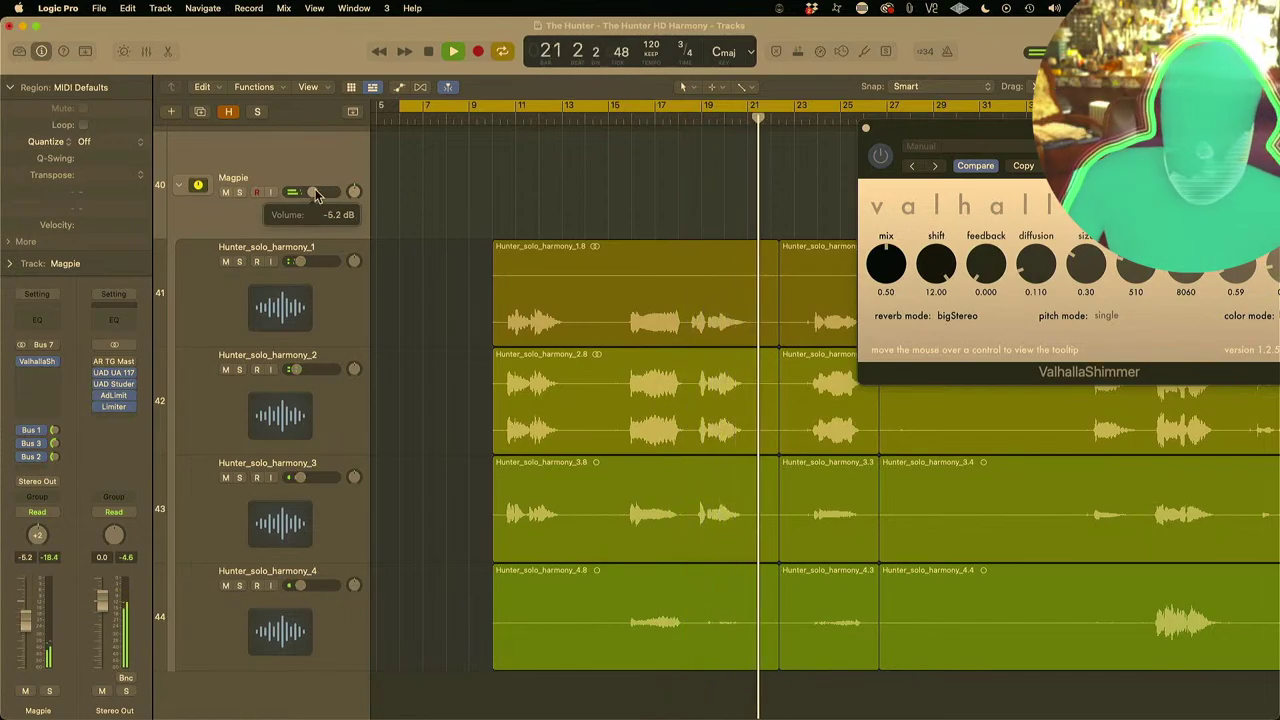
pyautogui.press('space')
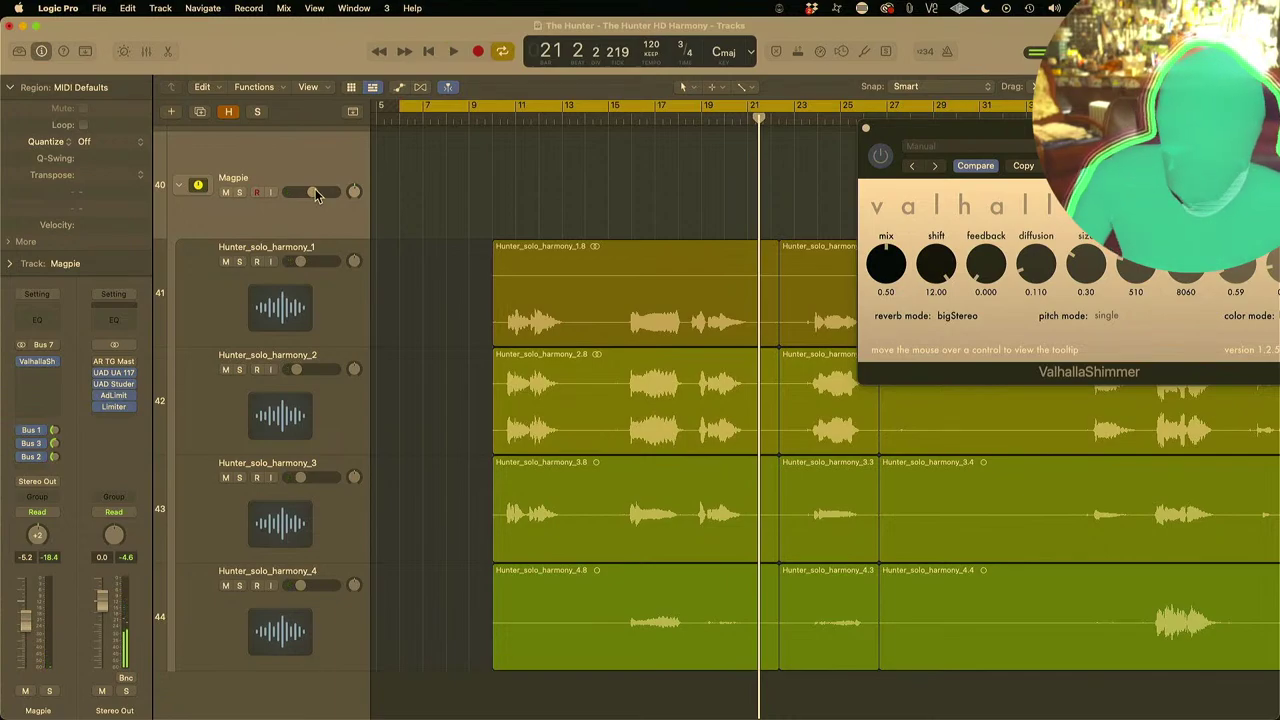
# Step: Bypass ValhallaShimmer, replay the full mix from around bar 18 for comparison, and re-enable the plug-in
pyautogui.click(876, 155)
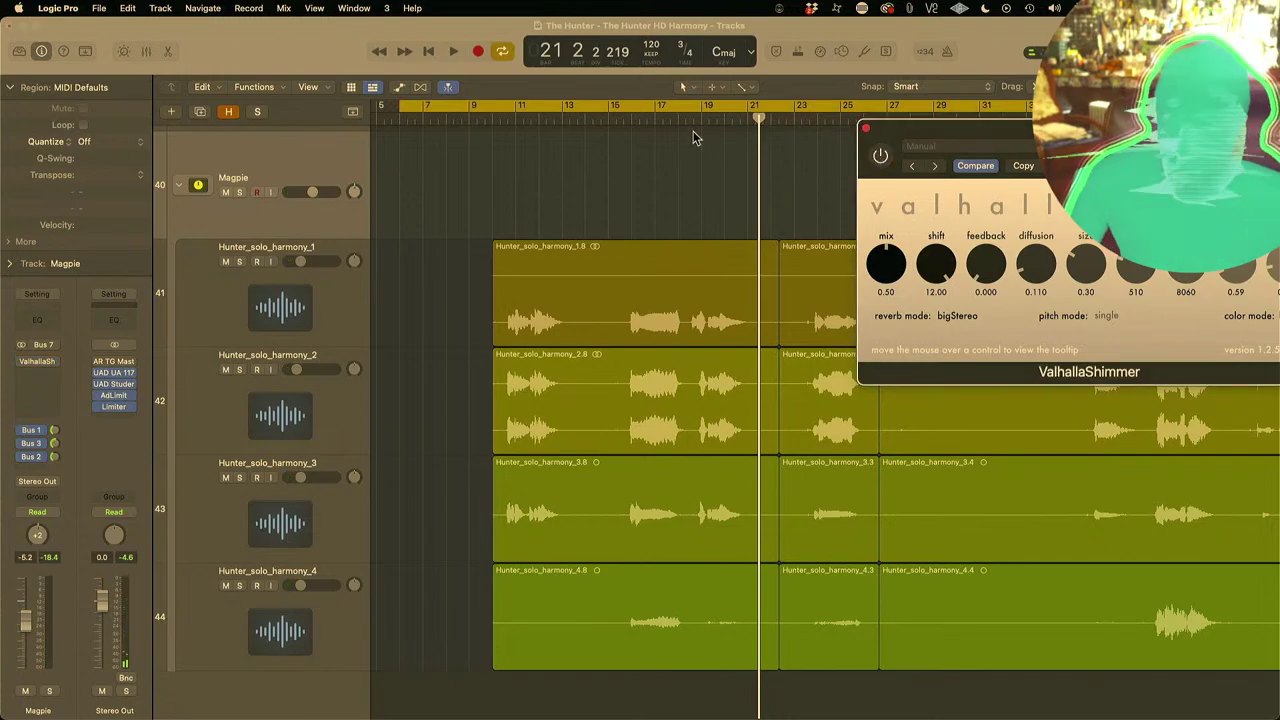
pyautogui.click(700, 117)
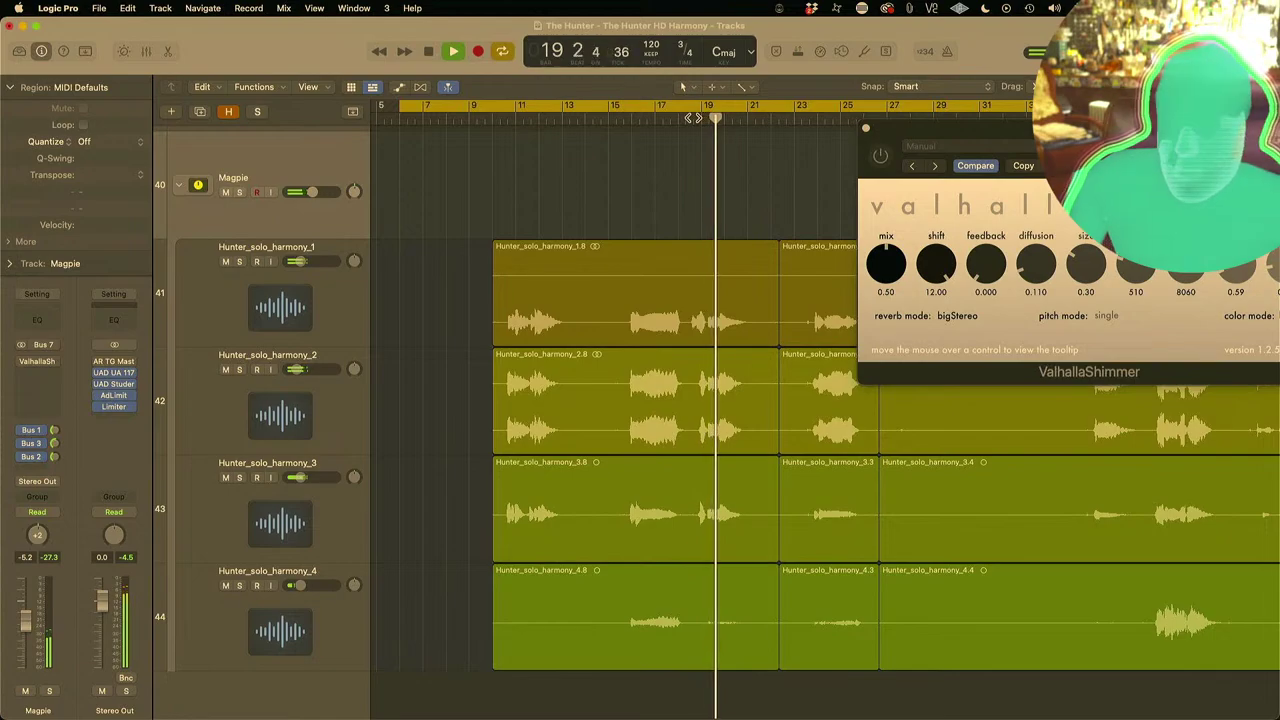
pyautogui.click(680, 118)
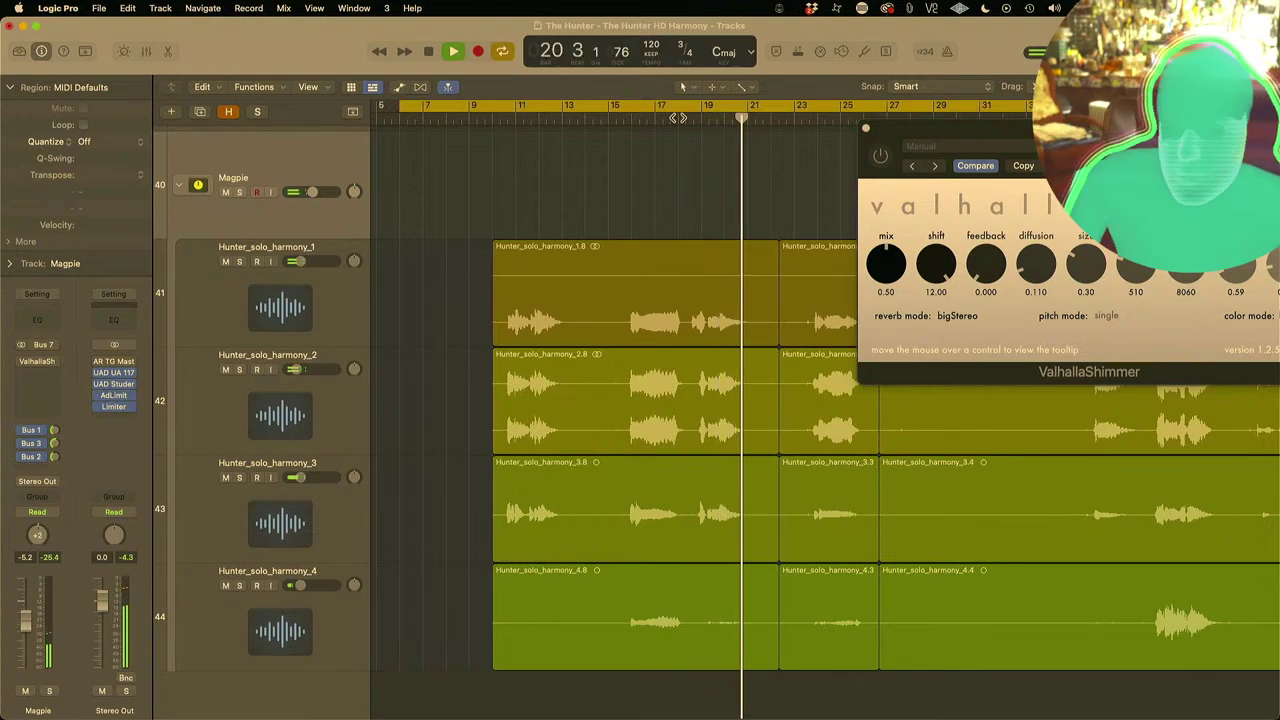
pyautogui.press('space')
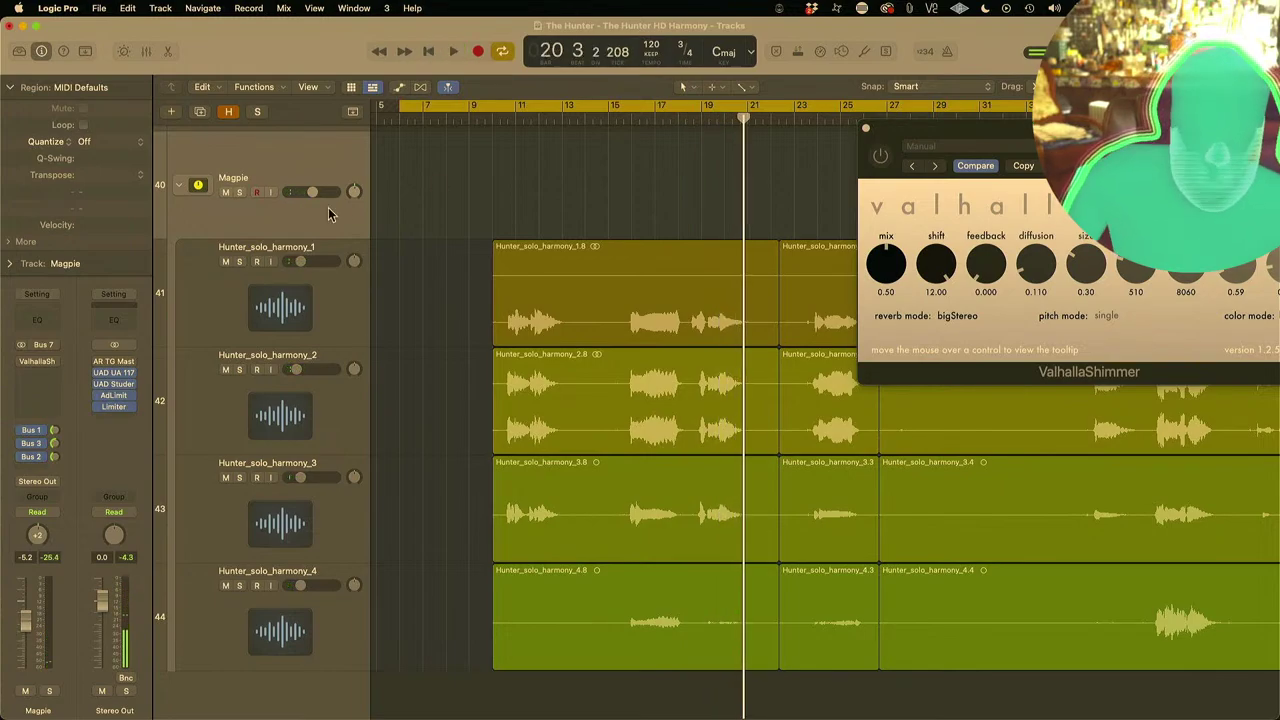
pyautogui.moveTo(918, 137); pyautogui.dragTo(645, 188)
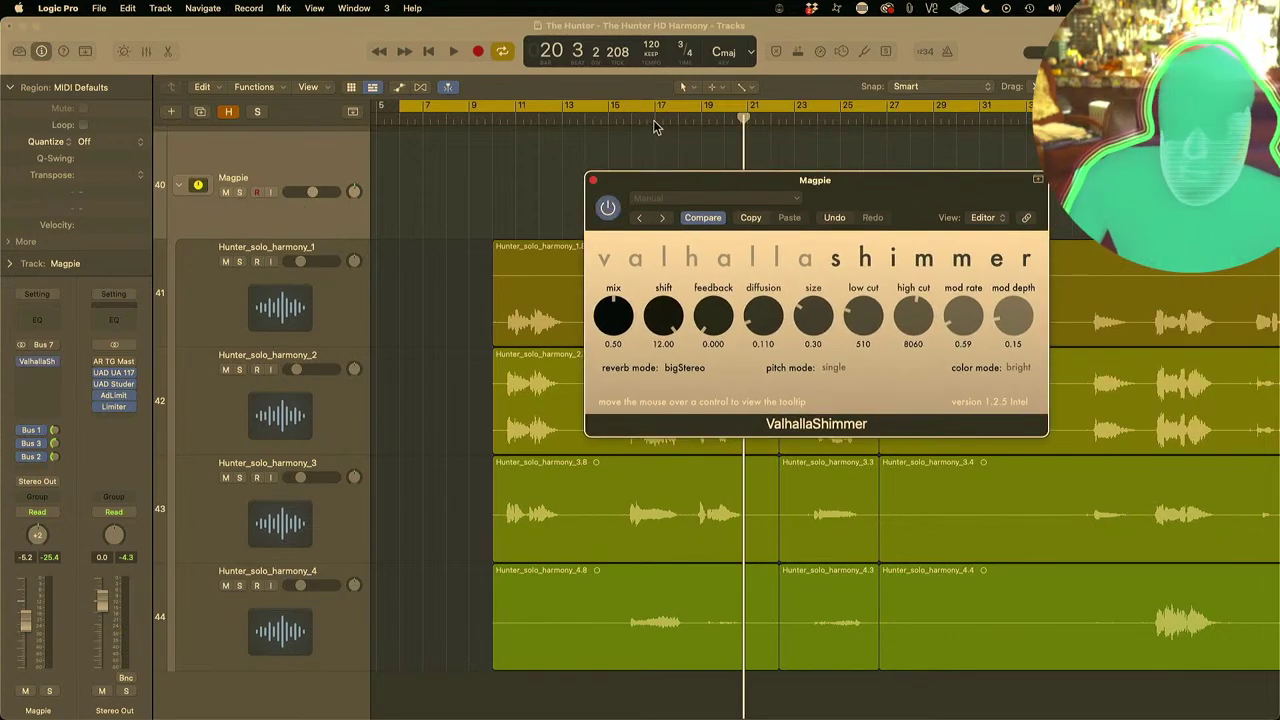
# Step: Set ValhallaShimmer's size to 1.00 and replay the full mix from around bar 18
pyautogui.click(653, 121)
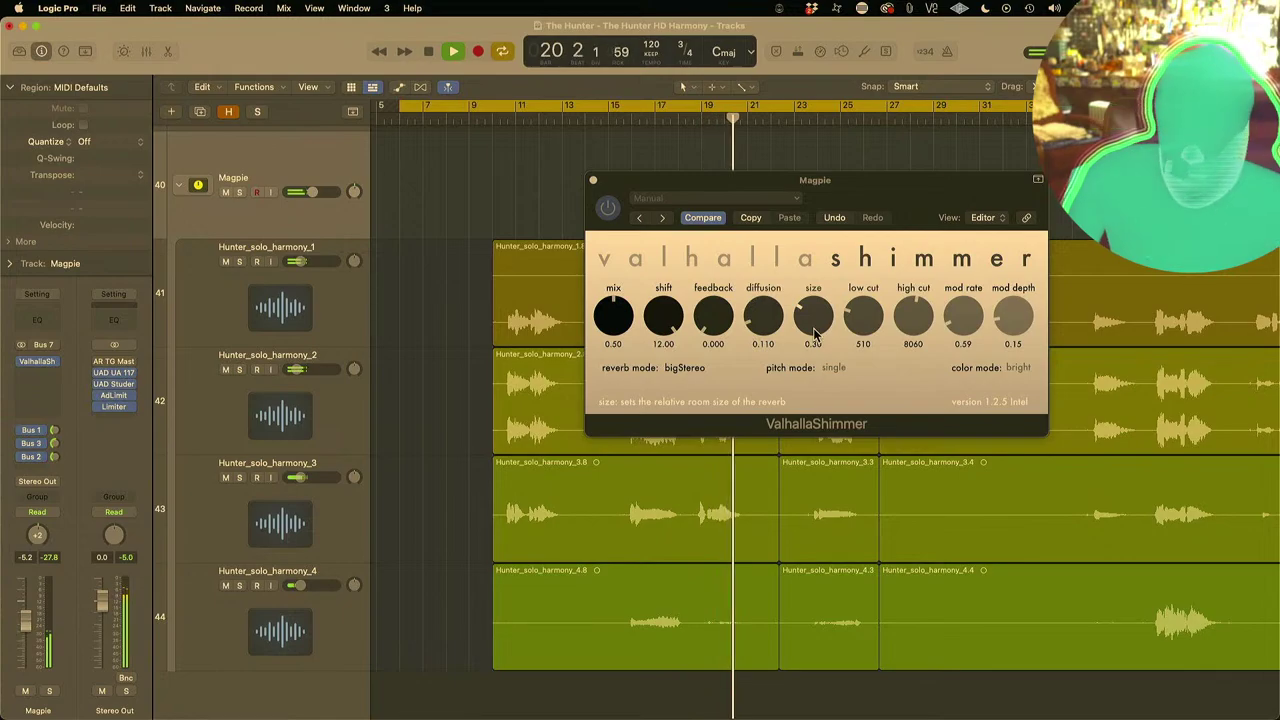
pyautogui.moveTo(814, 336); pyautogui.dragTo(841, 197)
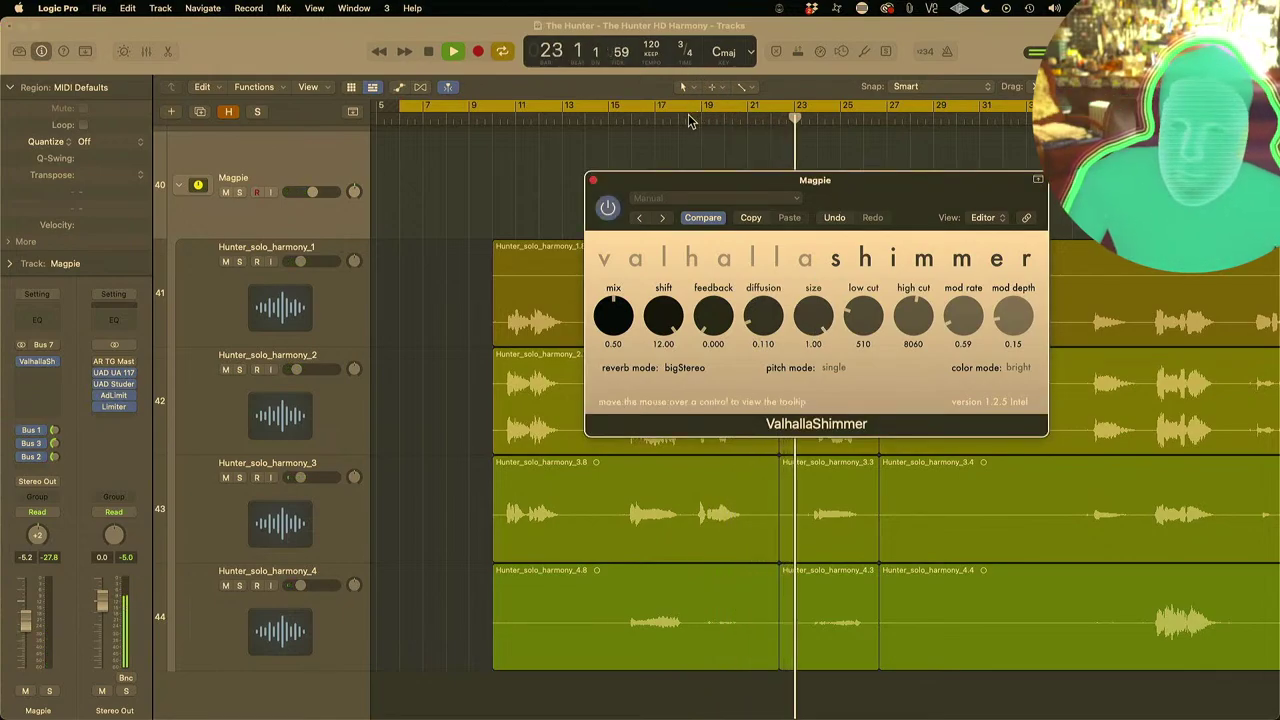
pyautogui.click(688, 120)
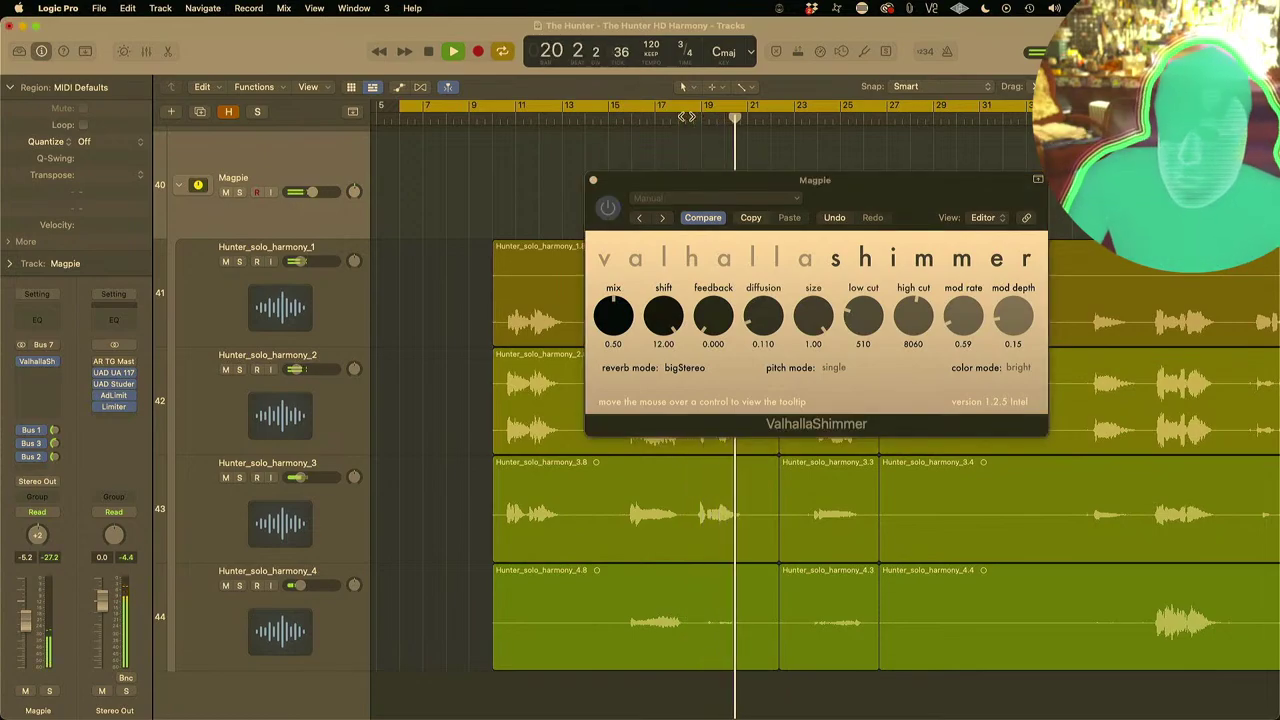
# Step: Set ValhallaShimmer's size to 0.17 and audition it in the full mix
pyautogui.click(812, 326)
pyautogui.moveTo(808, 460); pyautogui.dragTo(803, 461)
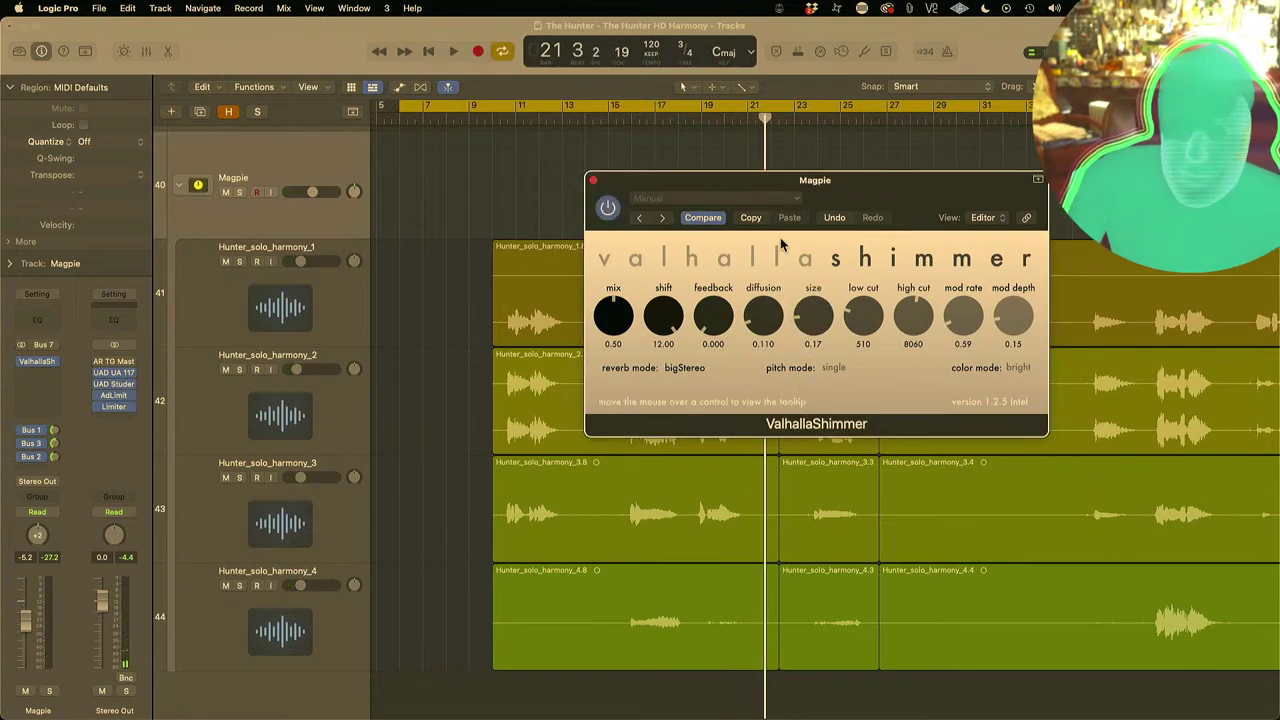
pyautogui.click(729, 124)
pyautogui.press('space')
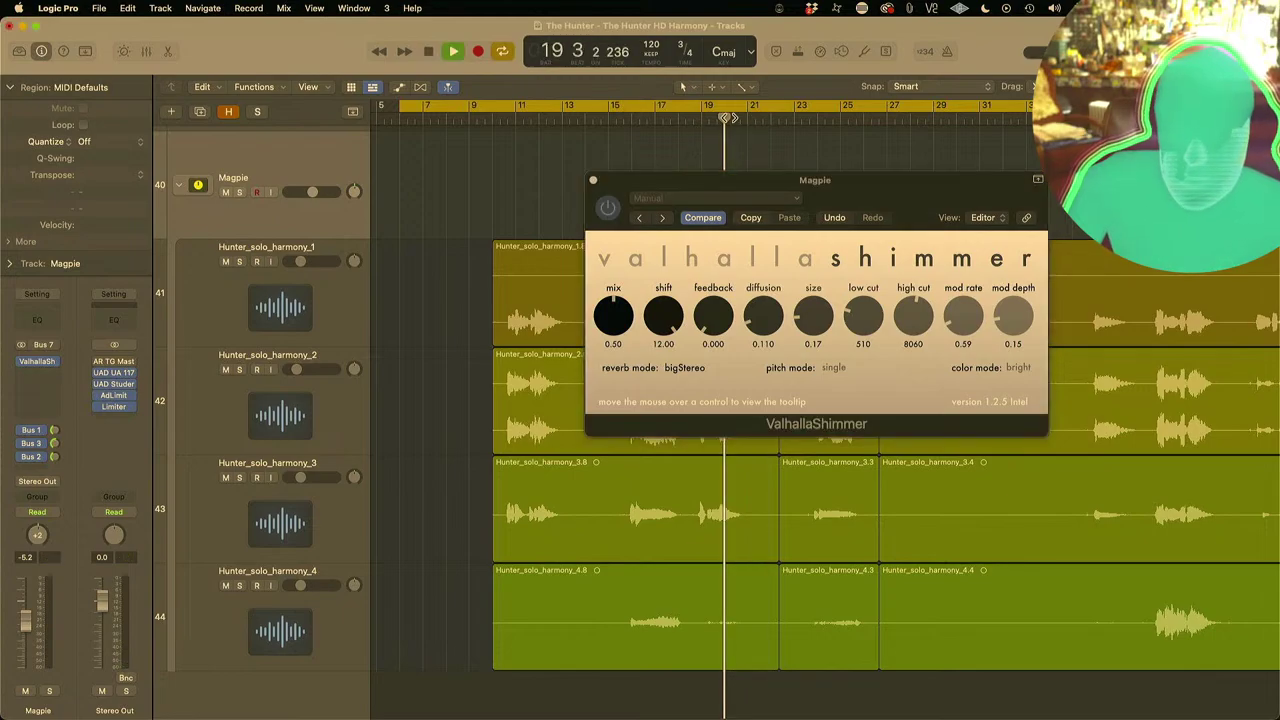
pyautogui.click(693, 118)
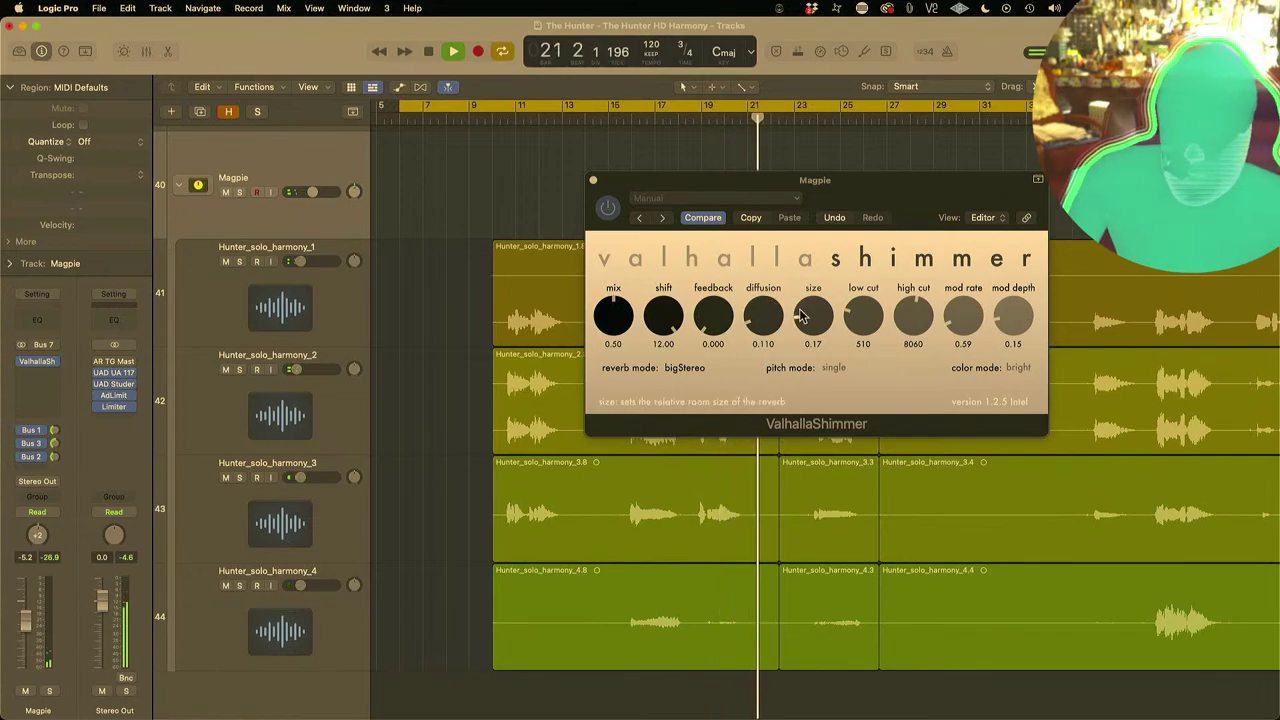
# Step: Set ValhallaShimmer's size to 0.00 and diffusion to 0.990 while replaying the full mix
pyautogui.click(810, 335)
pyautogui.moveTo(810, 335); pyautogui.dragTo(810, 345)
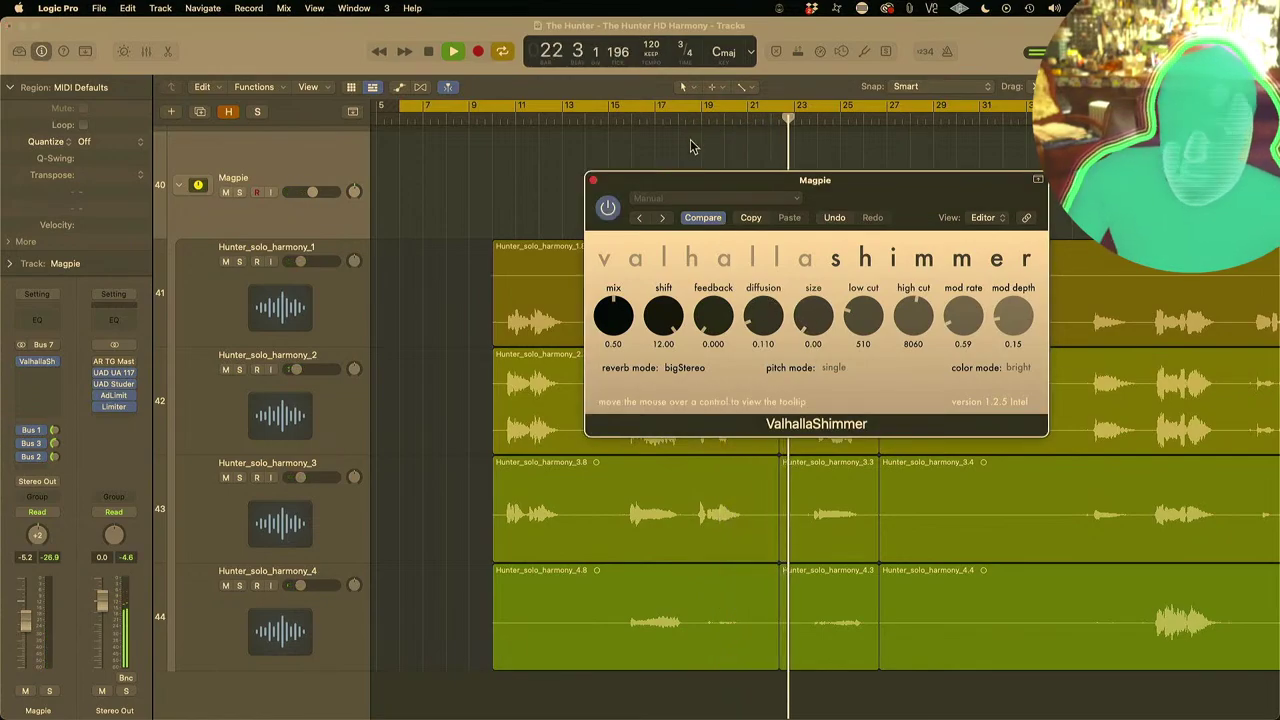
pyautogui.click(686, 127)
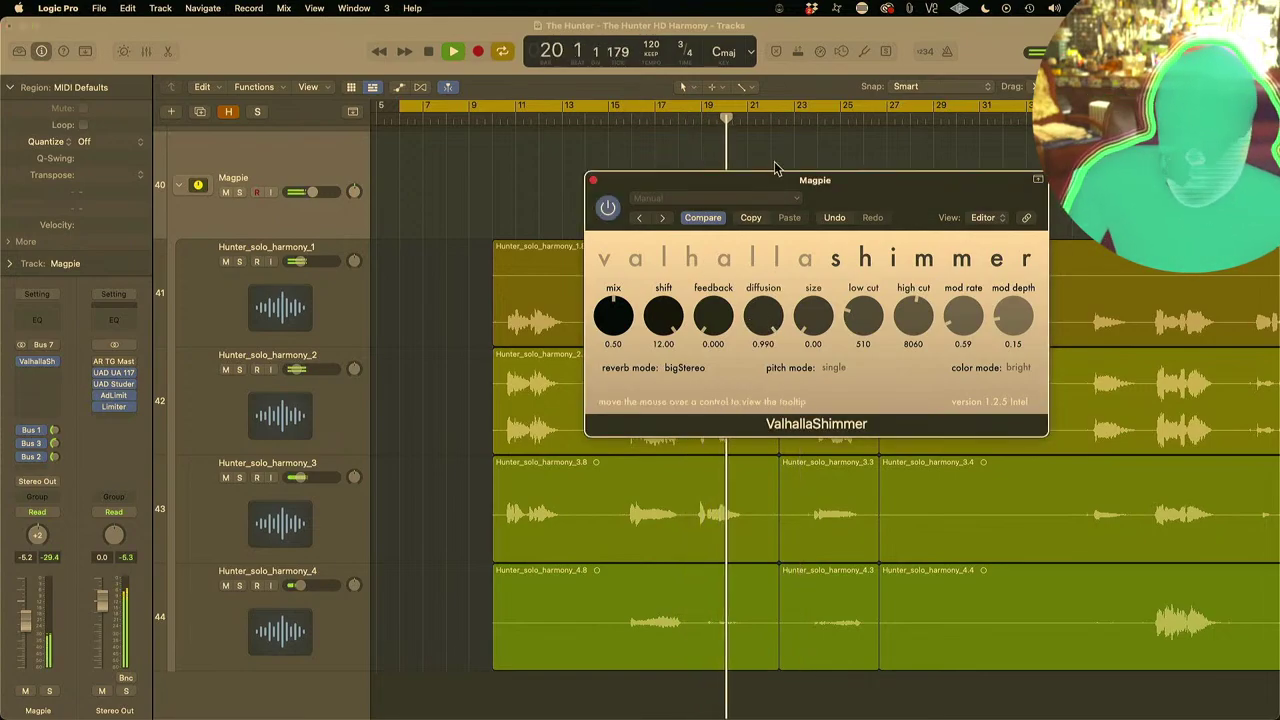
# Step: Solo the Magpie stack and set ValhallaShimmer's mix to 0.63 and size to 0.05 during playback
pyautogui.click(239, 192)
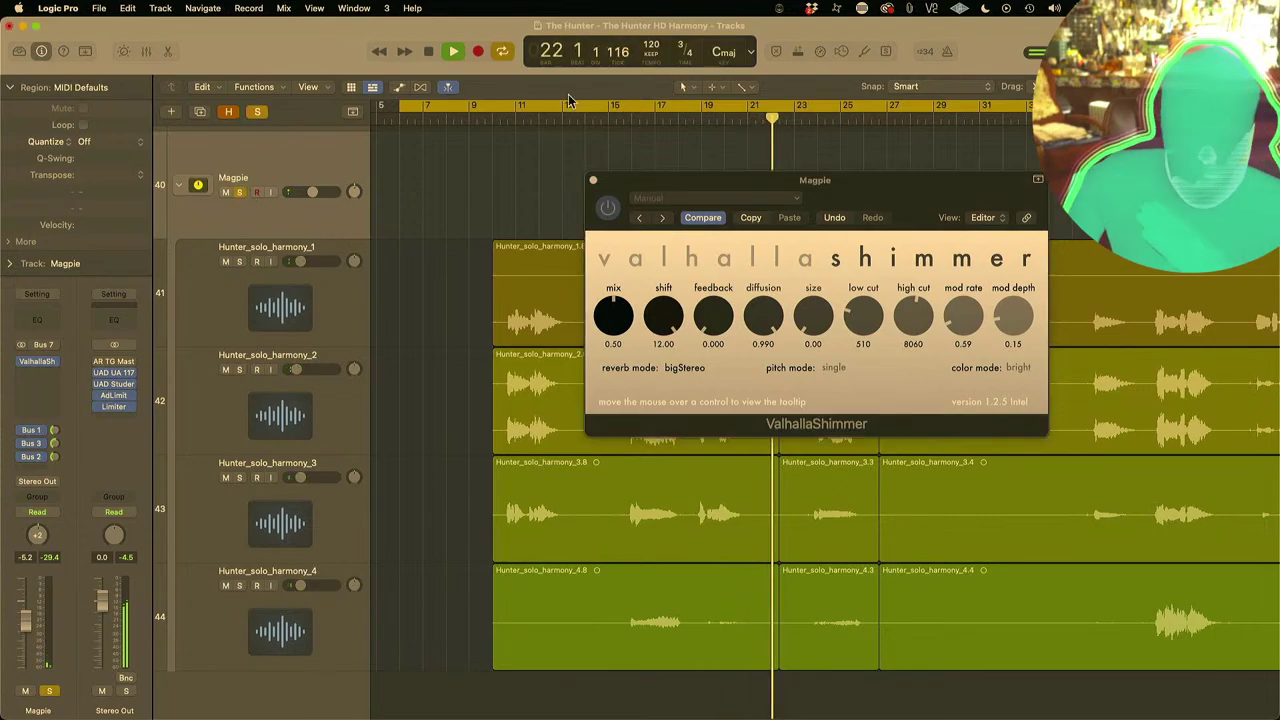
pyautogui.click(659, 117)
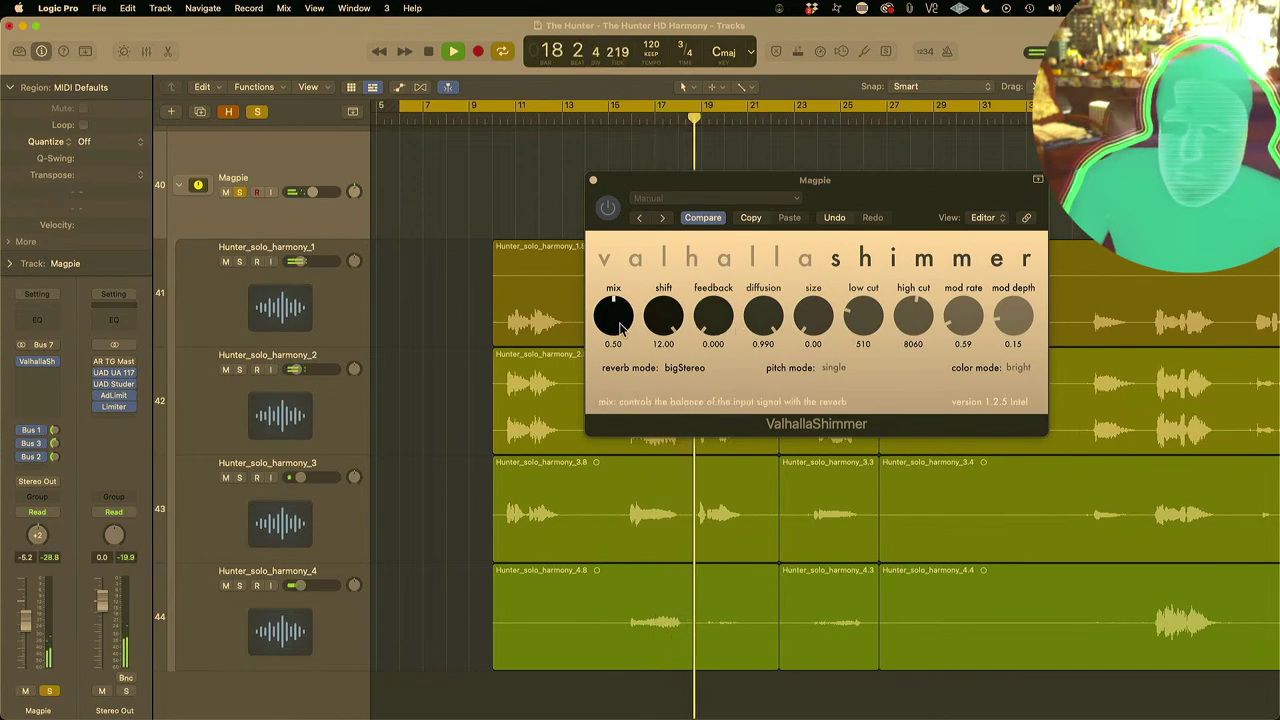
pyautogui.moveTo(616, 322); pyautogui.dragTo(620, 316)
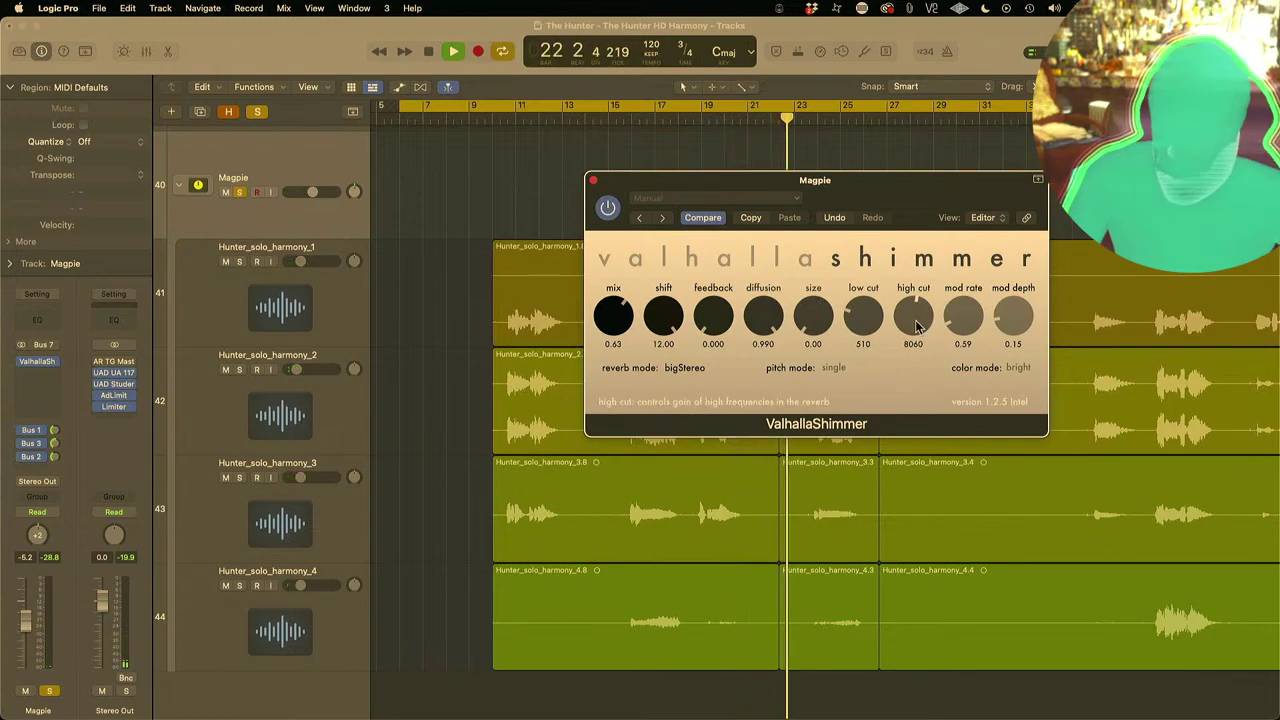
pyautogui.click(688, 124)
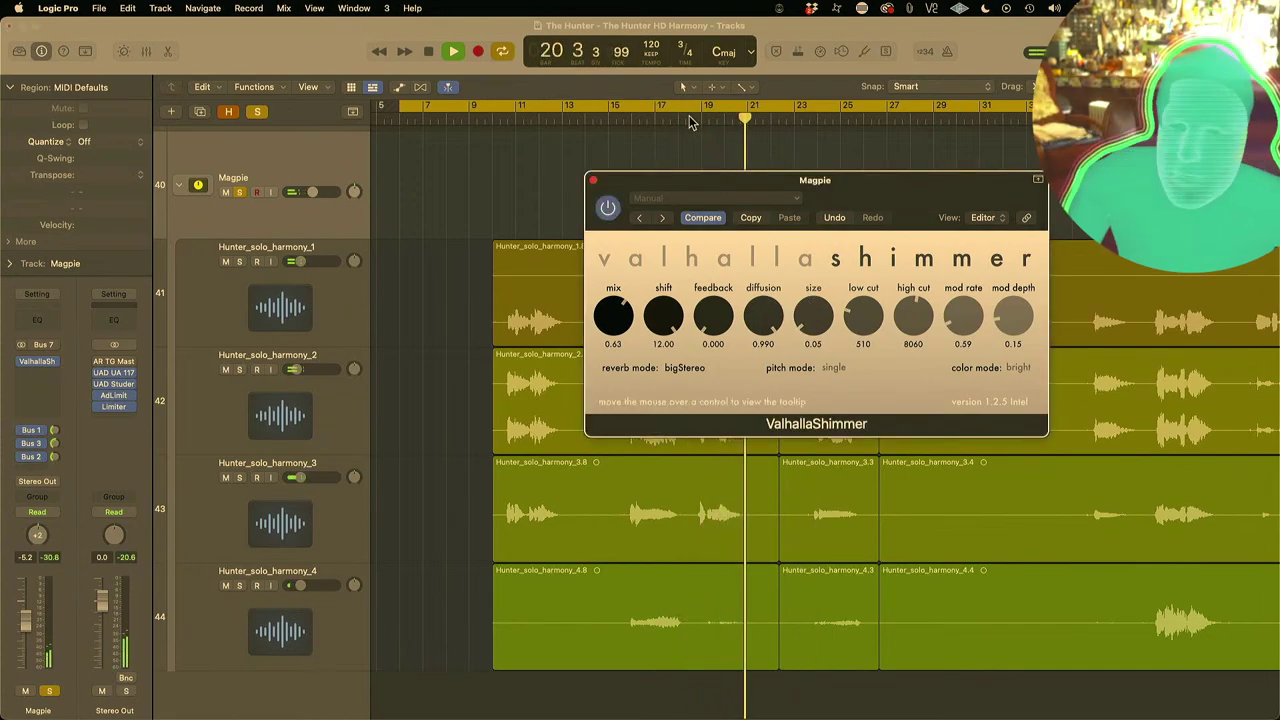
pyautogui.click(688, 120)
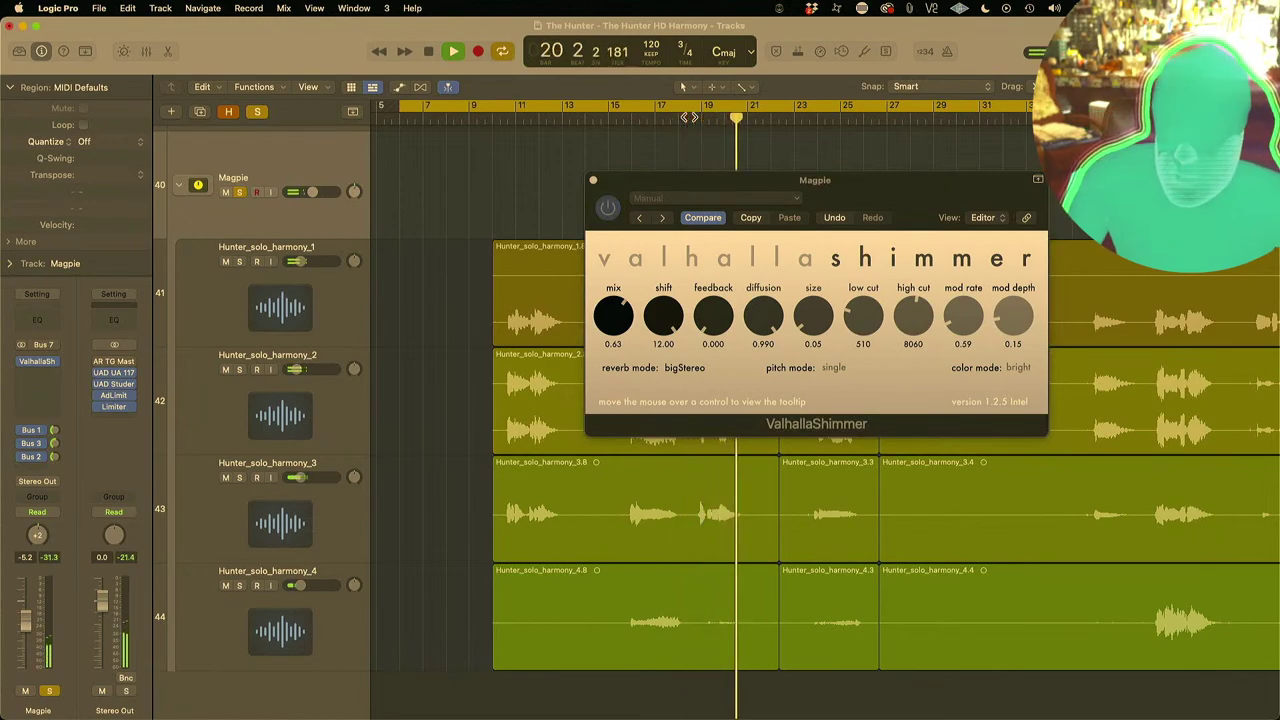
# Step: Clear the Magpie solo, listen to the harmonies in the full mix, and close the ValhallaShimmer window
pyautogui.click(257, 112)
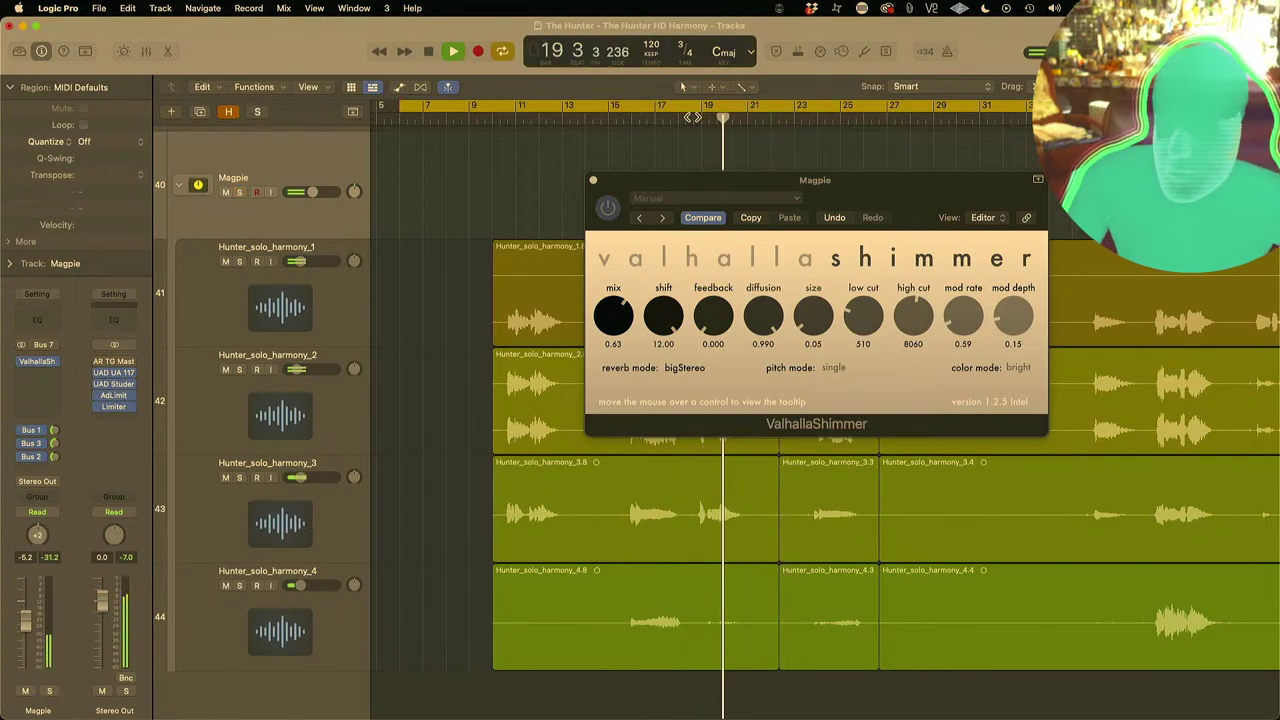
pyautogui.click(593, 183)
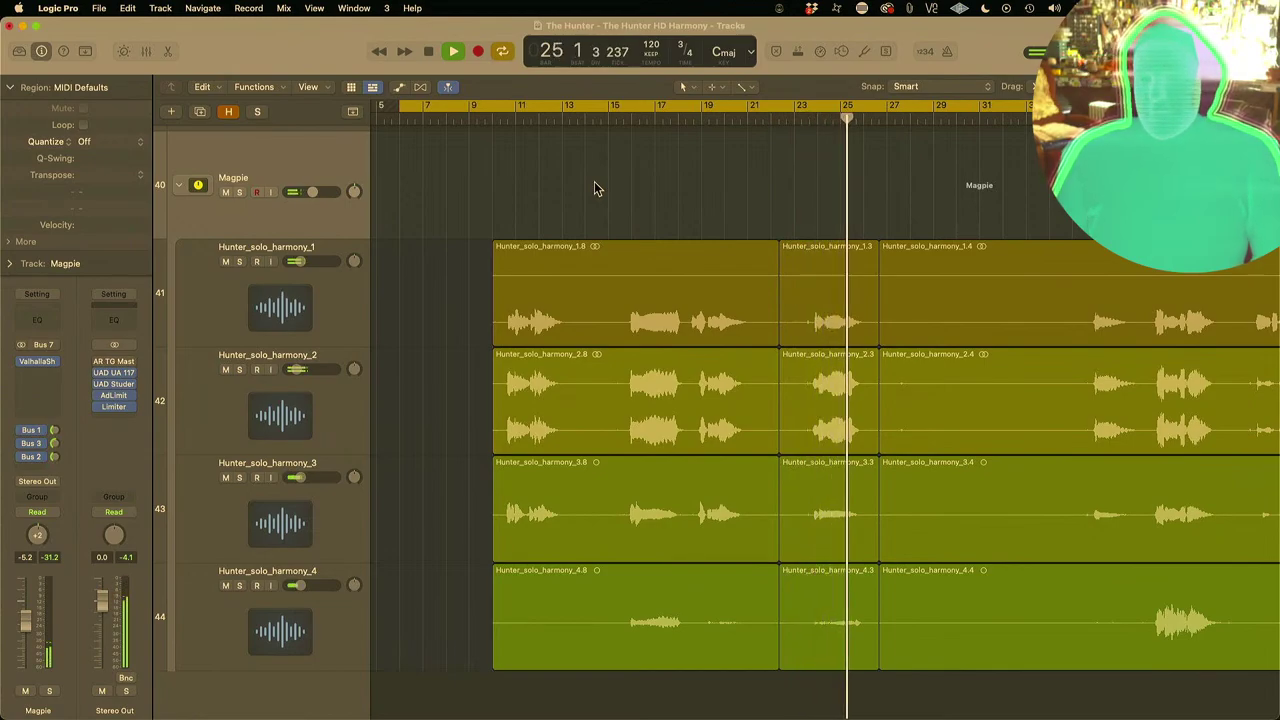
pyautogui.press('space')
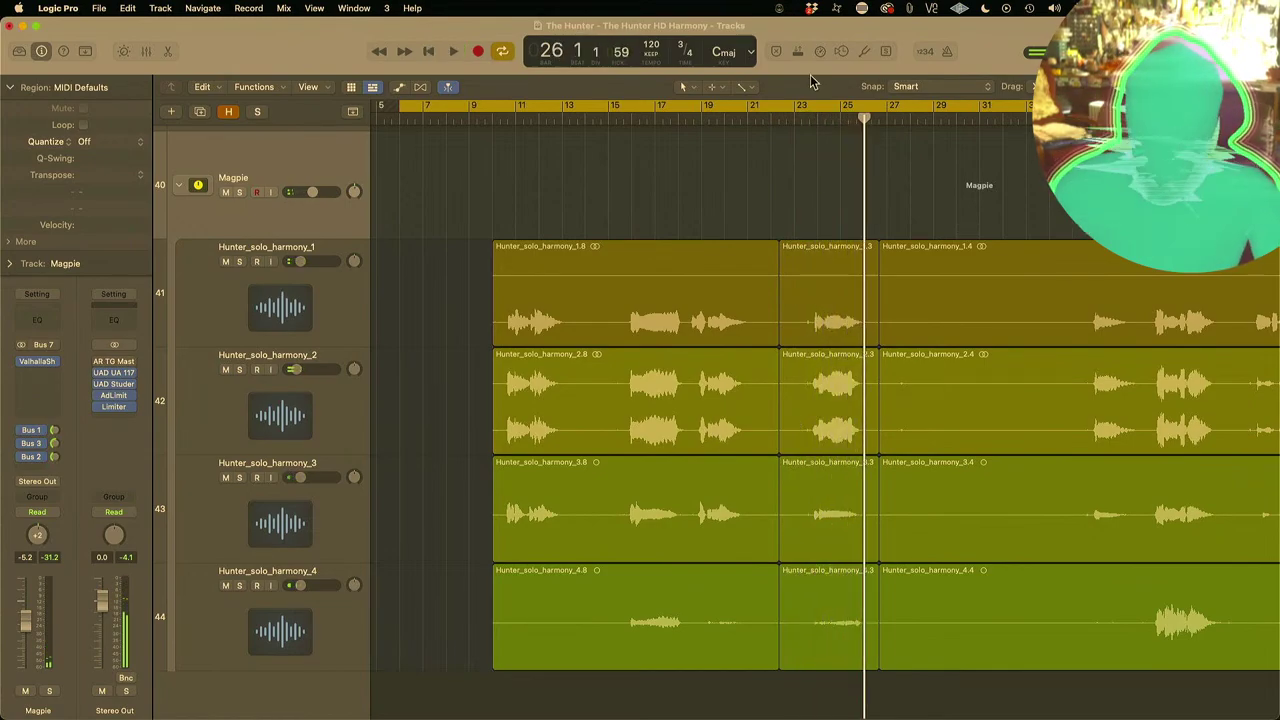
# Step: Play from around bar 22, briefly soloing Hunter_solo_harmony_3 and Hunter_solo_harmony_4 to hear them alone, and stop playback
pyautogui.click(791, 122)
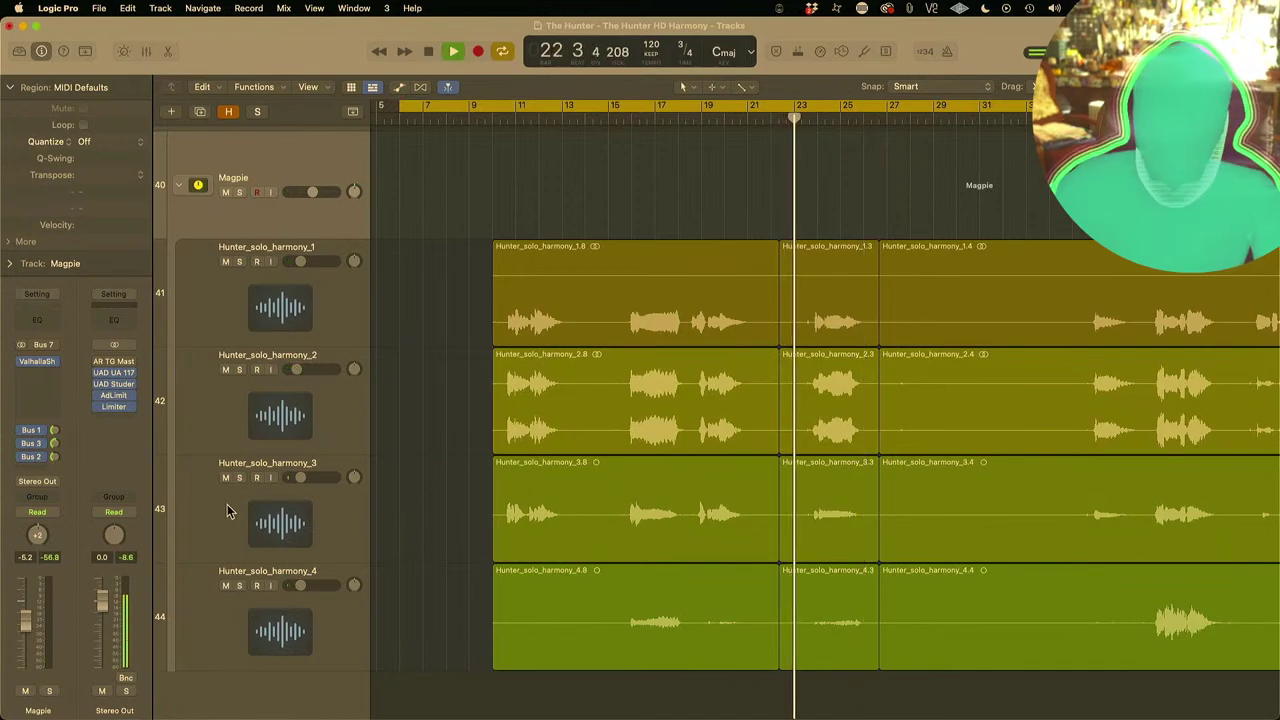
pyautogui.click(239, 477)
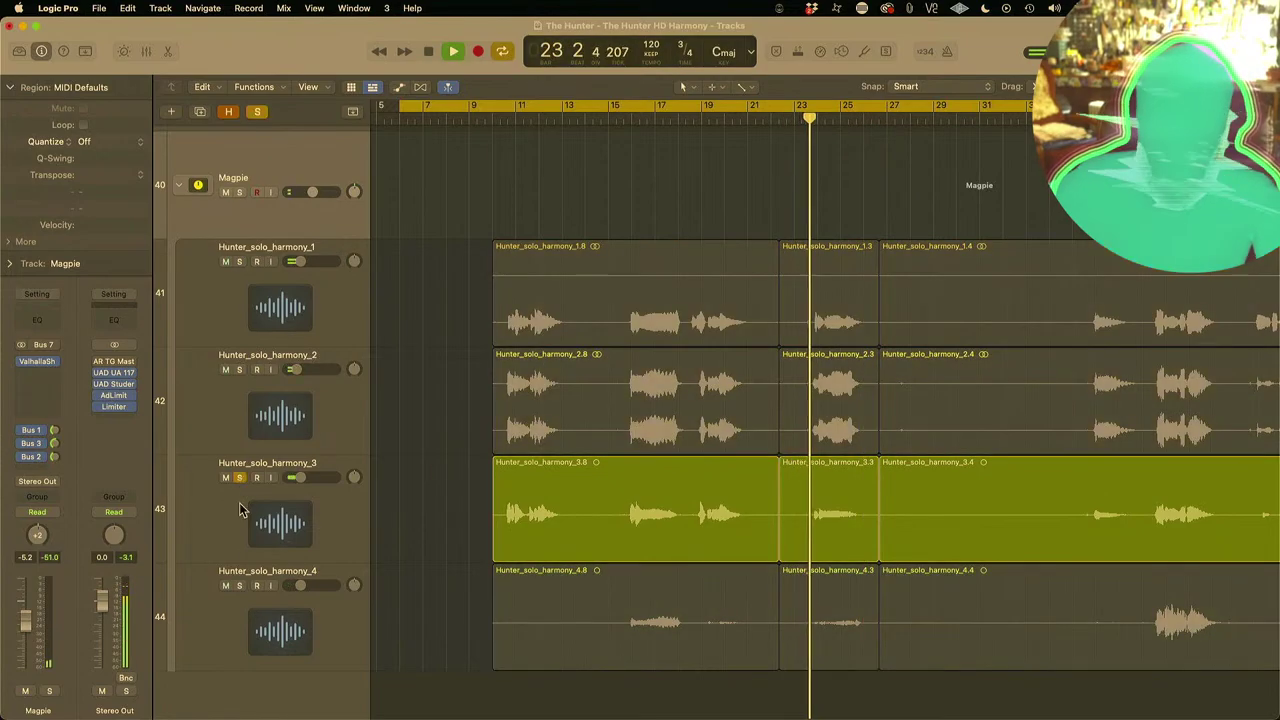
pyautogui.click(239, 585)
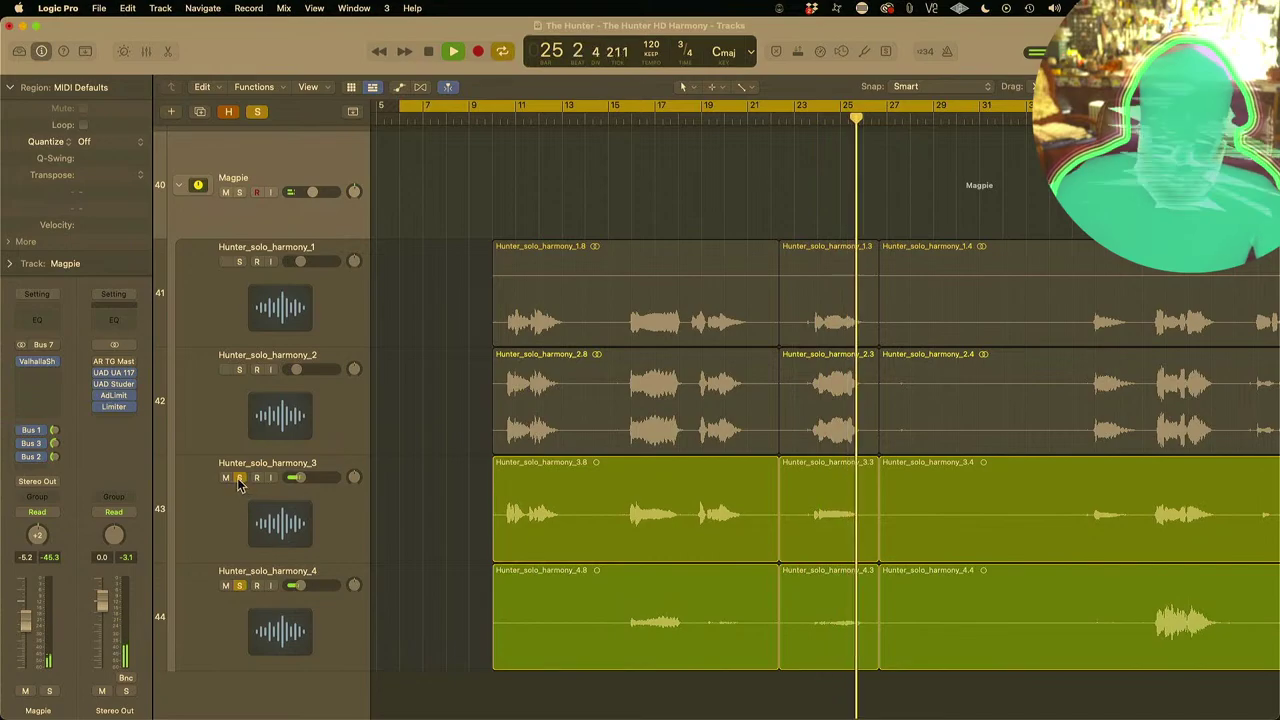
pyautogui.click(239, 477)
pyautogui.click(239, 585)
pyautogui.press('space')
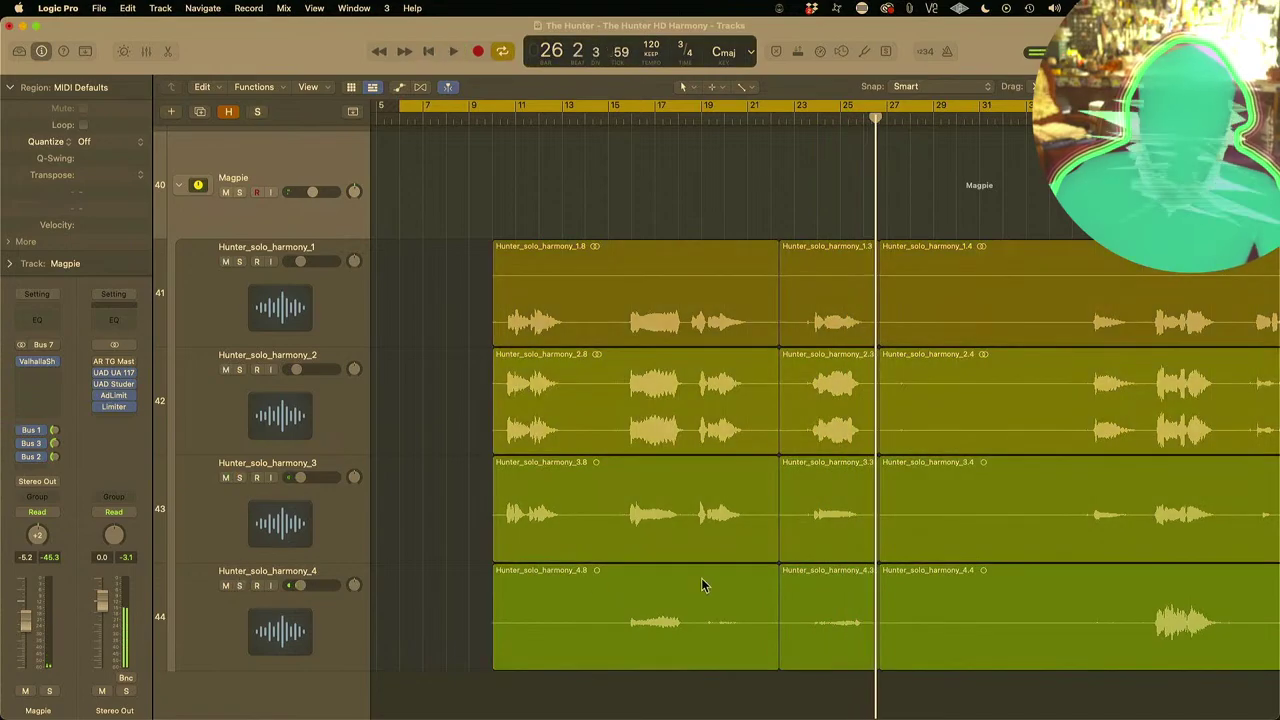
# Step: Set the gain of regions Hunter_solo_harmony_3.3 and Hunter_solo_harmony_4.3 to +13.3 dB and play the mix from around bar 23
pyautogui.click(797, 657)
pyautogui.keyDown('shift'); pyautogui.click(800, 523); pyautogui.keyUp('shift')
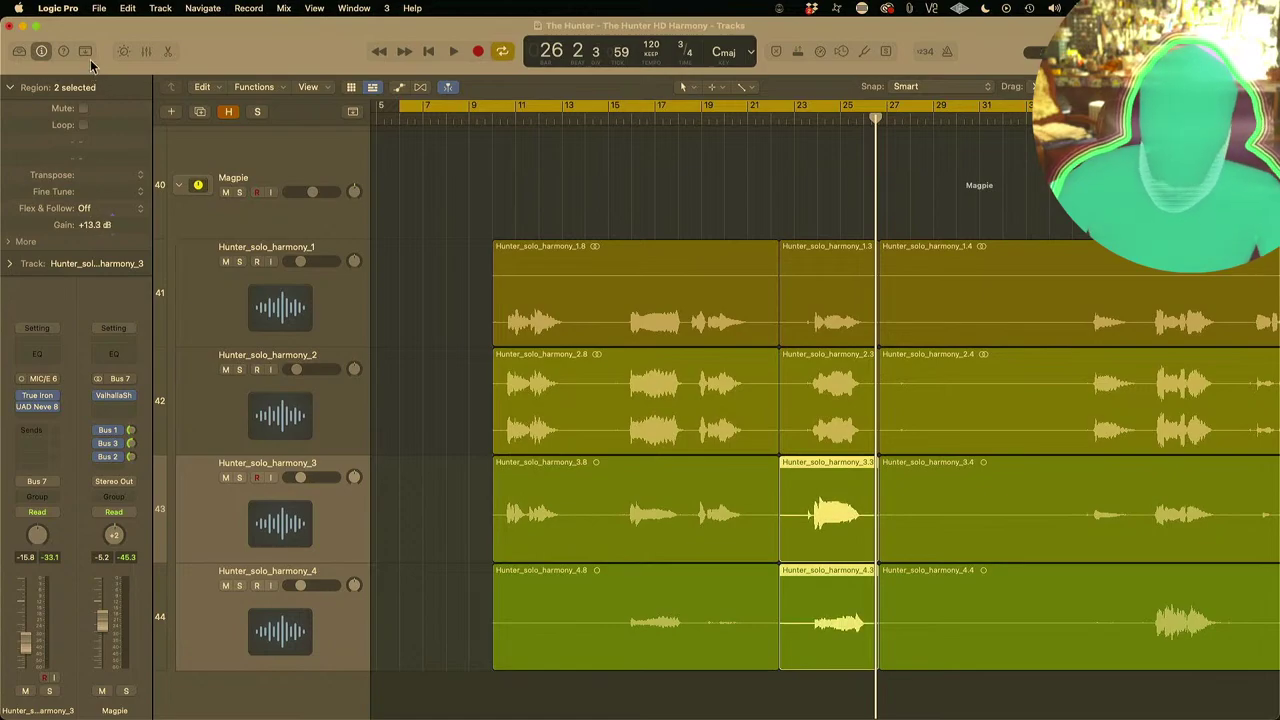
pyautogui.click(795, 113)
pyautogui.press('space')
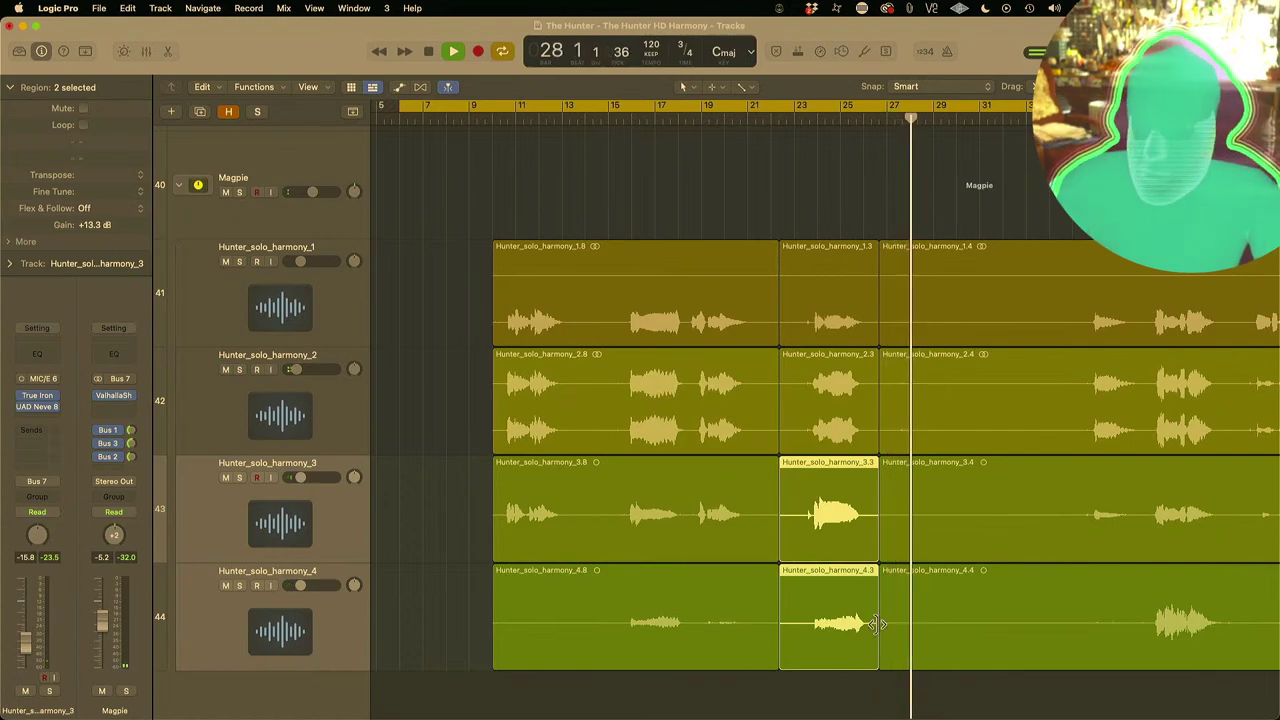
# Step: Shorten the four harmony regions near bar 23 to end about bar 26 with short fade-outs, and replay them with cycle mode off
pyautogui.moveTo(870, 689); pyautogui.dragTo(858, 323)
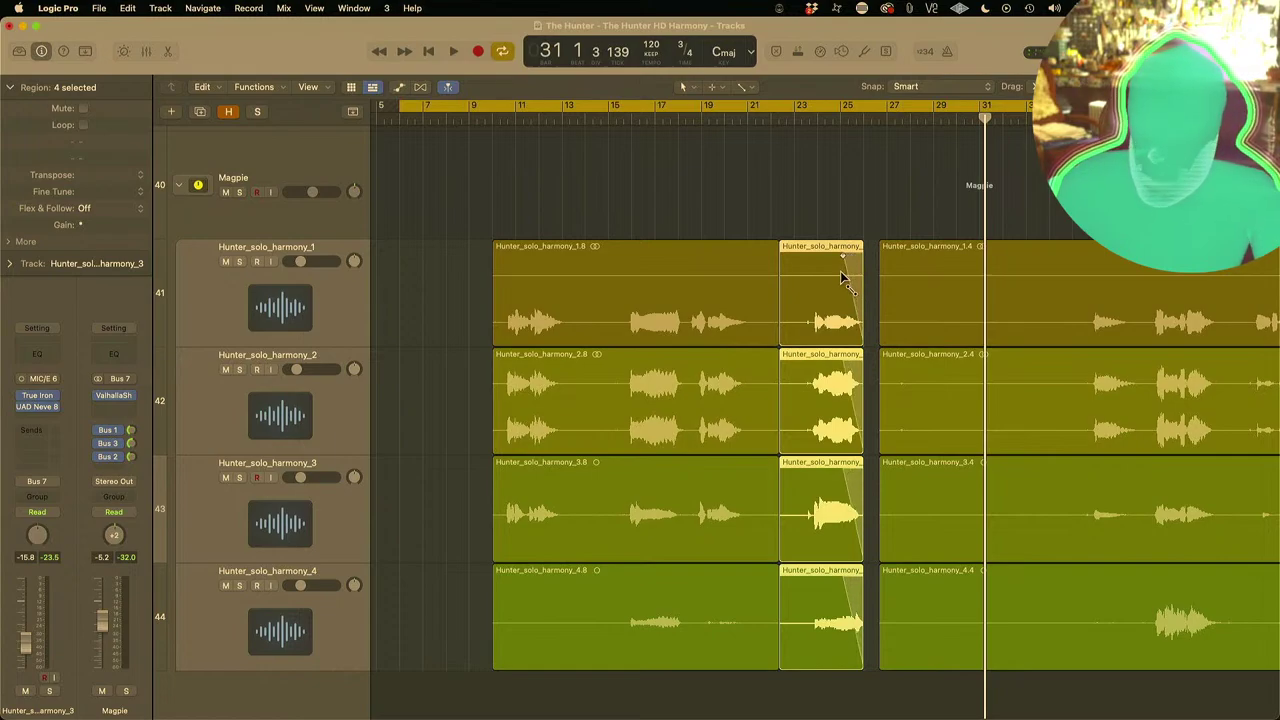
pyautogui.click(812, 118)
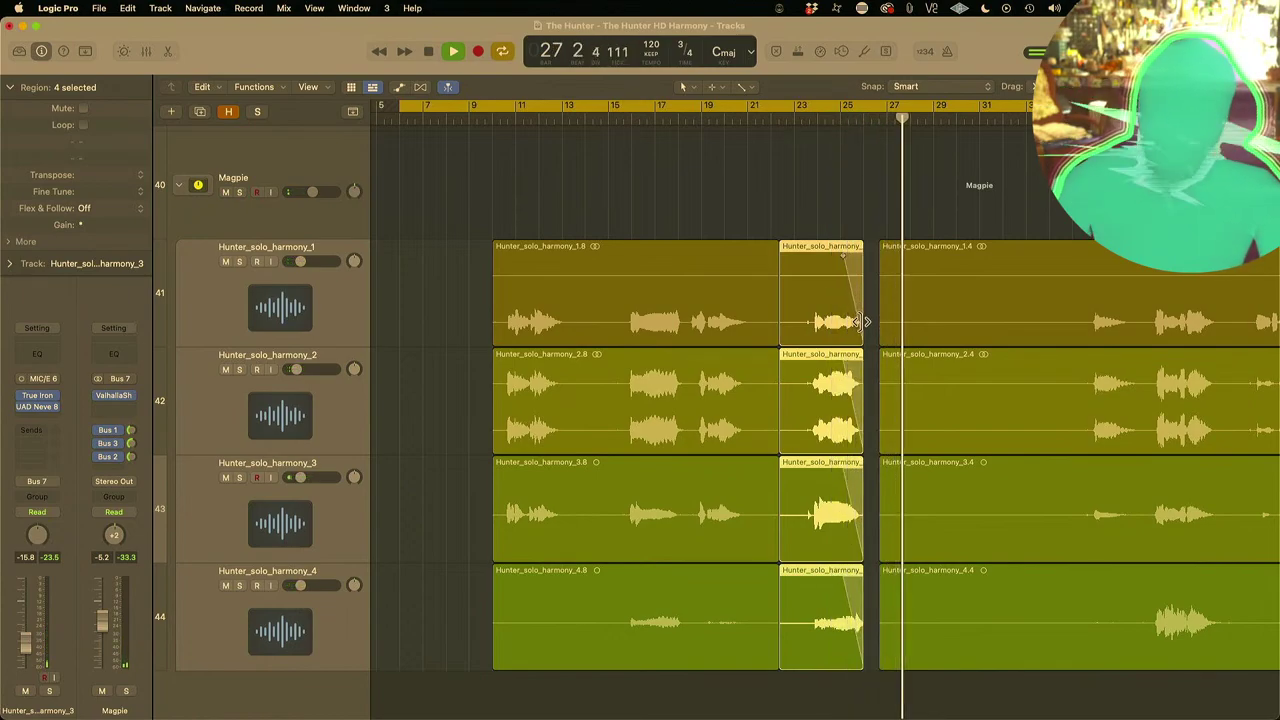
pyautogui.click(786, 112)
pyautogui.click(788, 113)
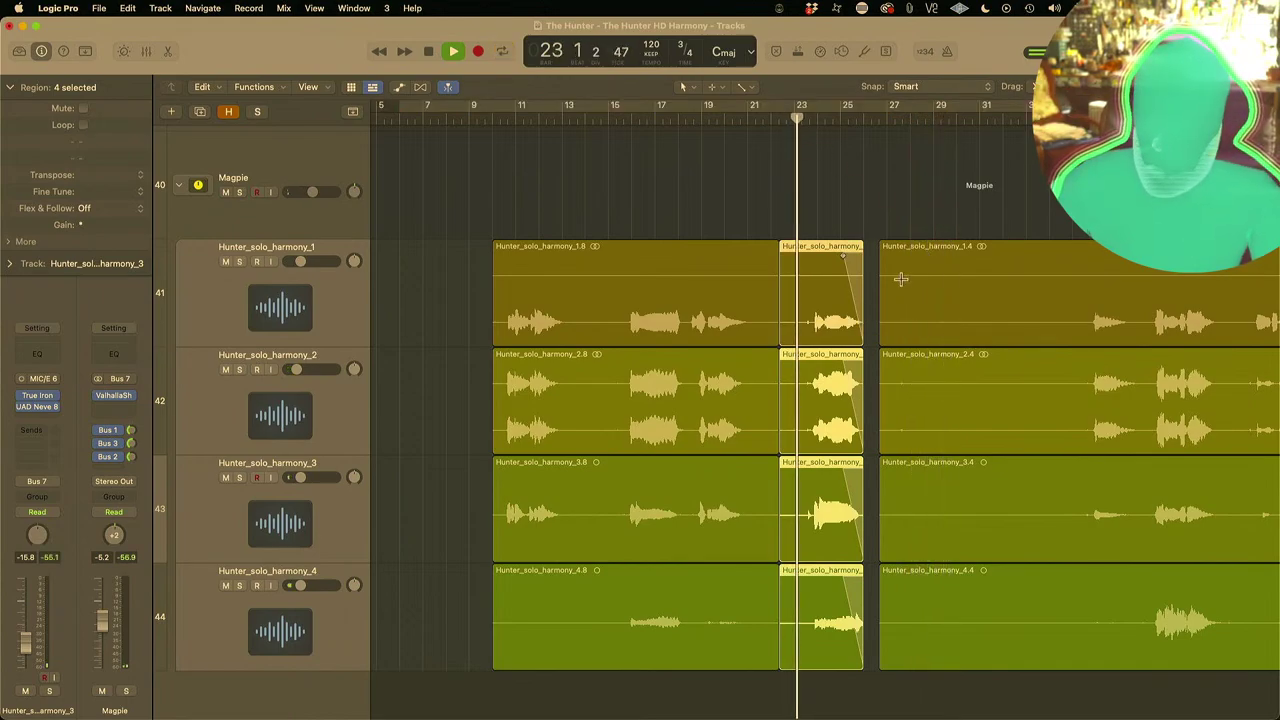
# Step: Delete the silent section from about bar 26.5 to 35.5 across the four Hunter_solo_harmony tracks
pyautogui.moveTo(878, 288); pyautogui.dragTo(1089, 616)
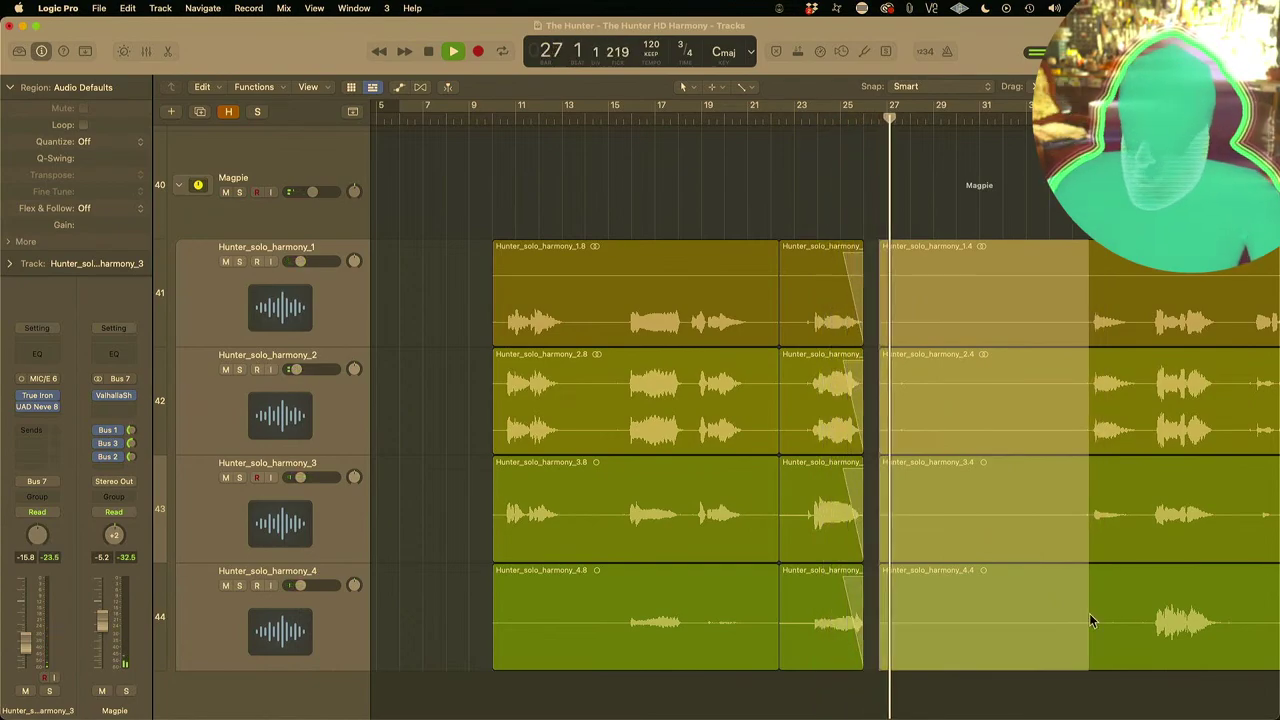
pyautogui.press('Delete')
pyautogui.press('super+Left')
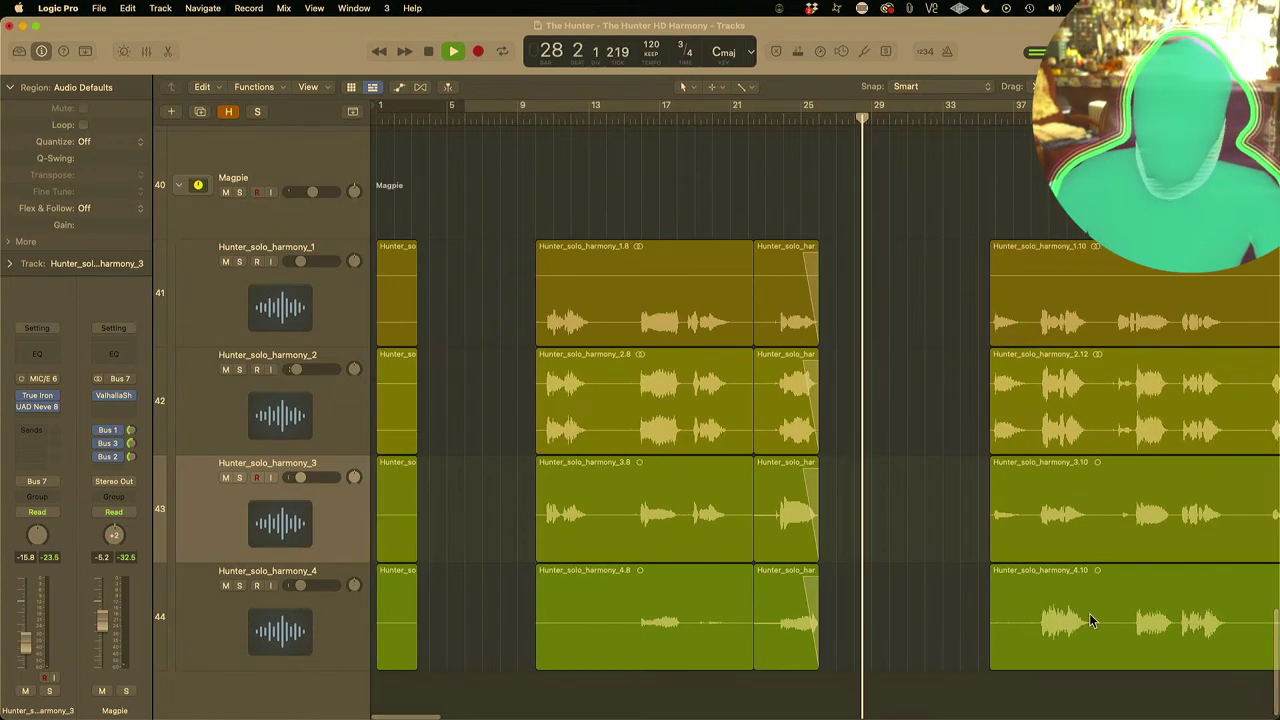
pyautogui.press('super+Right')
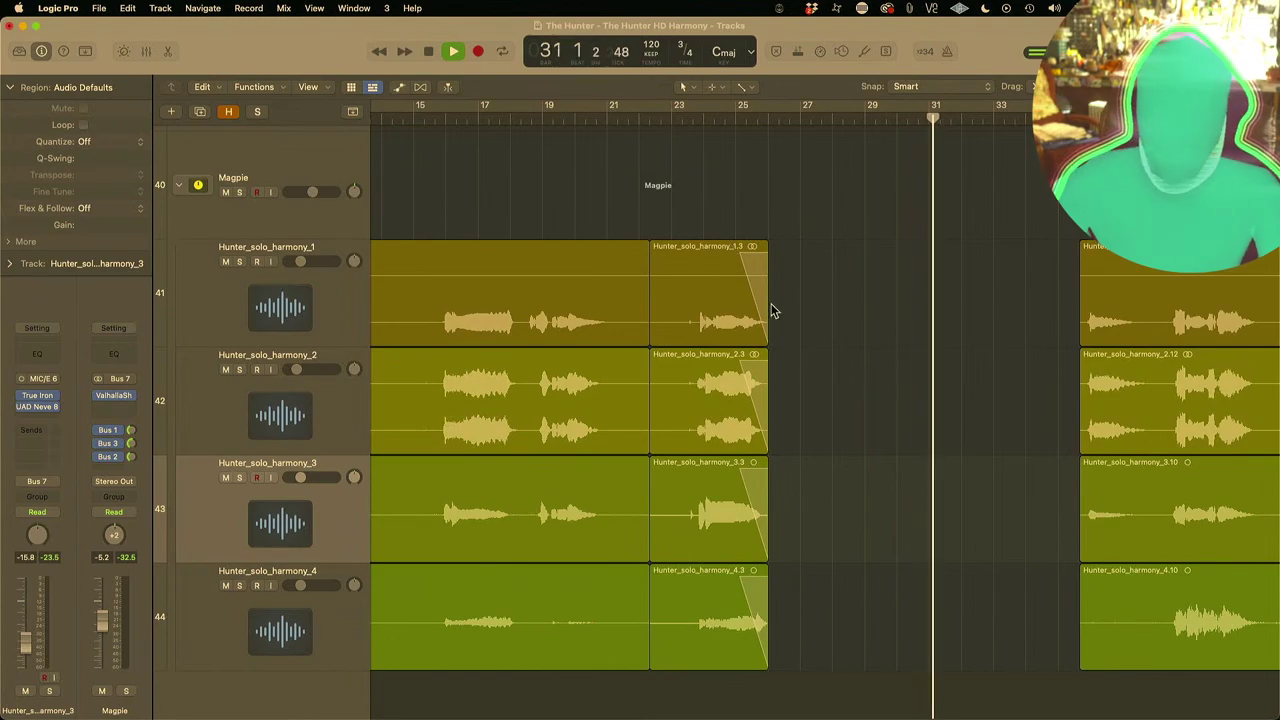
# Step: Trim the faded ends of the four harmony regions further to about bar 25.5 and replay the passage from around bar 23
pyautogui.moveTo(766, 306); pyautogui.dragTo(757, 656)
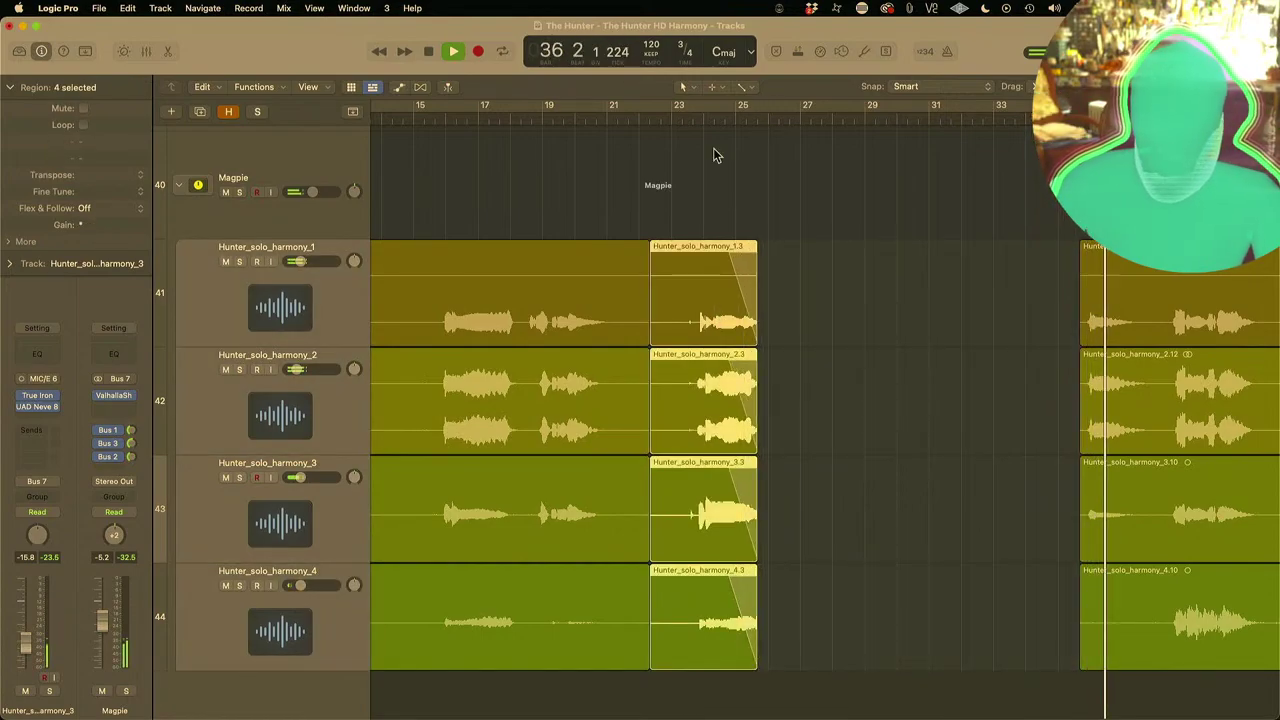
pyautogui.click(702, 122)
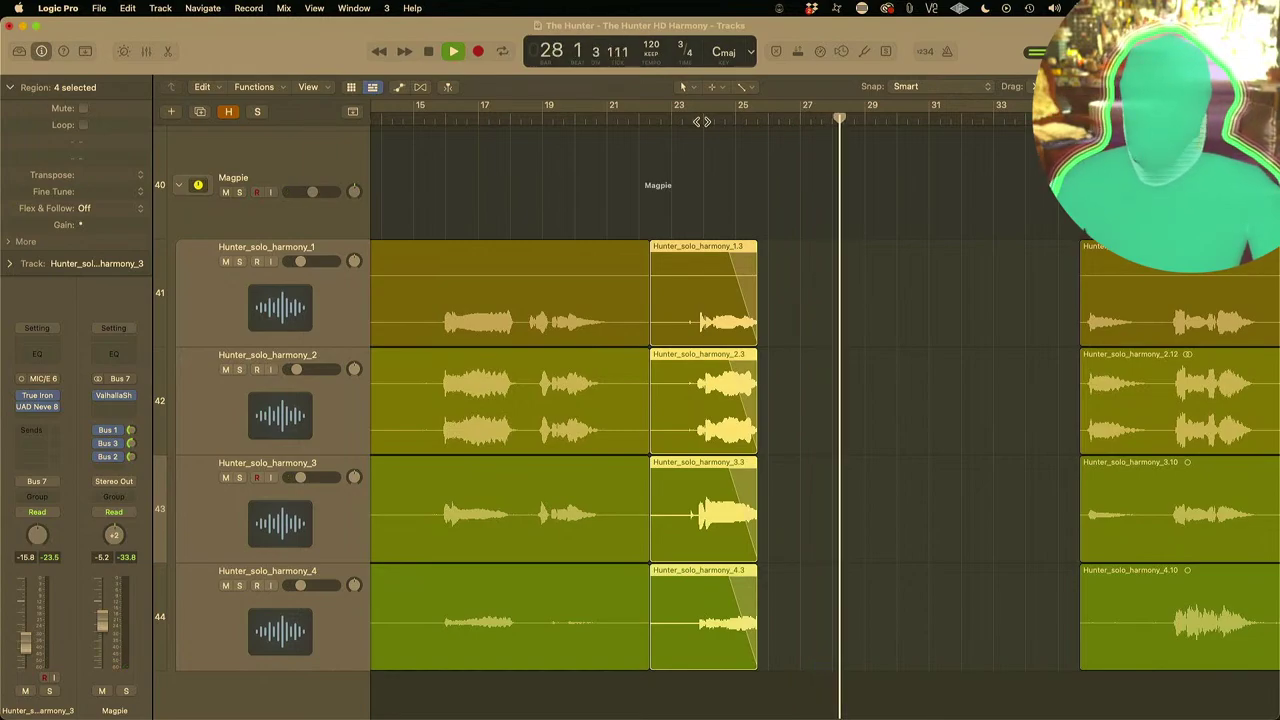
pyautogui.moveTo(701, 121); pyautogui.dragTo(662, 121)
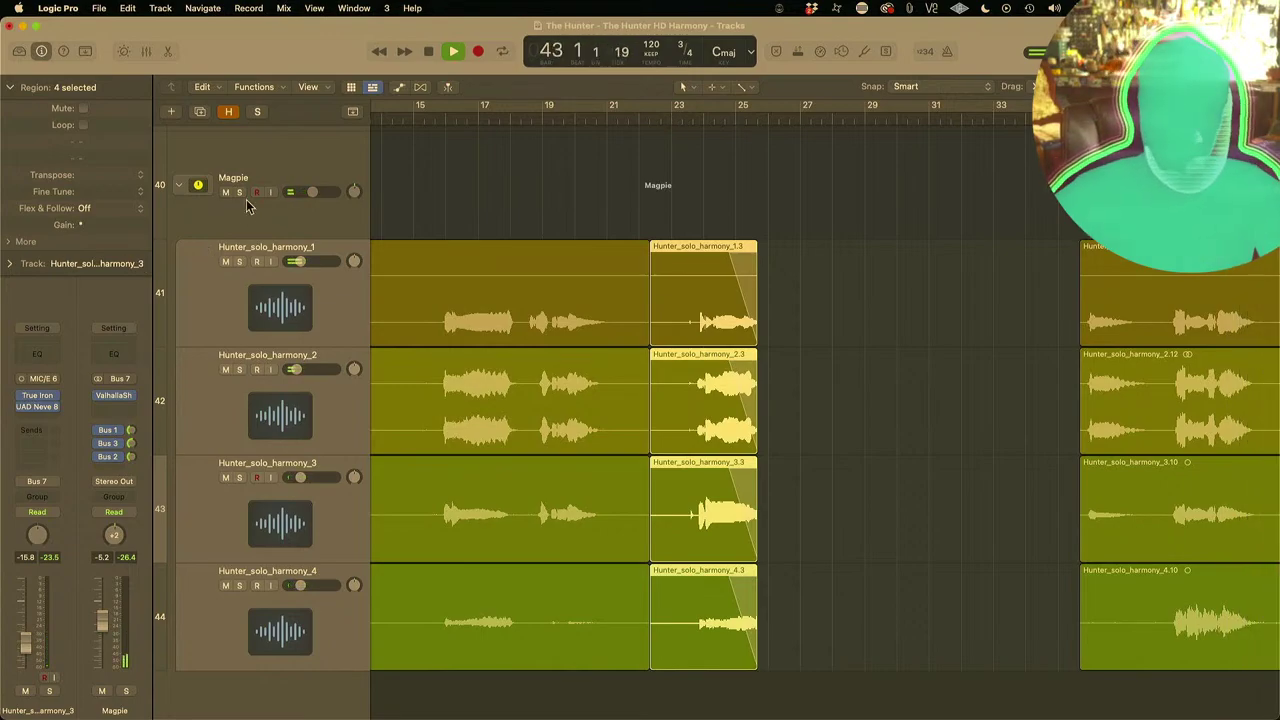
# Step: Lower the Magpie stack's ValhallaShimmer mix to 0.41 and close the plug-in window
pyautogui.click(288, 138)
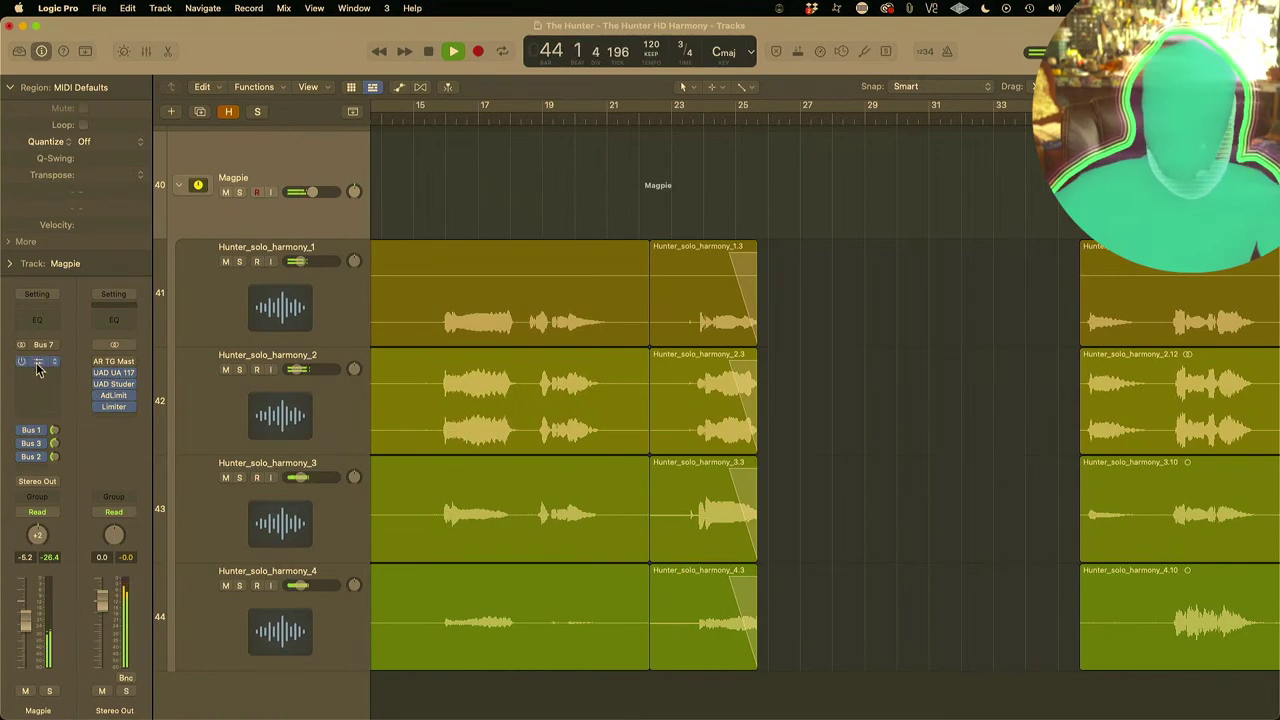
pyautogui.click(38, 363)
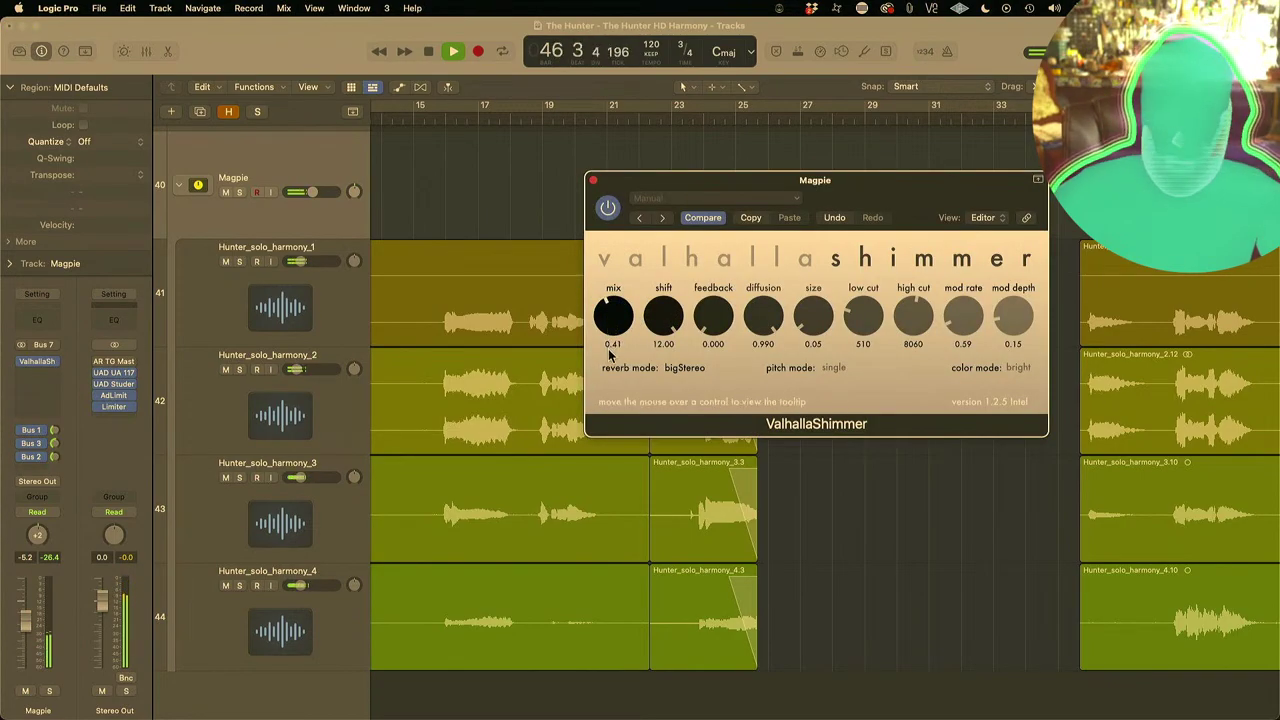
pyautogui.click(593, 181)
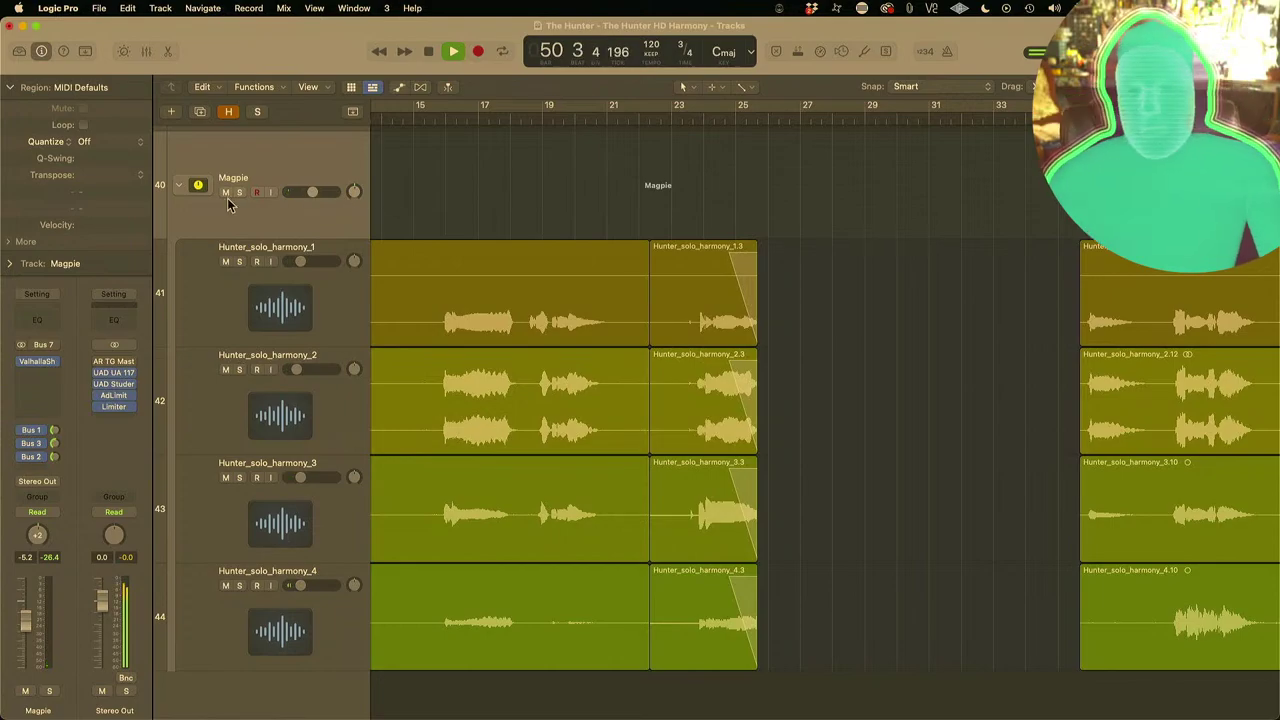
# Step: Collapse the Magpie stack, fit the whole arrangement in view, and turn cycle mode back on
pyautogui.click(179, 189)
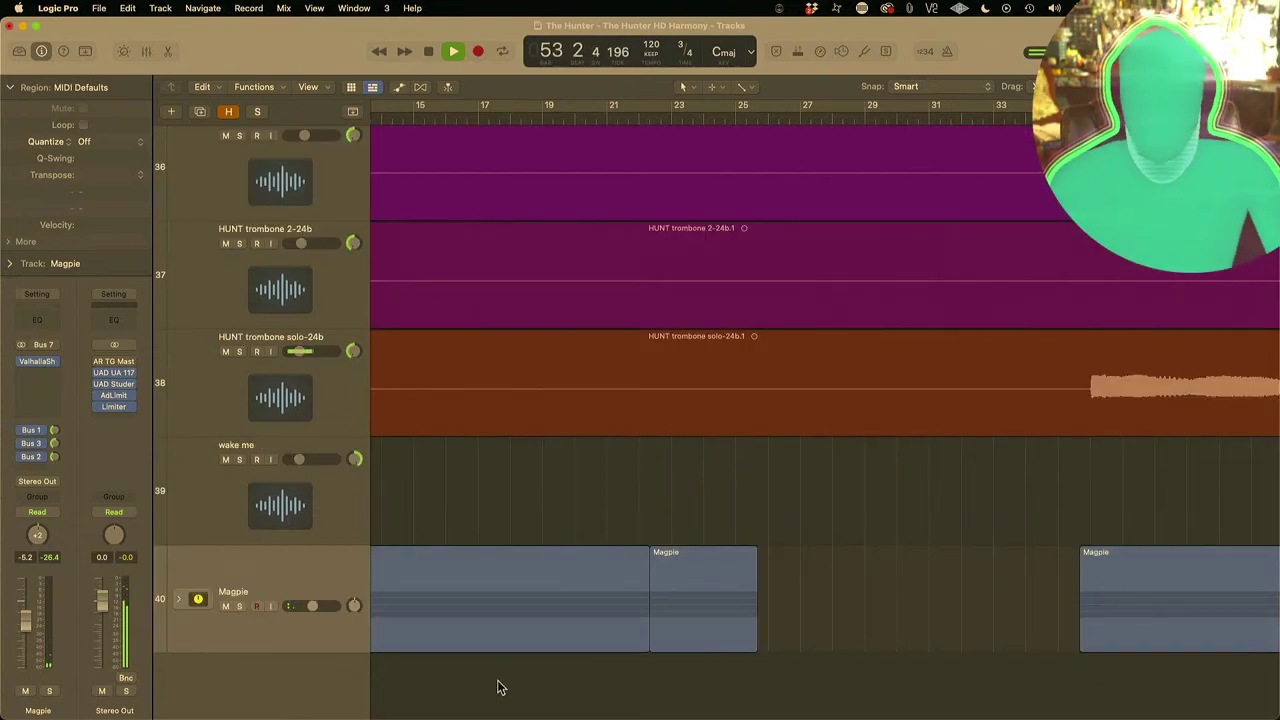
pyautogui.press('z')
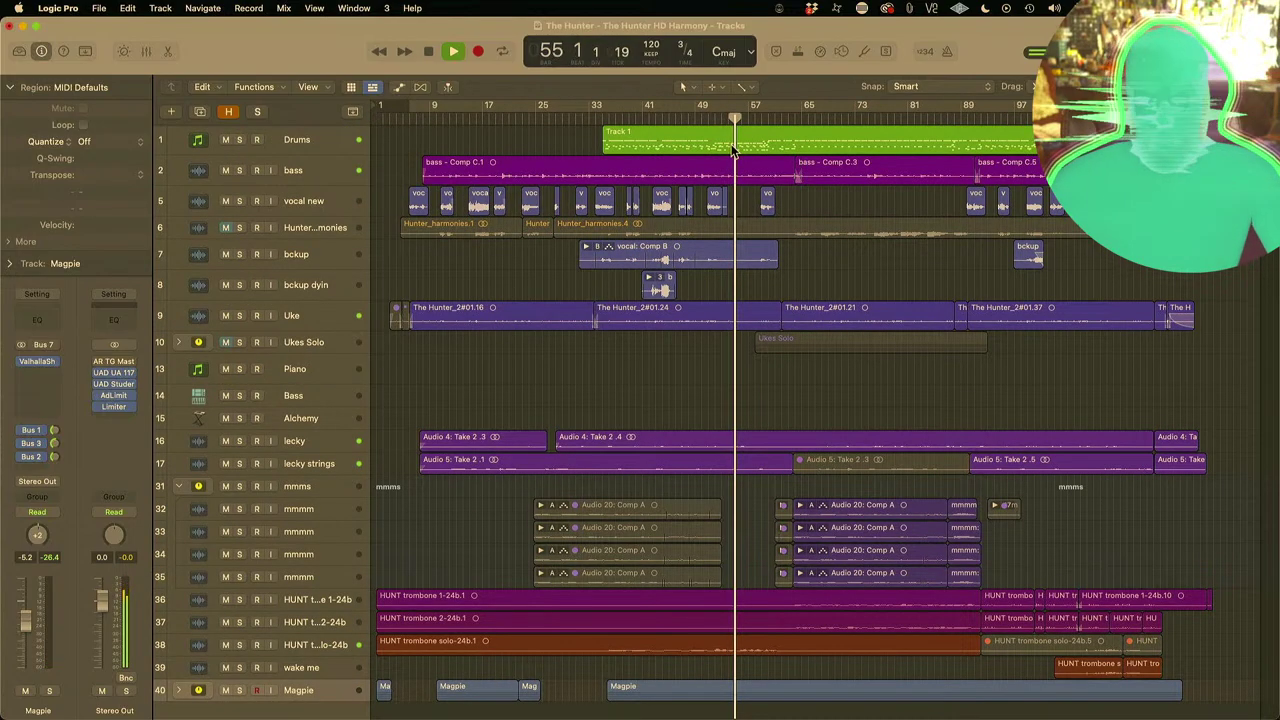
pyautogui.click(735, 106)
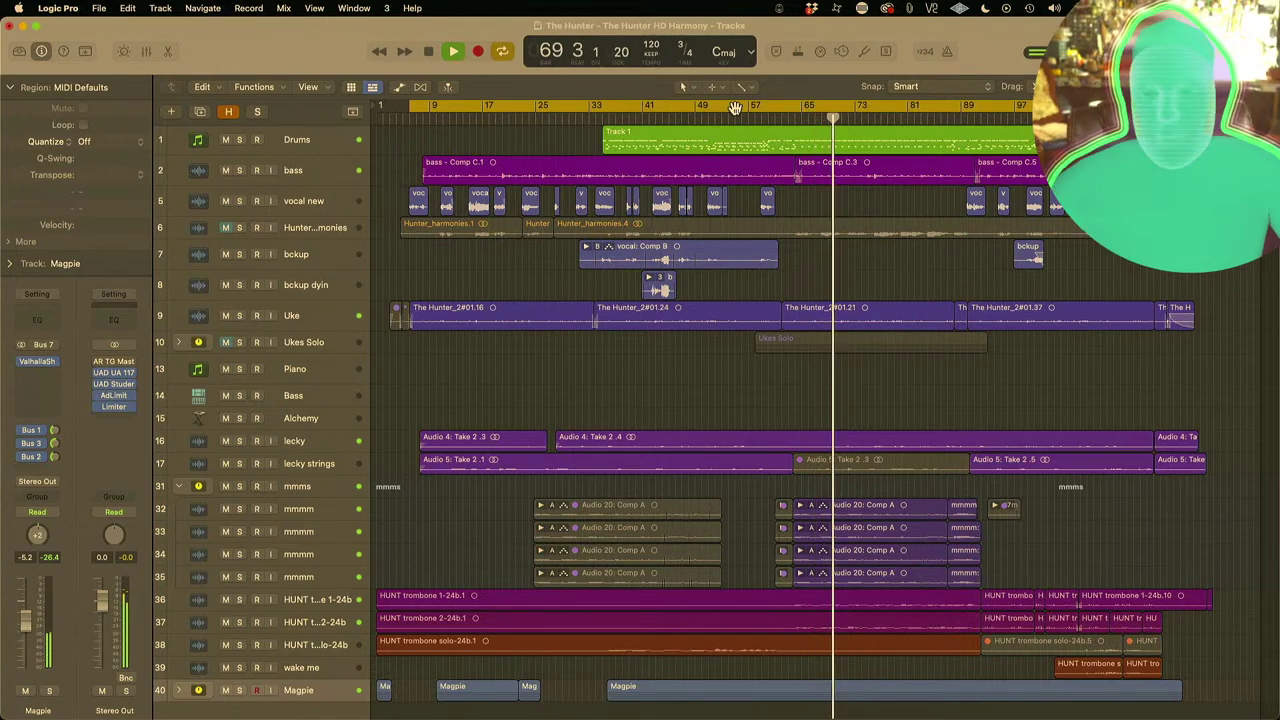
# Step: Copy ValhallaShimmer to the mmms stack's channel strip, placing it after the UAD Neve insert, and close the mixer
pyautogui.click(303, 494)
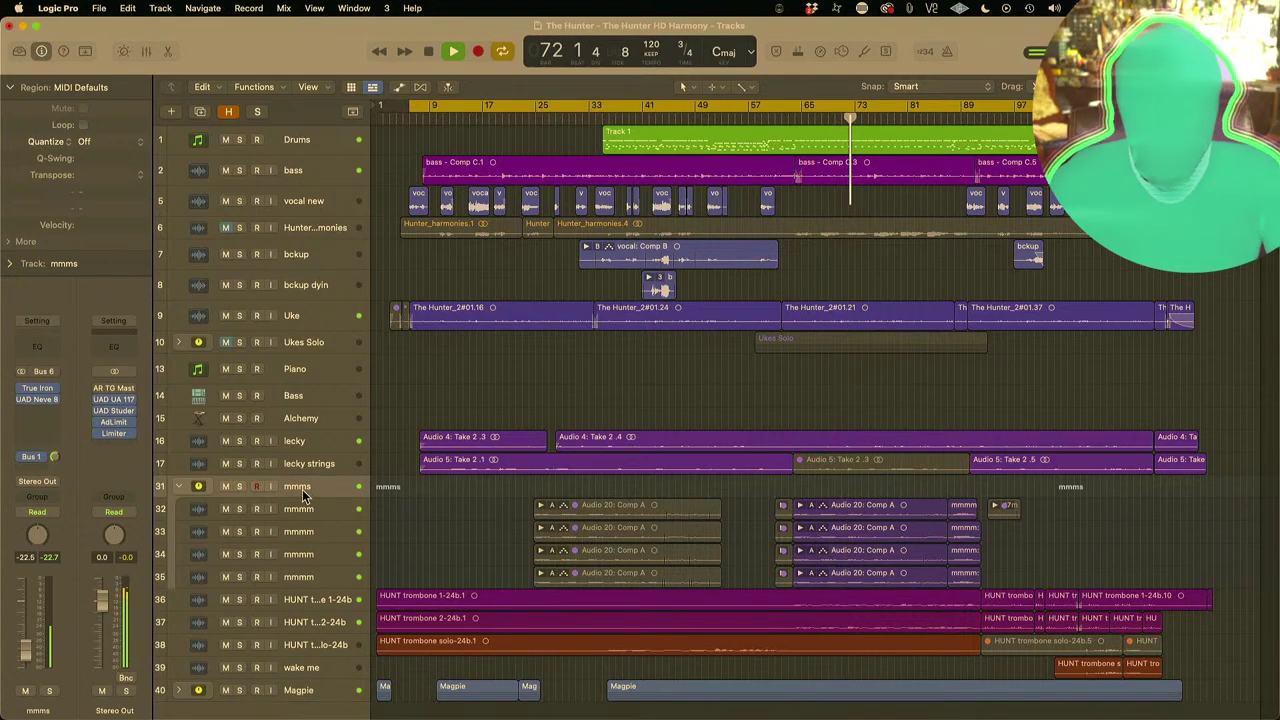
pyautogui.press('x')
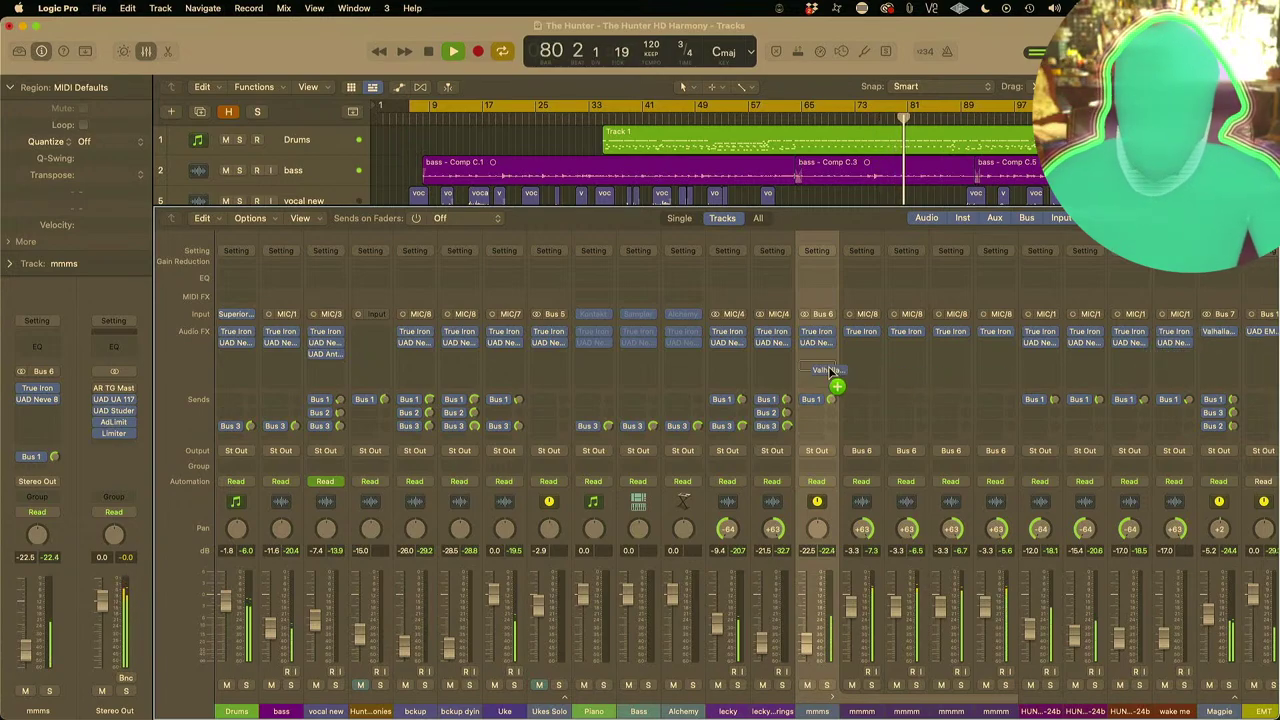
pyautogui.moveTo(815, 366); pyautogui.dragTo(816, 354)
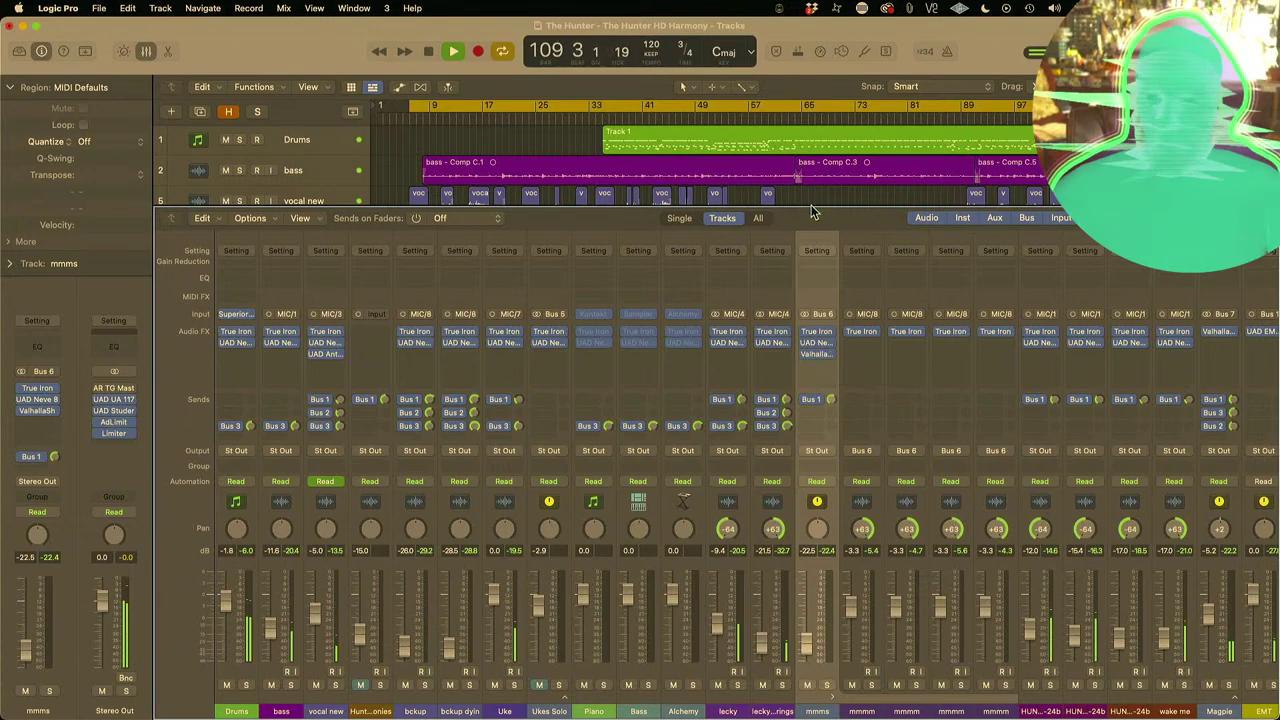
pyautogui.press('x')
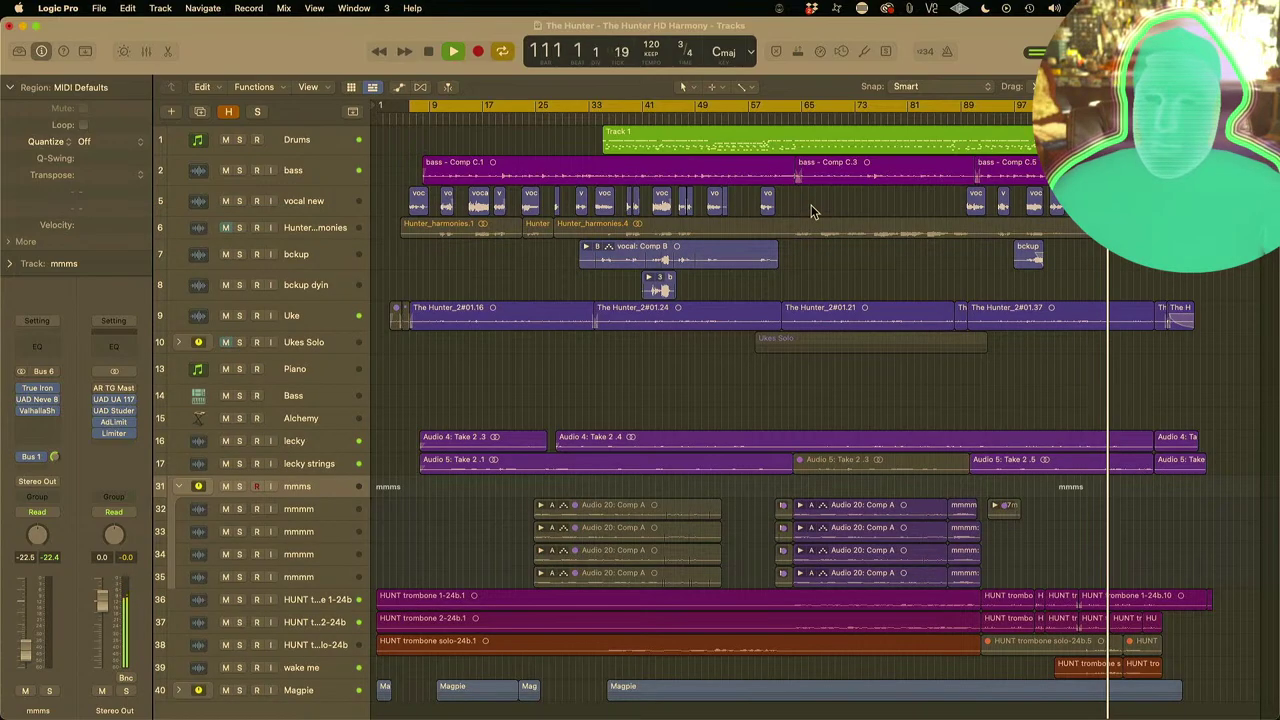
# Step: Expand the Magpie stack and split out the final phrase from about bar 106.5 to 113 on all four harmony tracks
pyautogui.scroll(-2, 614, 498)
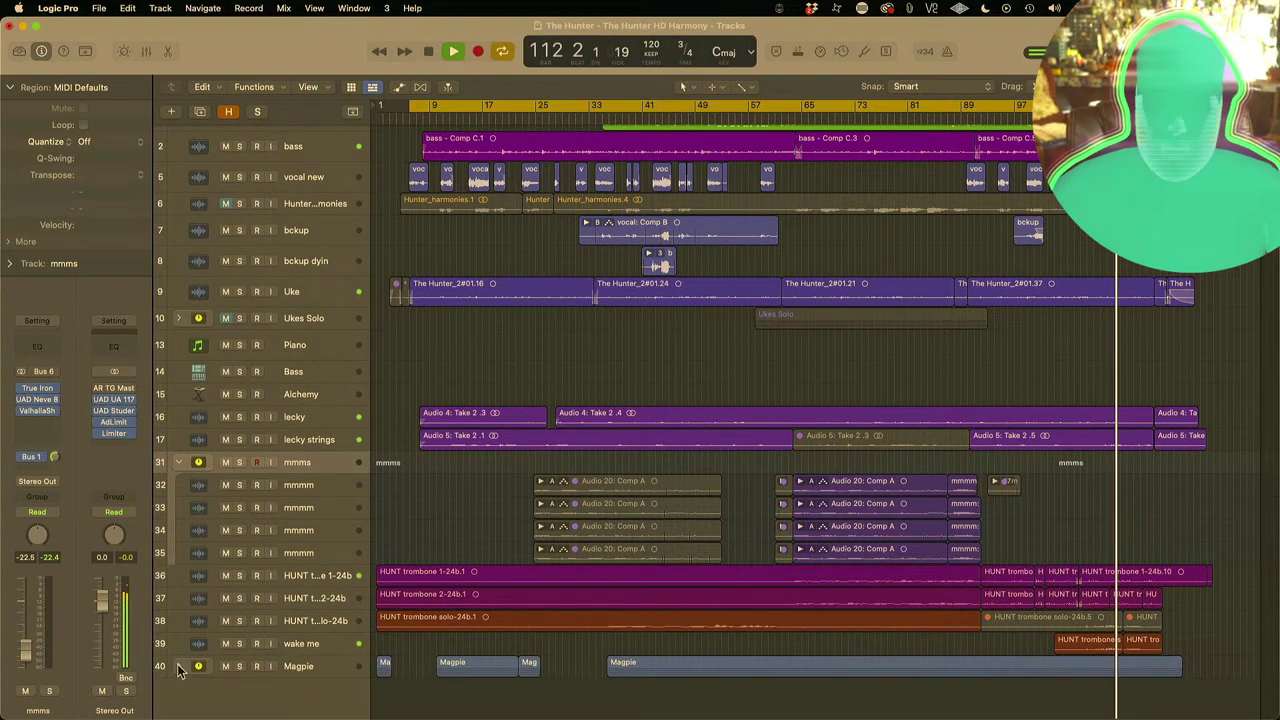
pyautogui.click(177, 667)
pyautogui.scroll(-5, 856, 566)
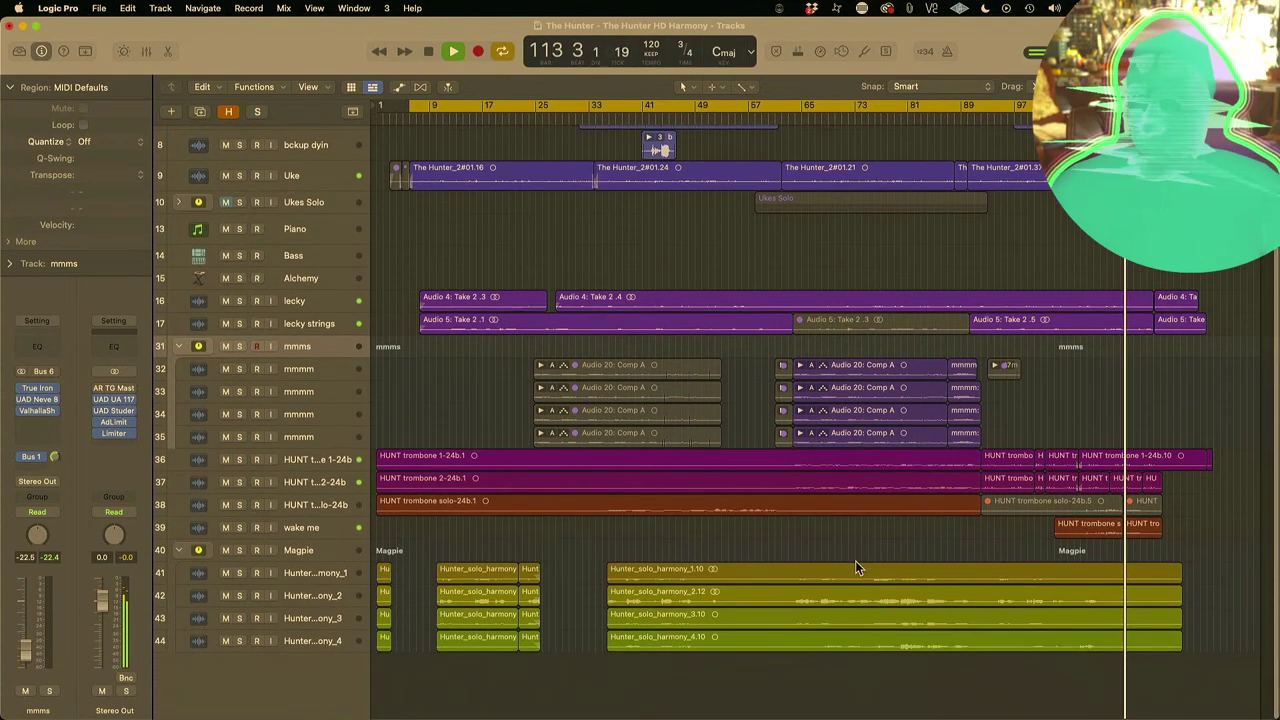
pyautogui.press('z')
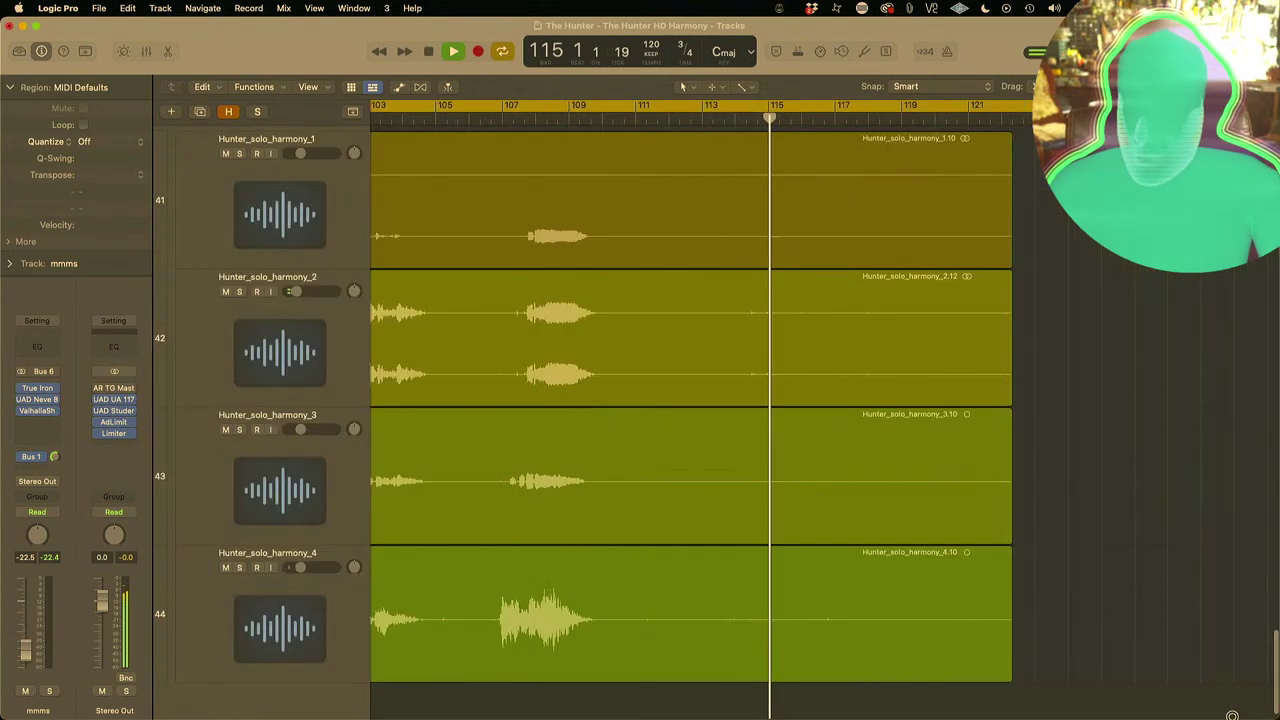
pyautogui.moveTo(482, 226); pyautogui.dragTo(703, 580)
pyautogui.click(615, 588)
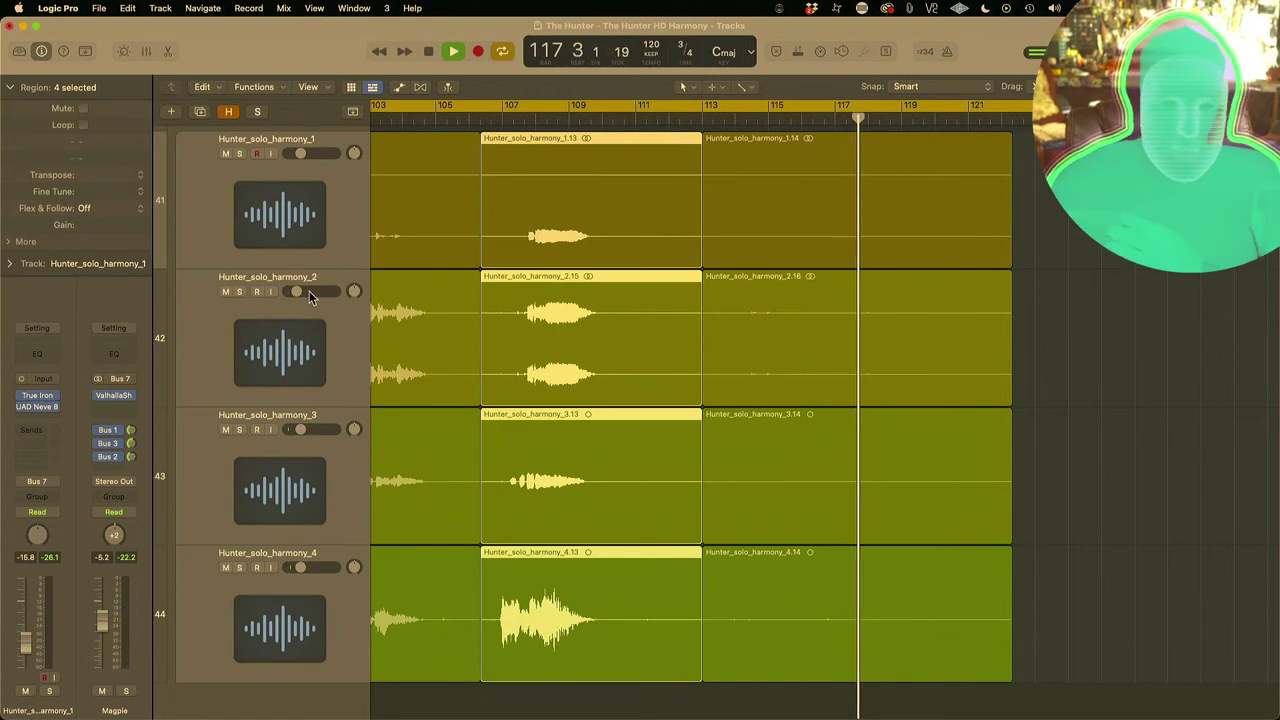
# Step: Set the gain of the four final-phrase harmony regions to -4.2 dB, auditioning them from around bar 107
pyautogui.moveTo(79, 228); pyautogui.dragTo(79, 327)
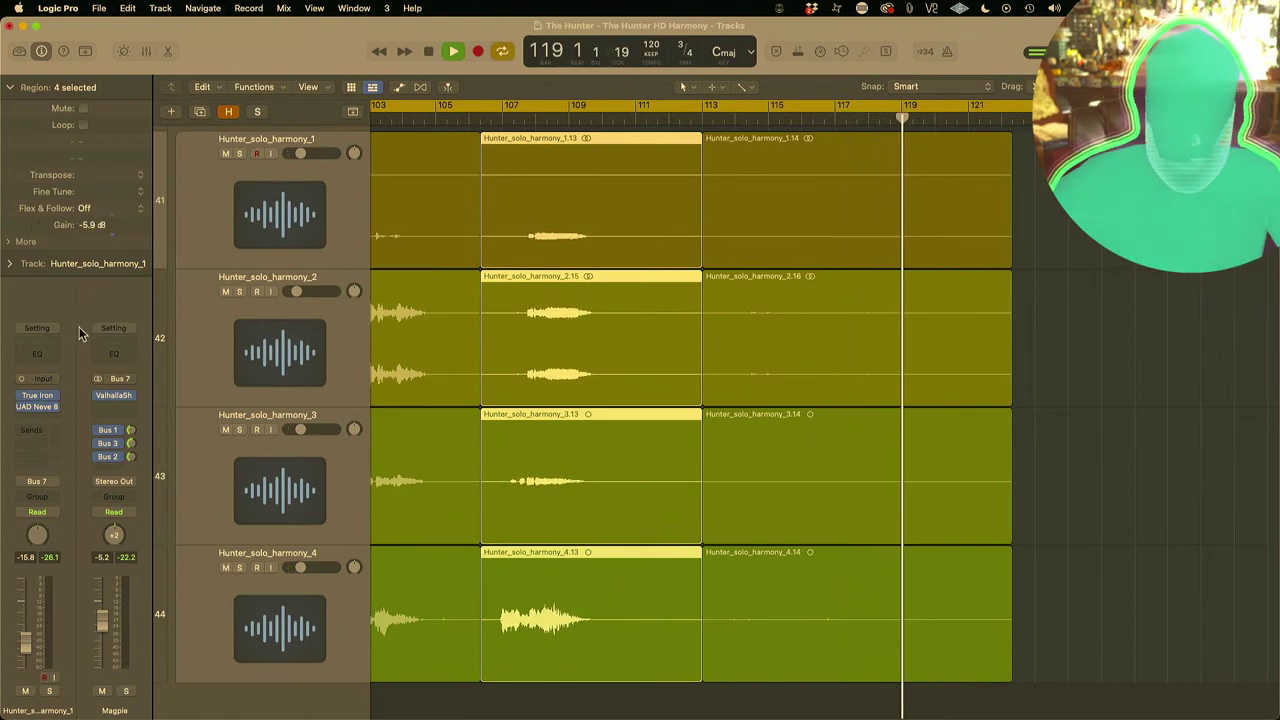
pyautogui.click(470, 115)
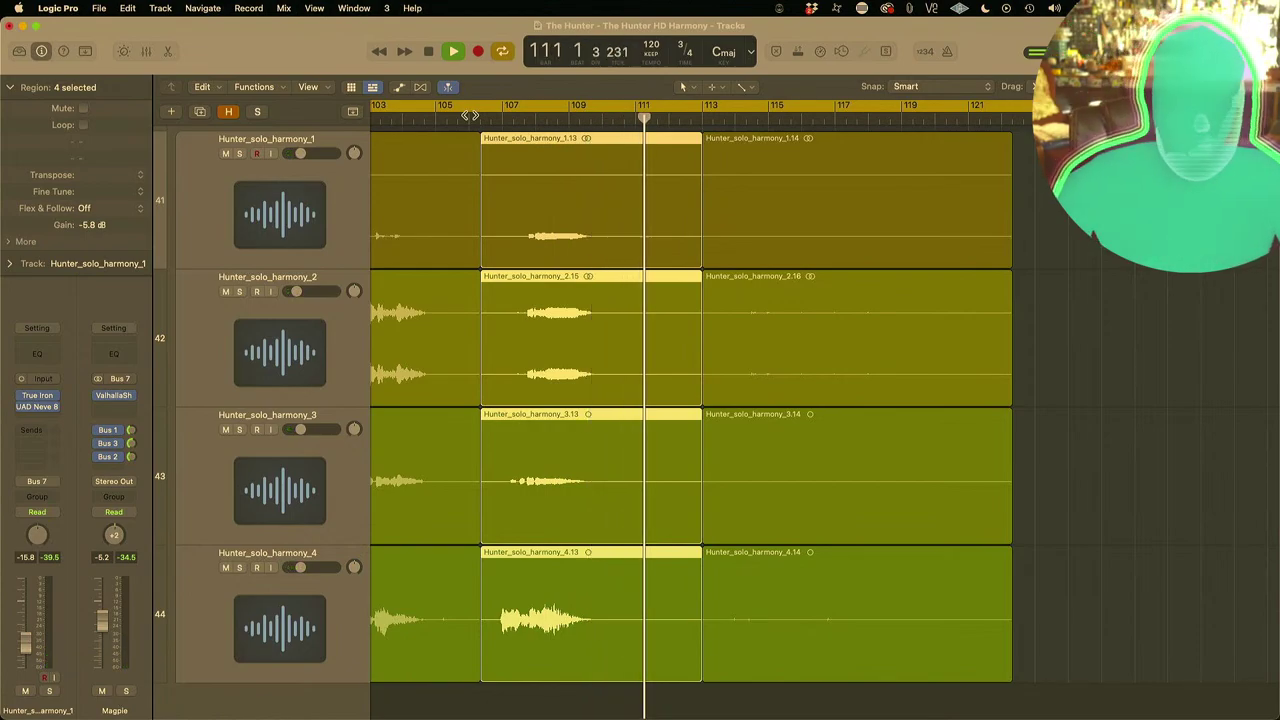
pyautogui.moveTo(93, 224); pyautogui.dragTo(92, 194)
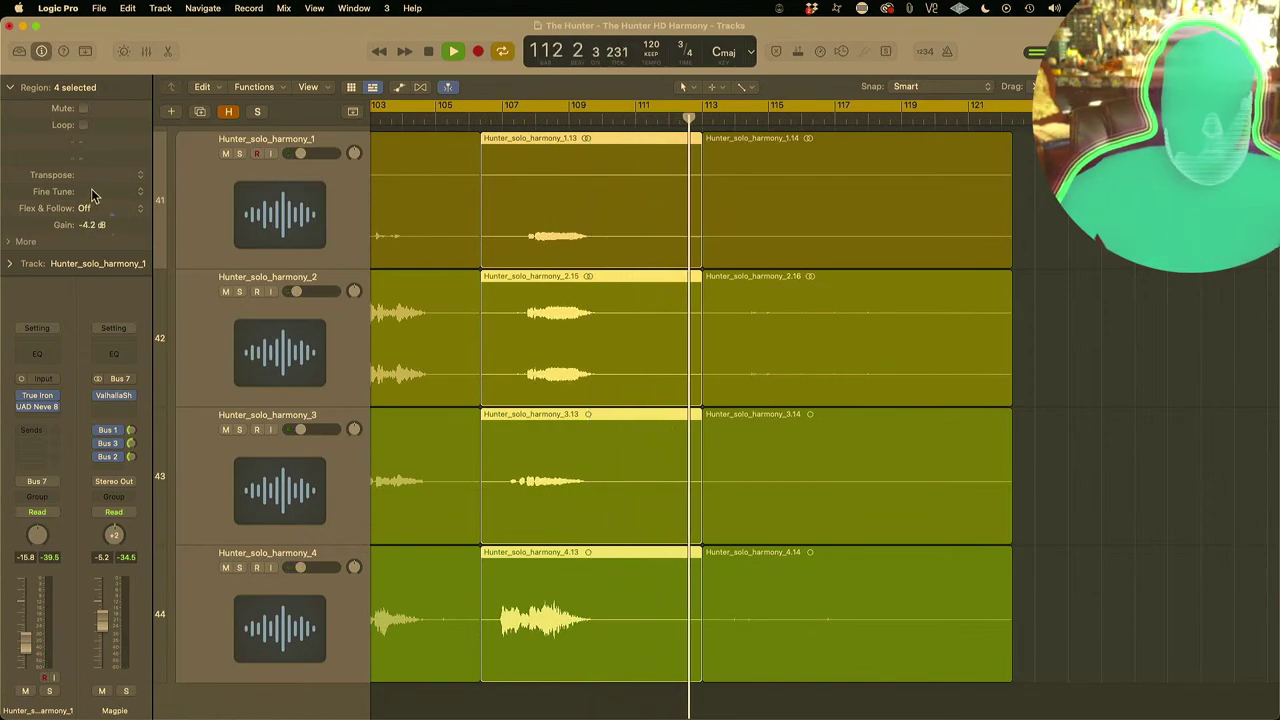
pyautogui.click(500, 120)
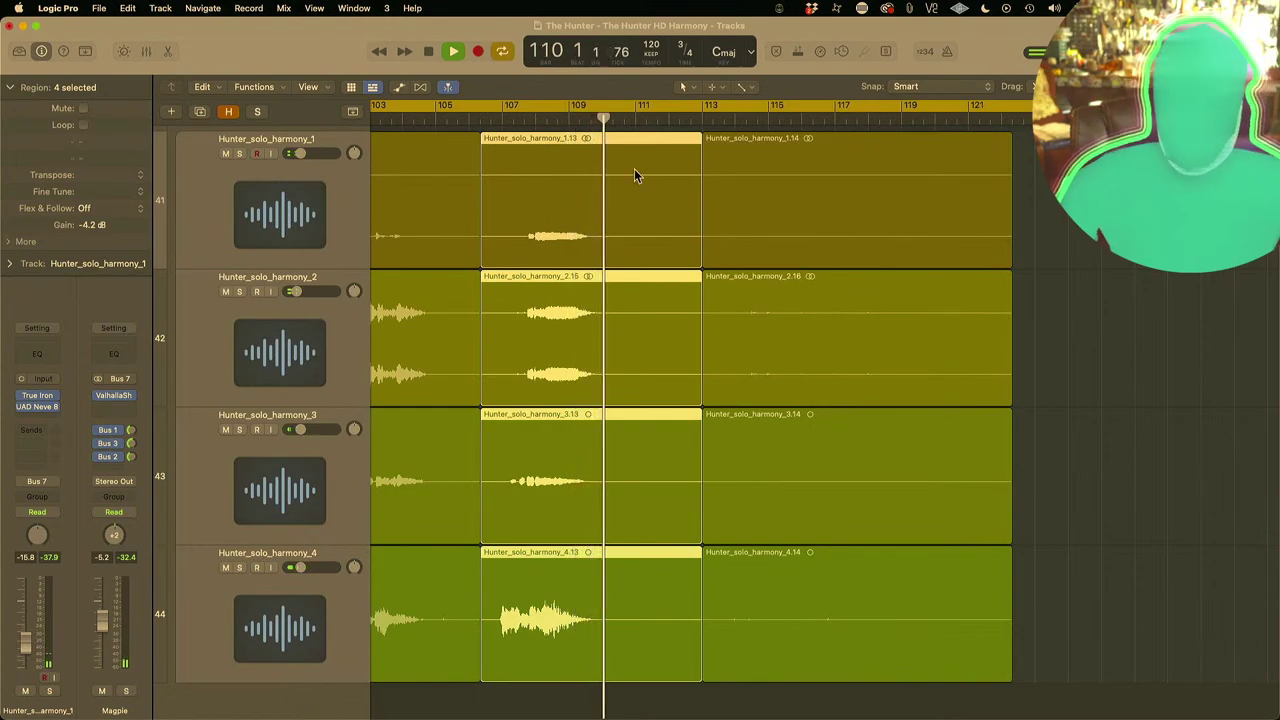
# Step: Delete the leftover harmony regions after bar 113 and shorten the four final-phrase regions to end at about bar 110
pyautogui.click(1025, 190)
pyautogui.moveTo(1025, 190); pyautogui.dragTo(884, 563)
pyautogui.press('Delete')
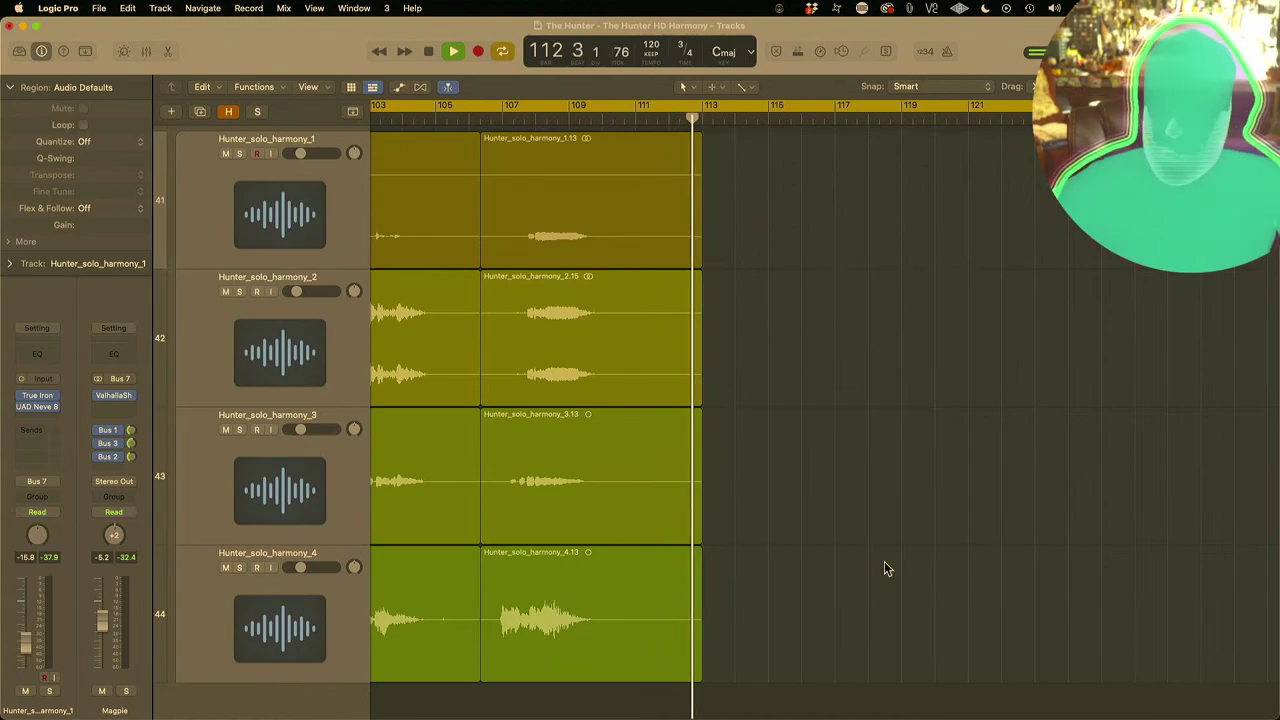
pyautogui.moveTo(749, 598); pyautogui.dragTo(638, 582)
pyautogui.click(683, 238)
pyautogui.moveTo(696, 522); pyautogui.dragTo(596, 524)
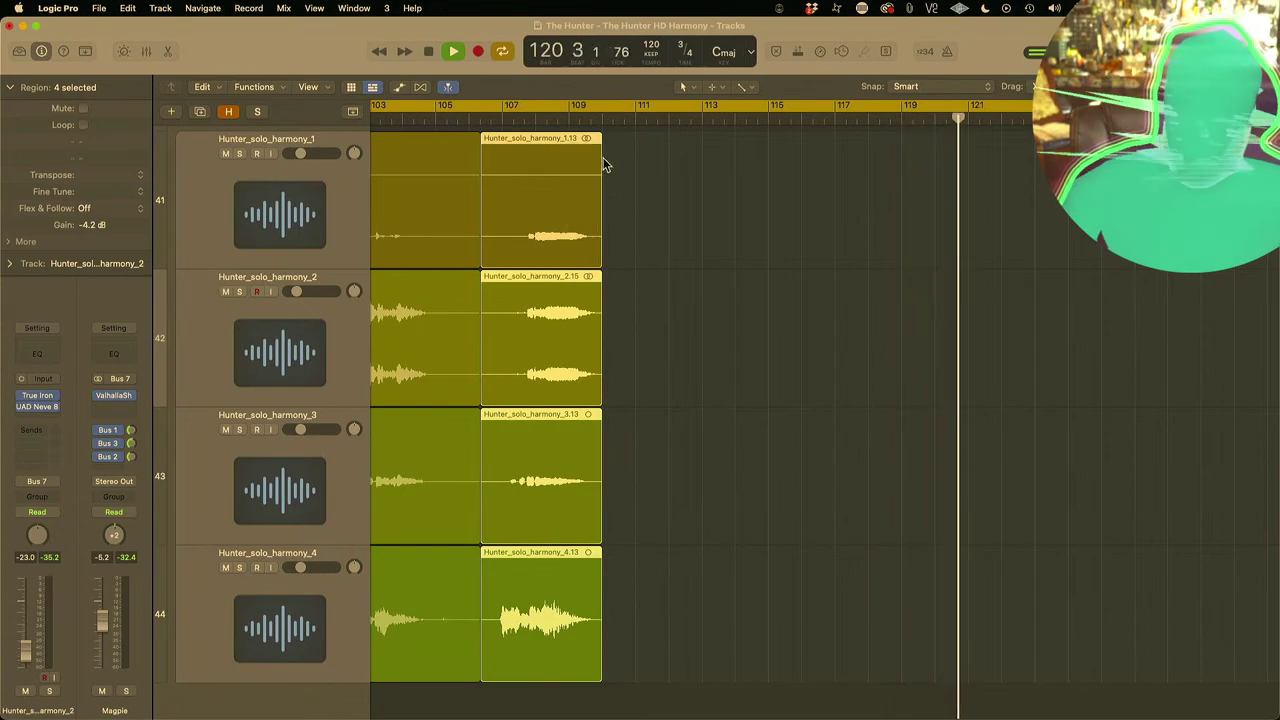
# Step: Add fade-outs starting at about bar 109 to the ends of the four final-phrase harmony regions and audition them
pyautogui.moveTo(603, 168); pyautogui.dragTo(558, 130)
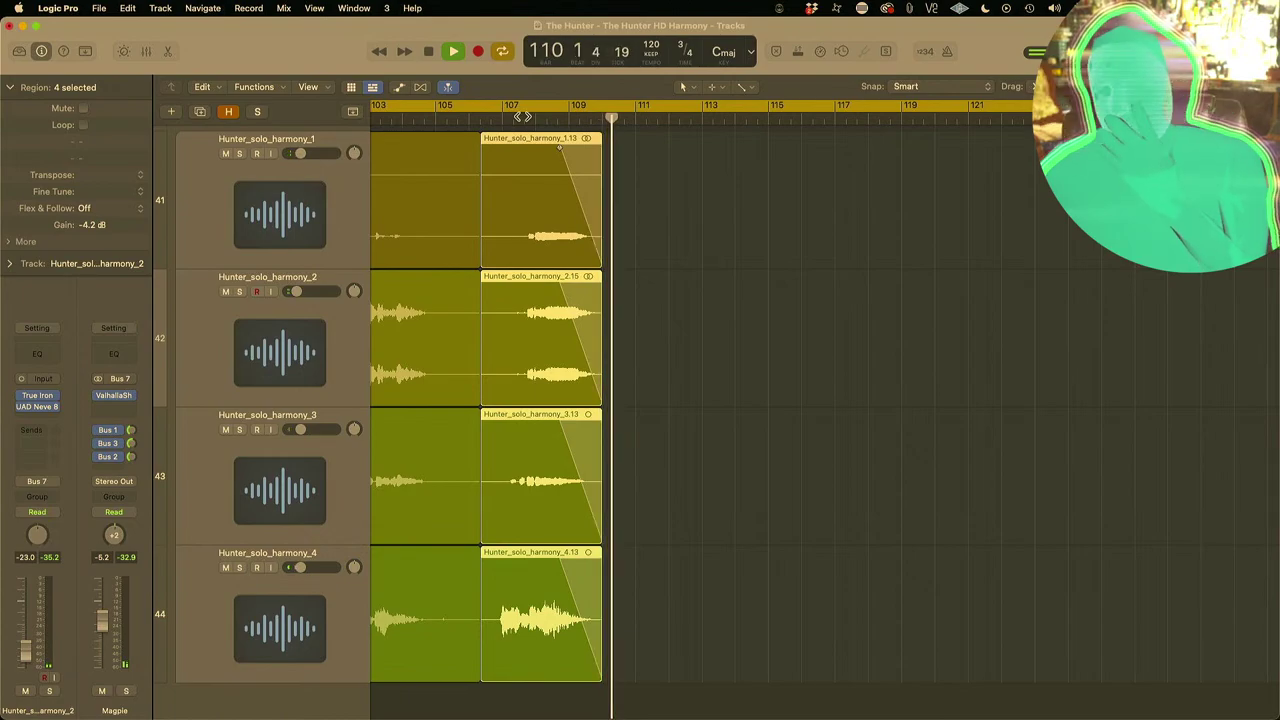
pyautogui.moveTo(559, 147); pyautogui.dragTo(578, 147)
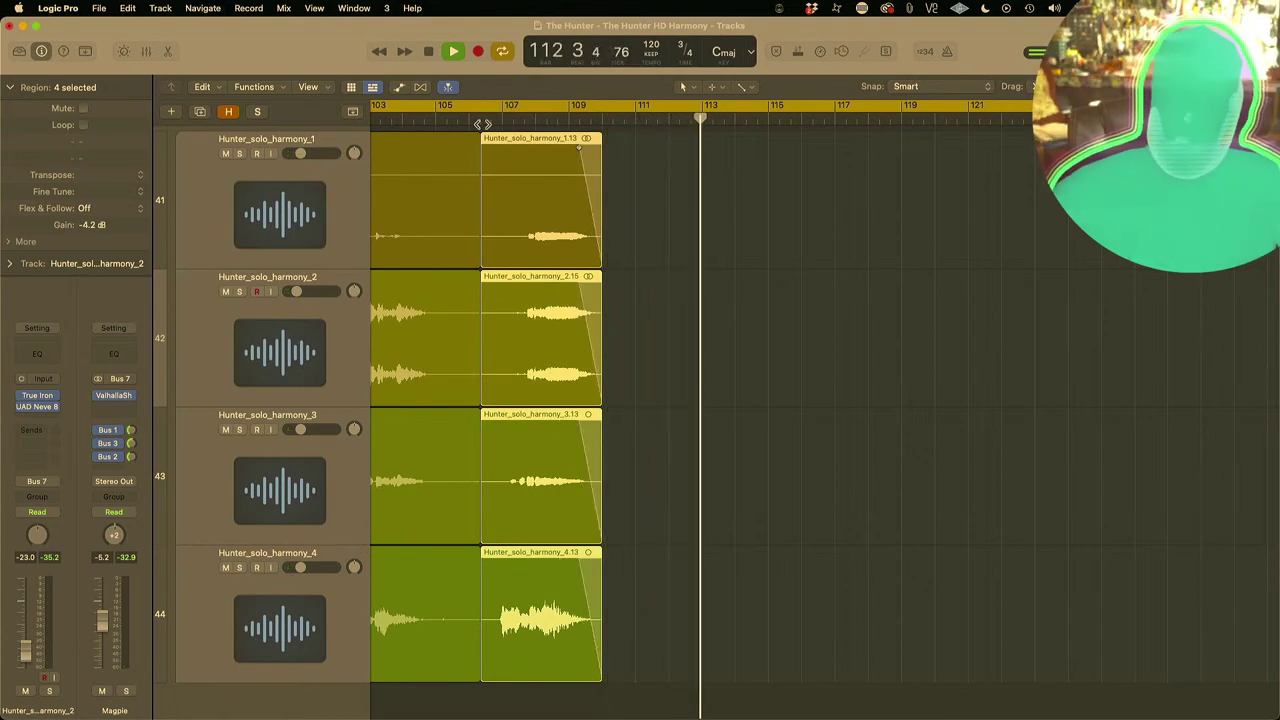
pyautogui.click(668, 180)
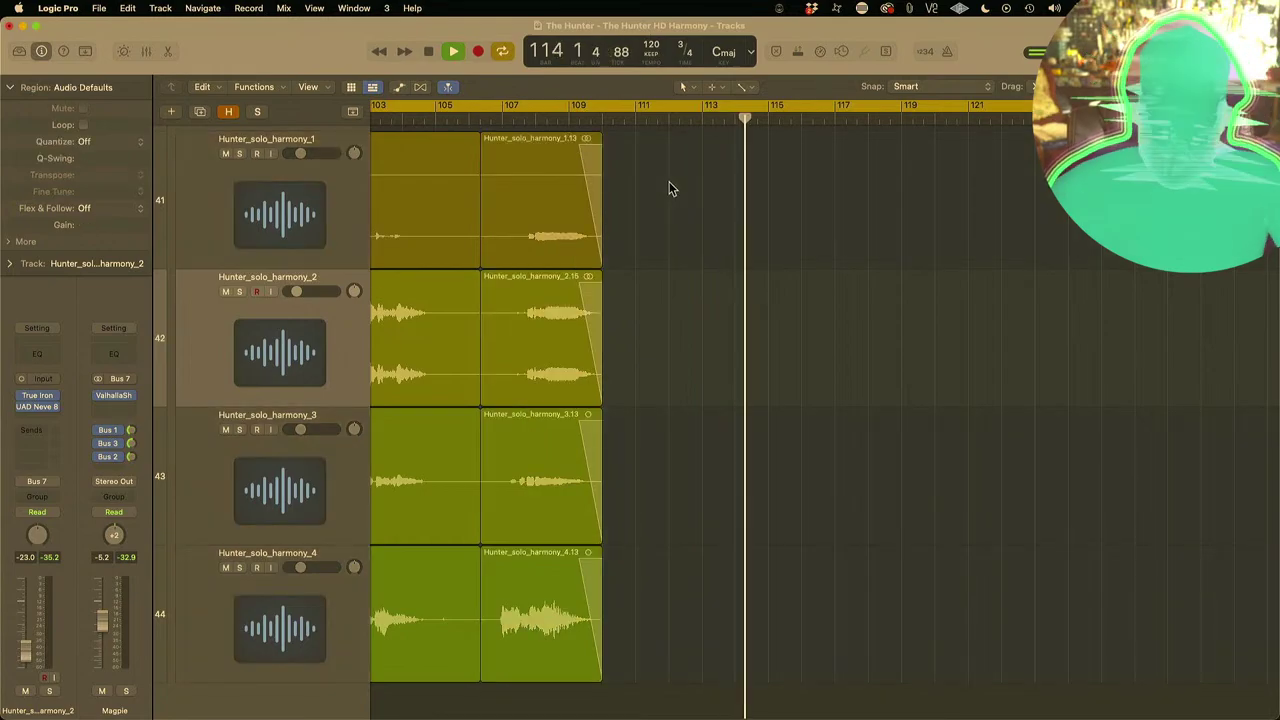
# Step: Start an offline bounce of The Hunter to PCM and MP3, keeping the 16-bit, 44100 interleaved Wave settings
pyautogui.press('z')
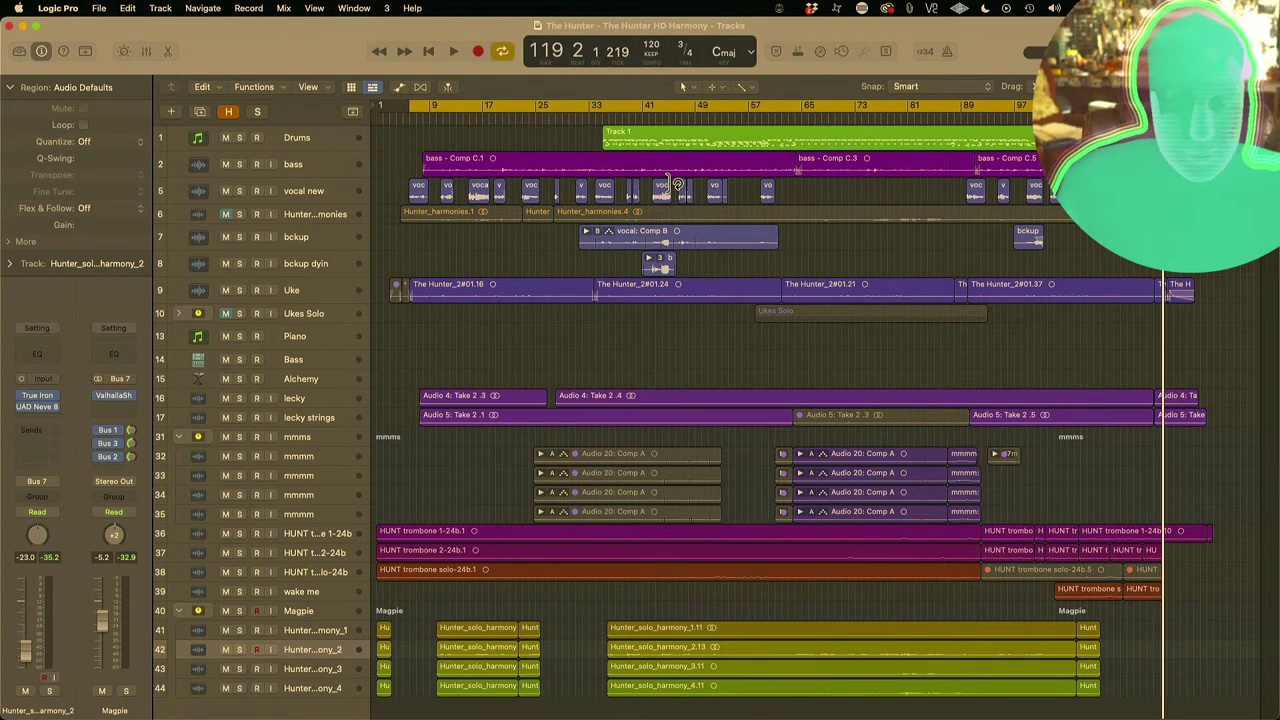
pyautogui.press('super+b')
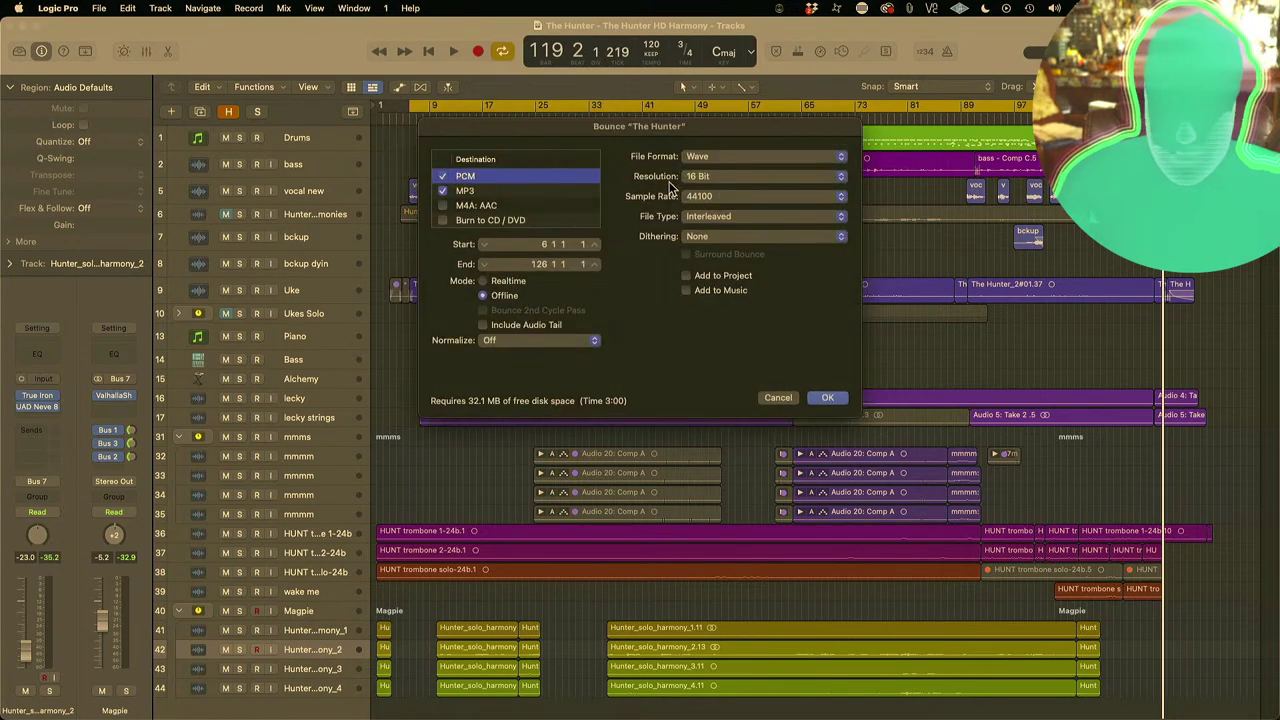
pyautogui.click(823, 398)
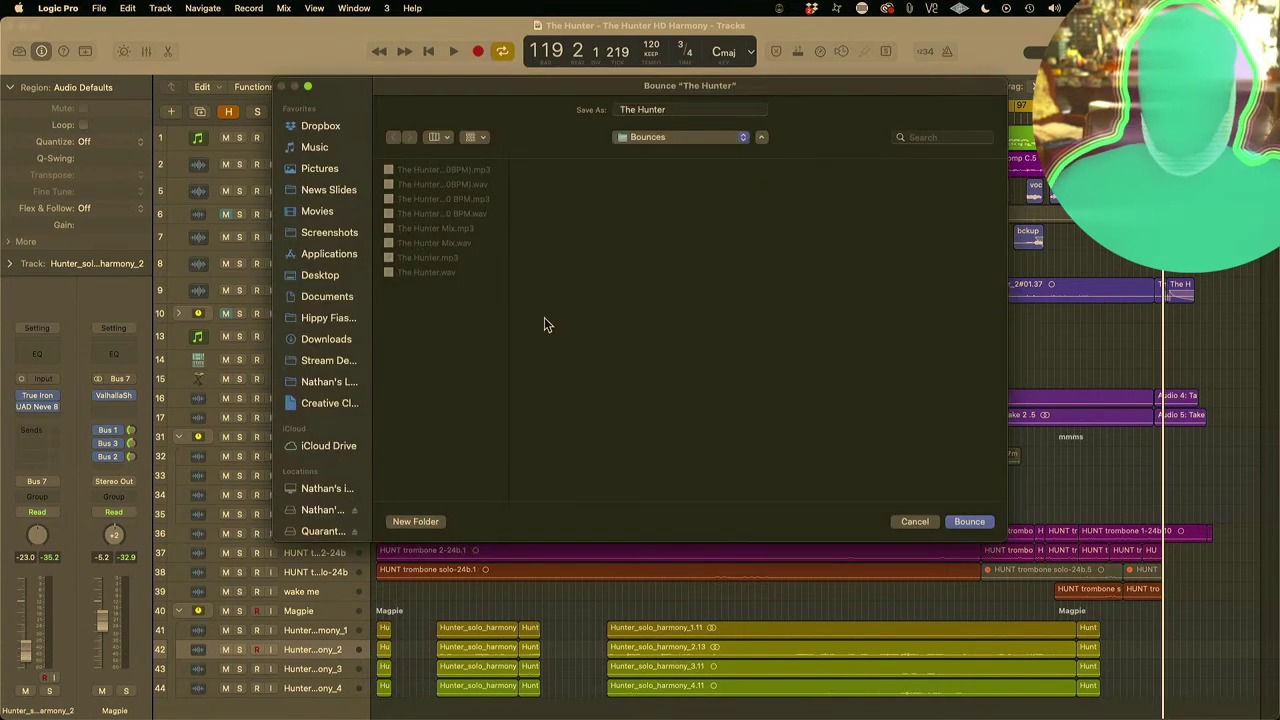
# Step: Switch to Chrome and go to the website's ALL ACCESS page in the Bandzoogle editor
pyautogui.hotkey('ctrl', 'Right')
pyautogui.hotkey('ctrl', 'Right')
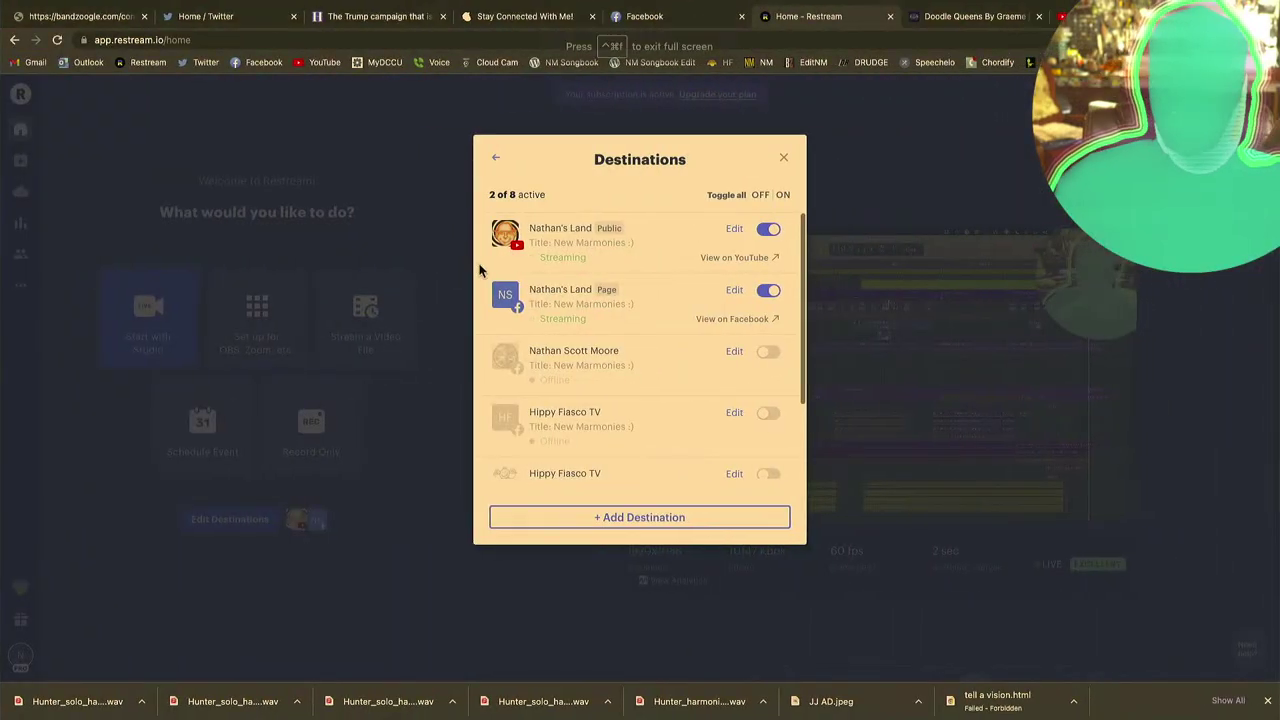
pyautogui.moveTo(447, 7)
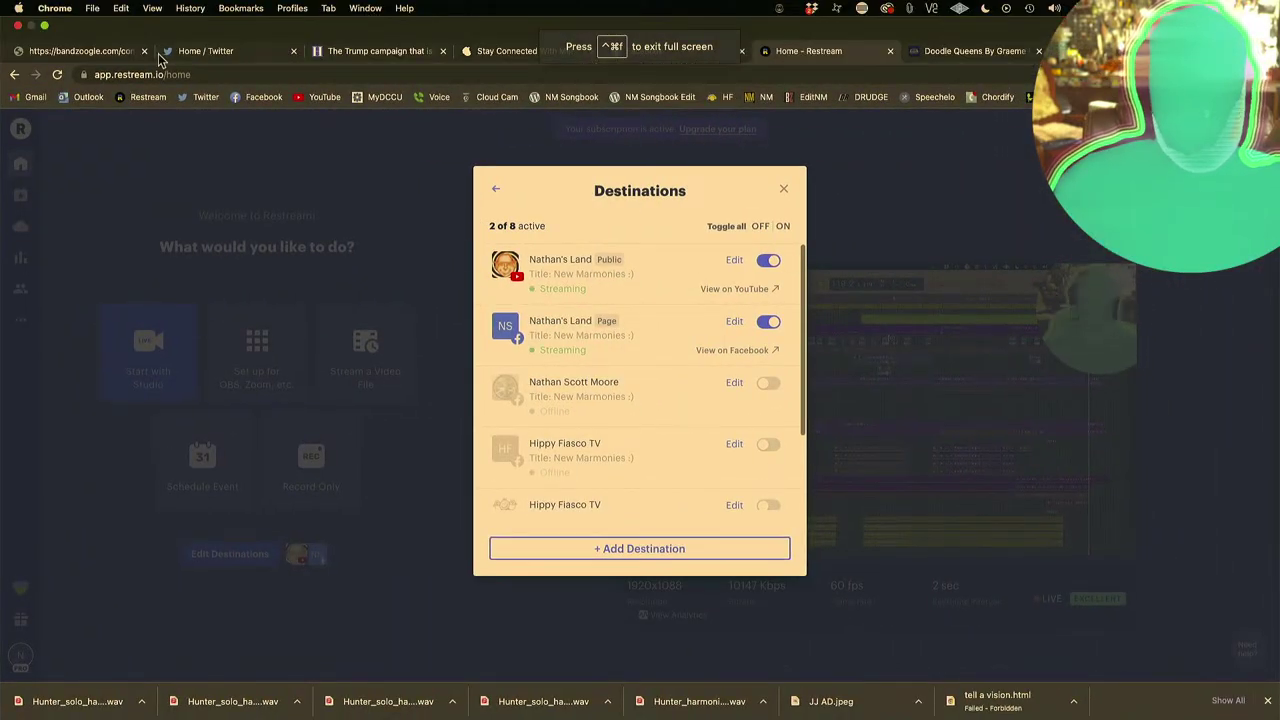
pyautogui.click(80, 51)
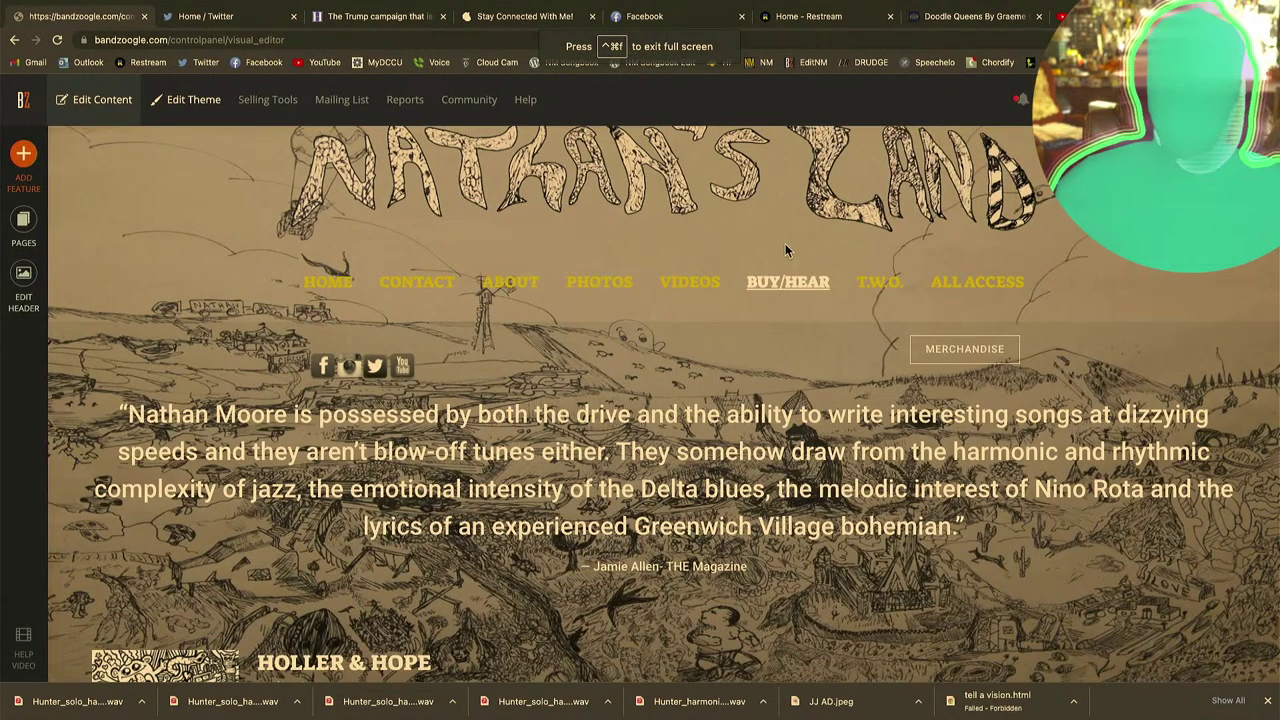
pyautogui.click(958, 284)
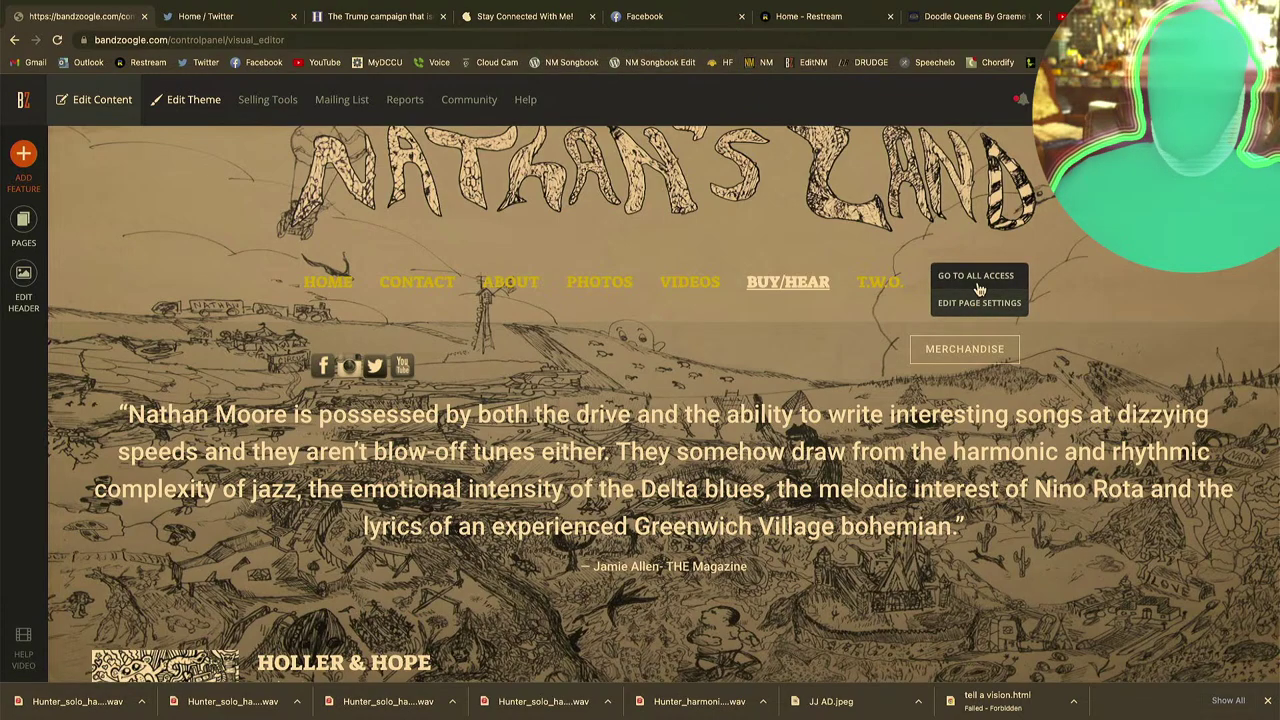
pyautogui.click(984, 275)
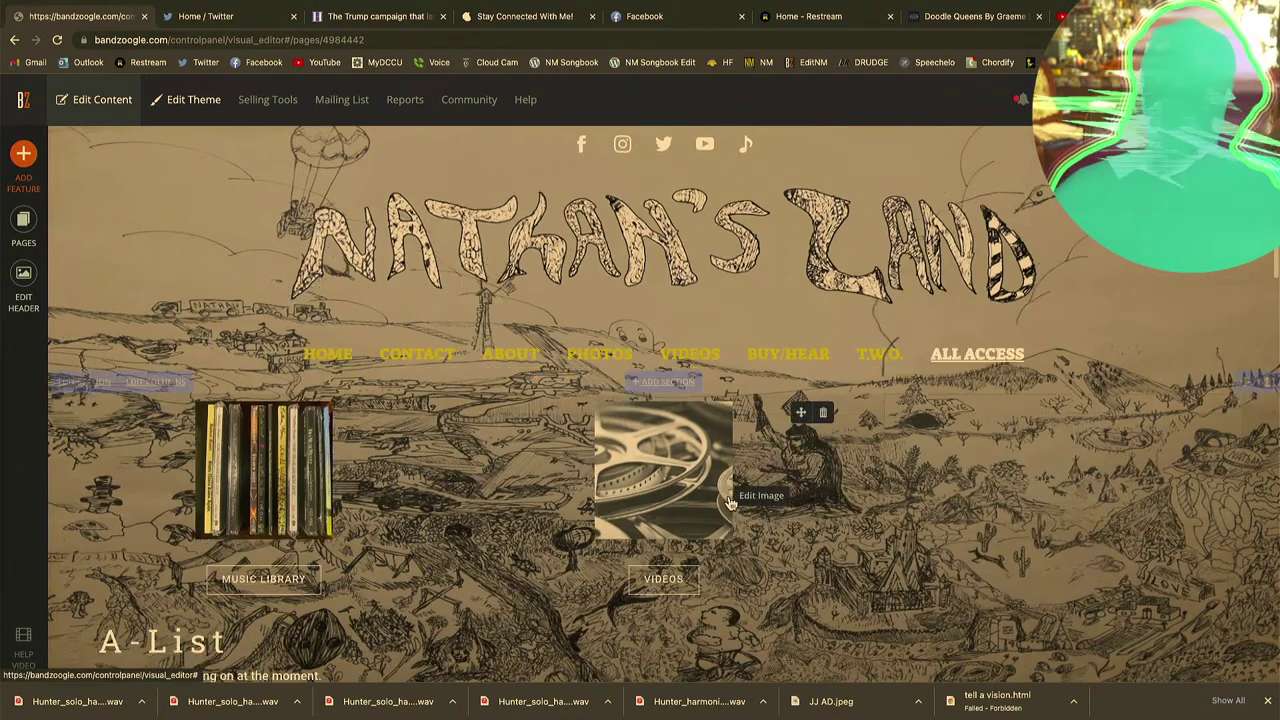
# Step: Open The Hunter from the A-List track list for editing and check the file name of its audio
pyautogui.scroll(-2, 728, 480)
pyautogui.scroll(-5, 728, 494)
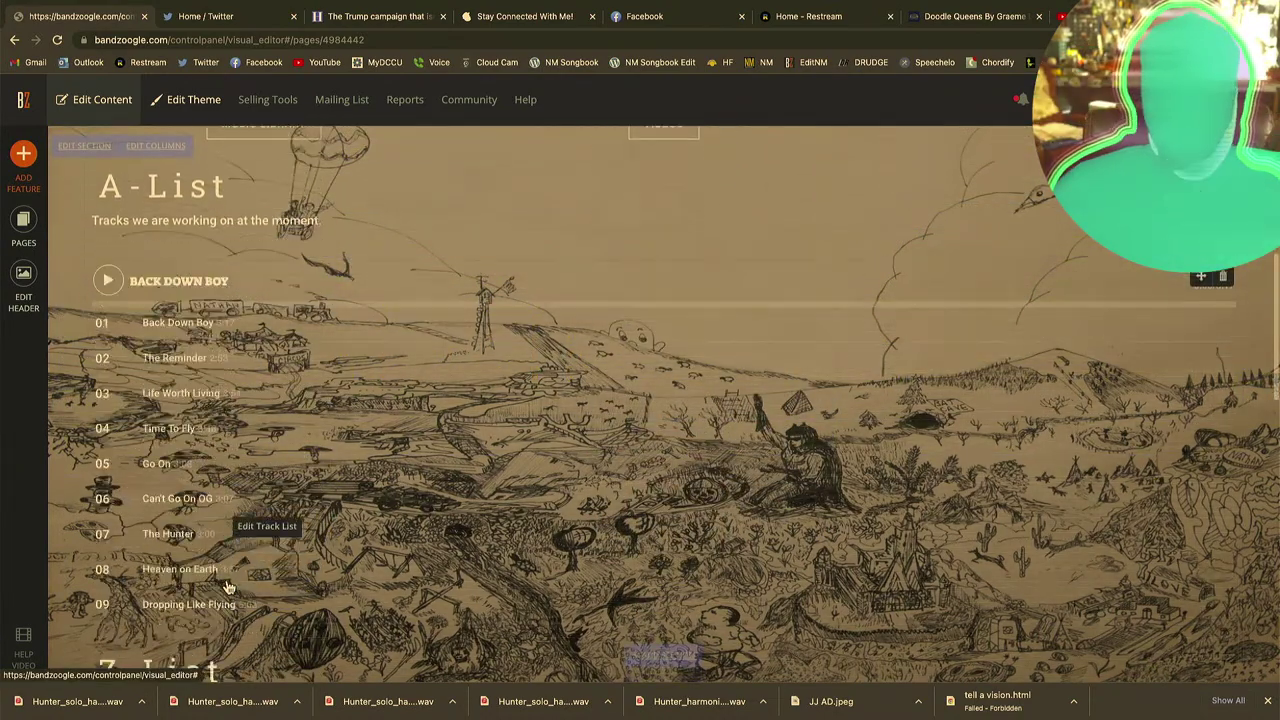
pyautogui.click(174, 483)
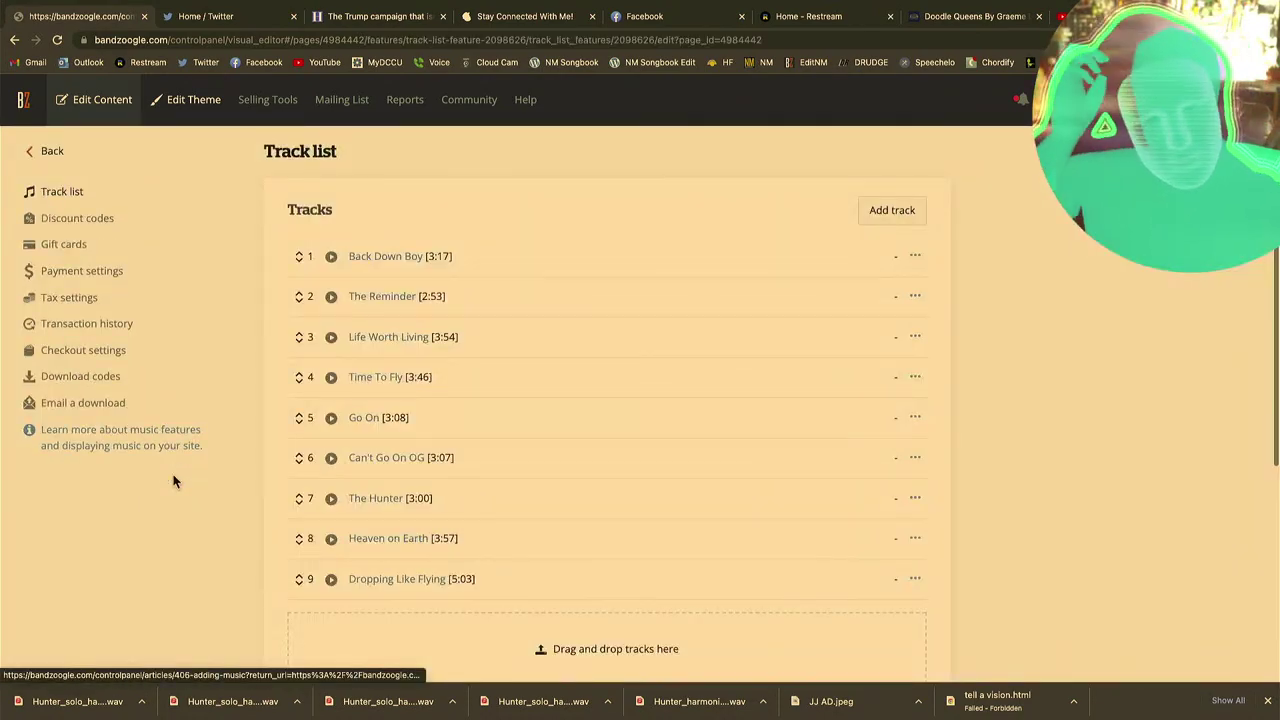
pyautogui.click(390, 498)
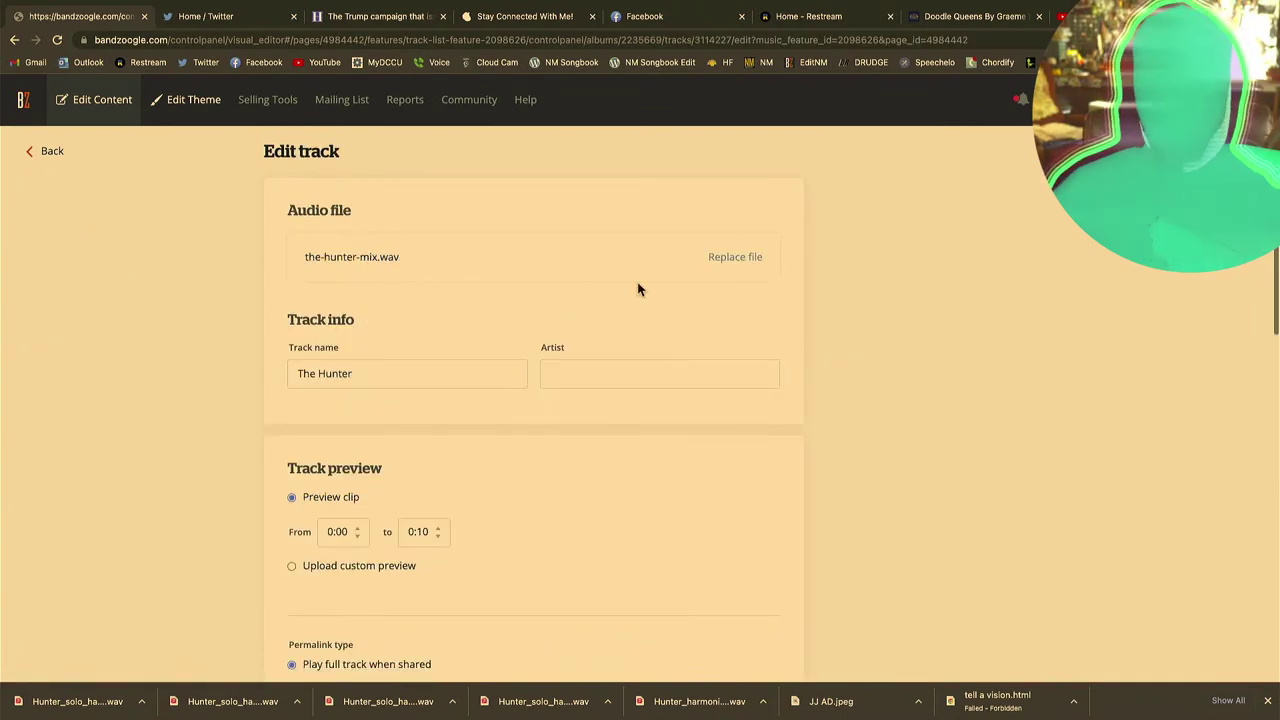
pyautogui.click(724, 259)
# Step: Return to Logic Pro and bounce the song as The Hunter Mix.wav in Bounces, replacing the existing WAV and MP3 files
pyautogui.hotkey('ctrl', 'Left')
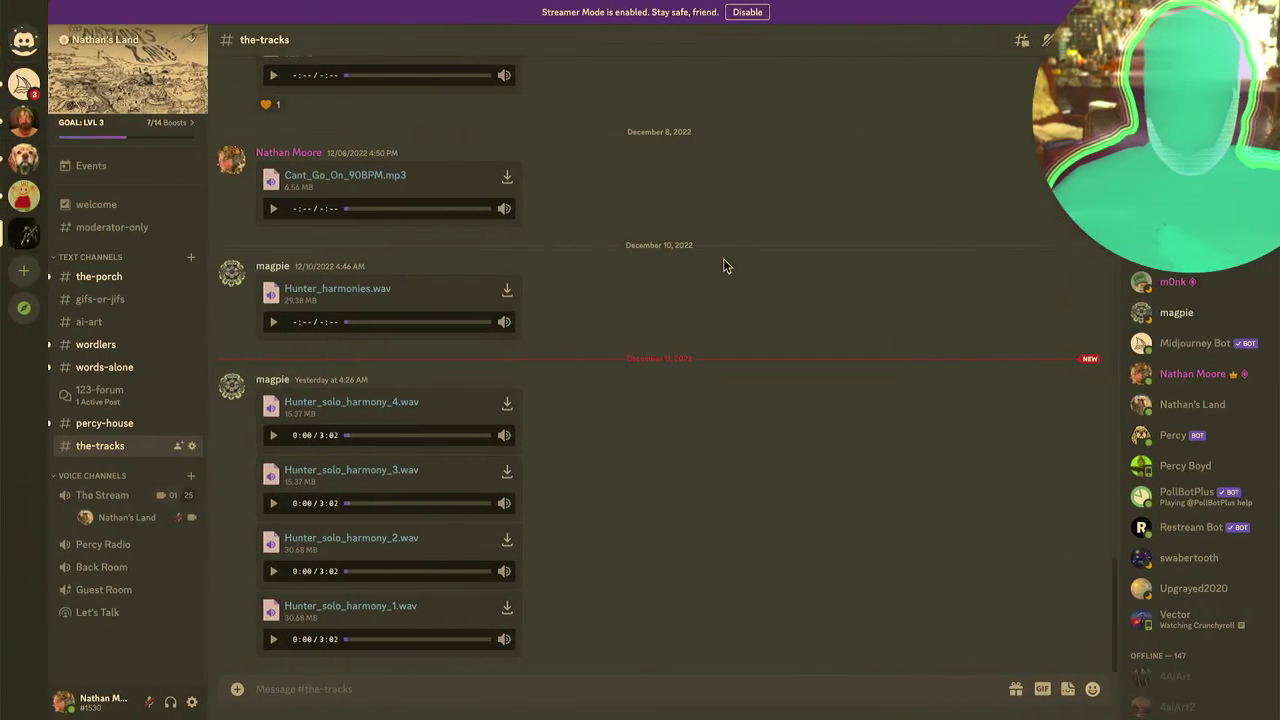
pyautogui.hotkey('ctrl', 'Left')
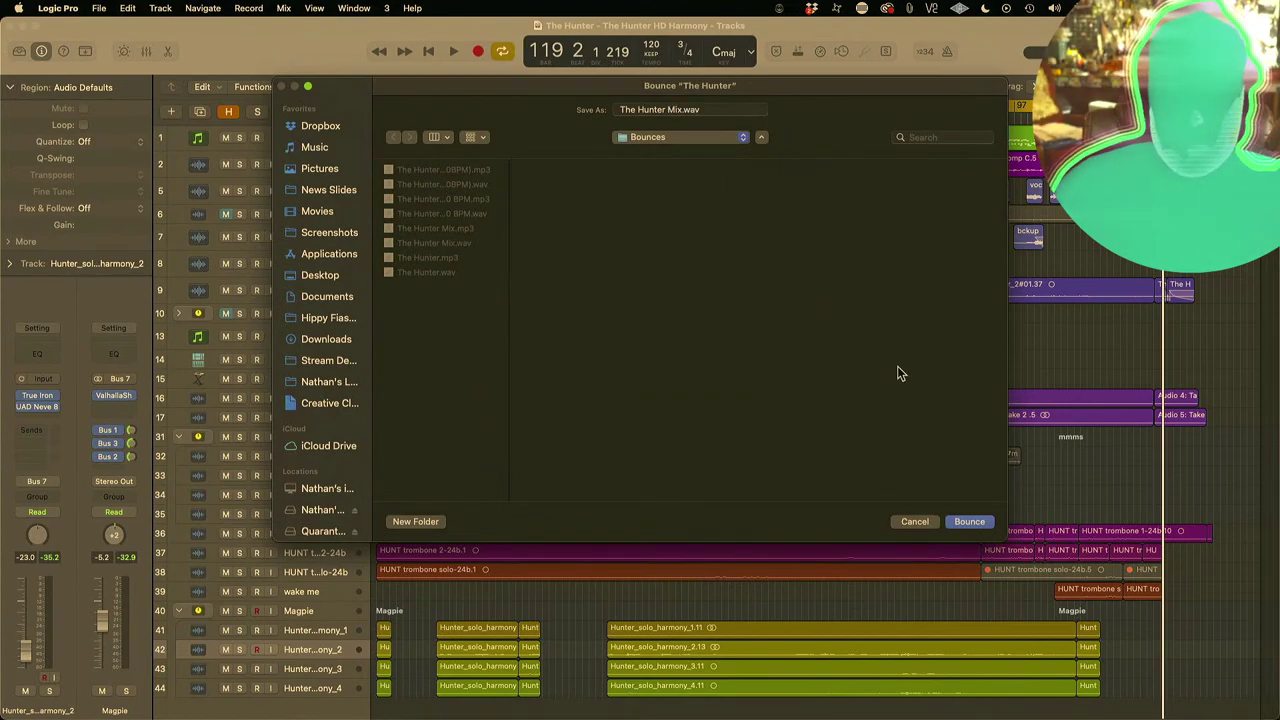
pyautogui.click(966, 521)
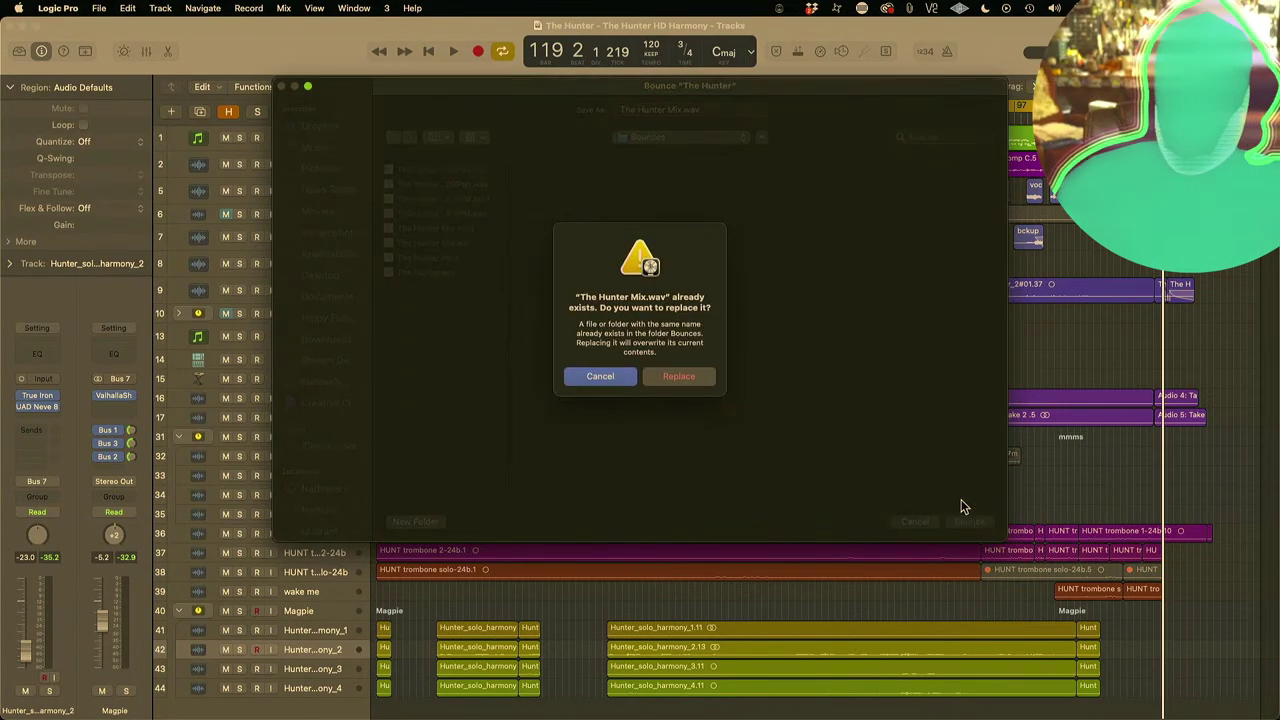
pyautogui.click(693, 366)
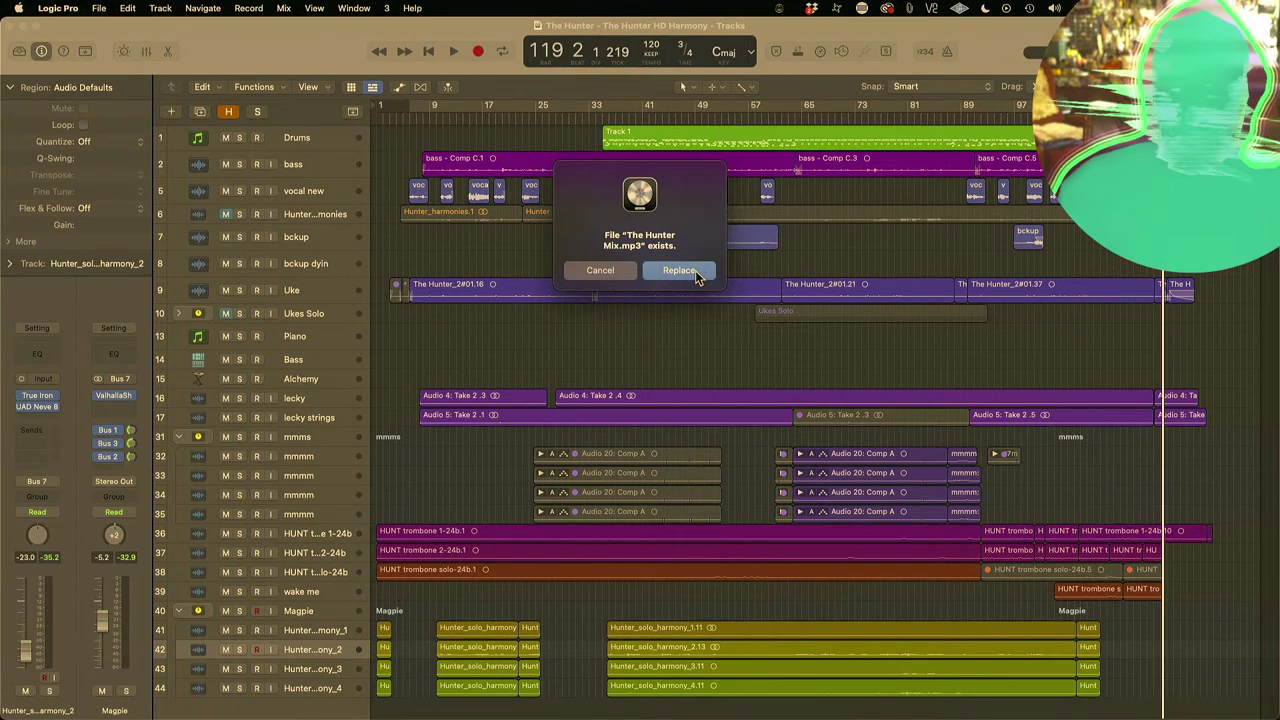
pyautogui.click(695, 270)
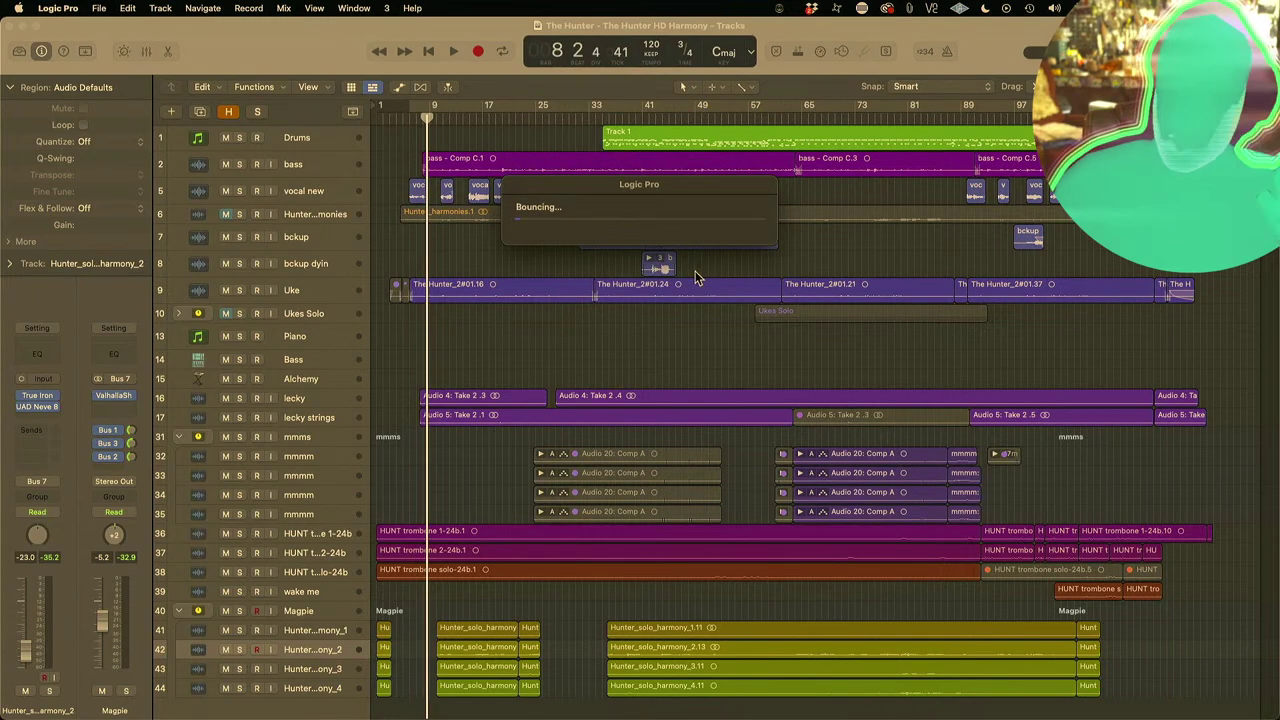
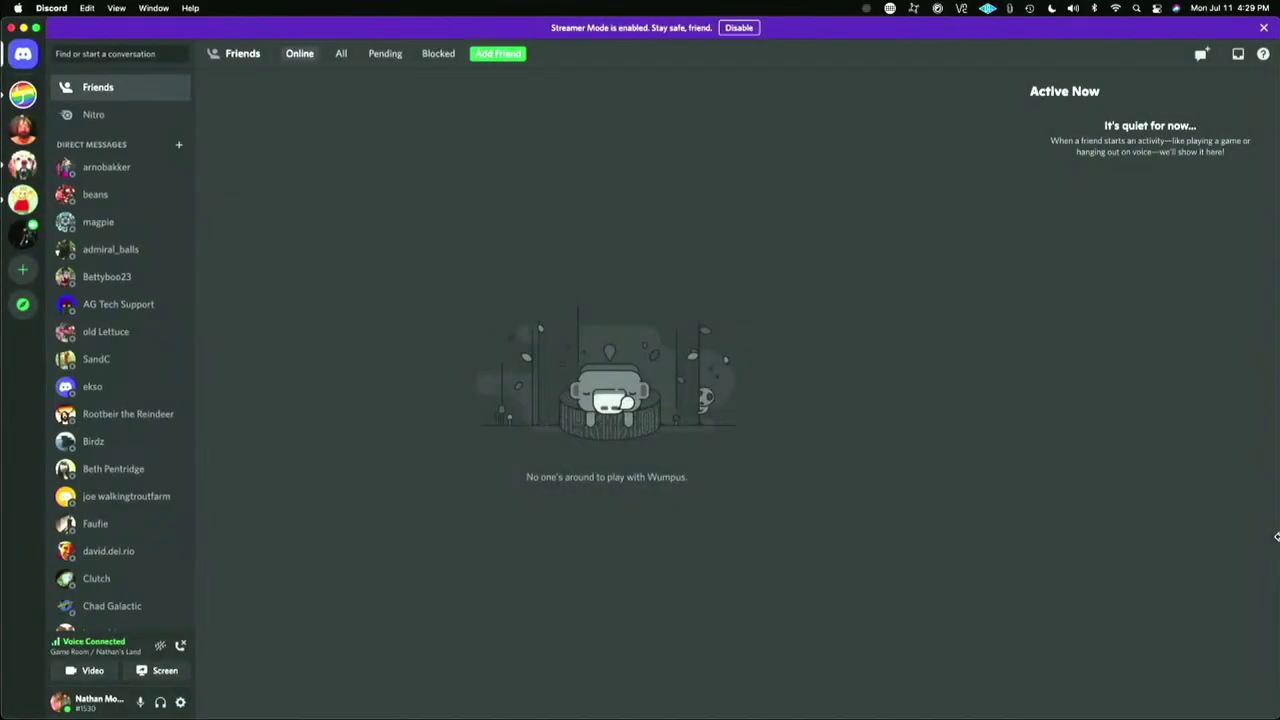
# Step: Switch to Discord, open the Nathan's Land server and send "Hey! I made it!" in the-porch
pyautogui.click(25, 233)
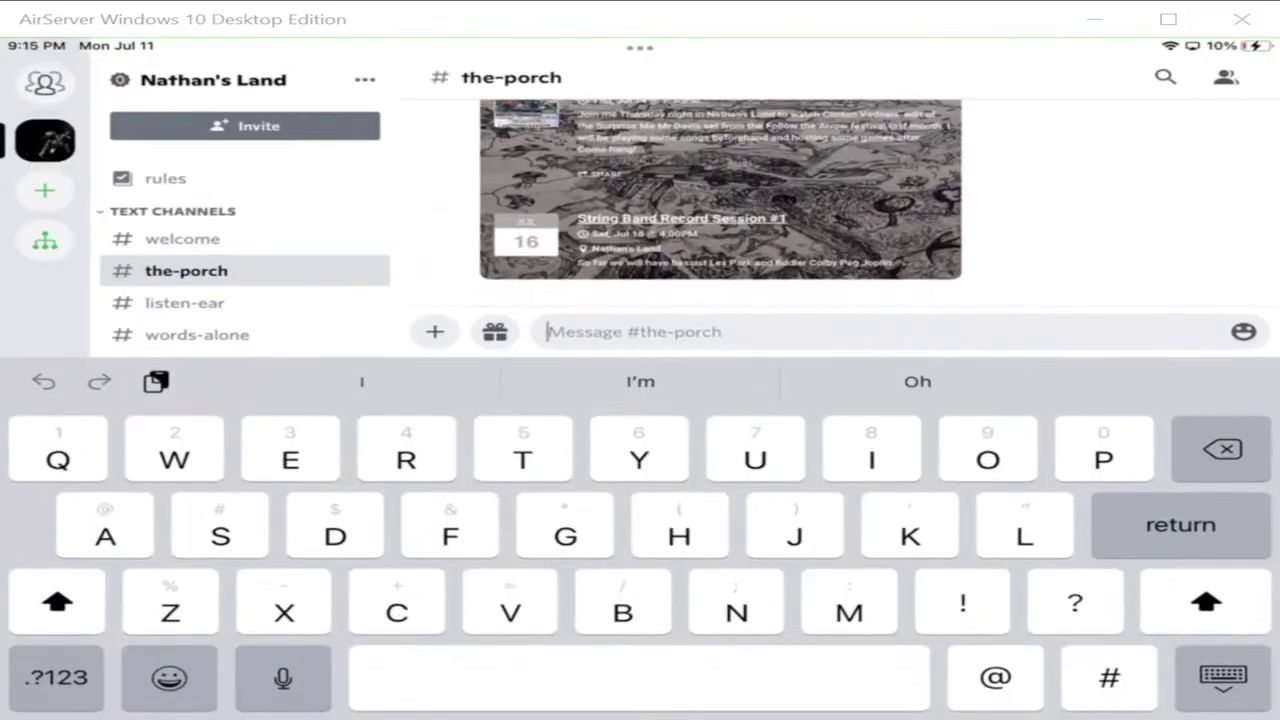
pyautogui.write('Hey')
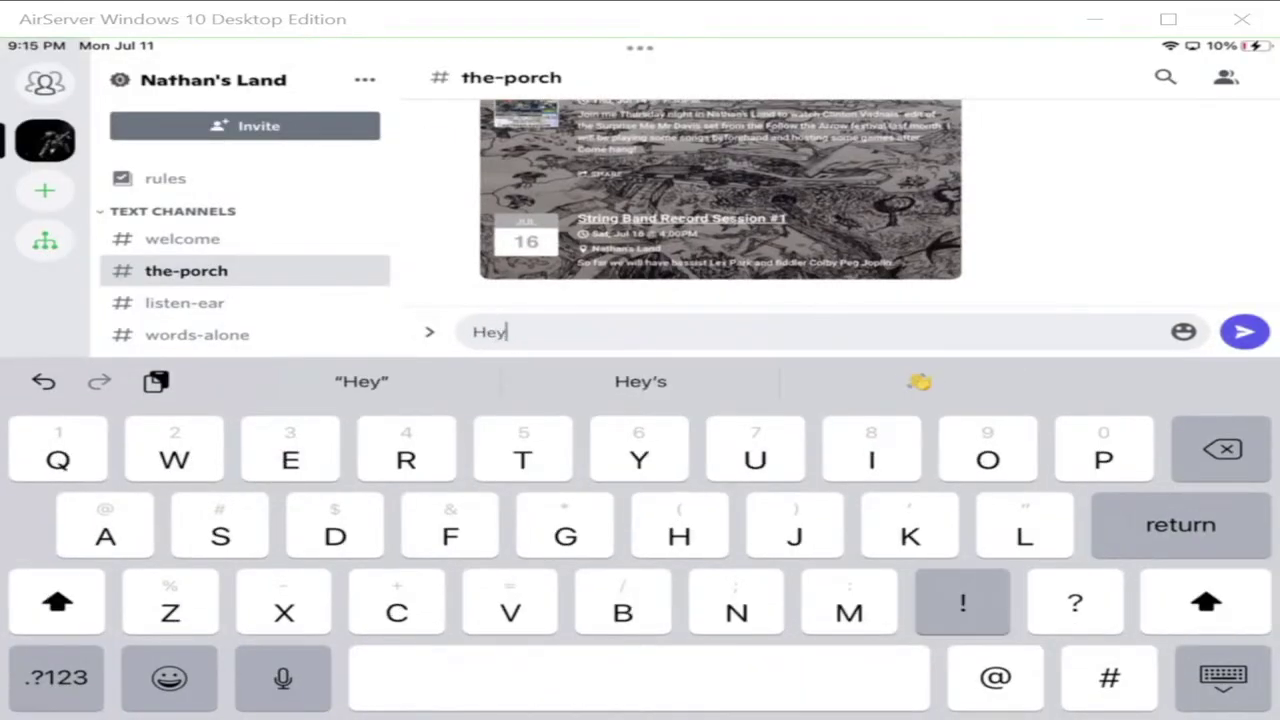
pyautogui.write('! I made it!')
pyautogui.press('Return')
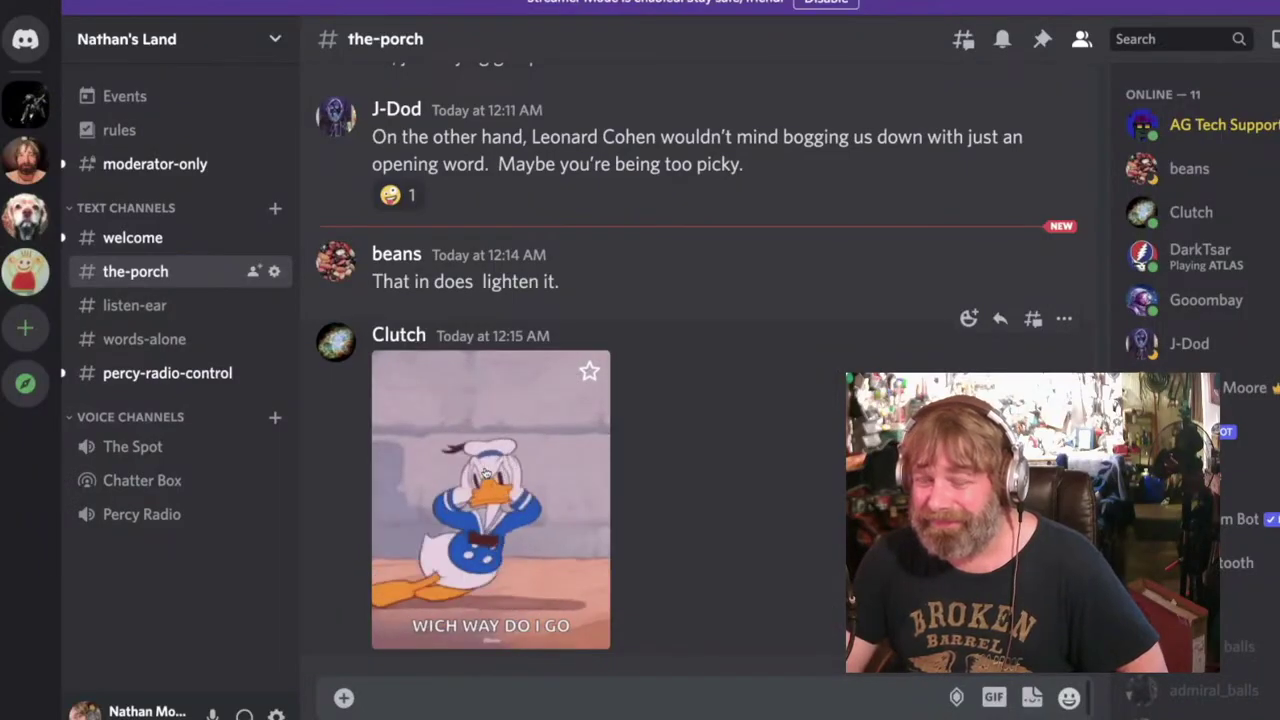
pyautogui.click(486, 471)
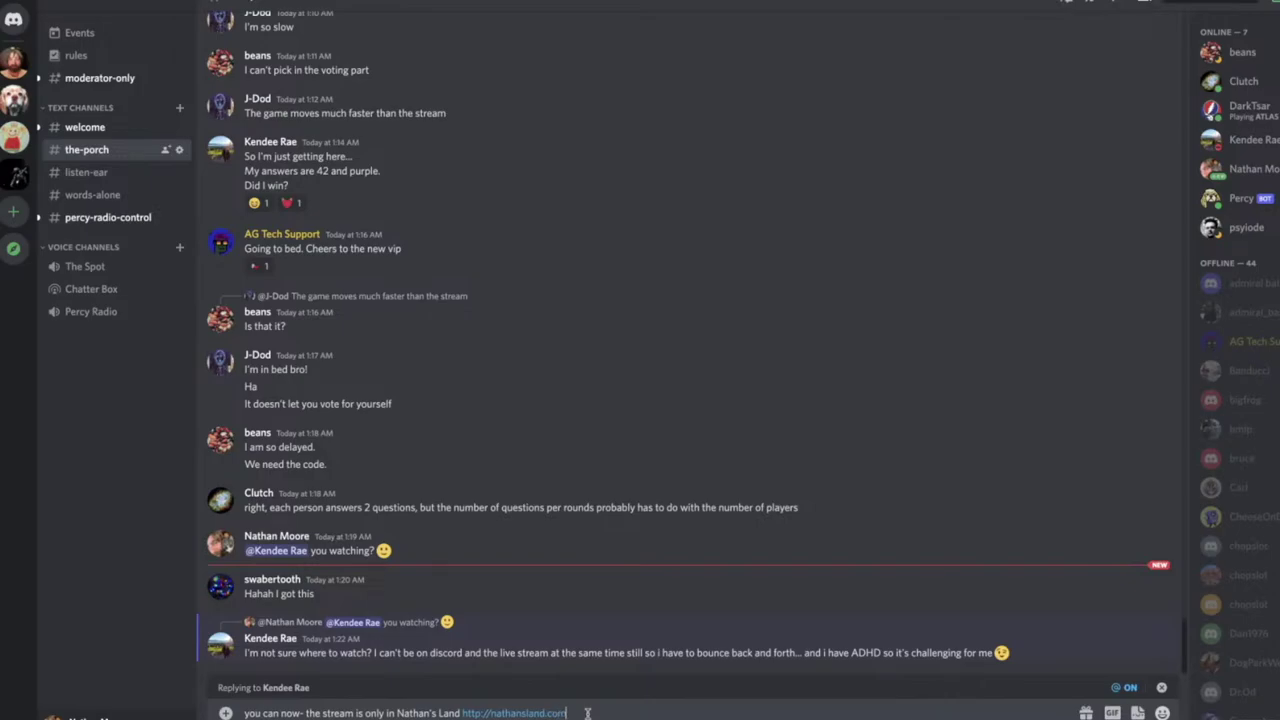
pyautogui.write('/')
pyautogui.press('Return')
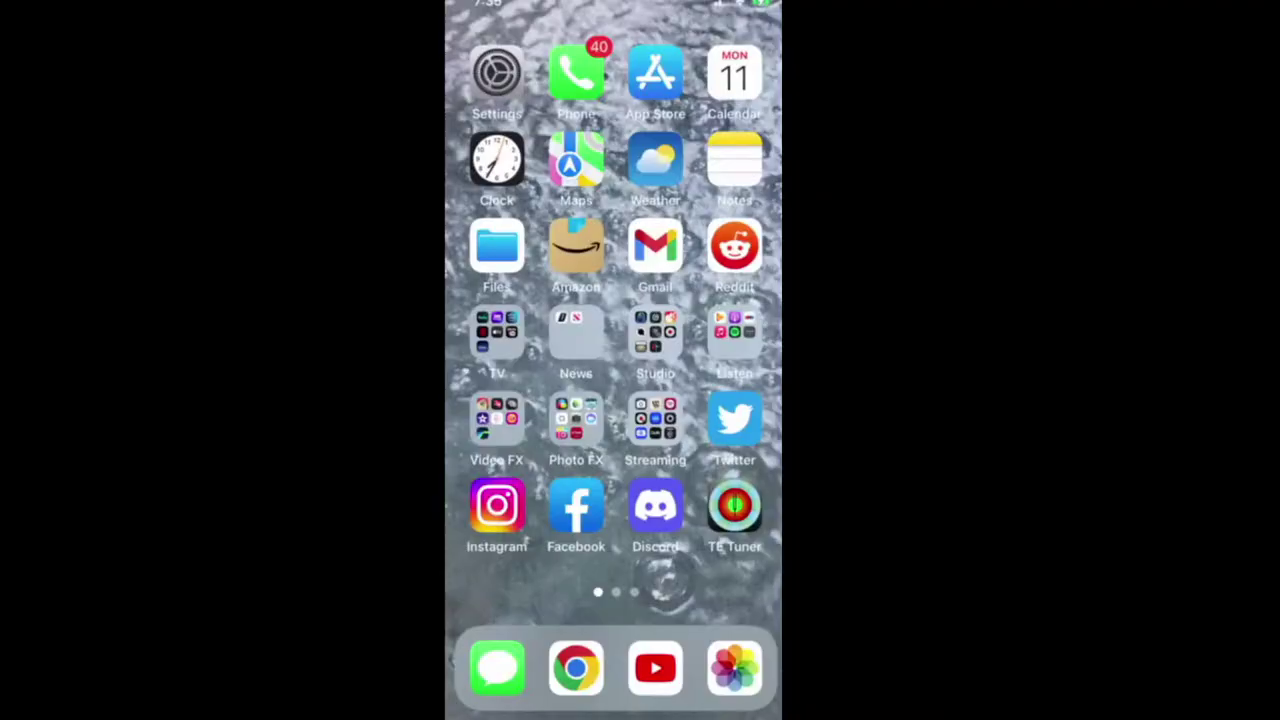
pyautogui.click(655, 505)
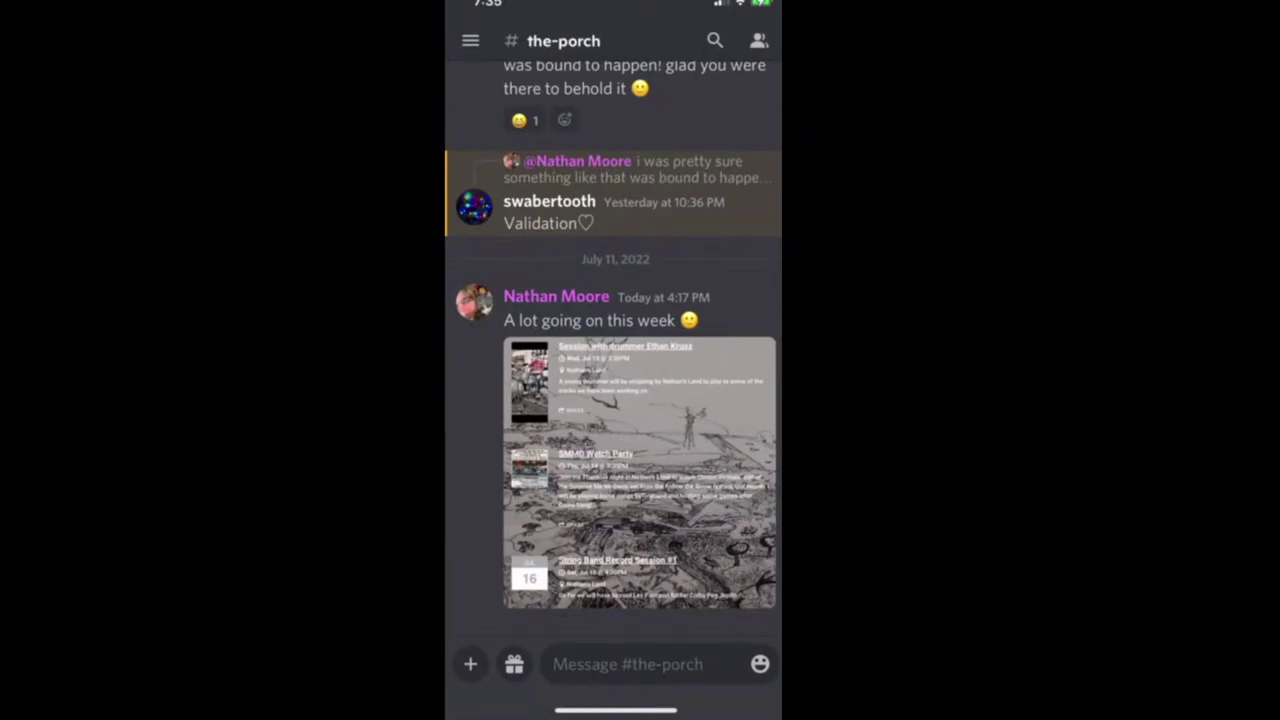
pyautogui.click(759, 40)
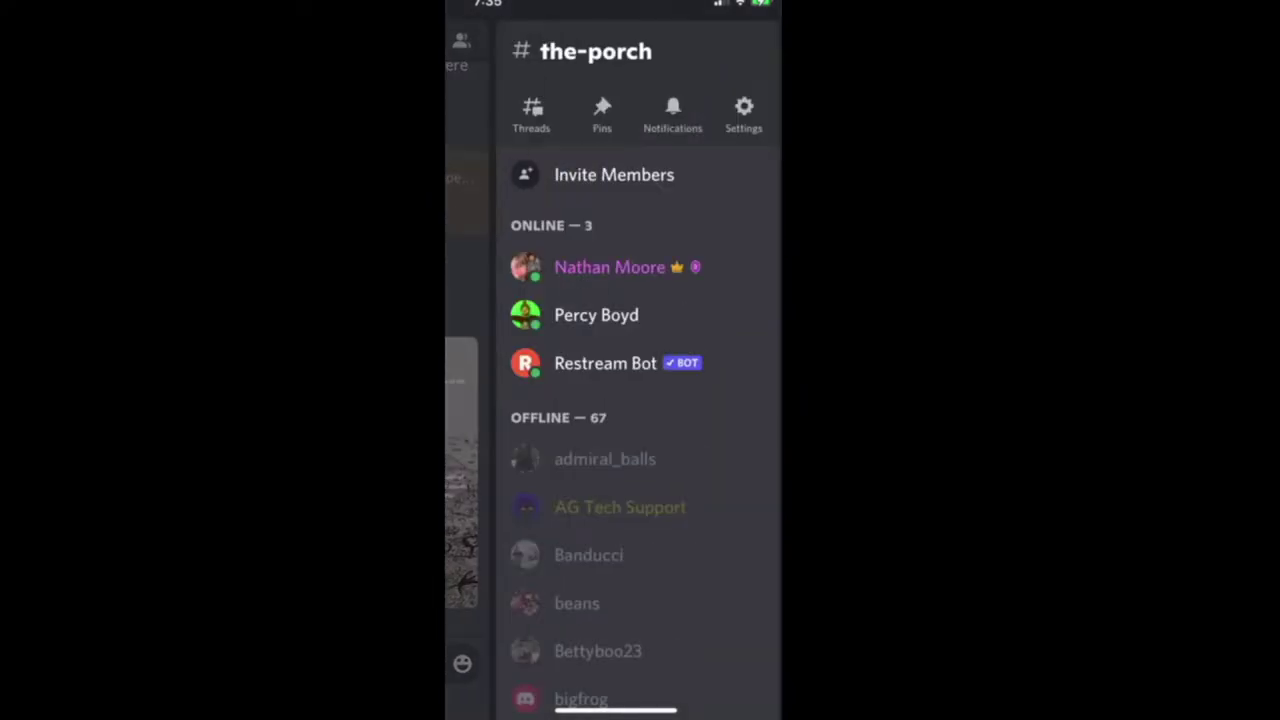
pyautogui.click(673, 115)
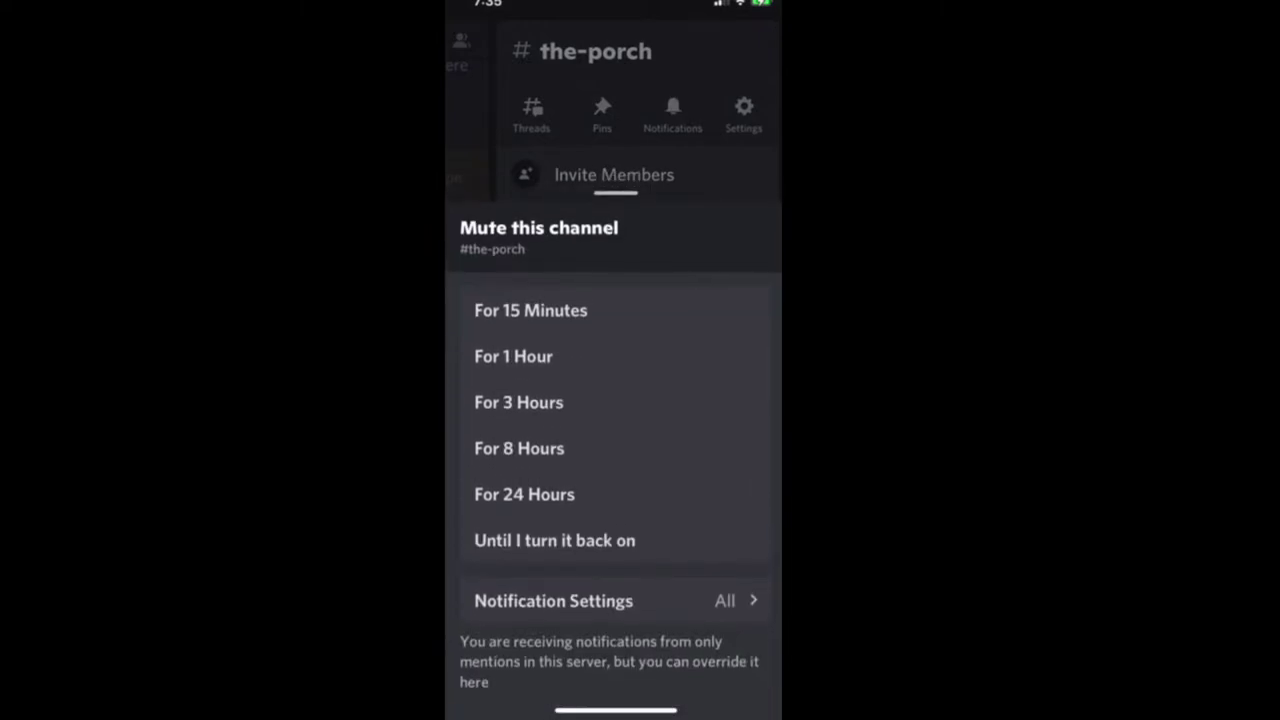
pyautogui.click(553, 600)
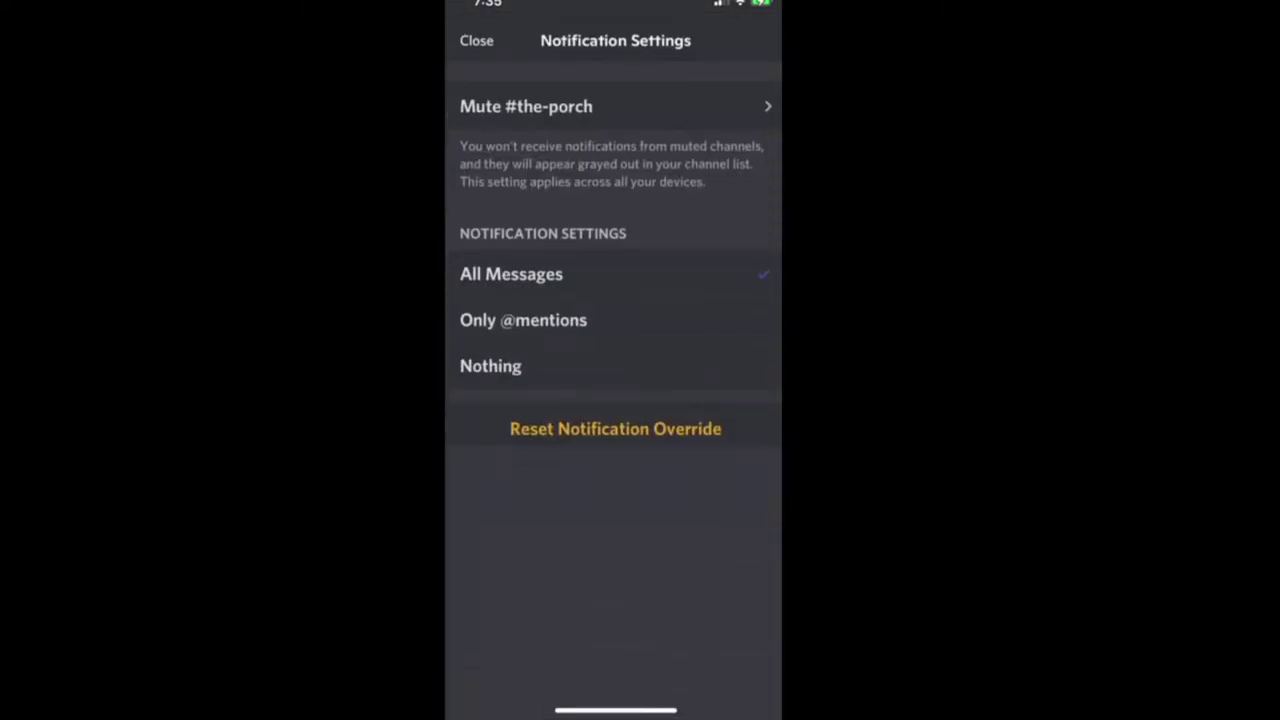
pyautogui.click(523, 320)
pyautogui.click(476, 40)
pyautogui.click(462, 360)
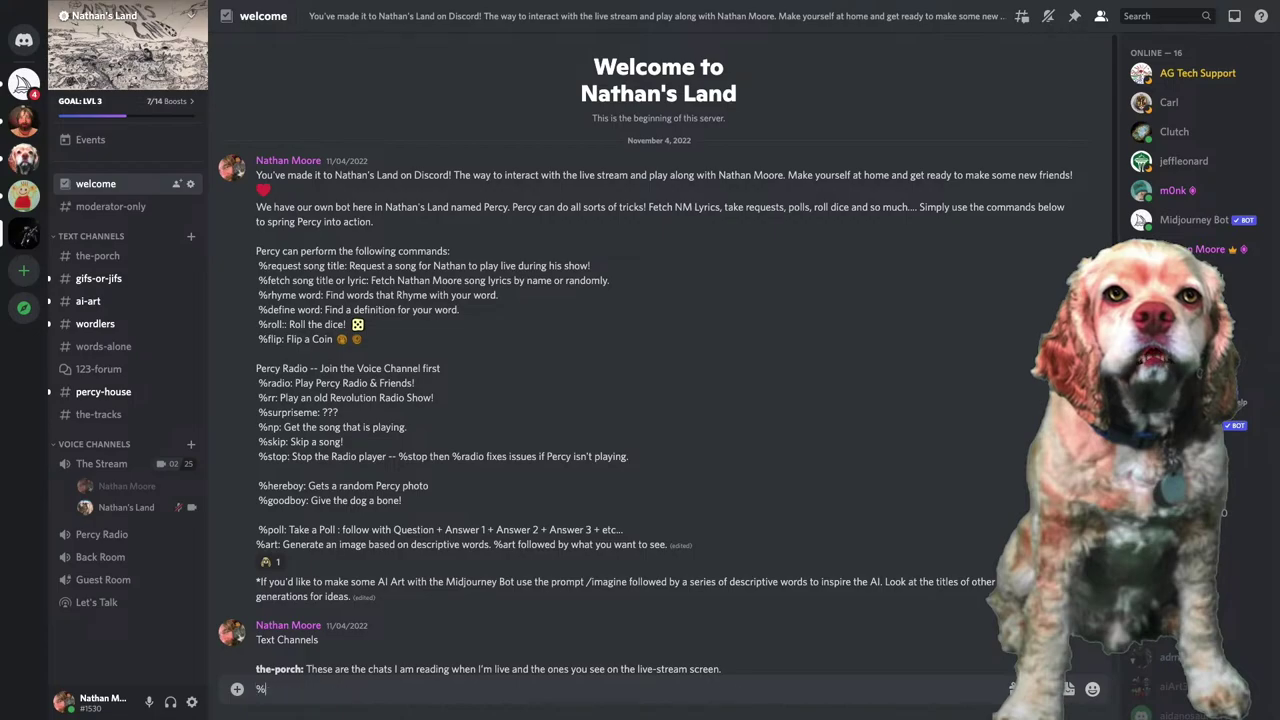
# Step: Send the Percy bot commands %roll and %flip in the welcome channel
pyautogui.write('roll')
pyautogui.press('Return')
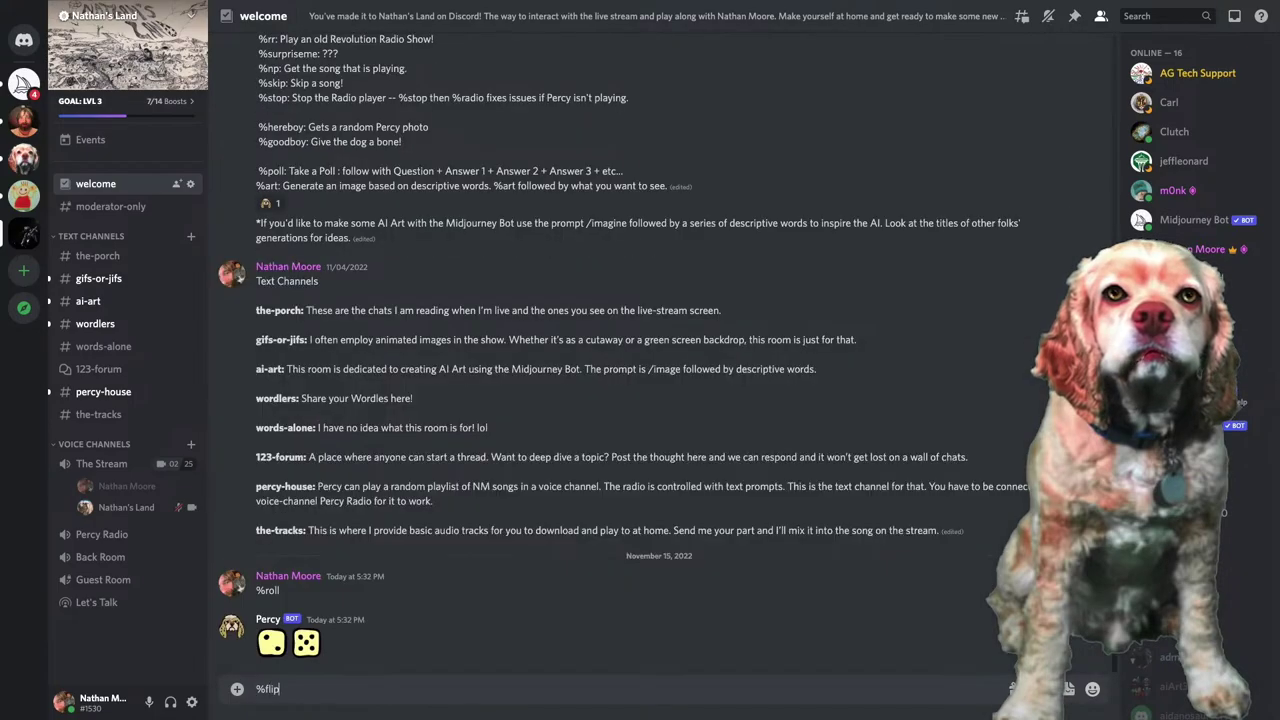
pyautogui.write('%flip')
pyautogui.press('Return')
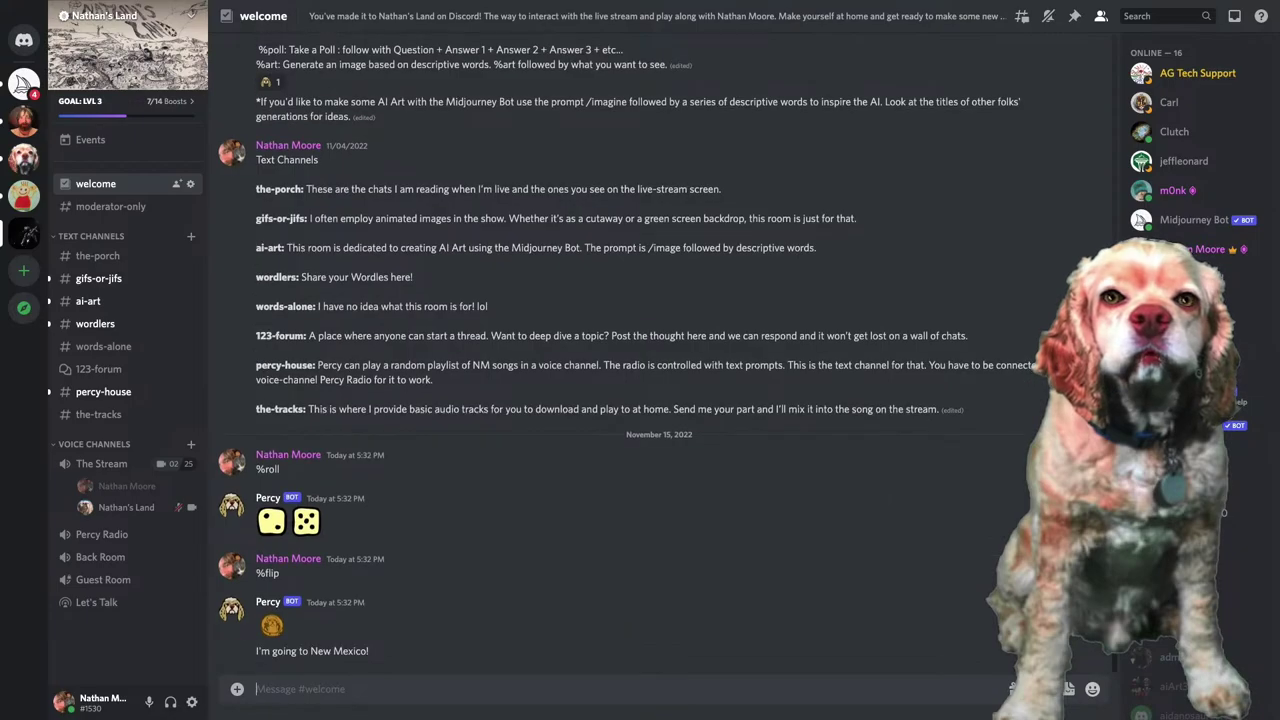
# Step: Ask the Percy bot for a definition and rhymes with %define potato and %rhyme potato
pyautogui.write('%define potat')
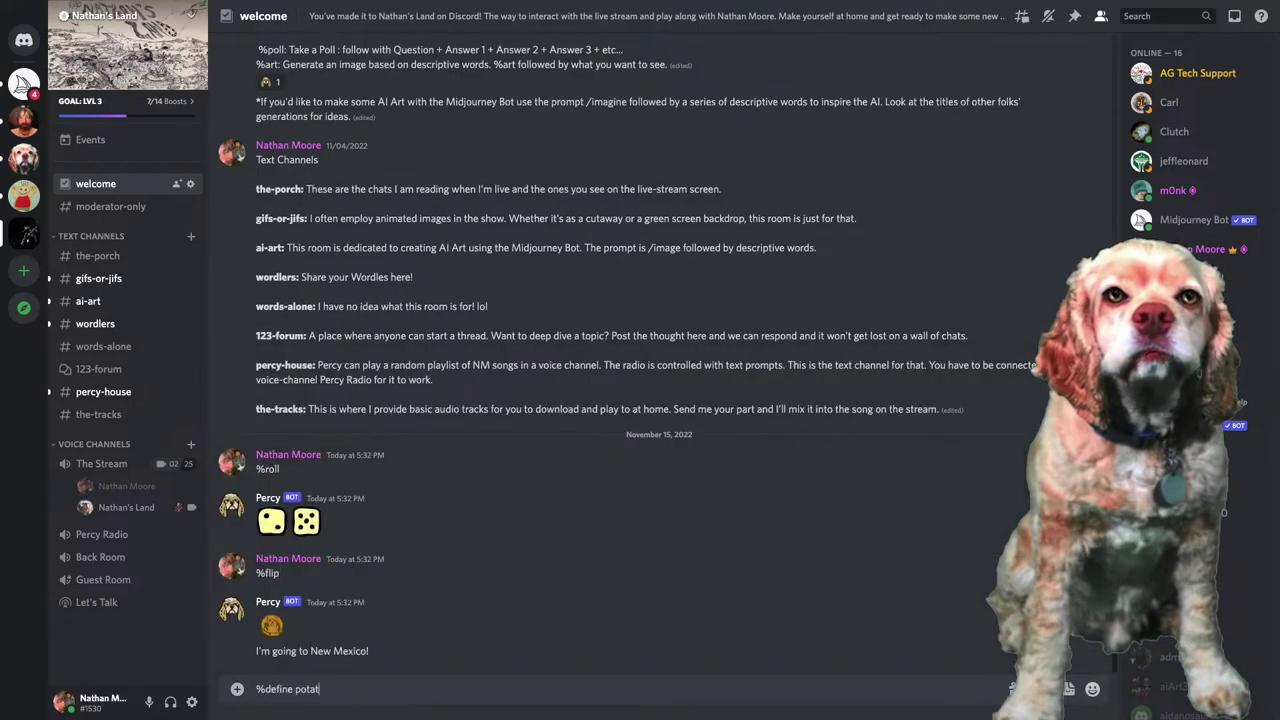
pyautogui.write('o')
pyautogui.press('Return')
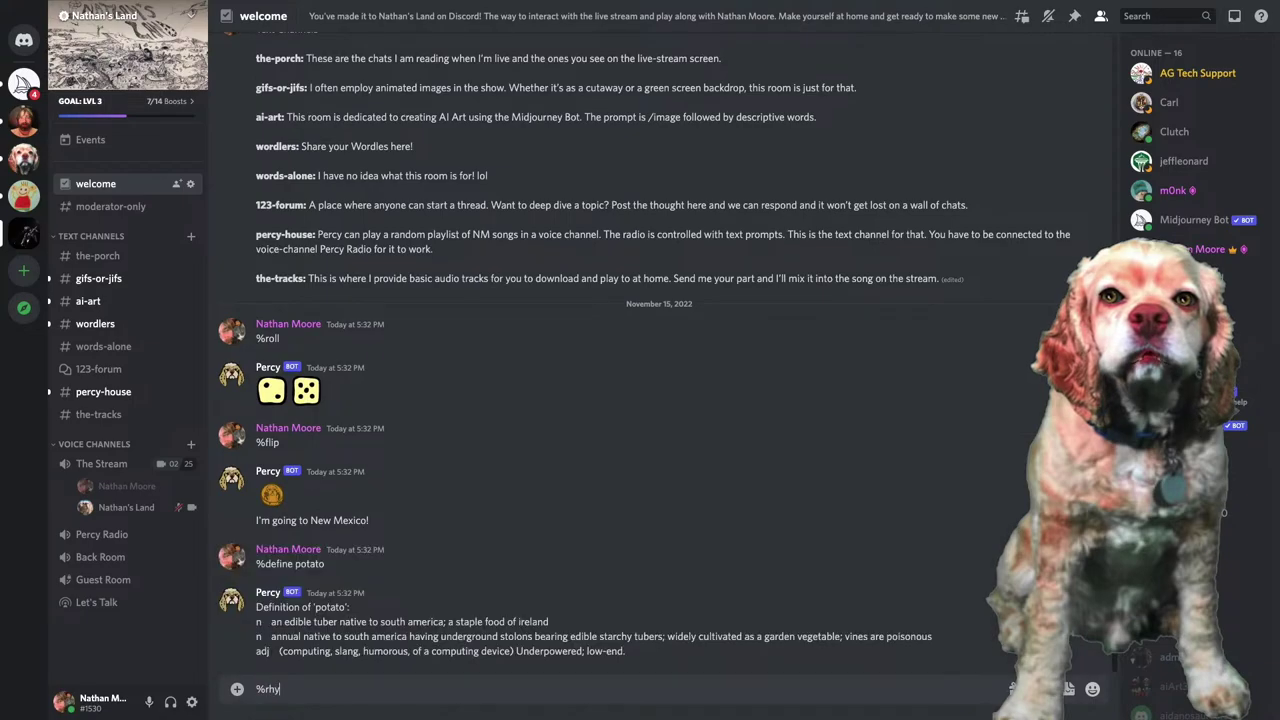
pyautogui.write('%rhyme potato')
pyautogui.press('Return')
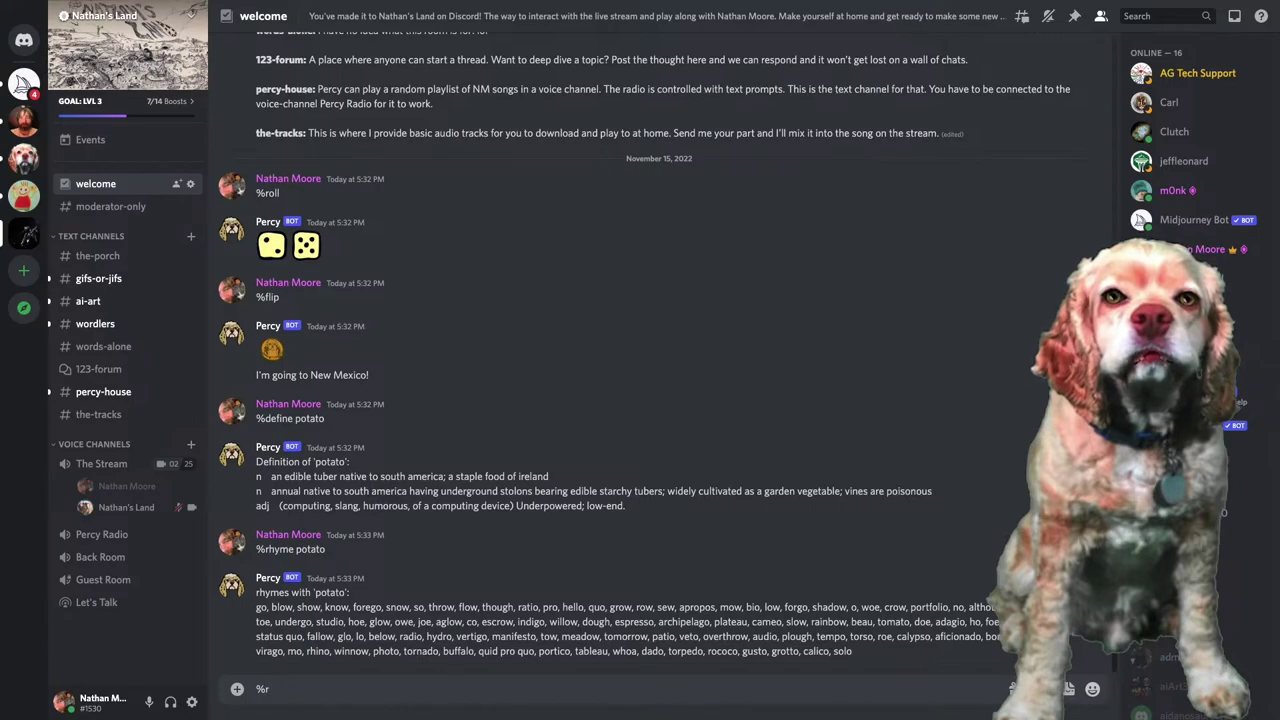
# Step: Request the song with %request Huffin and Puffin and list the song requests with %r
pyautogui.write('%request')
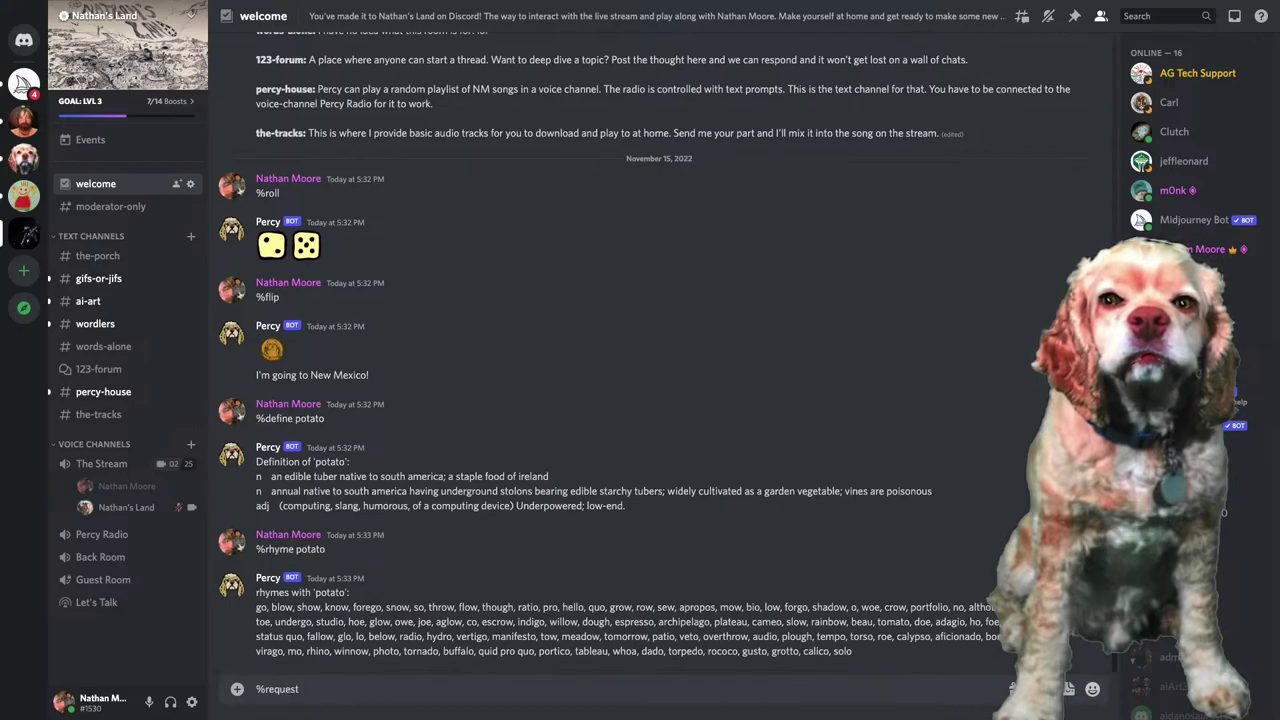
pyautogui.write(' Huff')
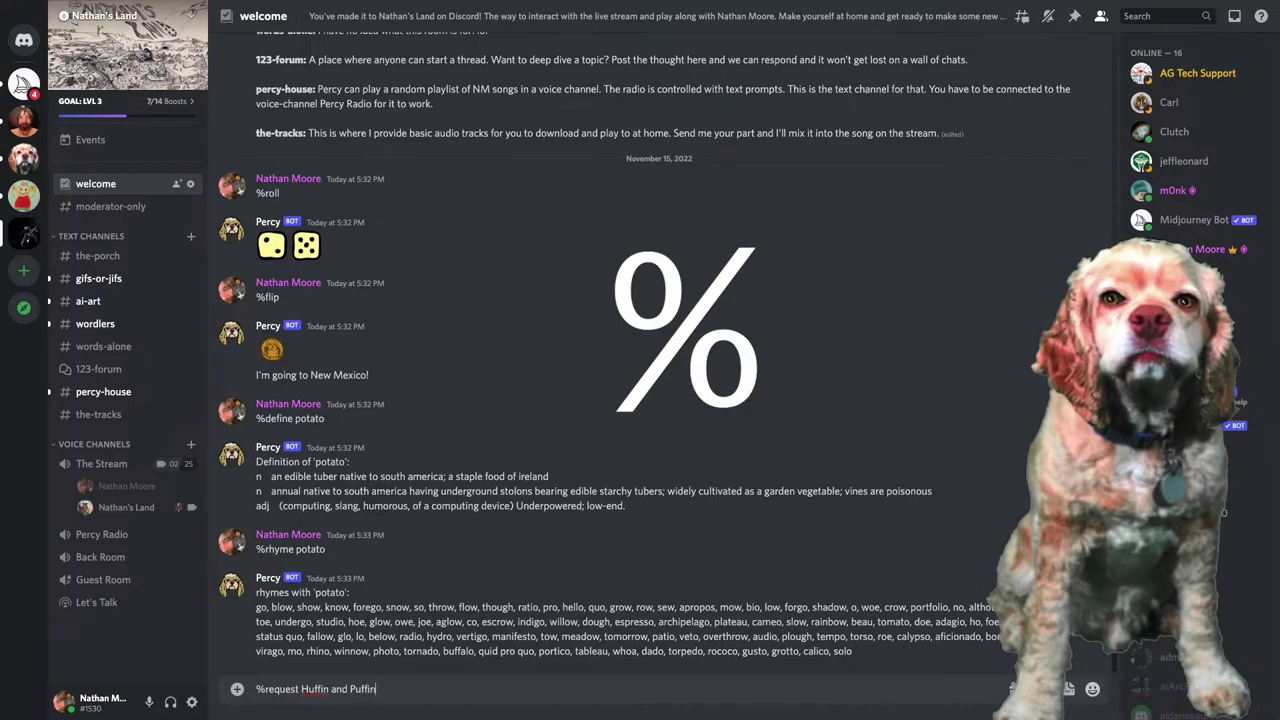
pyautogui.write('in and Puffin')
pyautogui.press('Return')
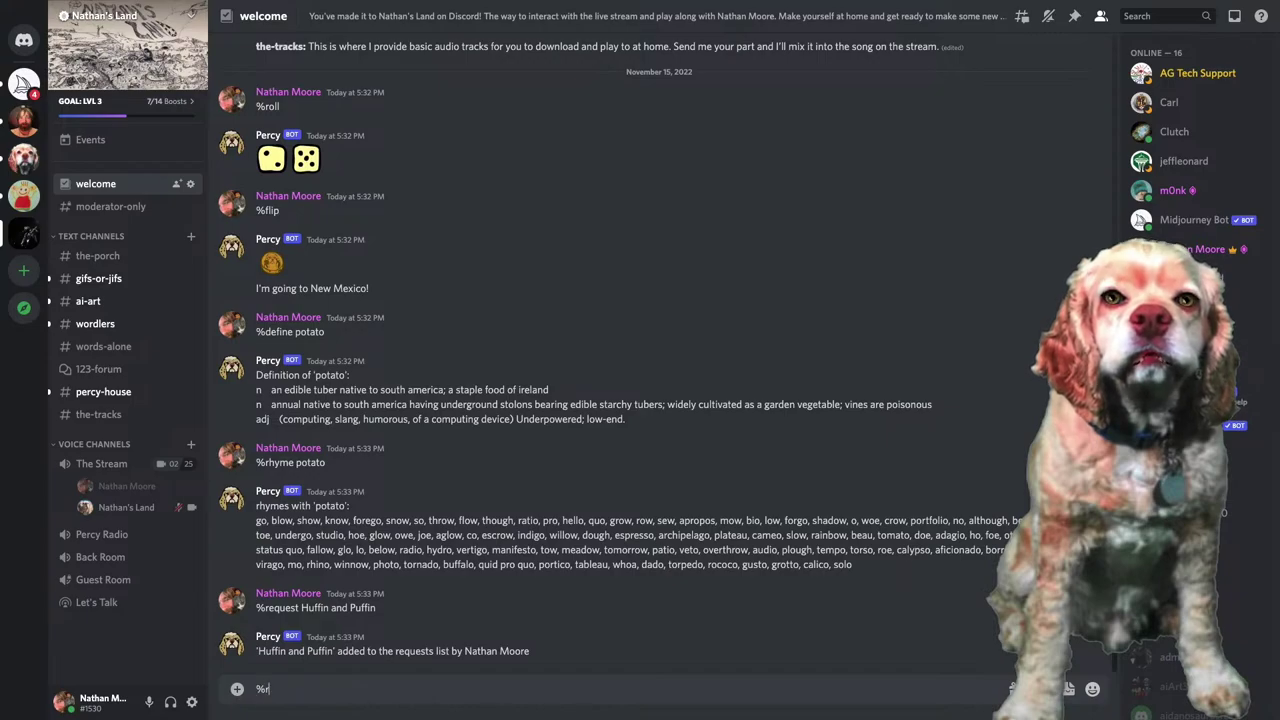
pyautogui.write('%r')
pyautogui.press('Return')
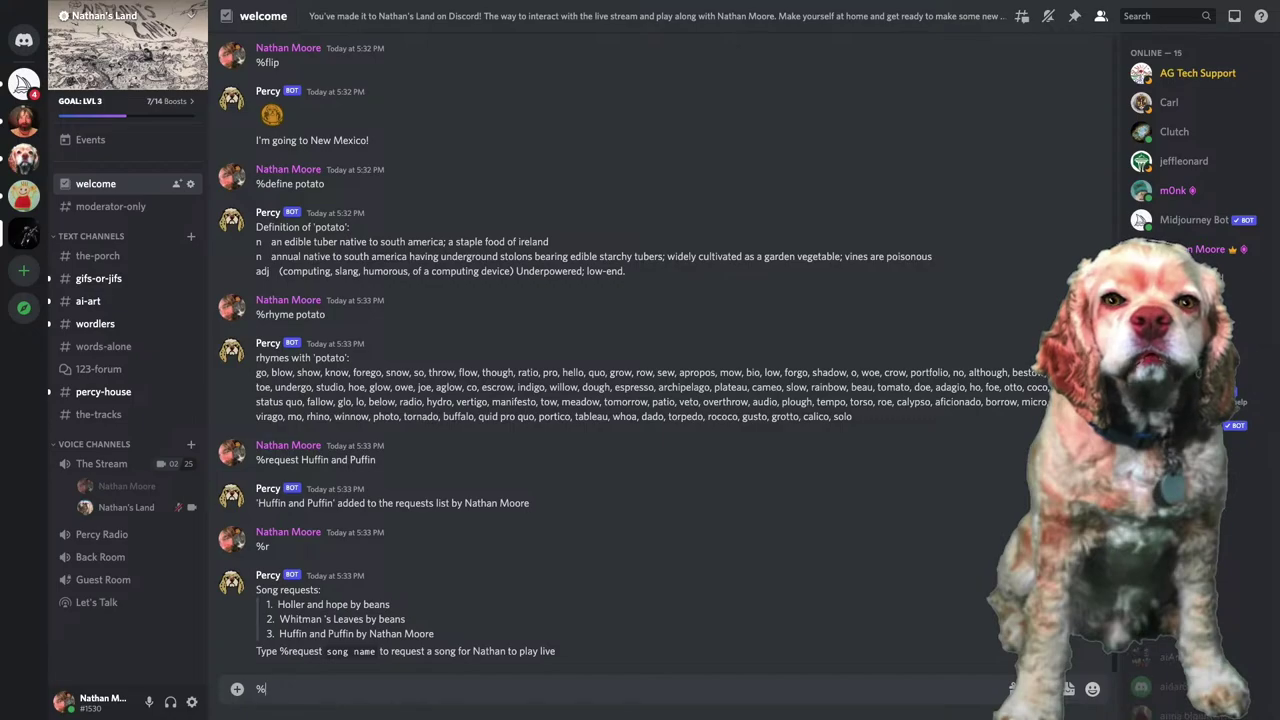
# Step: Send %hereboy for a random Percy photo and %goodboy to give the dog a bone
pyautogui.write('%here')
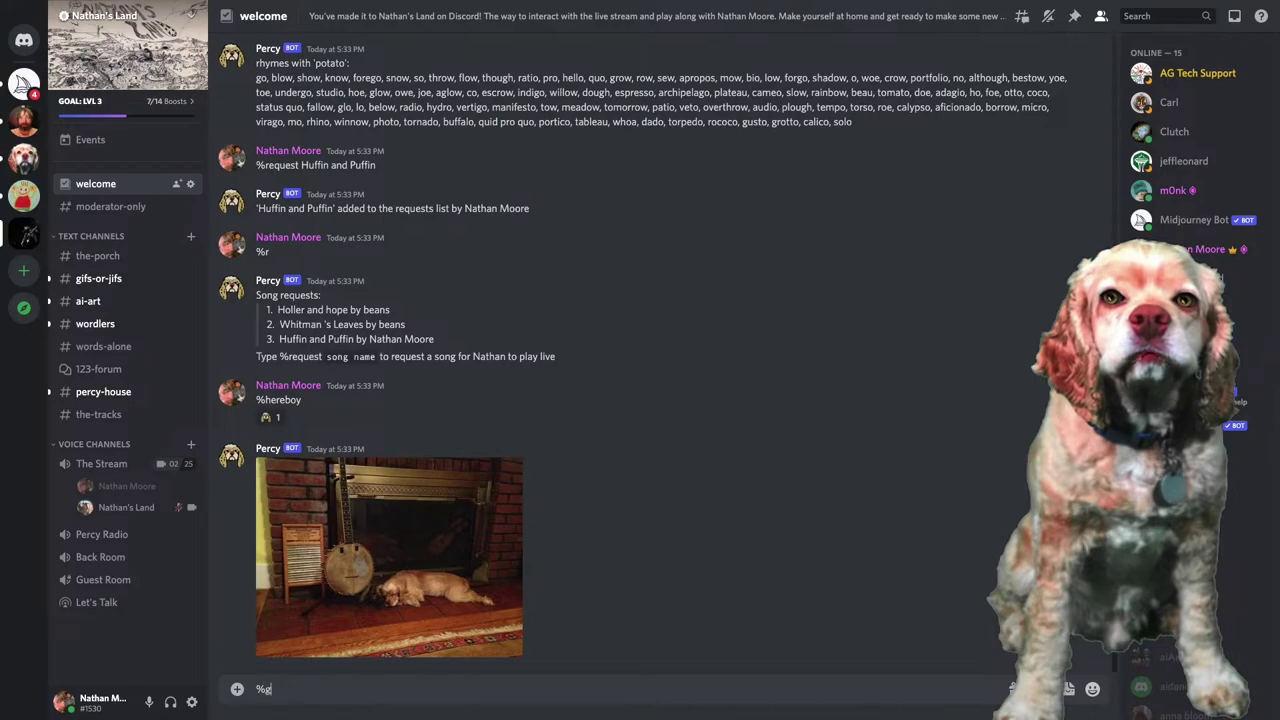
pyautogui.write('oodboy')
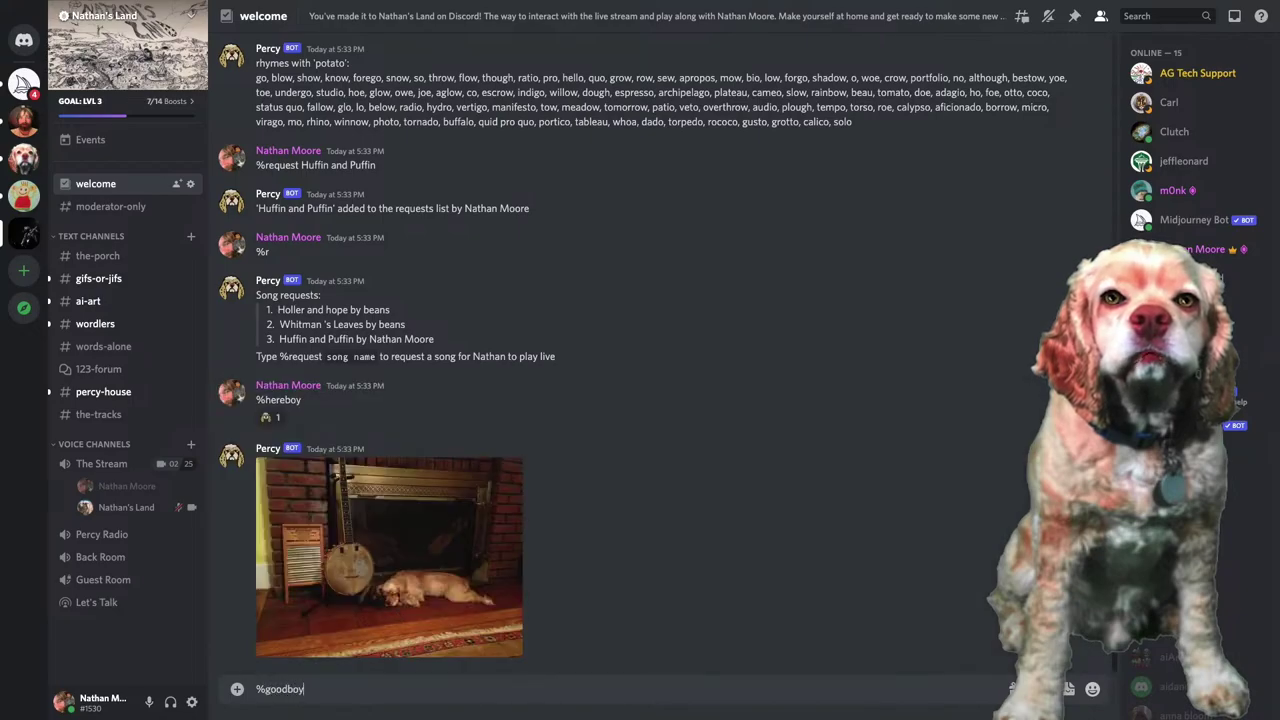
pyautogui.press('Return')
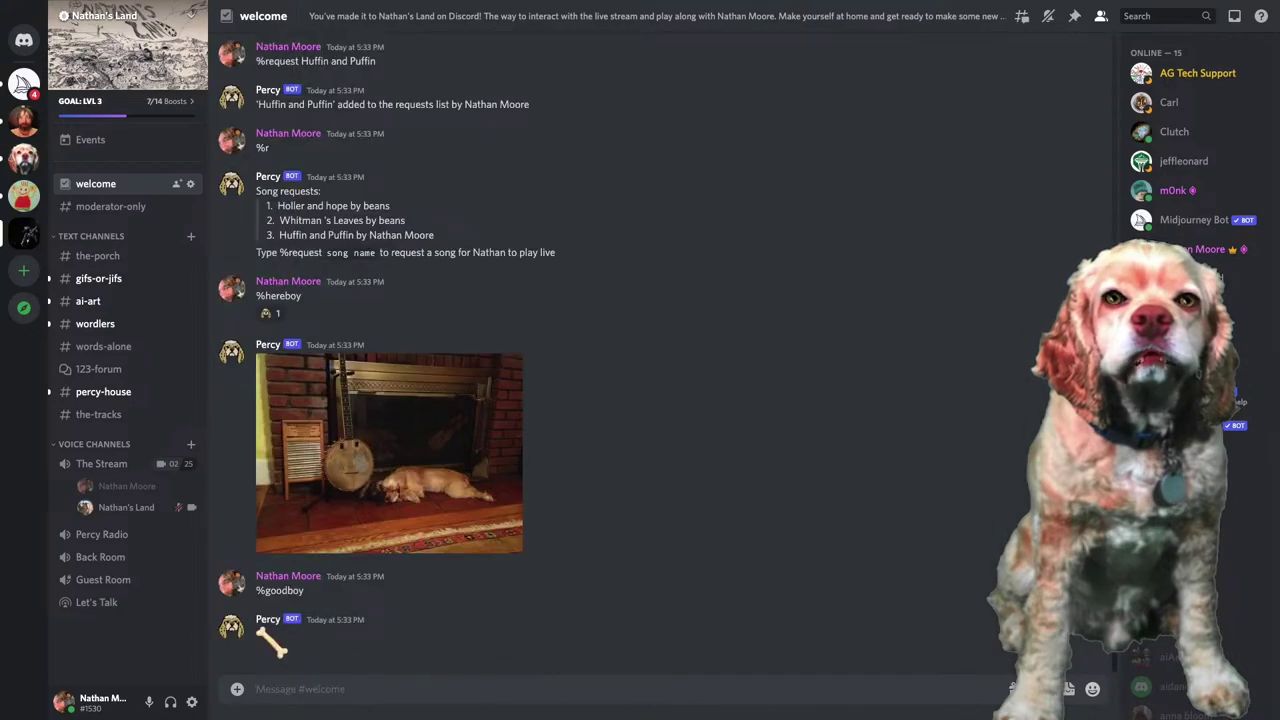